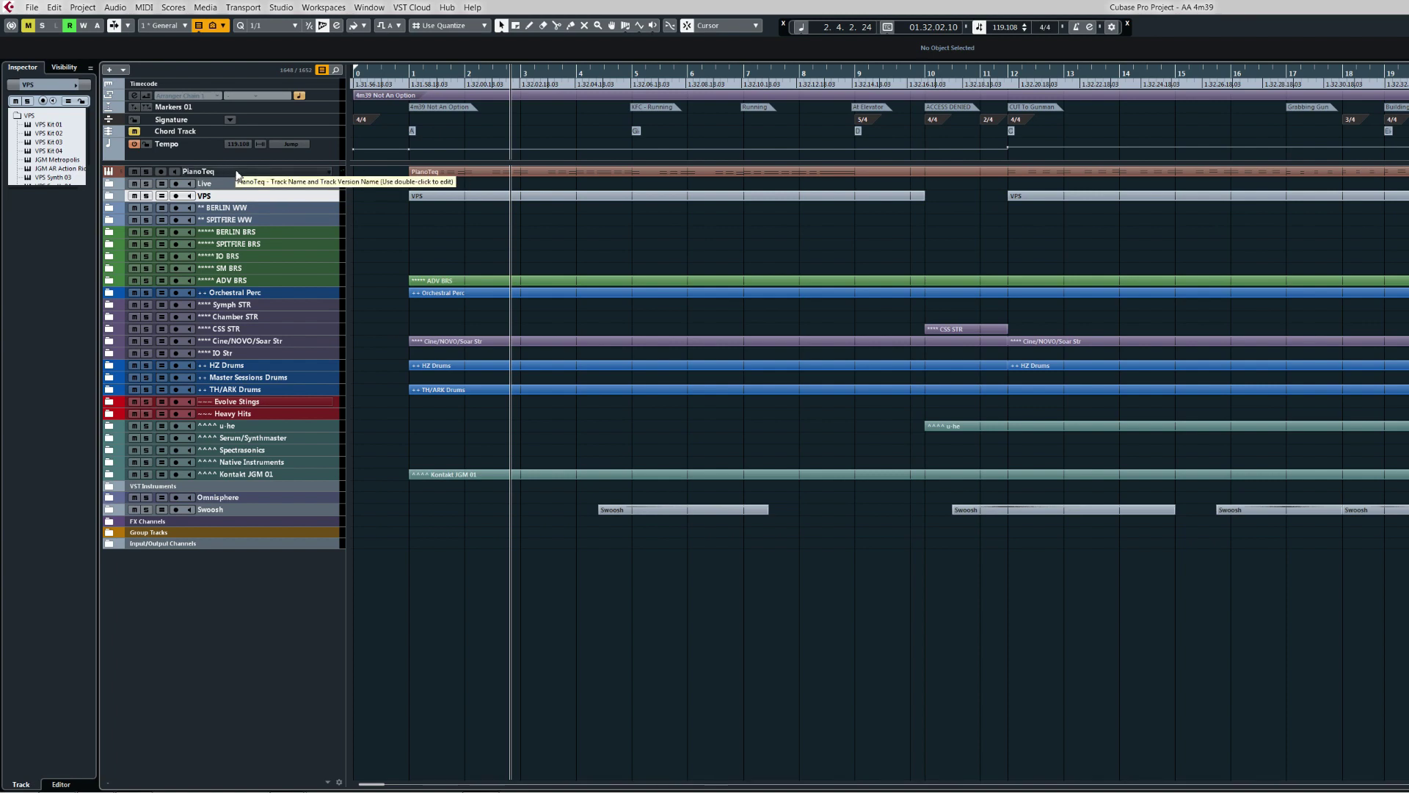
Step: Unfold the Live folder, enable the Electric Guitar Les Paul Stacc track and disable it again
click(235, 171)
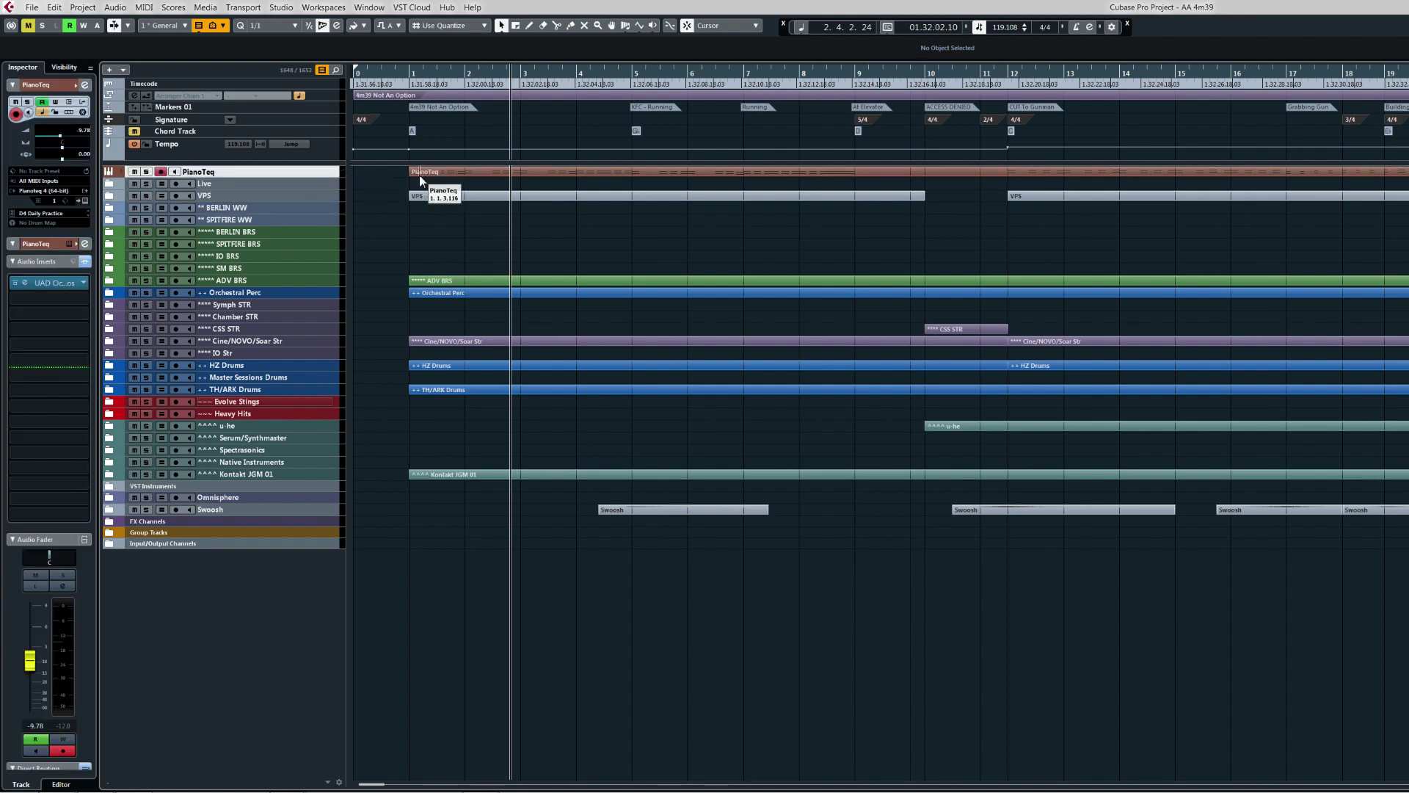
click(109, 185)
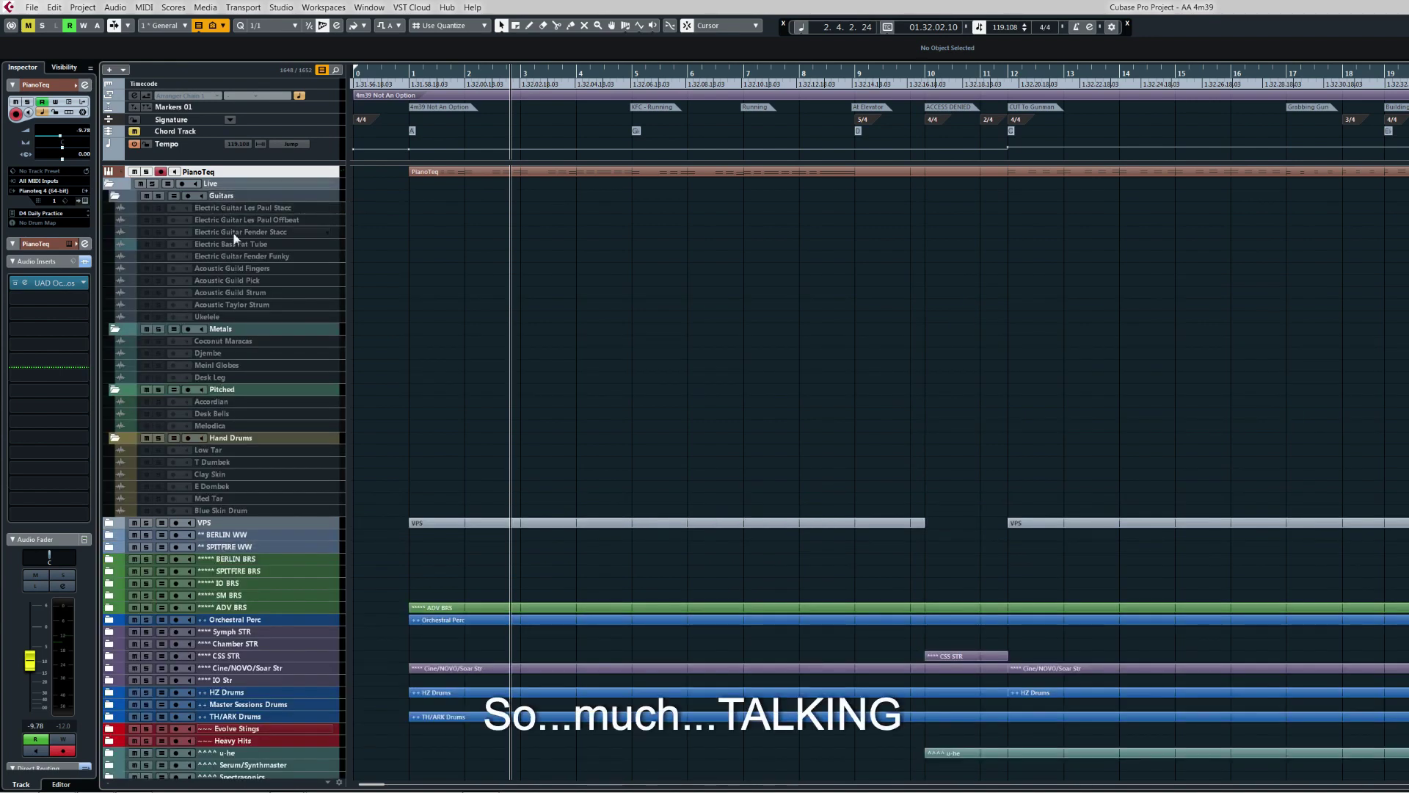
click(233, 209)
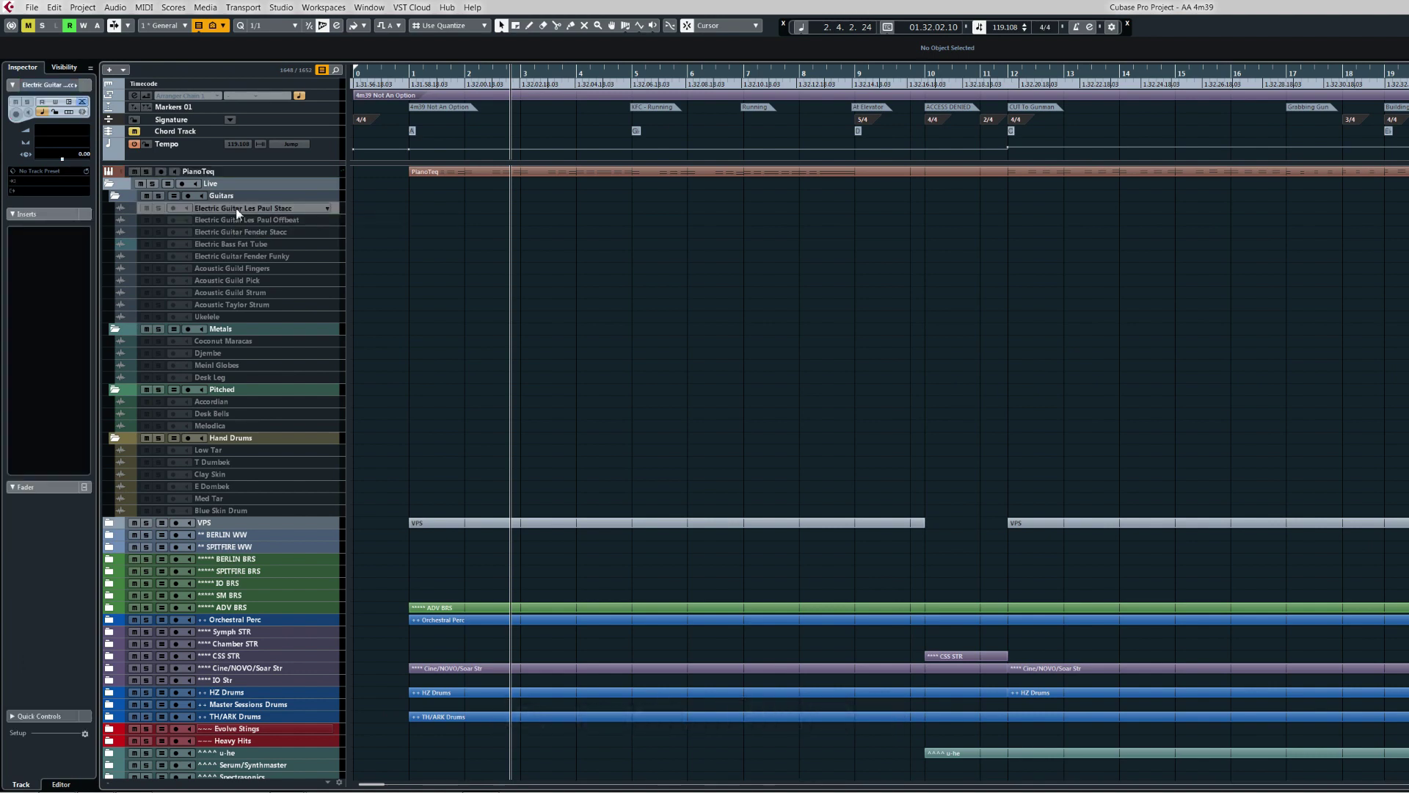
click(245, 213)
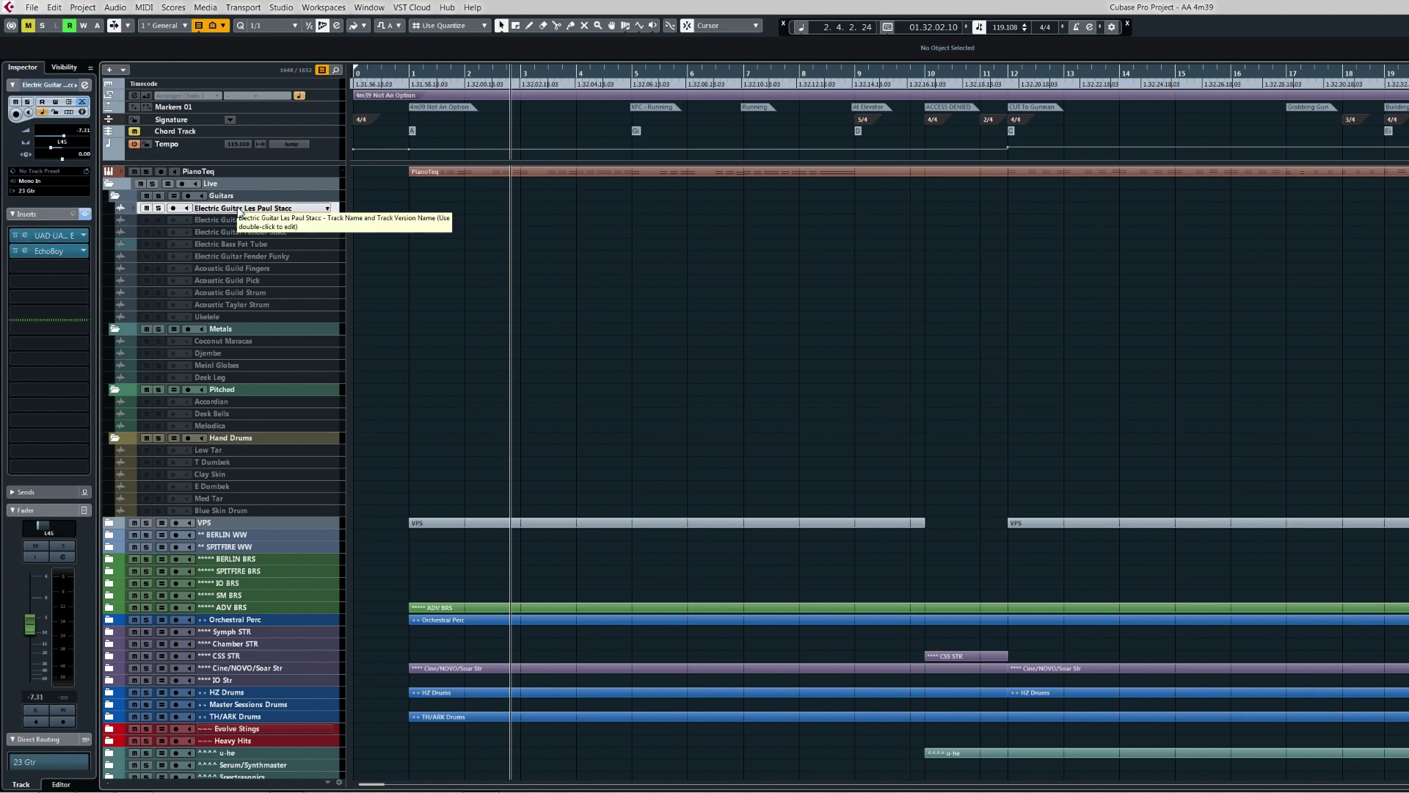
key(shift+d)
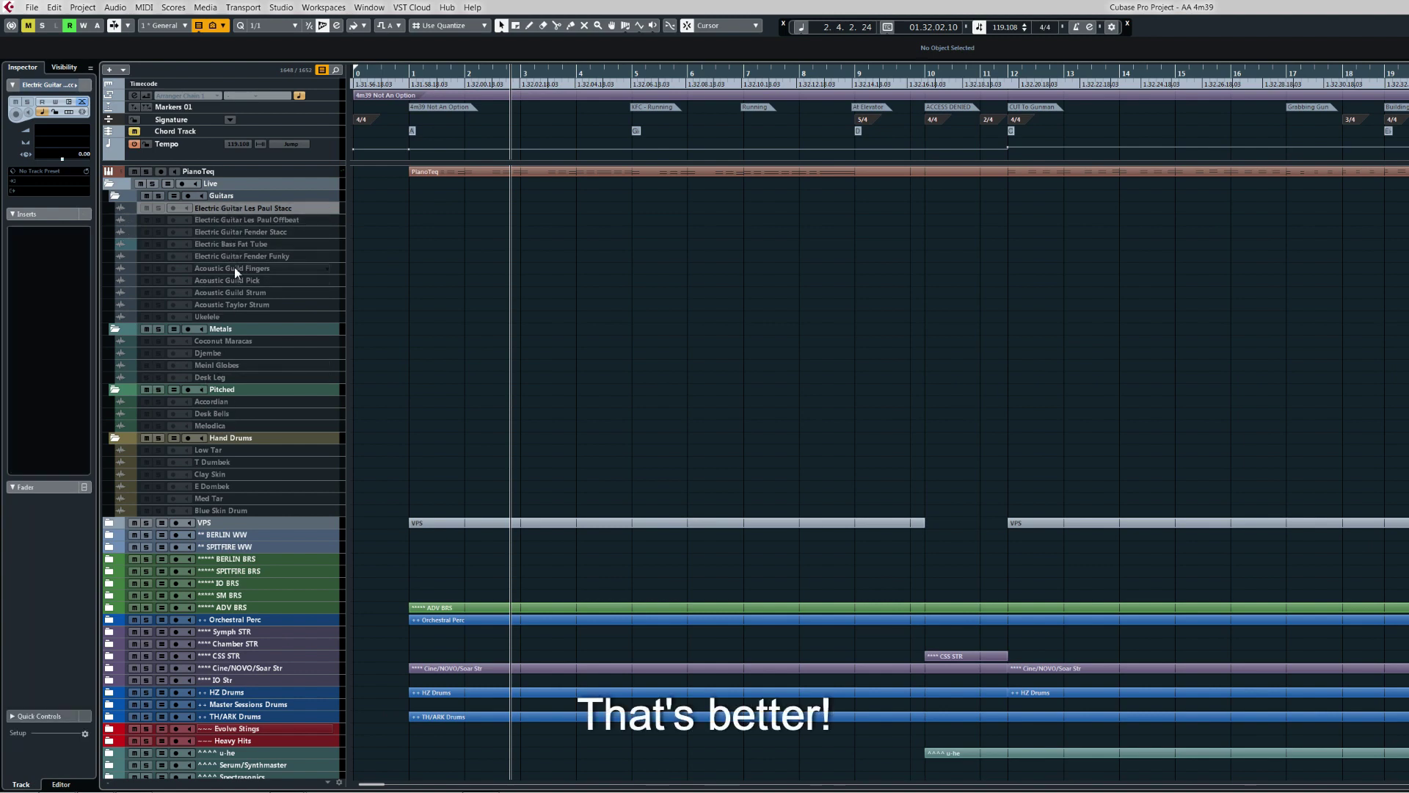
Step: Enable and disable the Acoustic Guild Pick track, and fold the Live folder closed
click(229, 342)
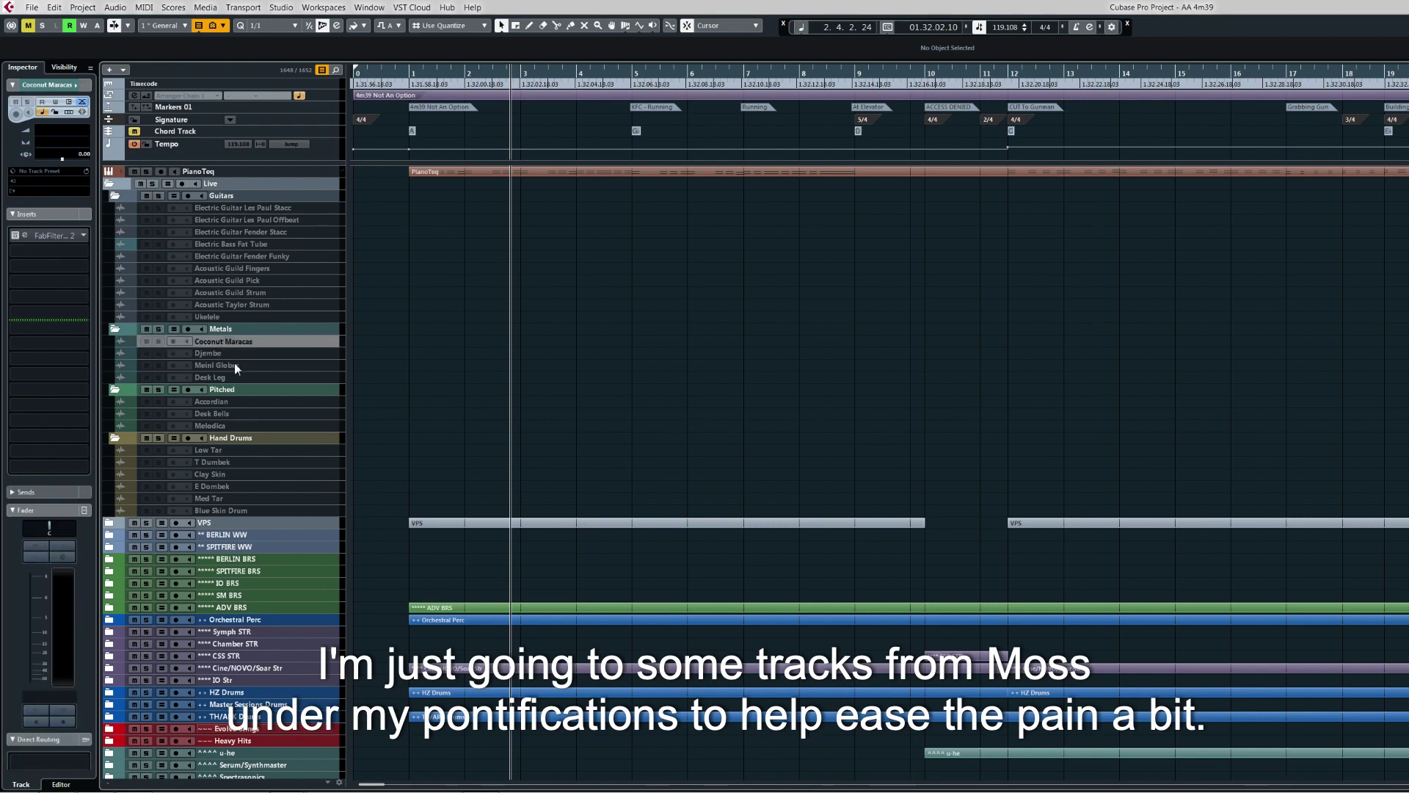
click(234, 280)
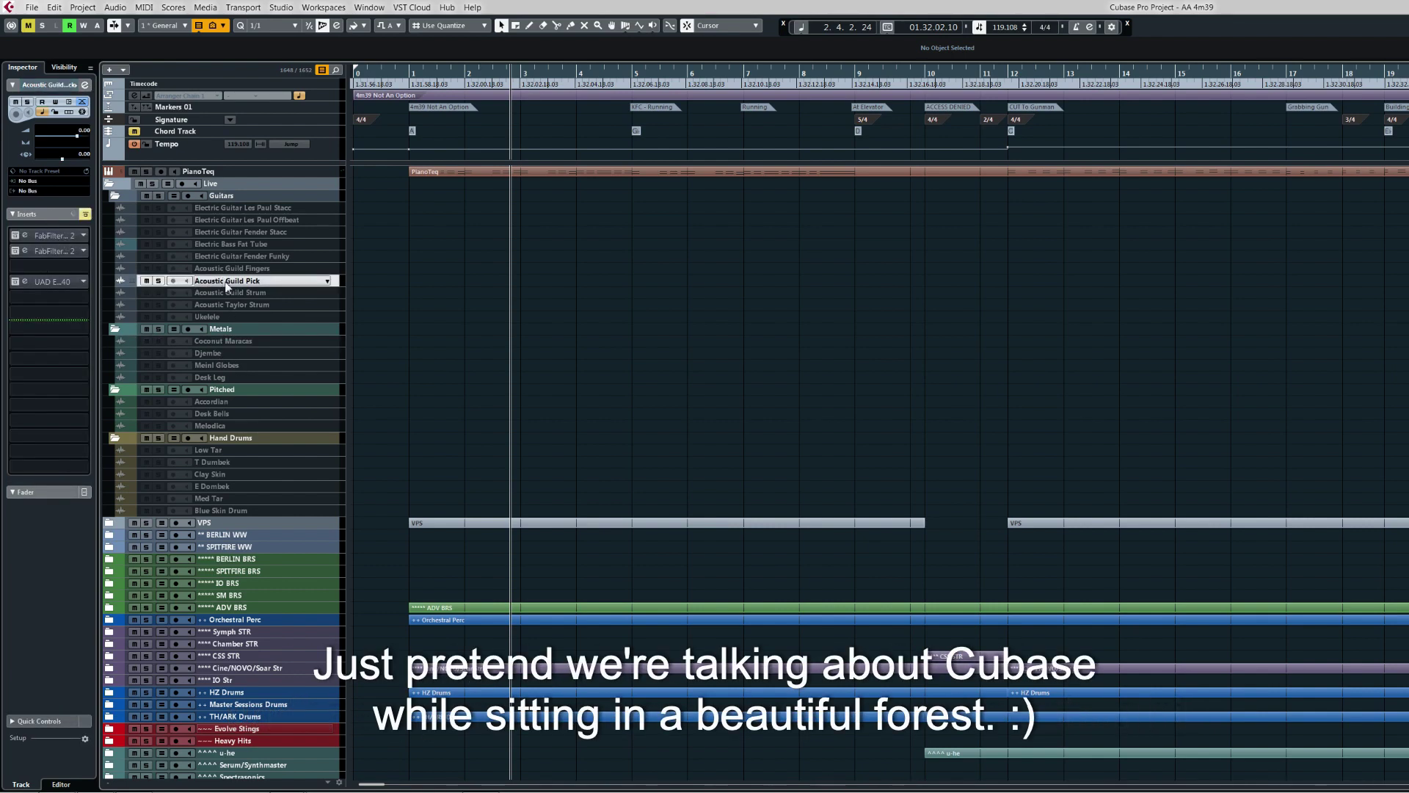
key(shift+d)
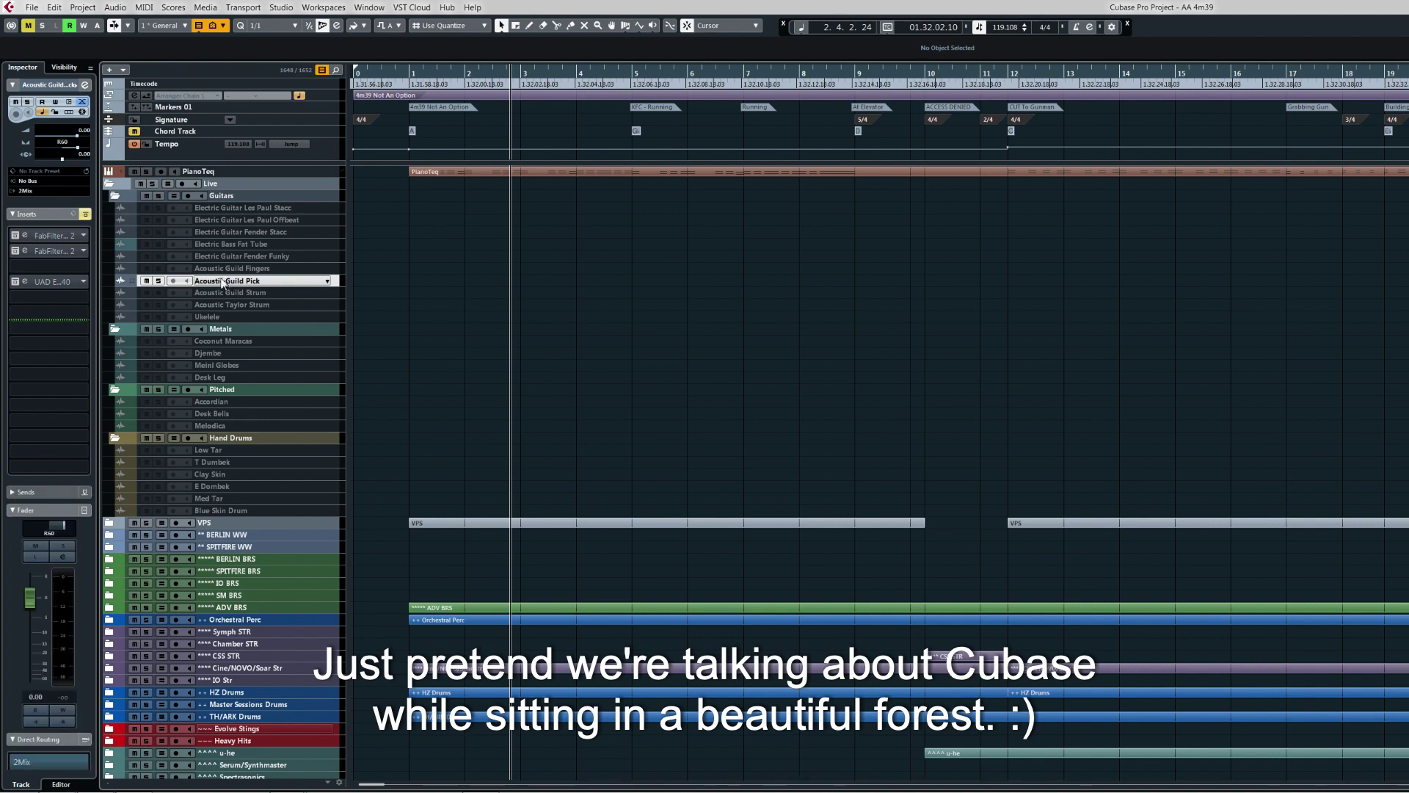
key(shift+d)
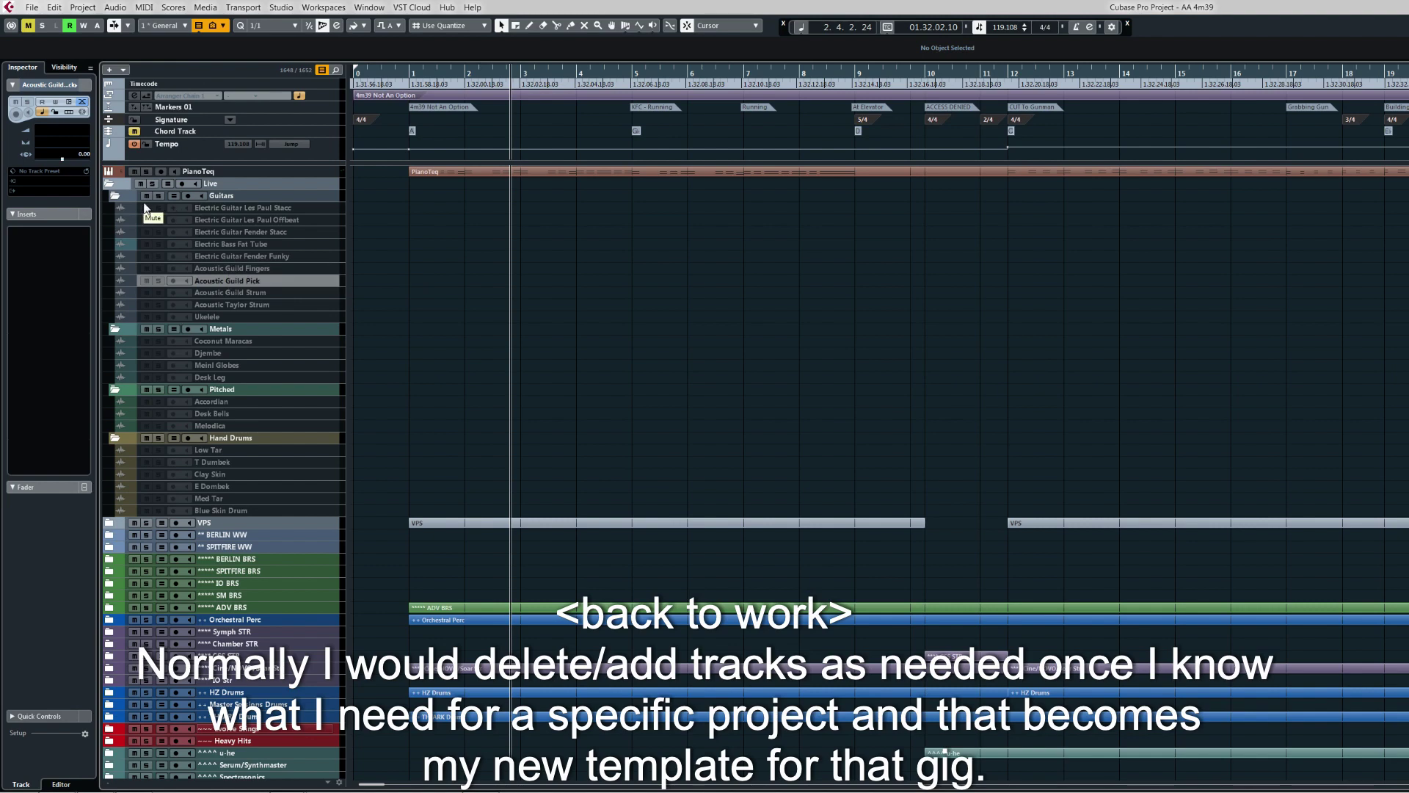
click(112, 183)
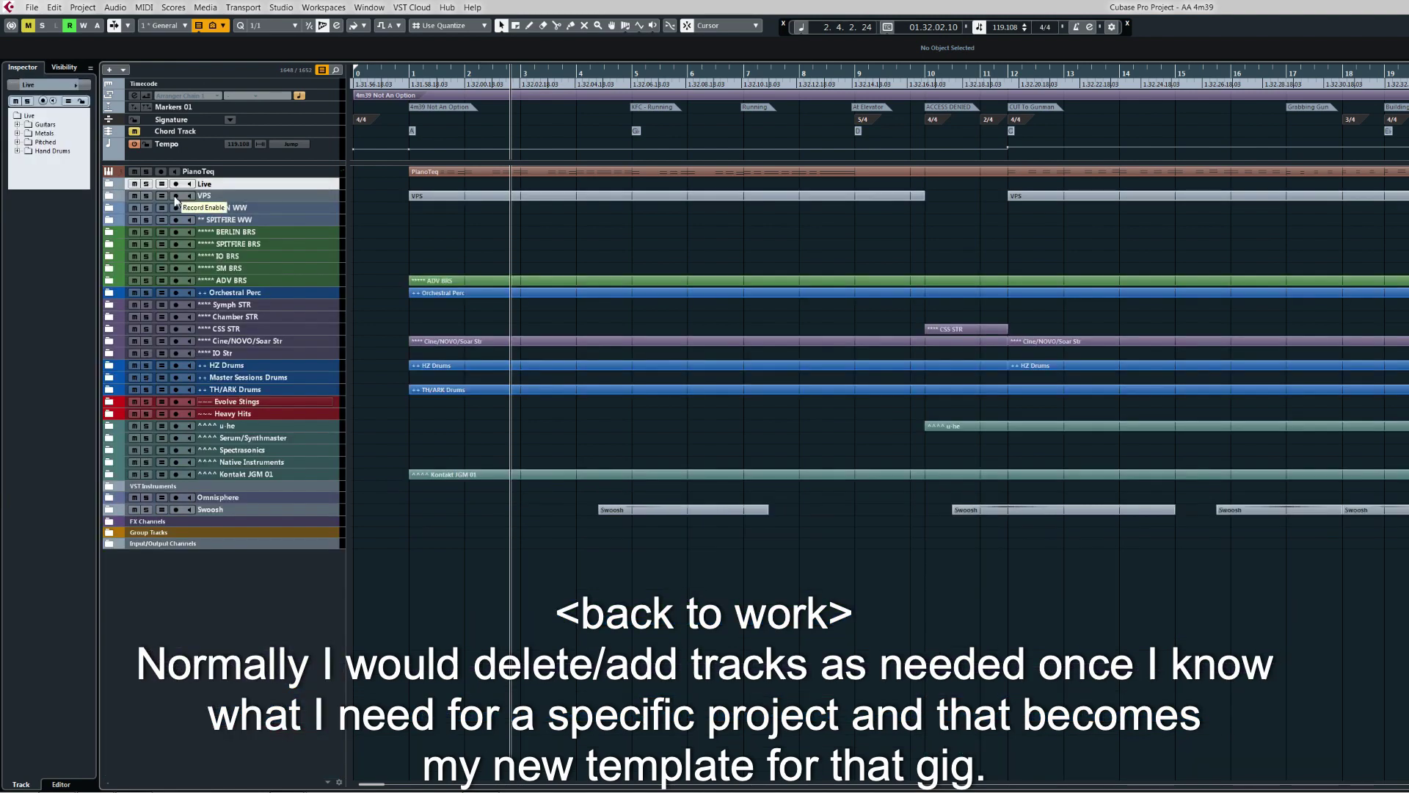
Step: Inspect the oscillators of the JGM Metropolis instrument in the VPS folder, and close the instrument and folder
click(110, 196)
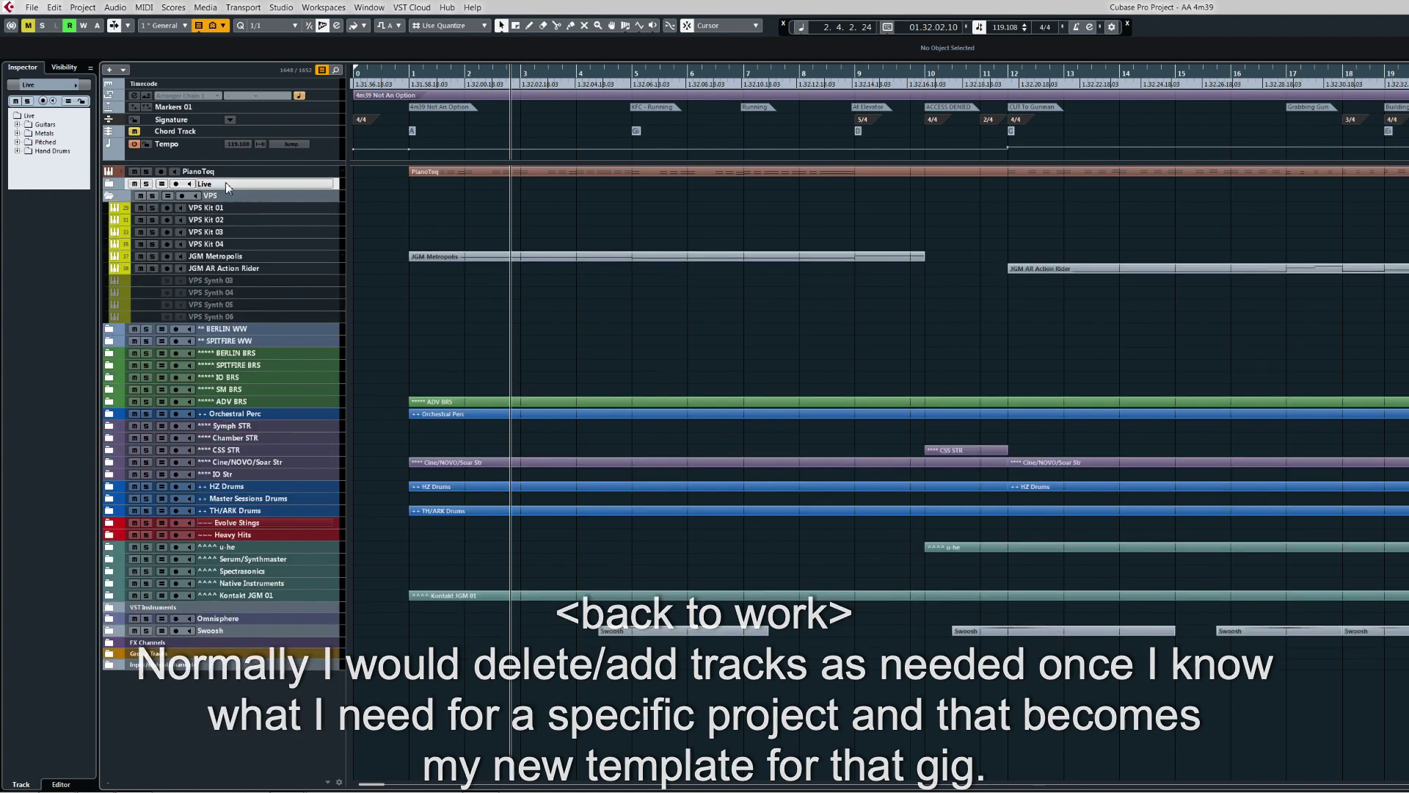
click(224, 256)
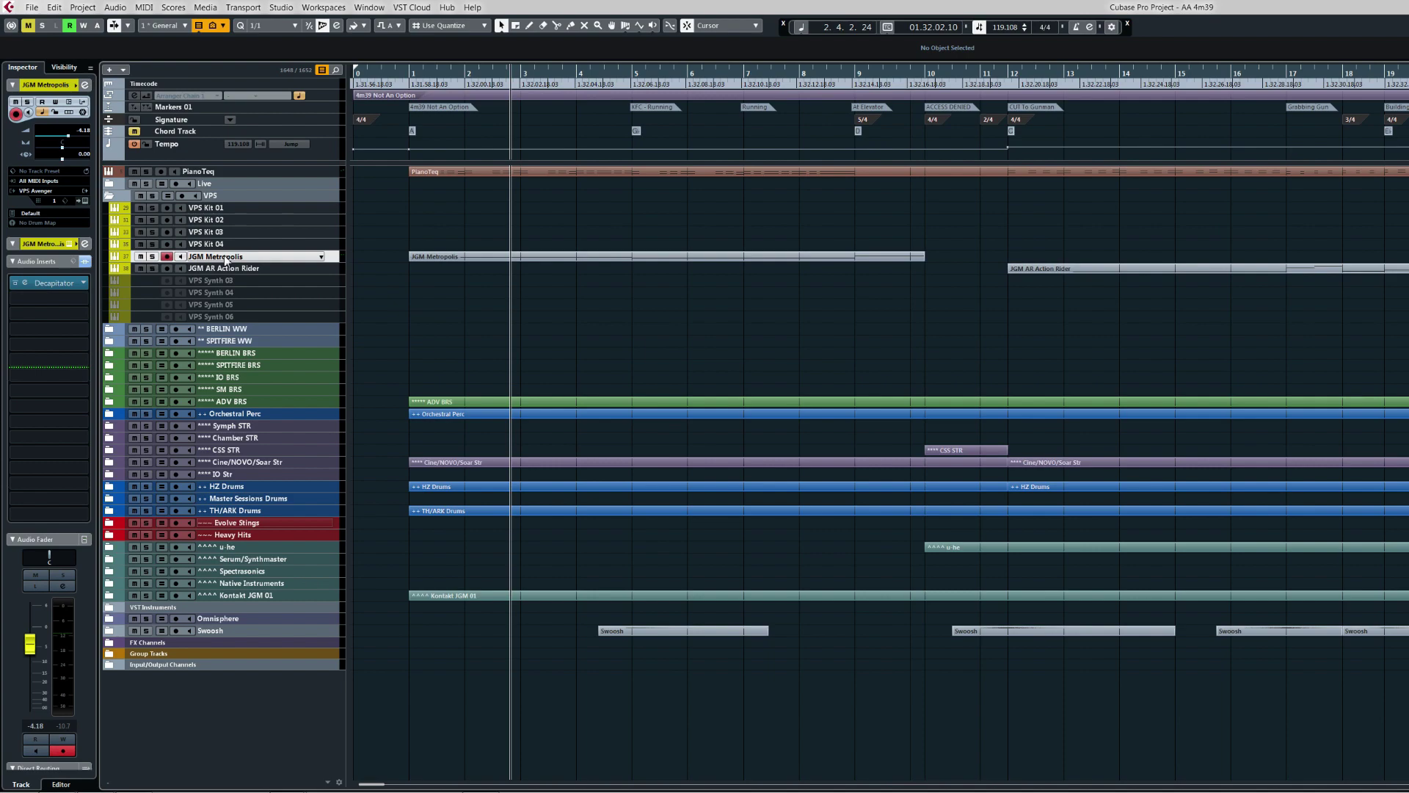
key(e)
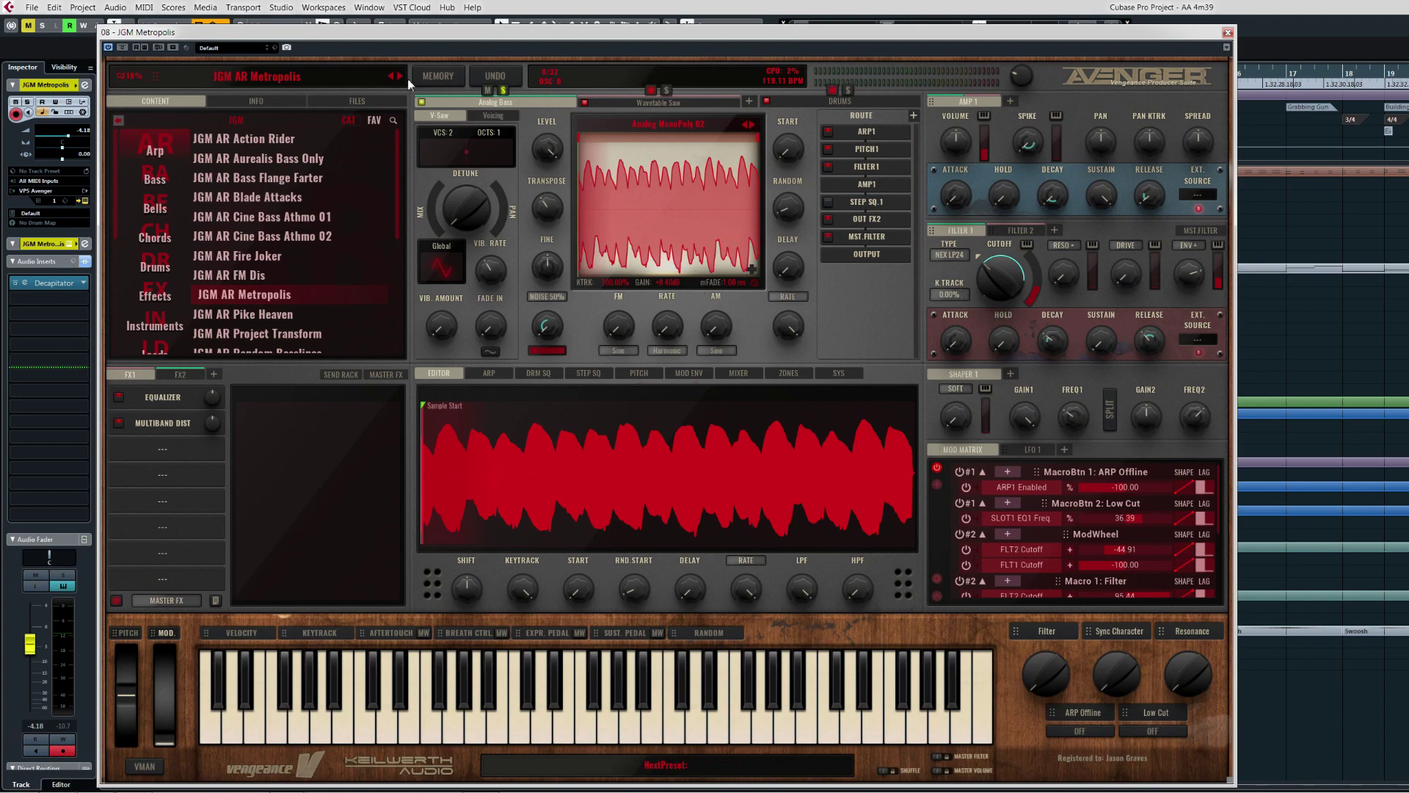
click(655, 101)
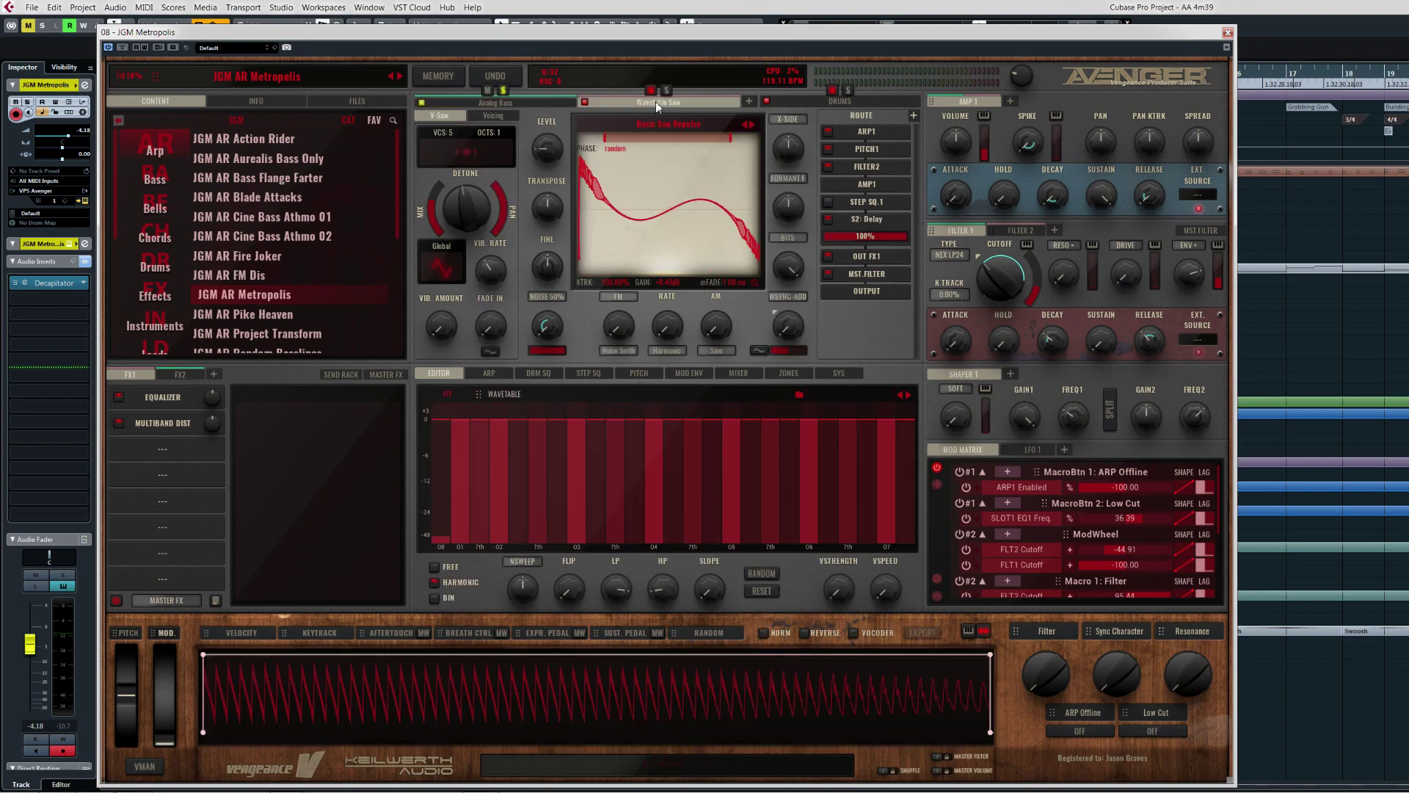
click(493, 104)
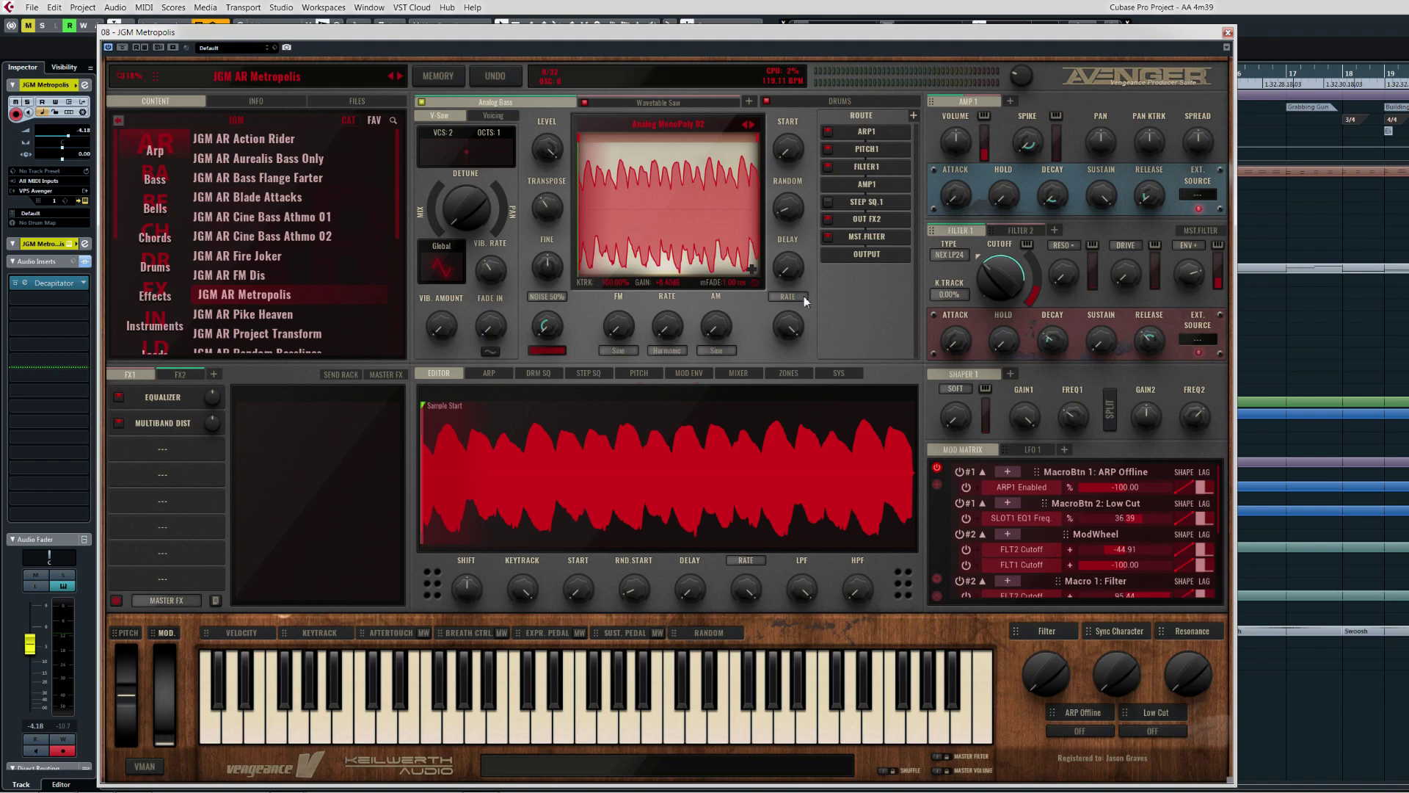
click(1227, 33)
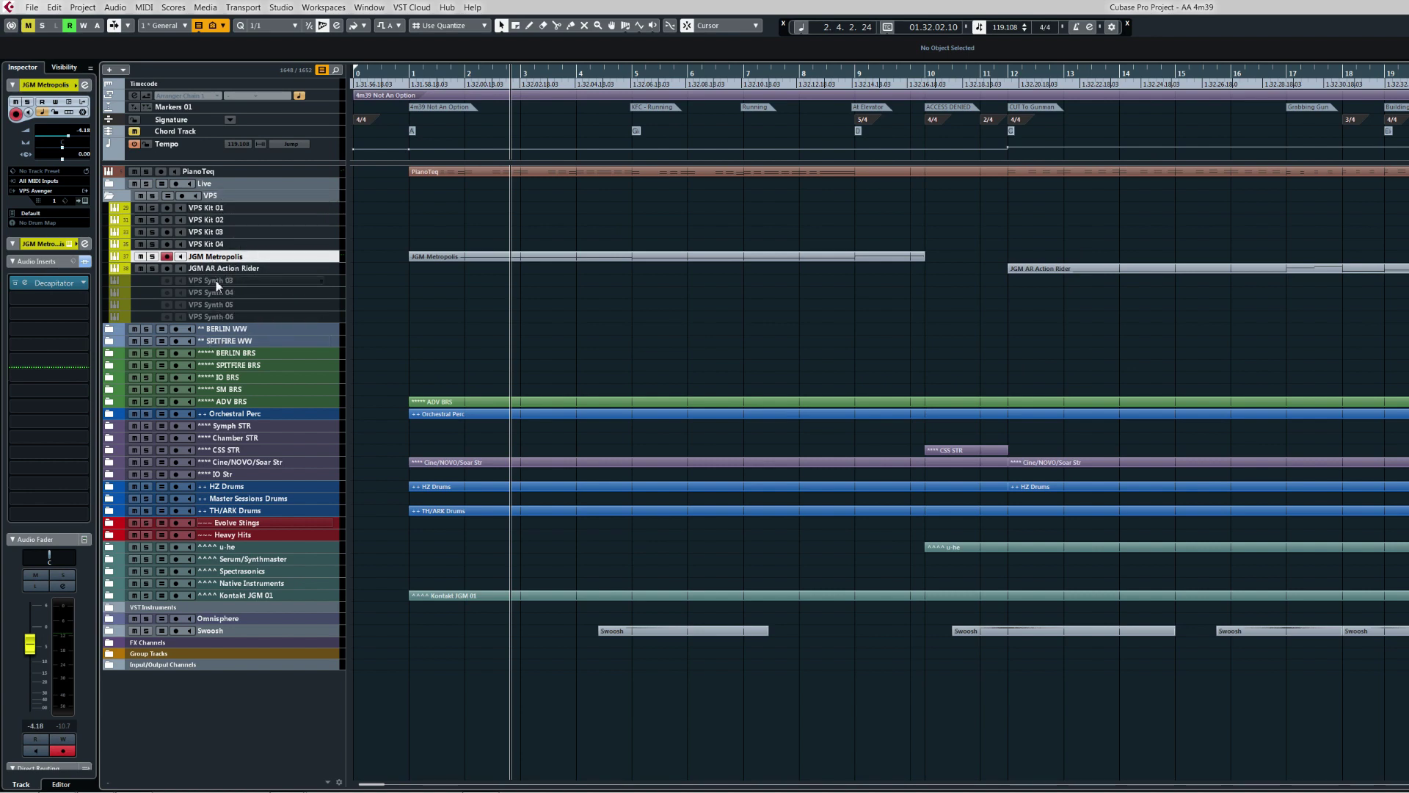
click(109, 195)
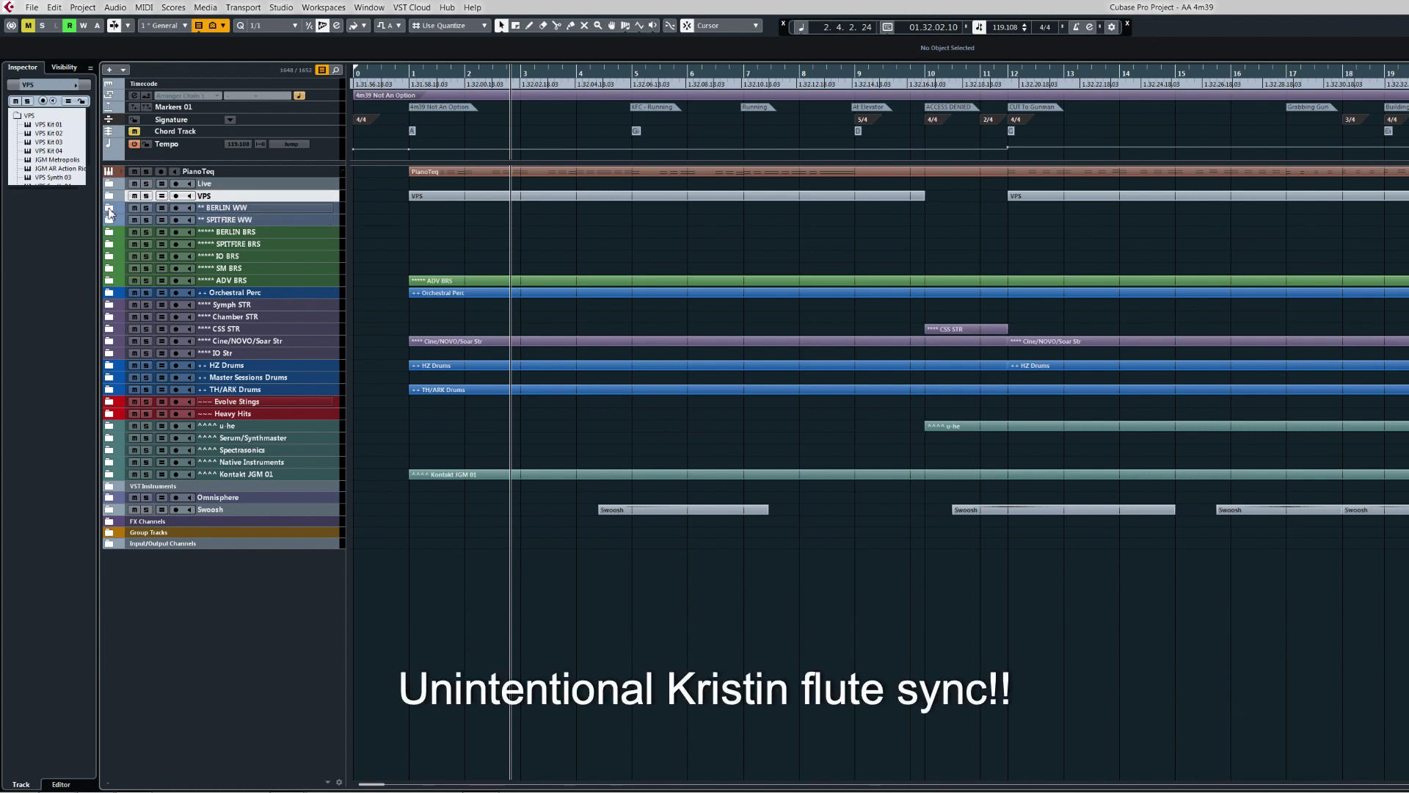
Step: Examine the woodwind tracks inside the BERLIN WW and SPITFIRE WW folders, and fold both folders closed
click(109, 211)
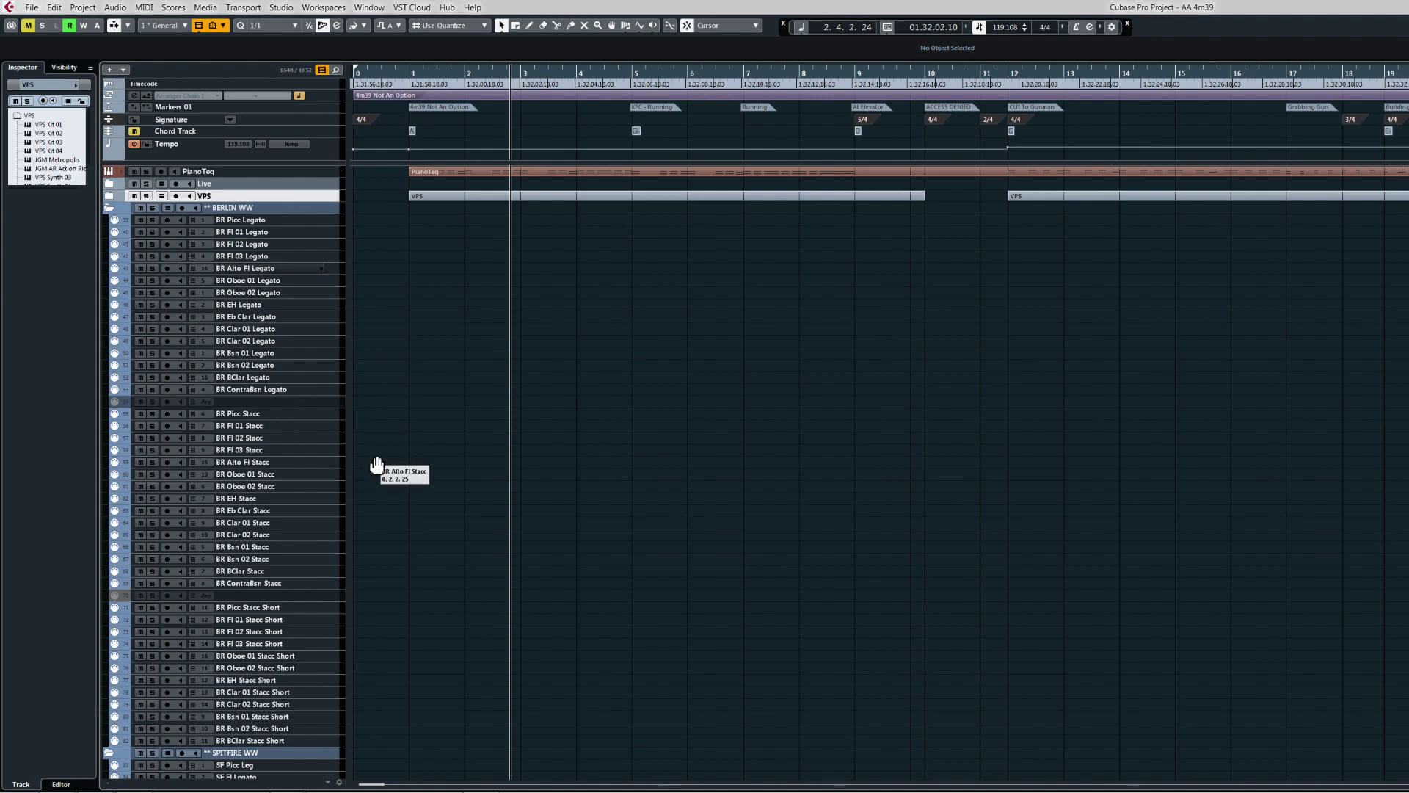
scroll(375, 455, down, 2)
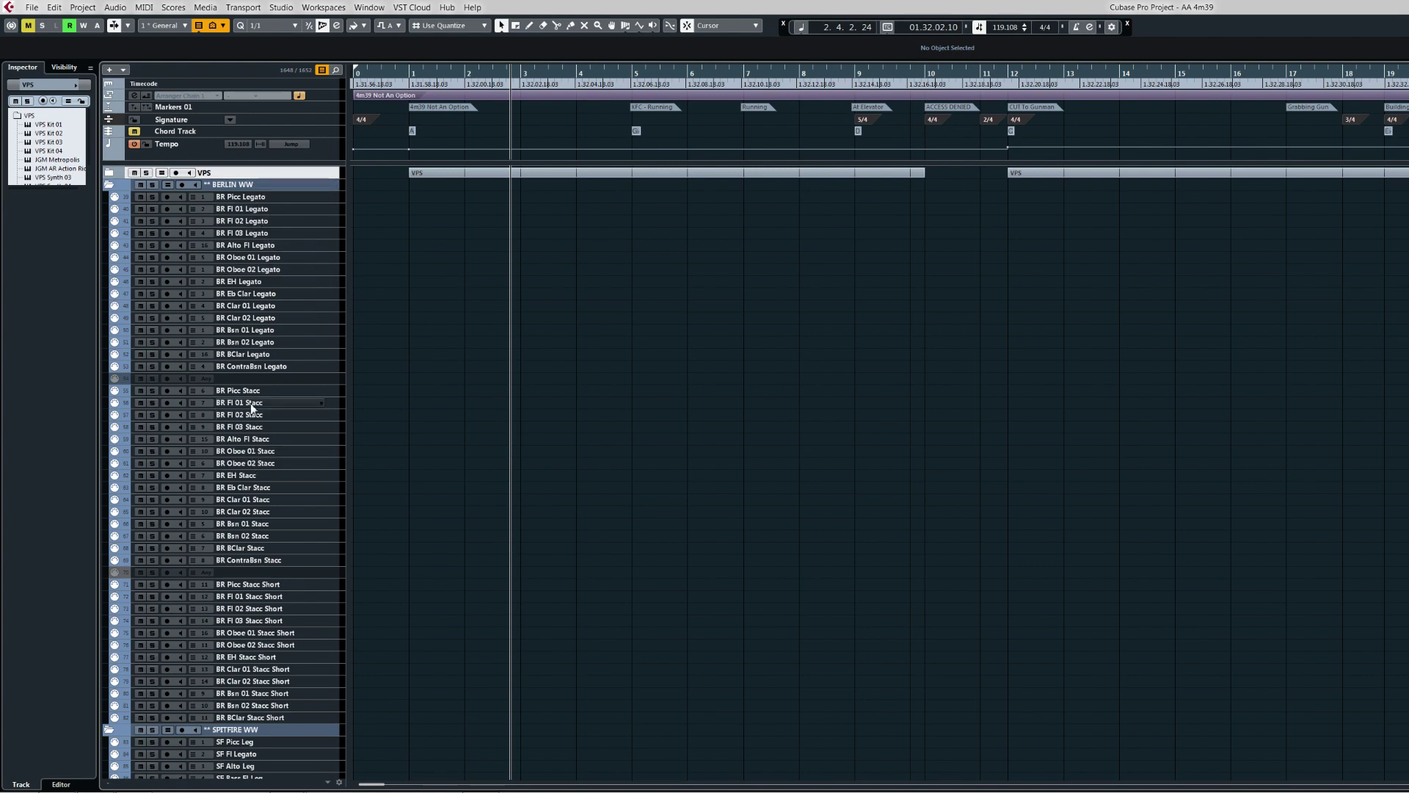
drag(377, 628, 371, 145)
drag(369, 555, 366, 505)
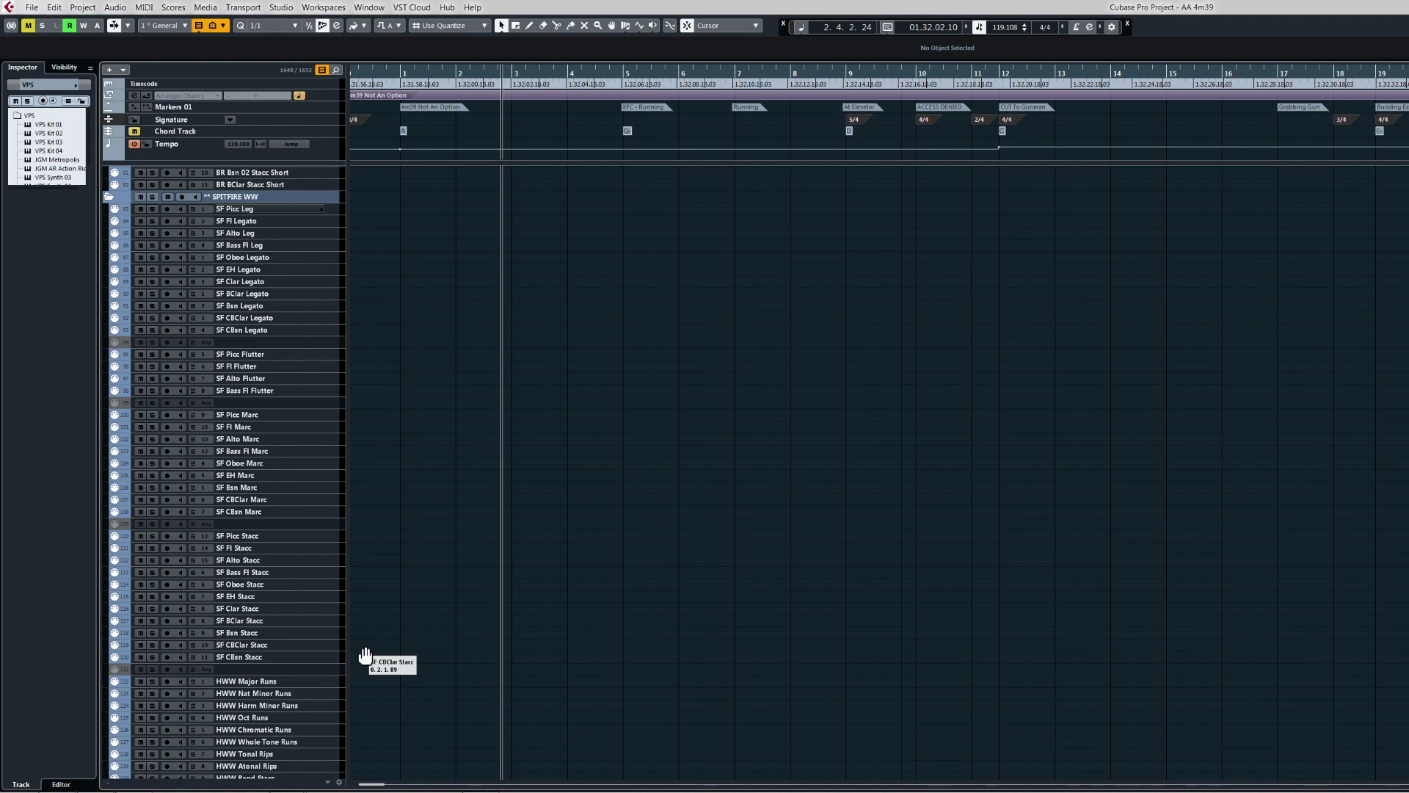
drag(365, 653, 356, 382)
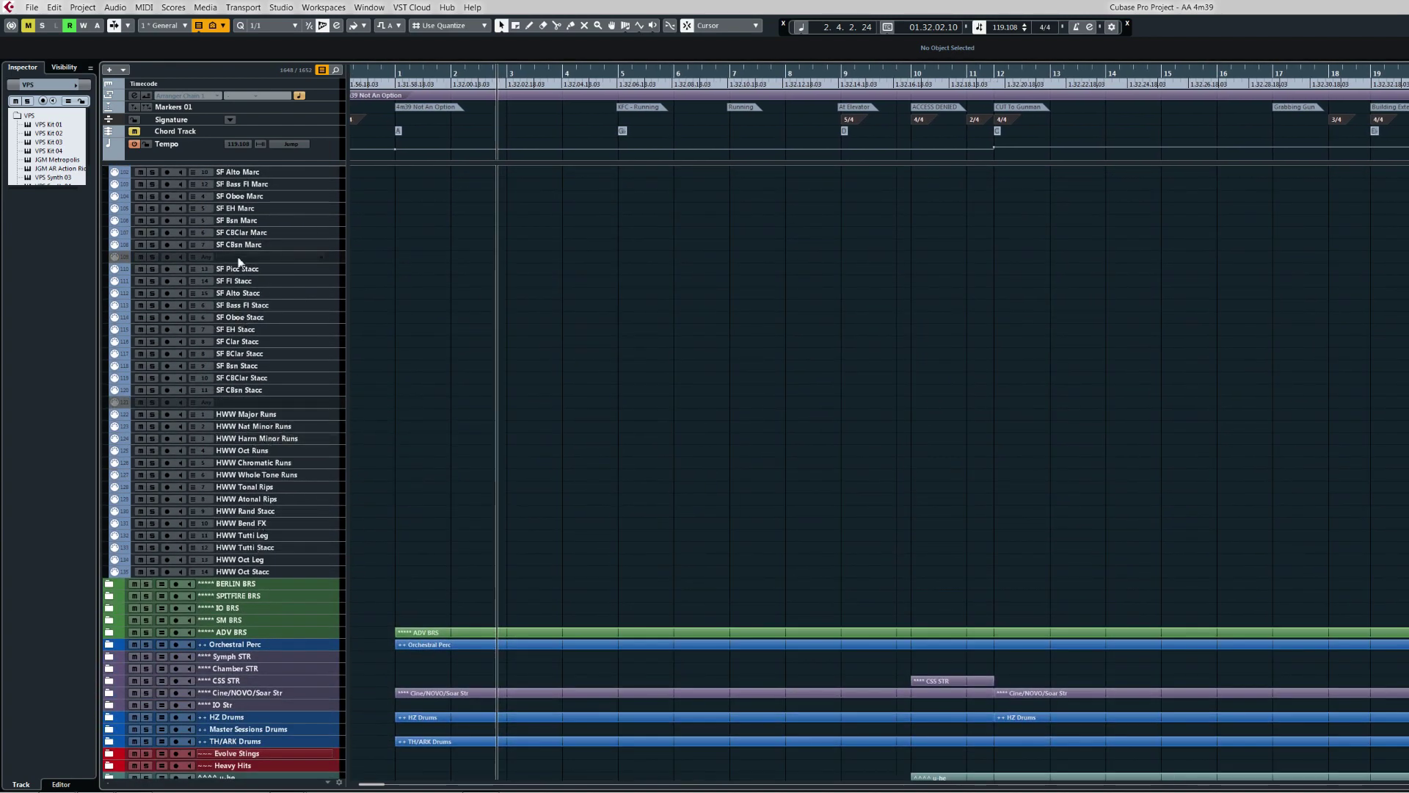
scroll(243, 263, up, 4)
scroll(108, 187, down, 1)
scroll(110, 220, down, 2)
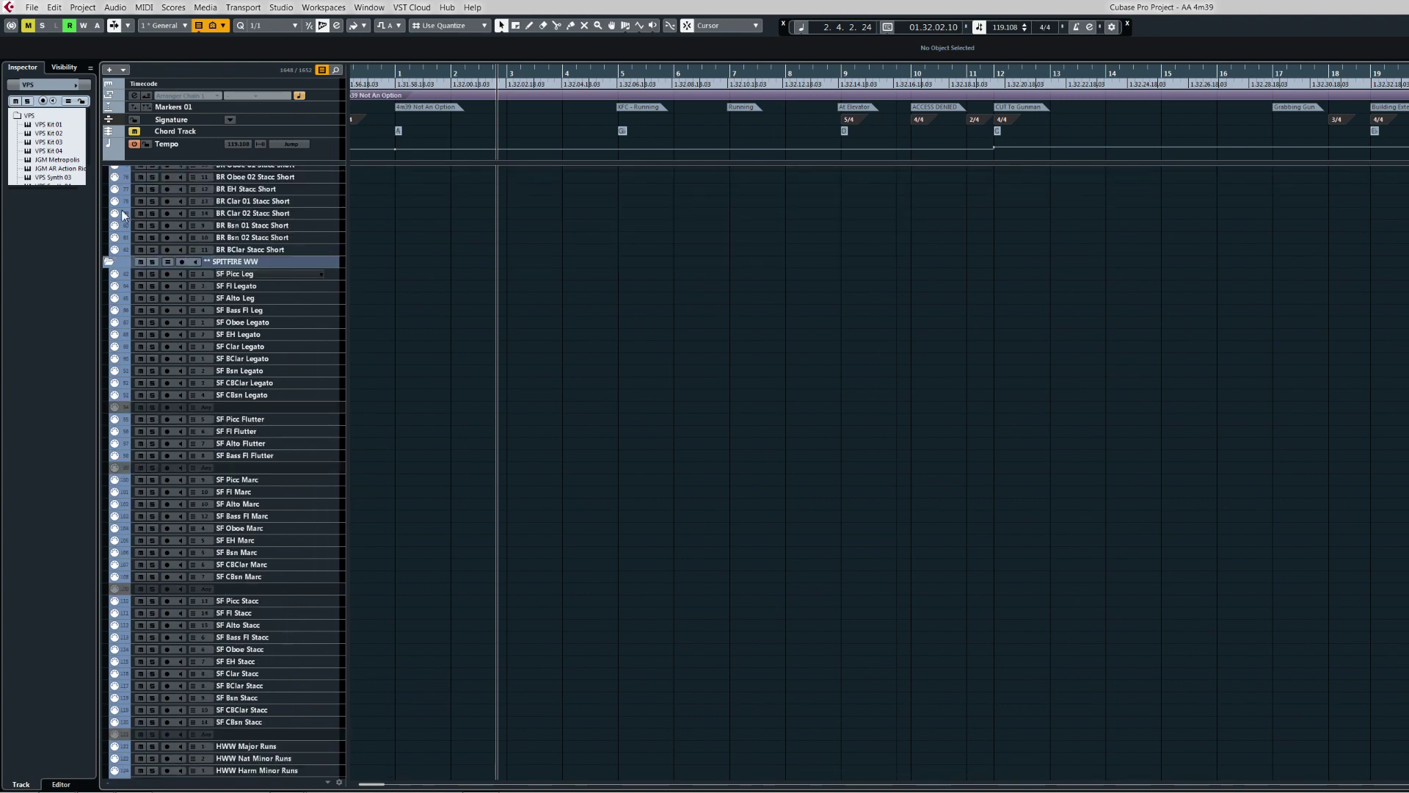
click(108, 262)
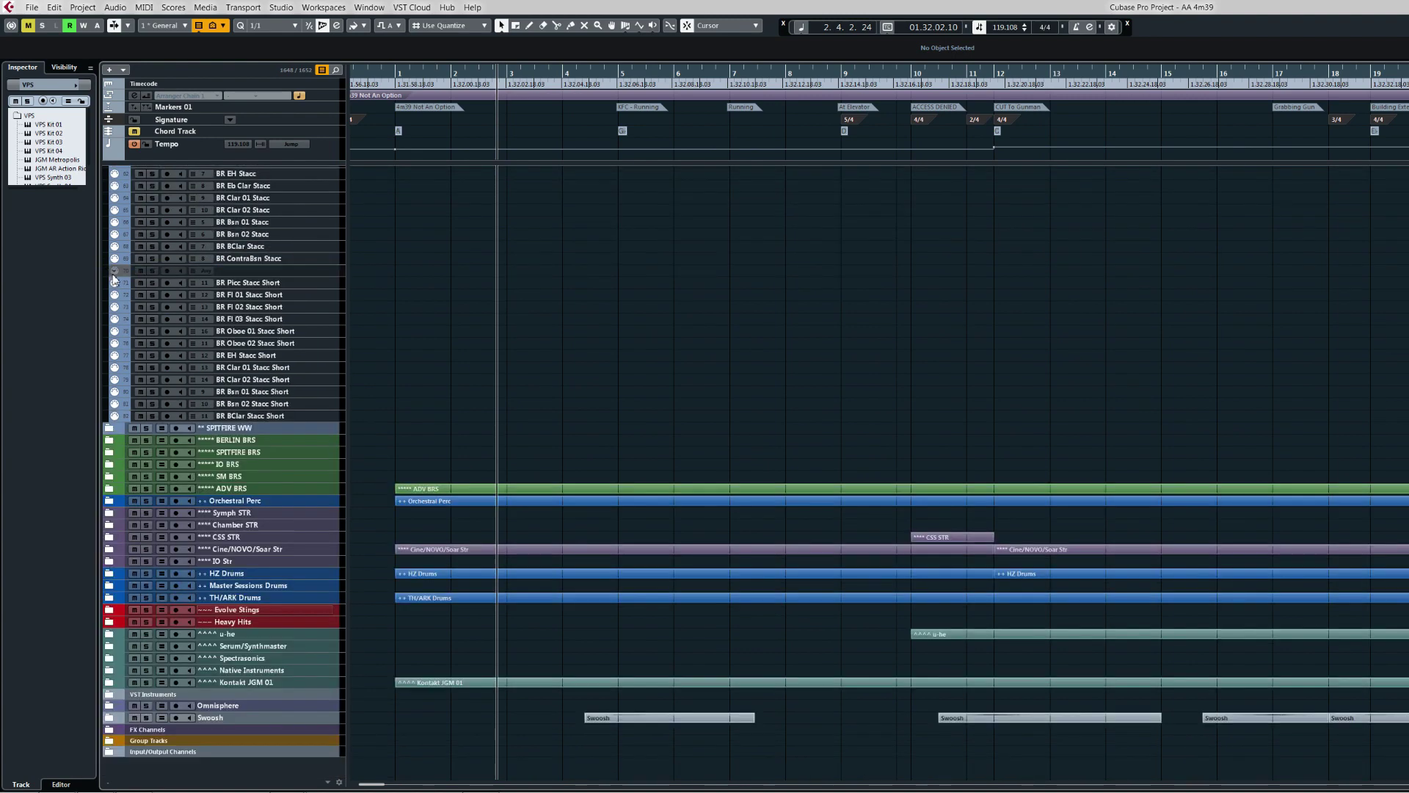
scroll(112, 274, up, 4)
click(109, 208)
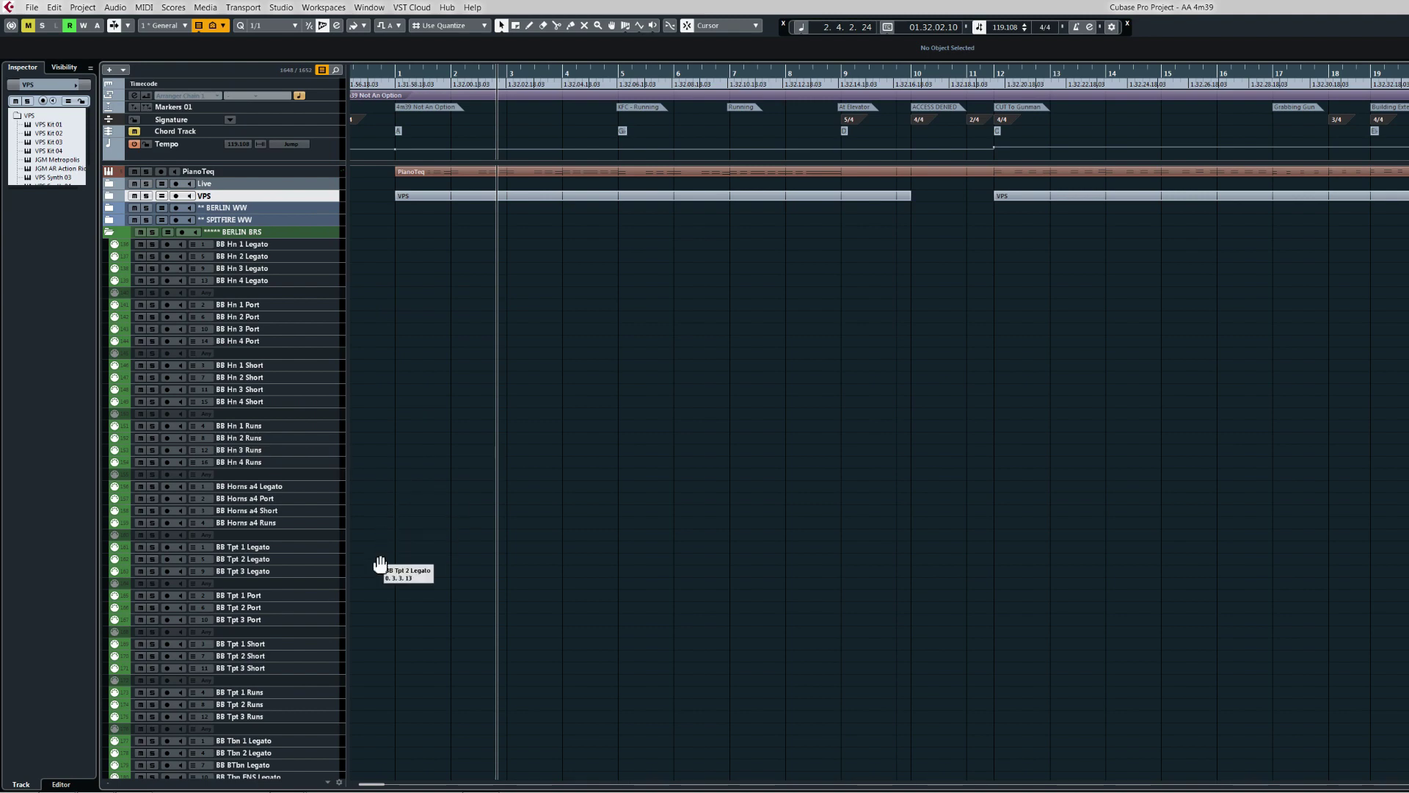
Step: Examine the brass tracks in the BERLIN BRS and SPITFIRE BRS folders, folding each closed after viewing
scroll(377, 536, down, 2)
scroll(377, 518, down, 3)
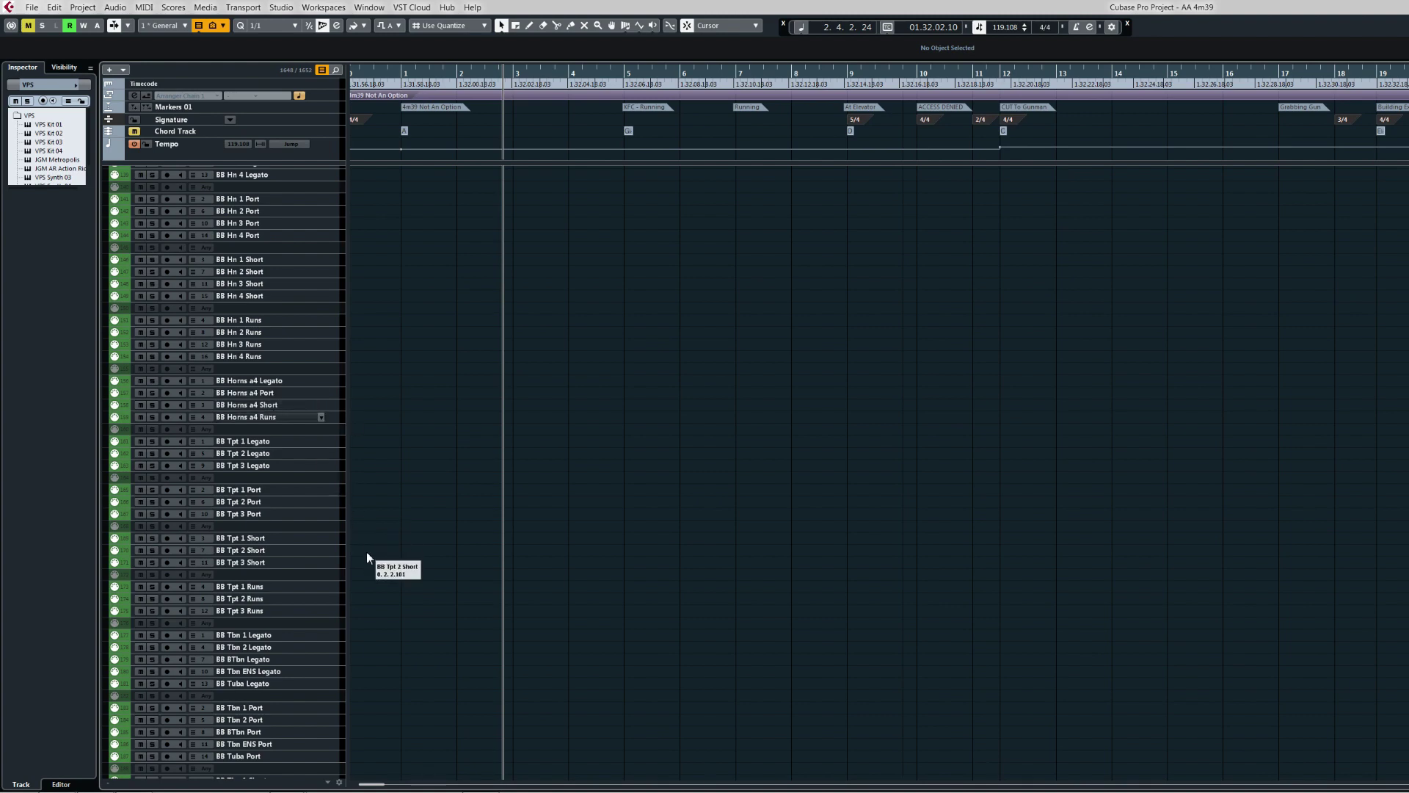
scroll(366, 514, down, 7)
scroll(367, 397, down, 1)
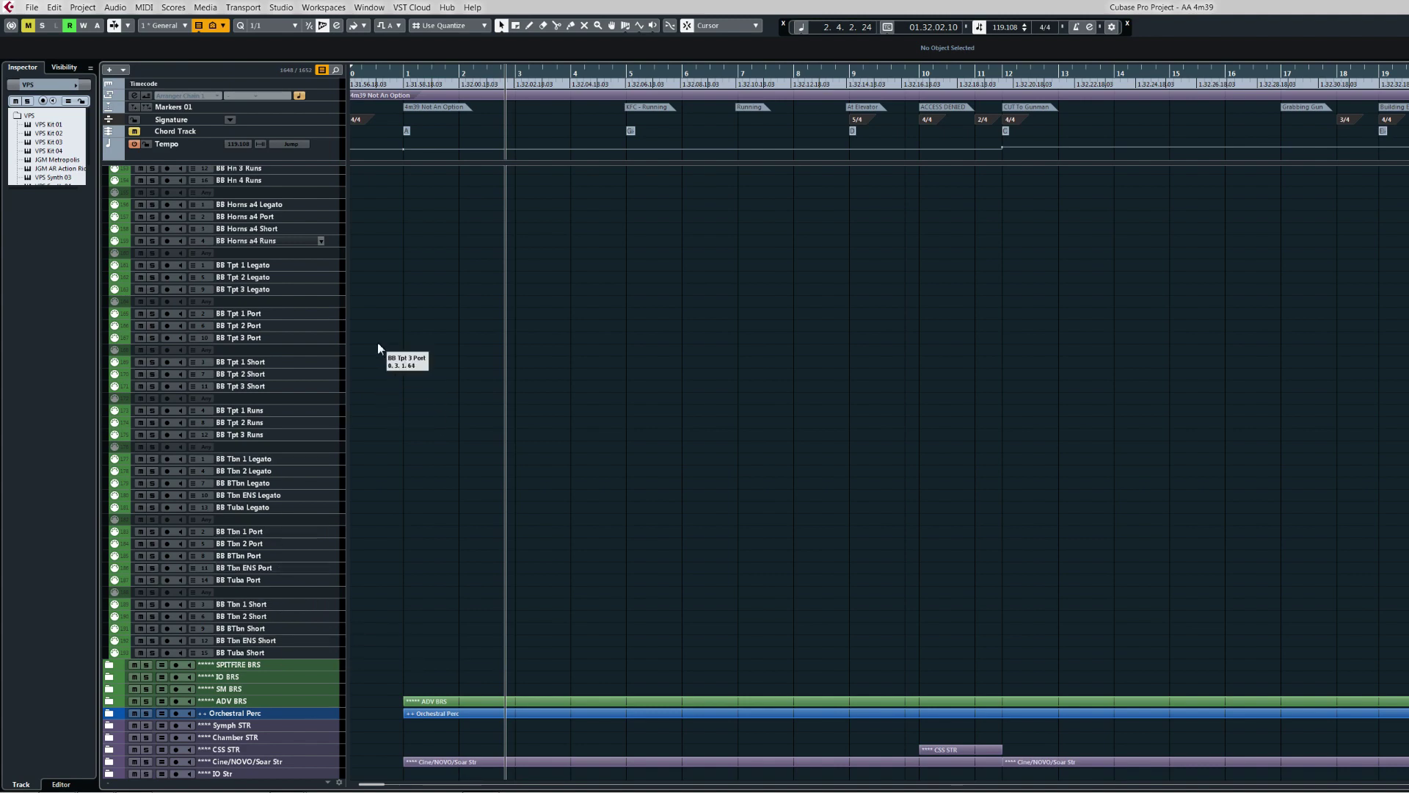
scroll(377, 342, up, 11)
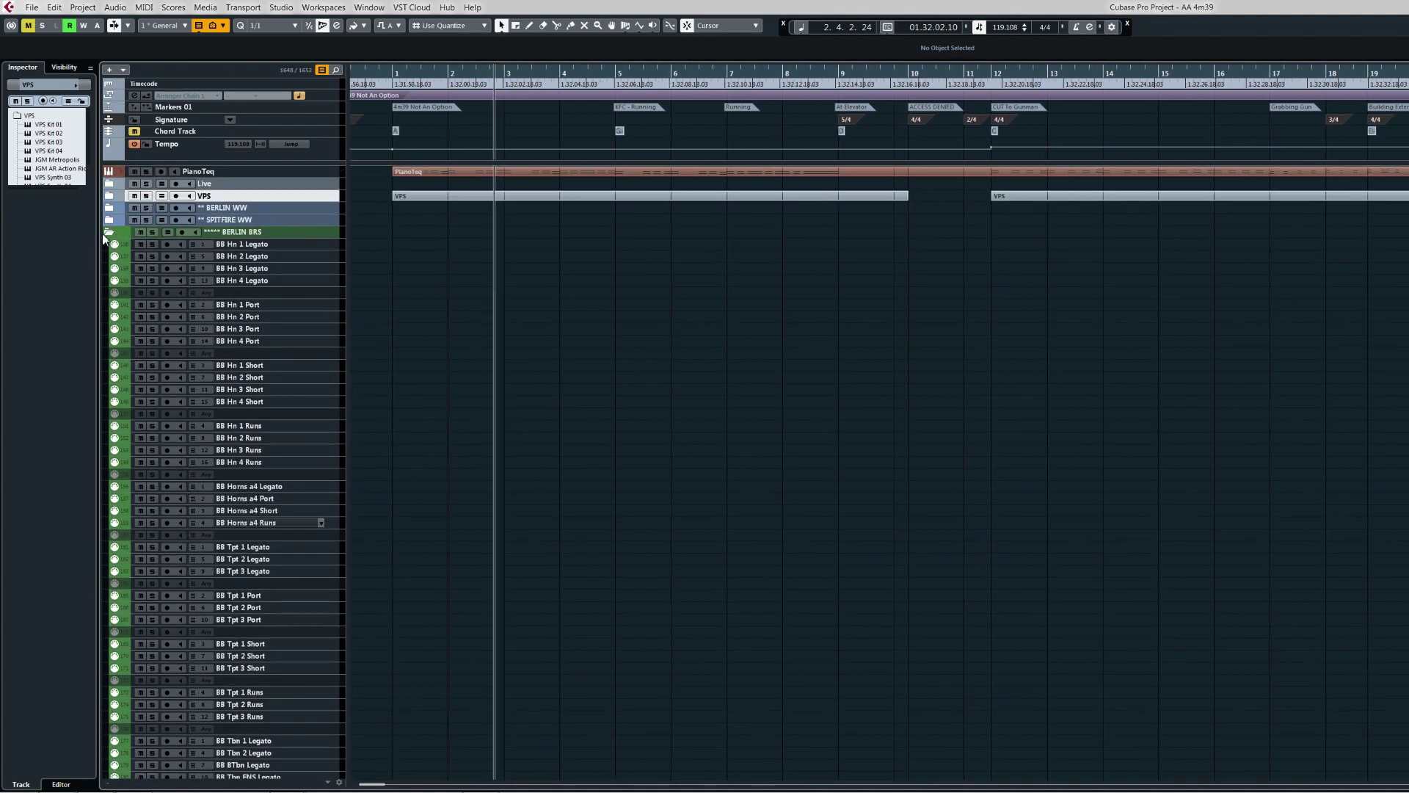
click(107, 232)
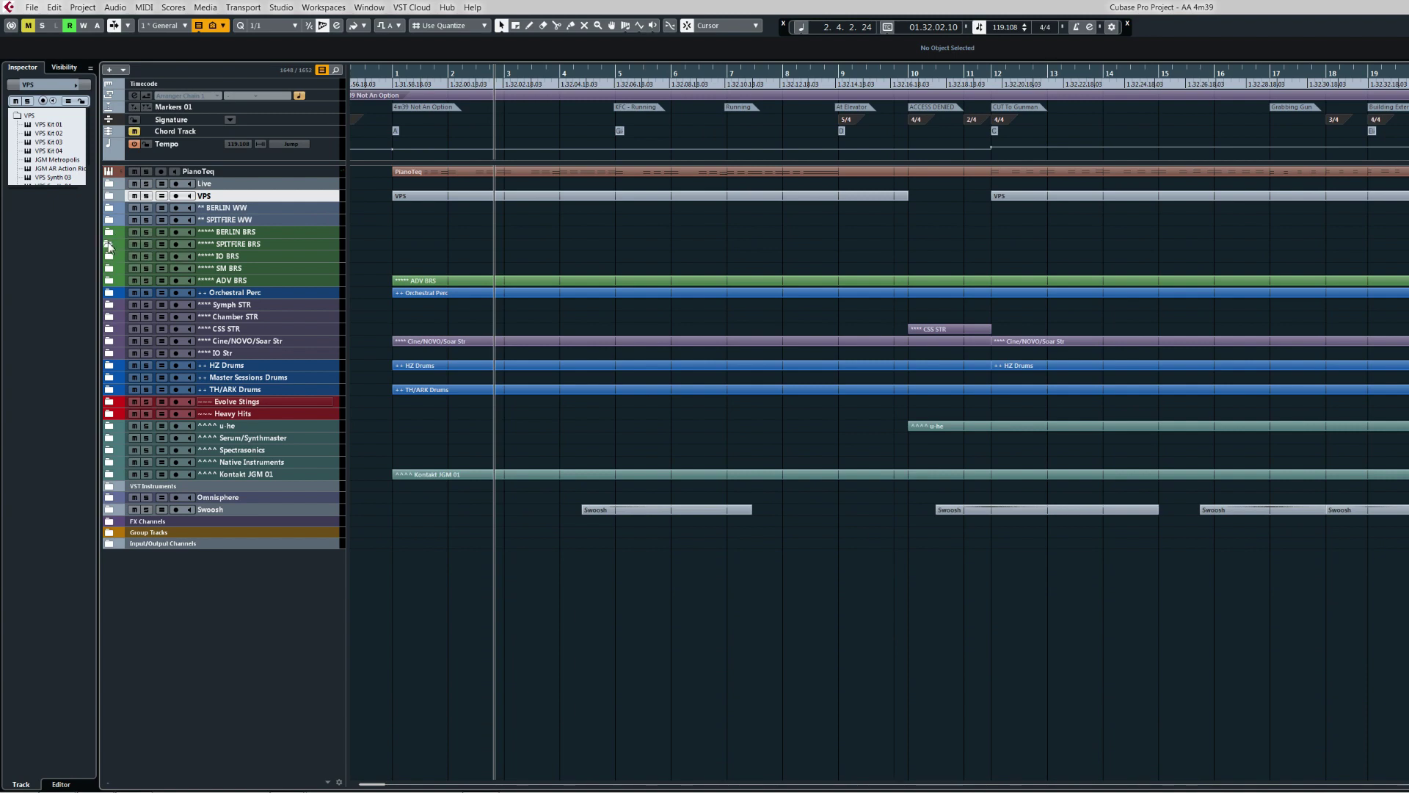
click(108, 245)
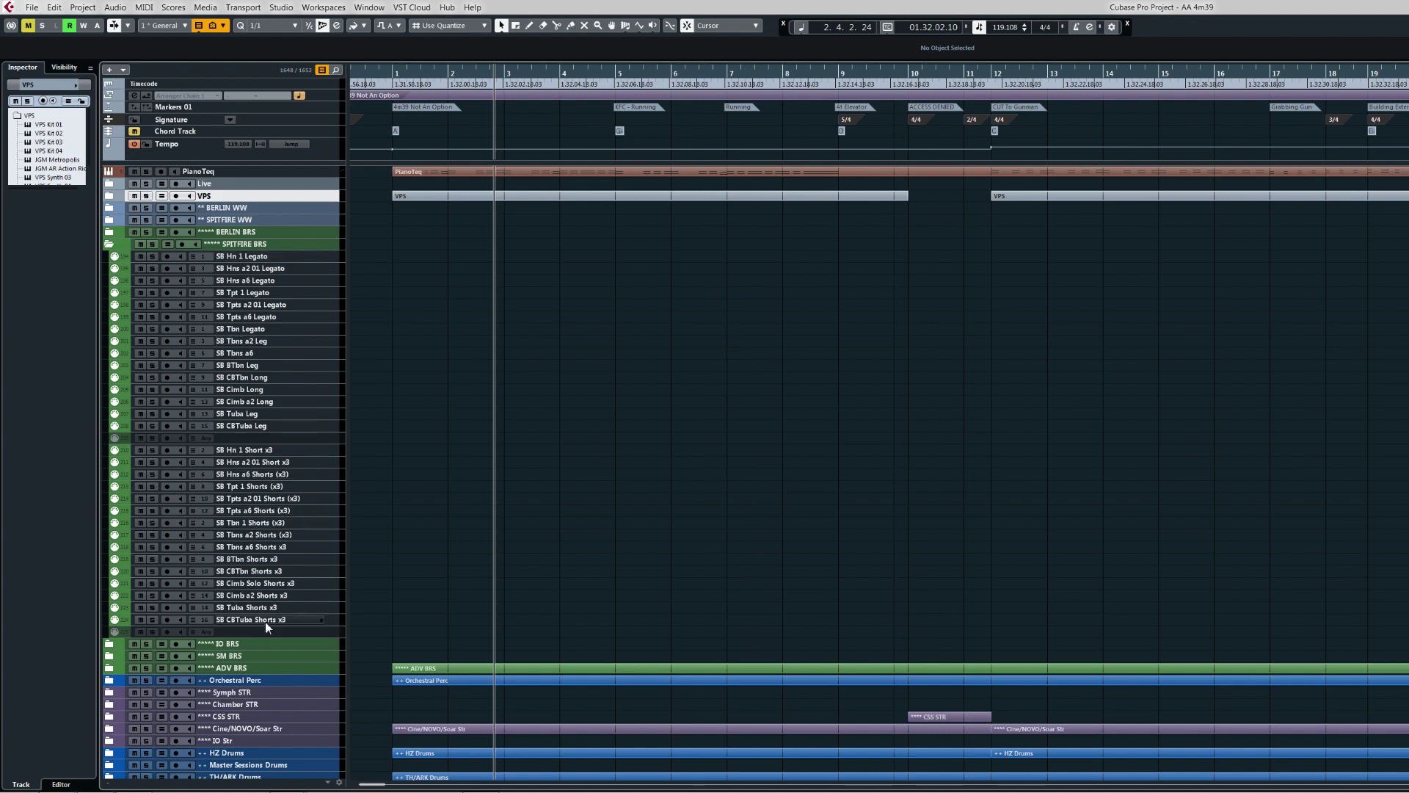
click(109, 244)
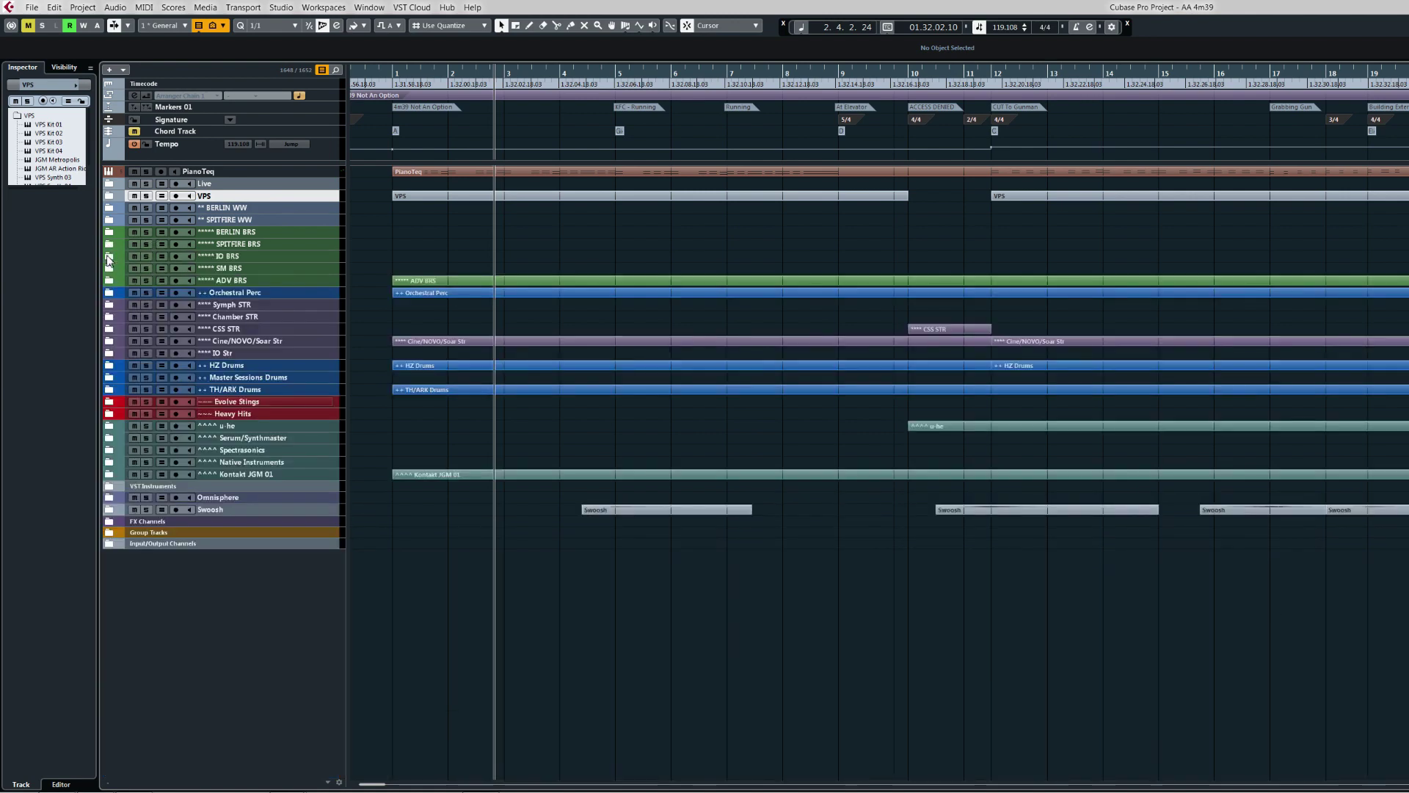
Step: Examine the IO BRS folder, including its IO Horn 01 and 02 tracks, and the SM BRS folder, folding each closed
click(109, 256)
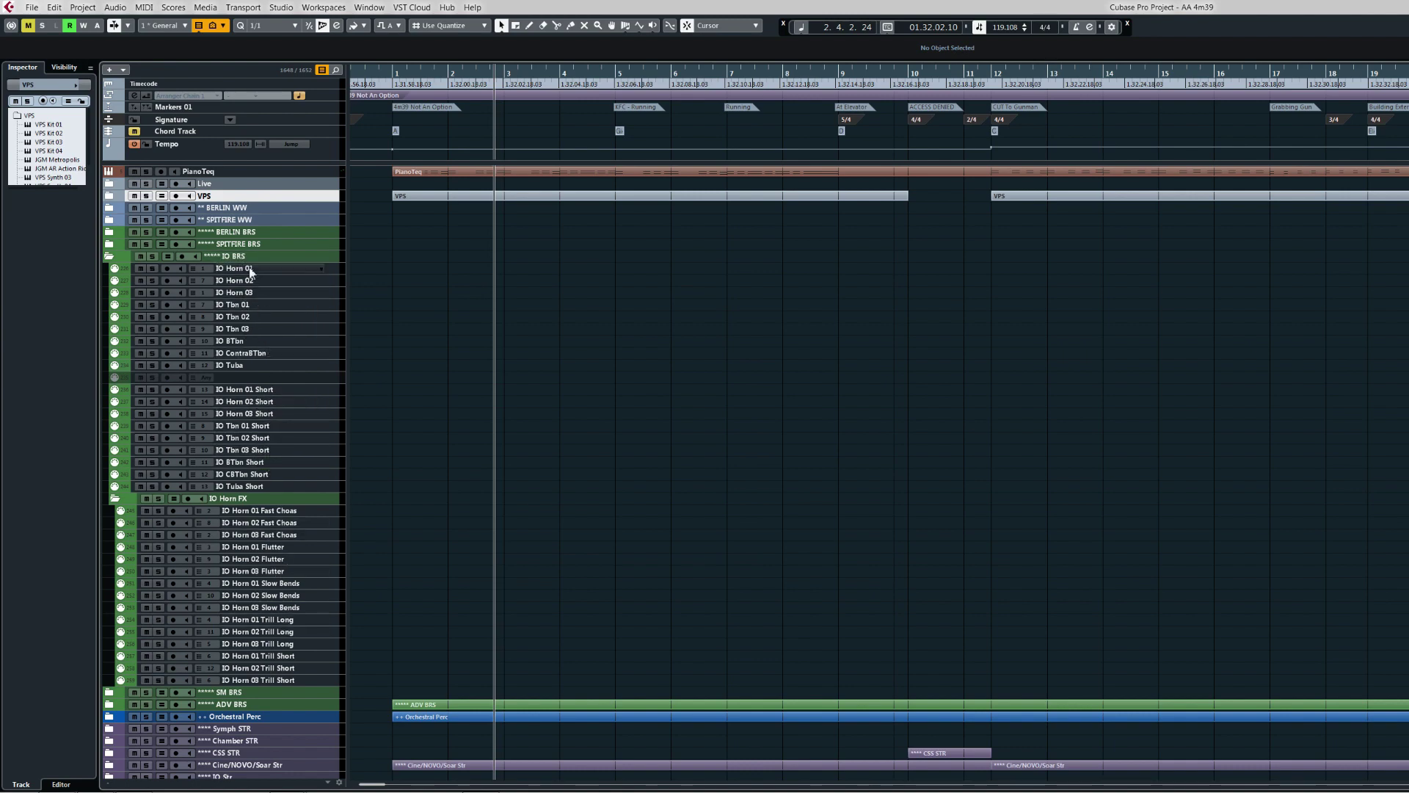
click(249, 269)
click(254, 283)
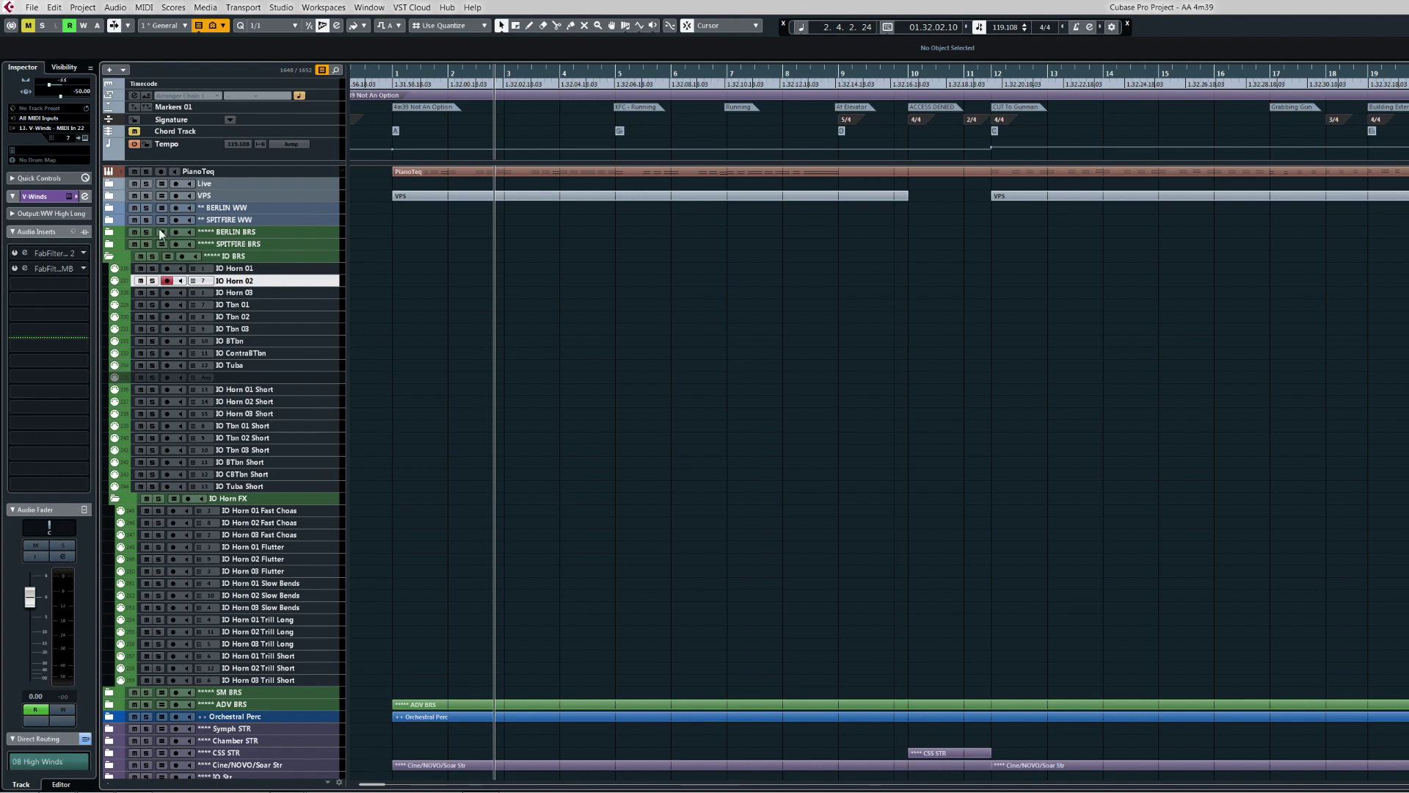
click(109, 254)
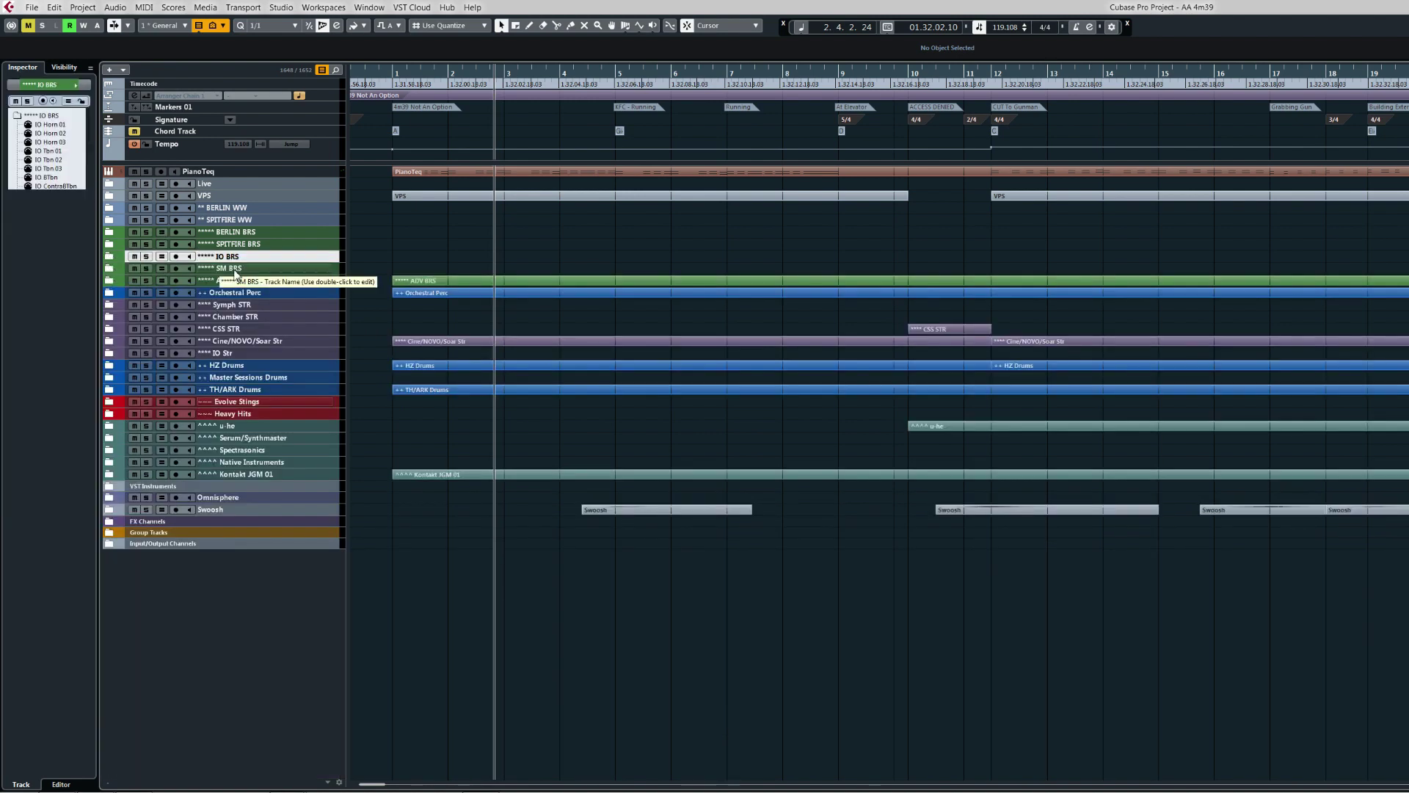
click(110, 269)
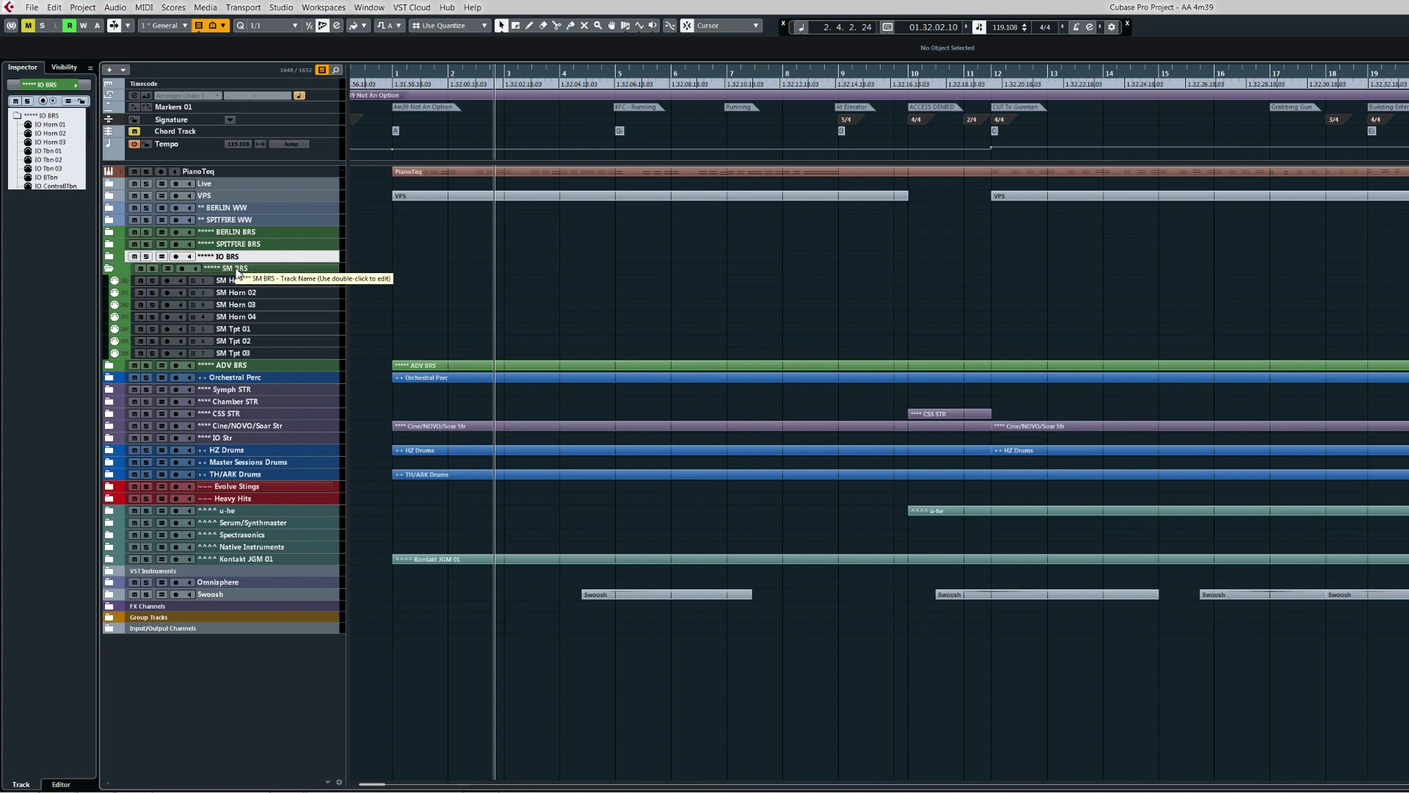
click(110, 268)
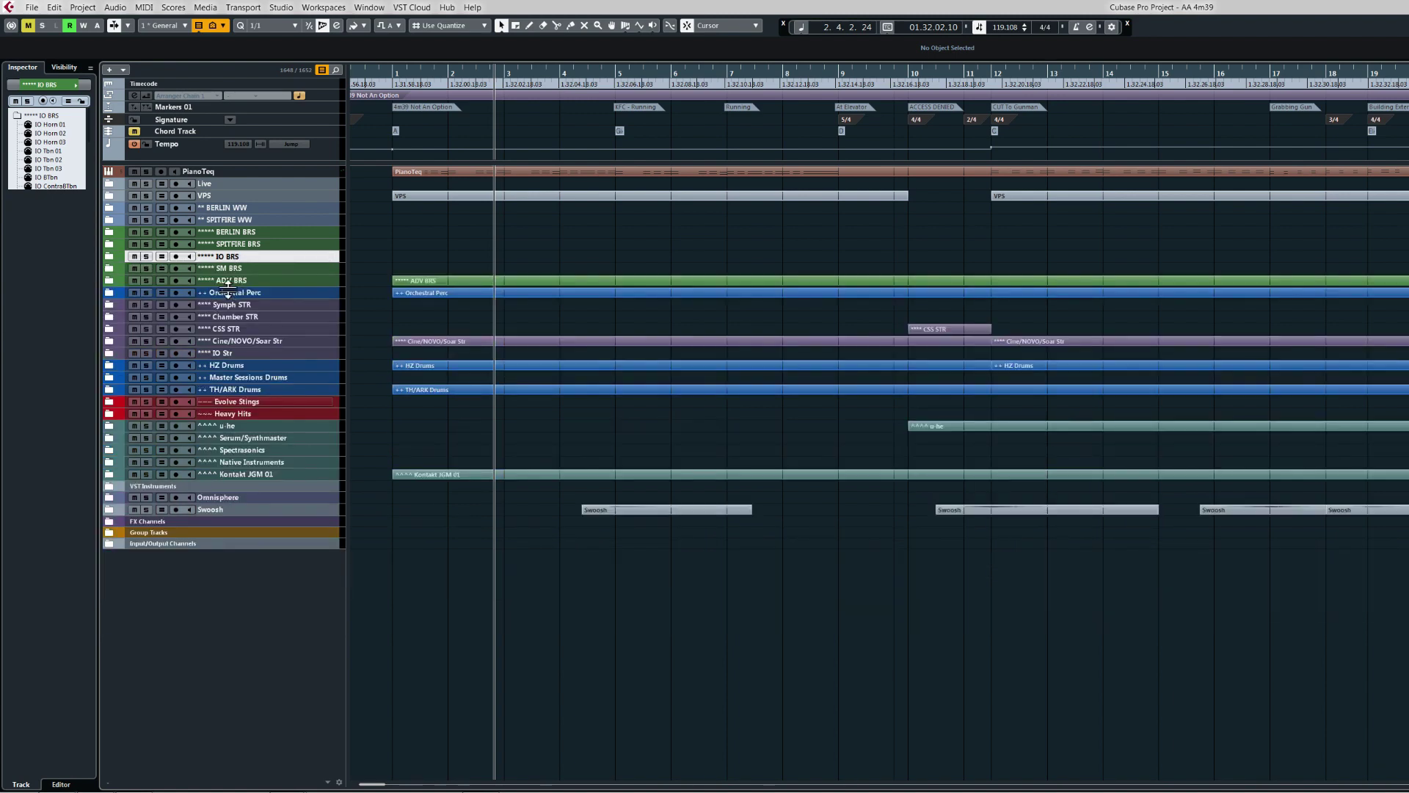
Step: Examine the PL, ADV, TRL and FOR brass tracks throughout the ADV BRS folder, and fold the folder closed
click(110, 280)
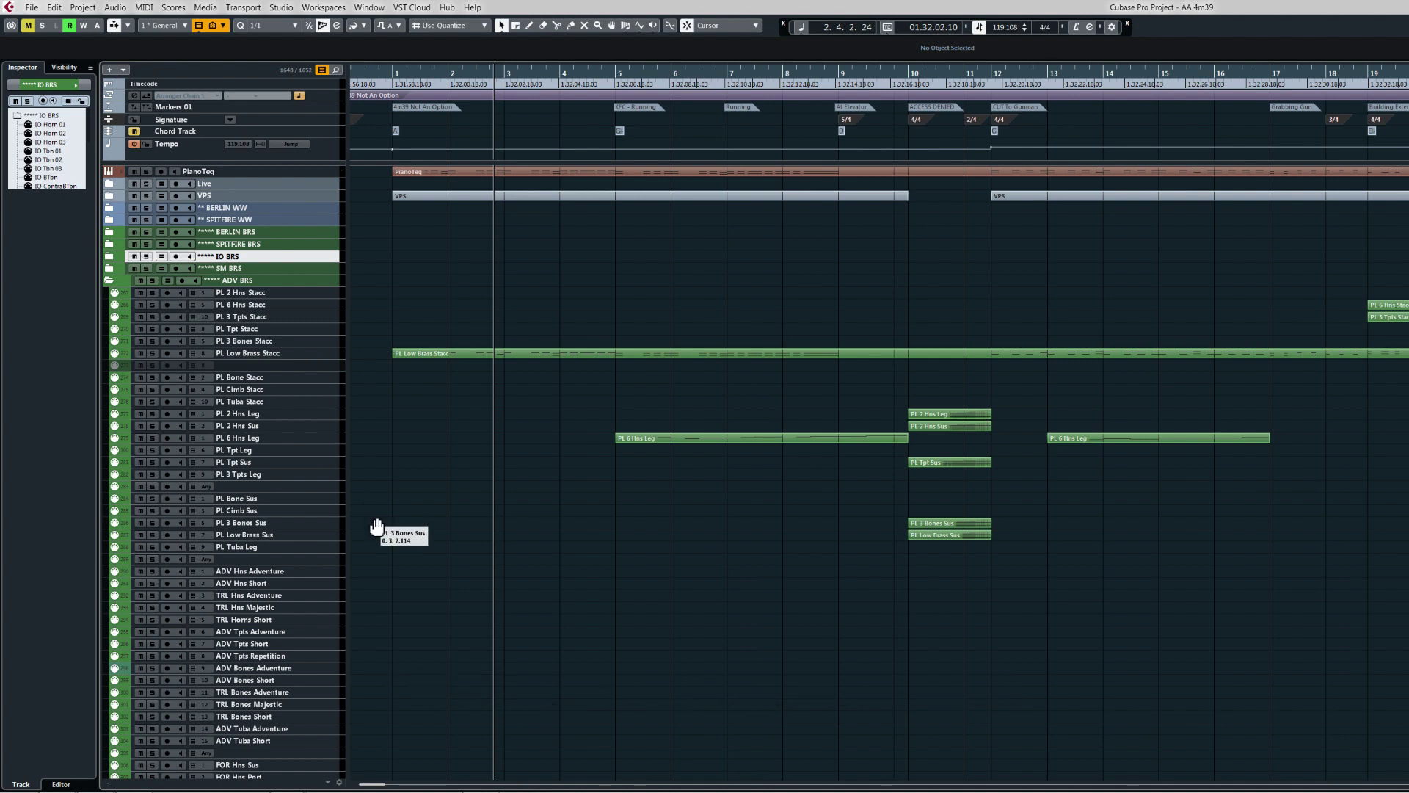
scroll(371, 524, down, 6)
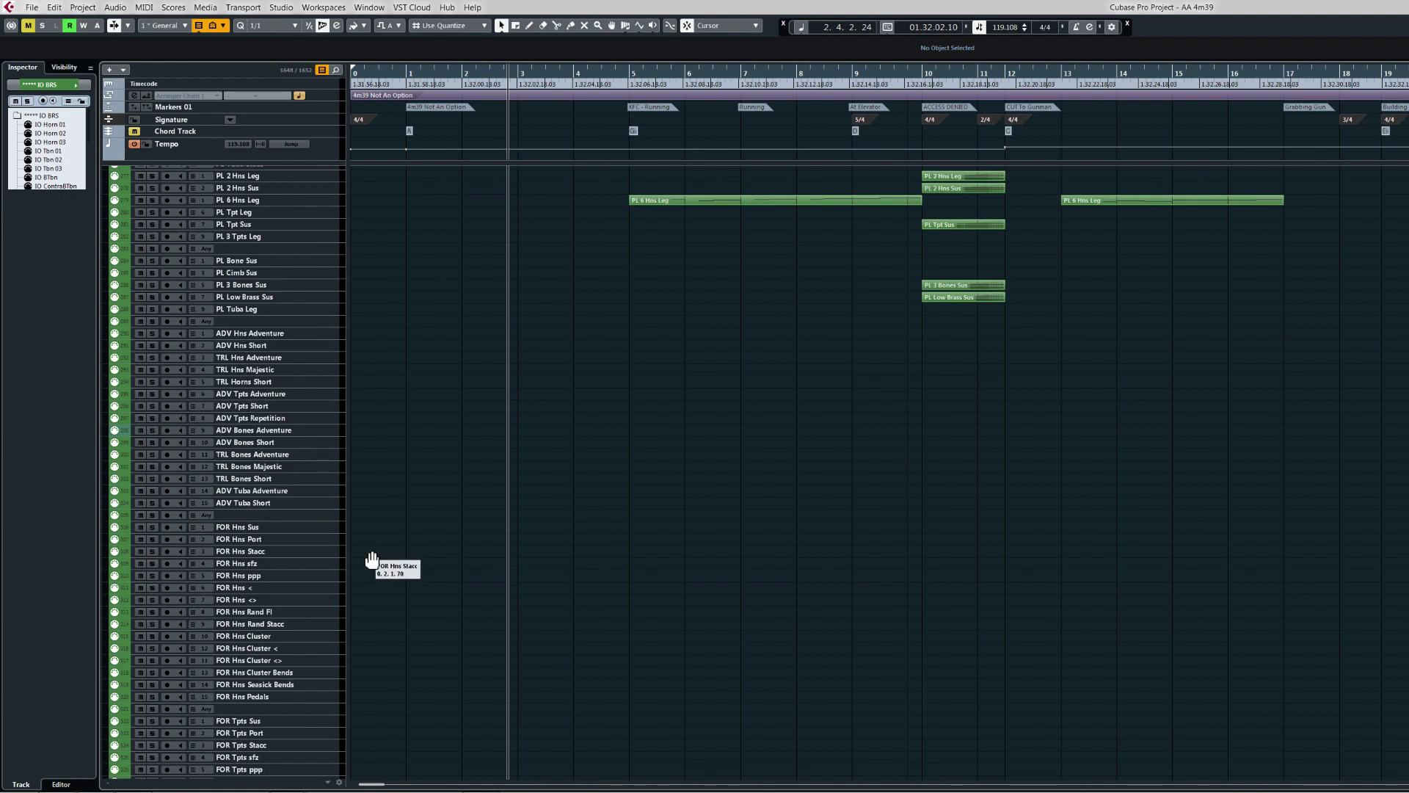
scroll(371, 550, down, 5)
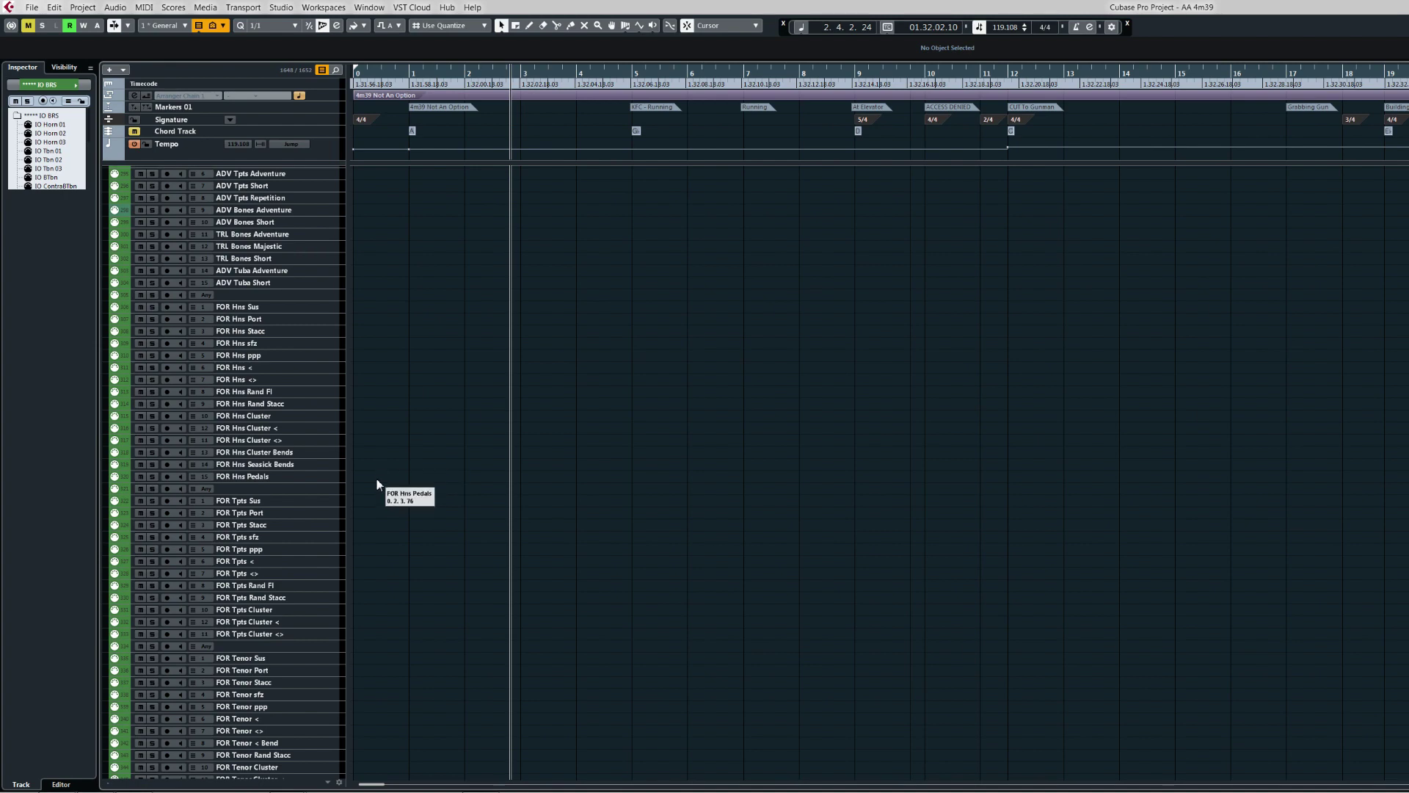
scroll(377, 657, down, 2)
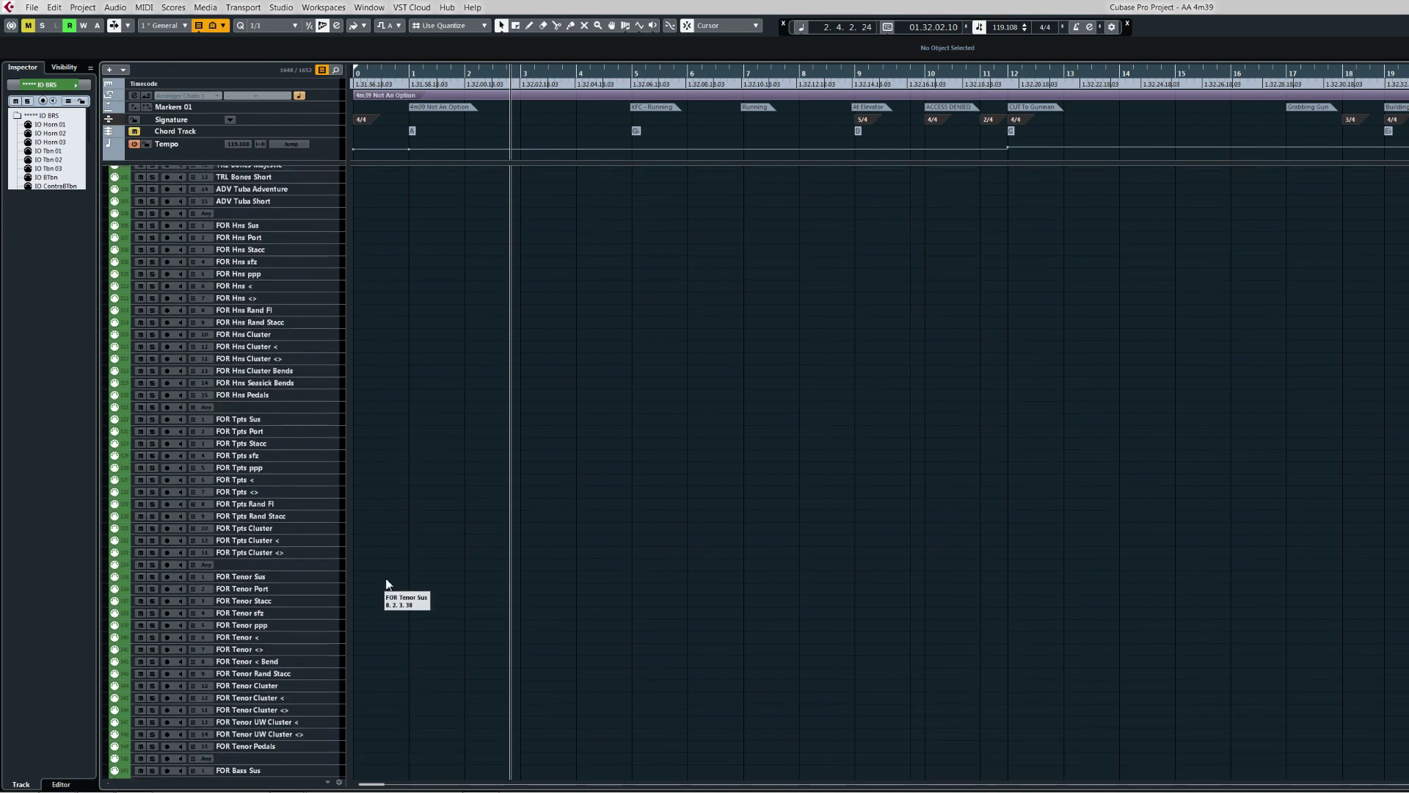
scroll(379, 514, down, 6)
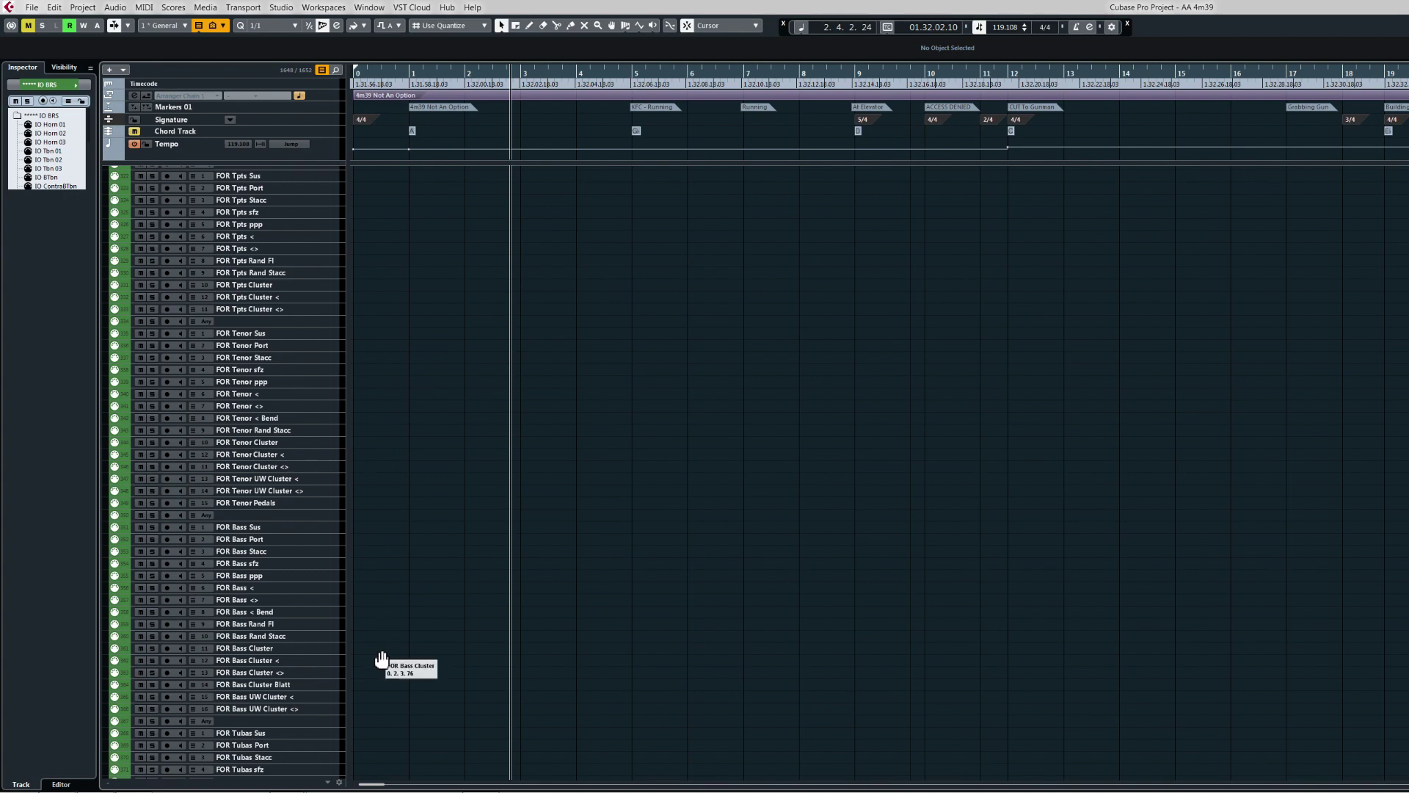
scroll(381, 625, down, 1)
scroll(382, 602, down, 6)
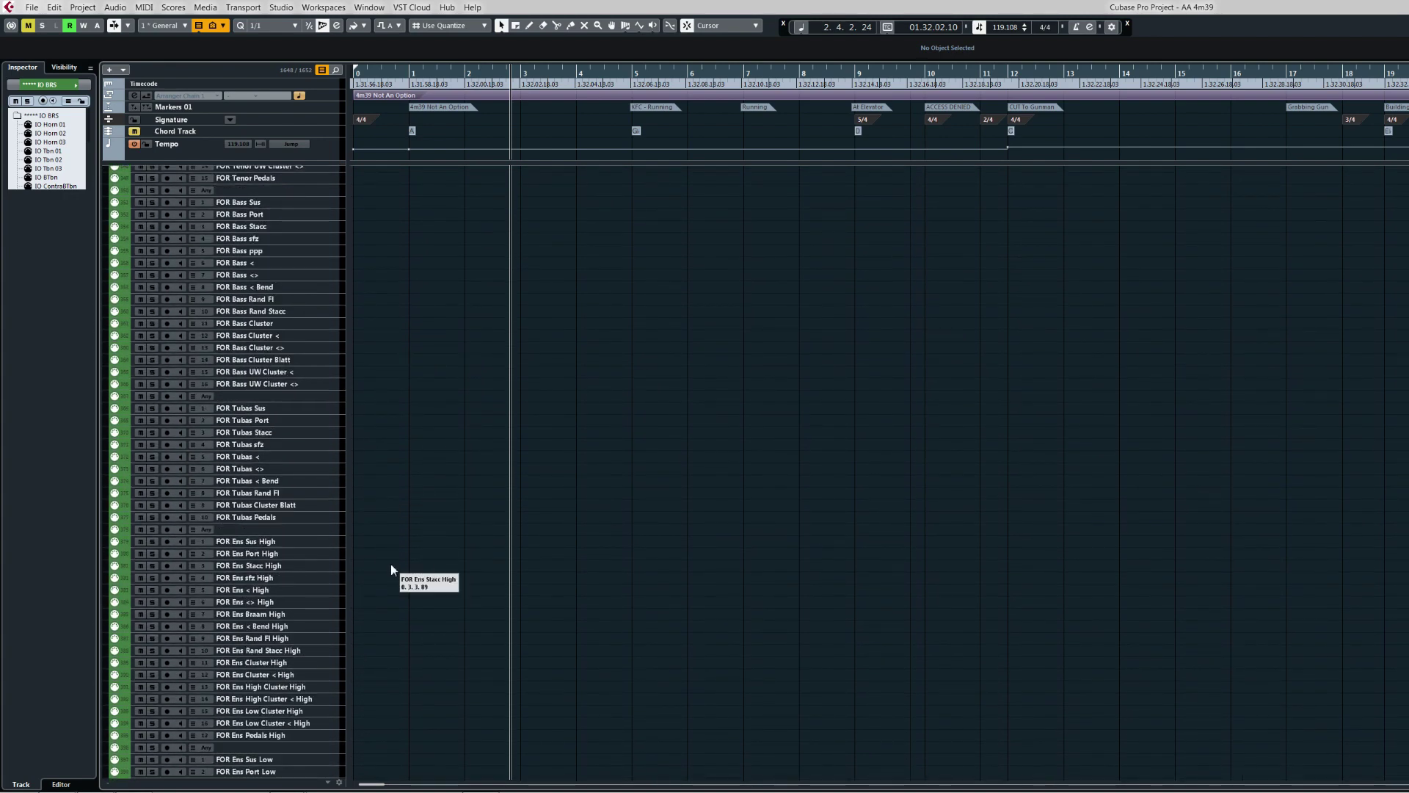
scroll(385, 624, down, 5)
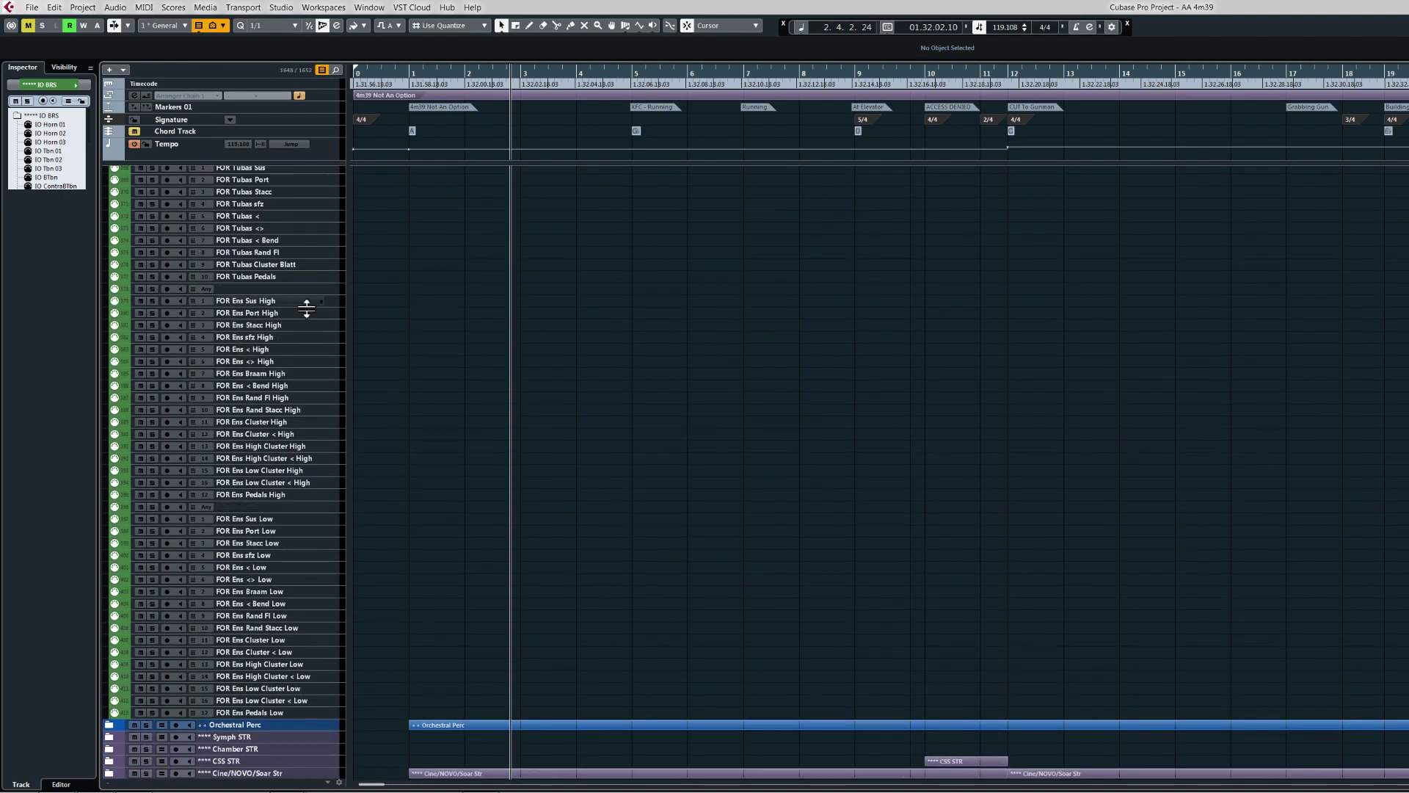
scroll(376, 604, up, 20)
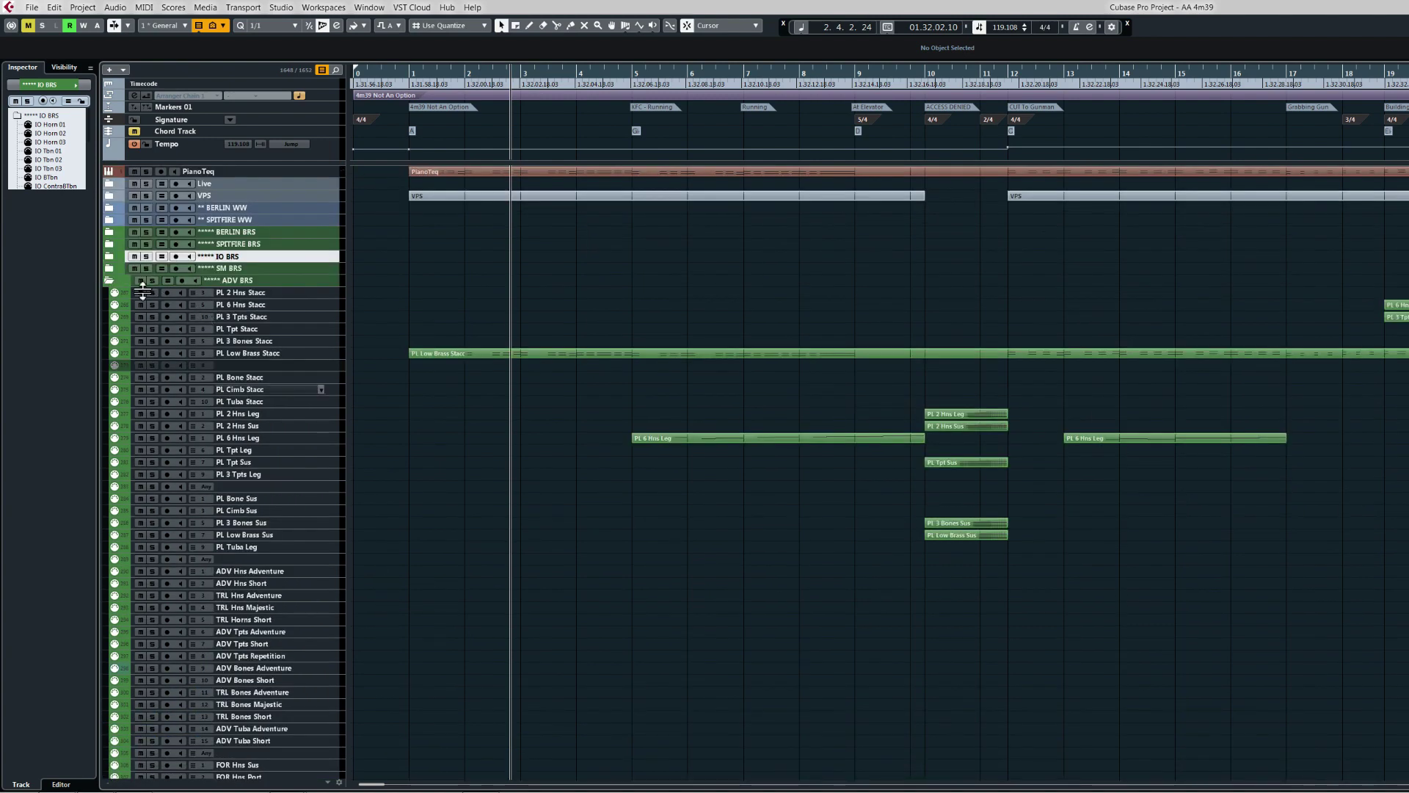
click(110, 282)
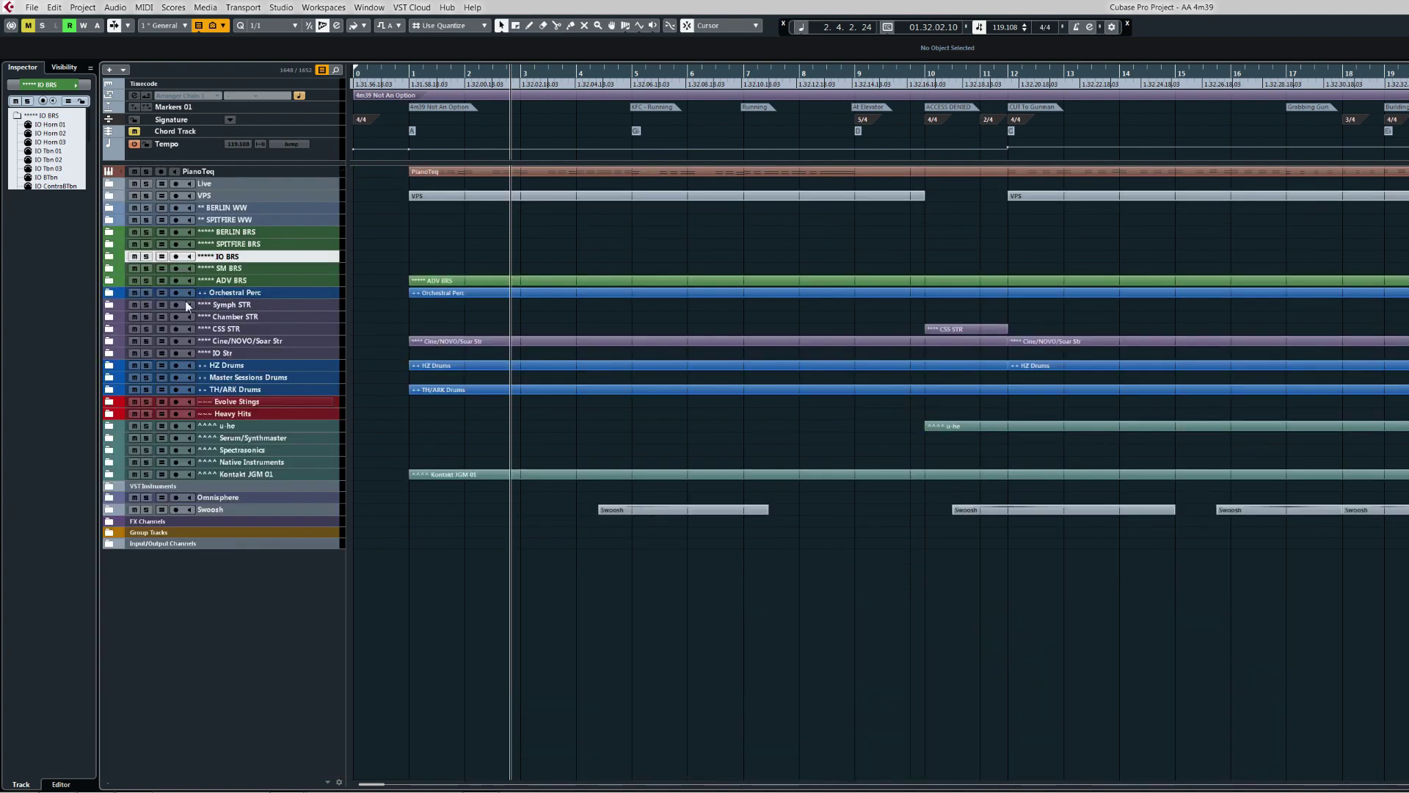
Step: Examine the PL, SF, FHP and CS percussion and the harp tracks in the Orchestral Perc folder, and fold it closed
click(108, 294)
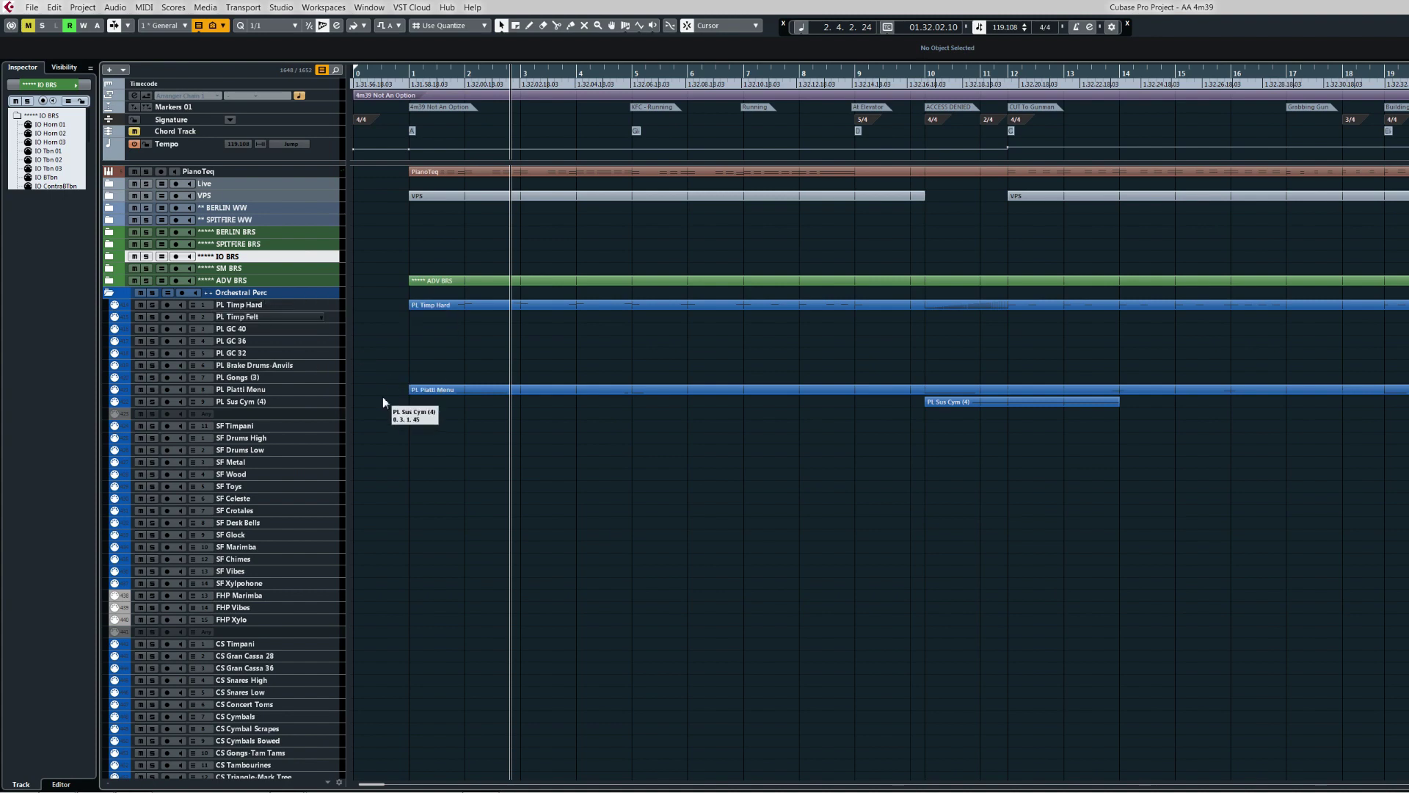
scroll(386, 418, down, 5)
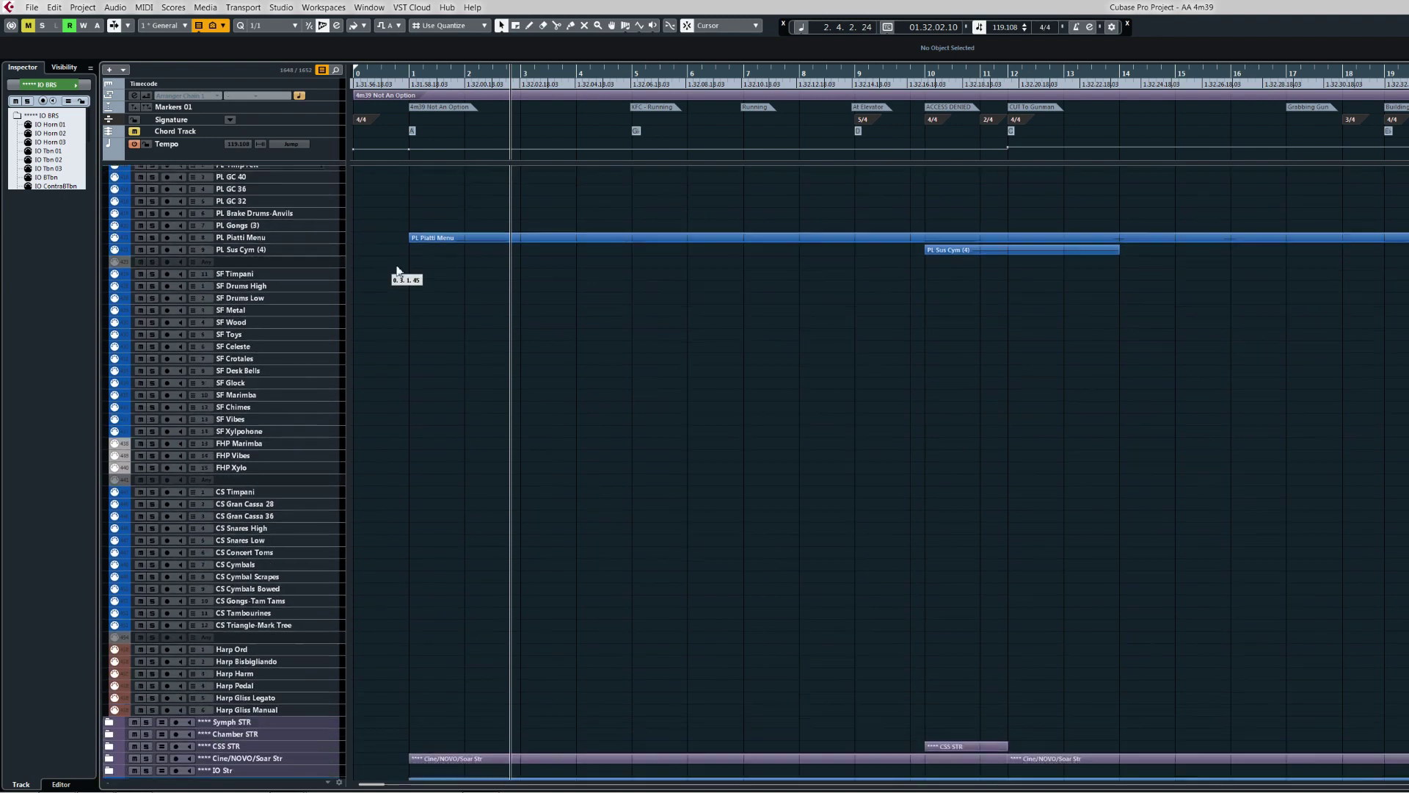
scroll(398, 220, down, 1)
scroll(403, 213, up, 5)
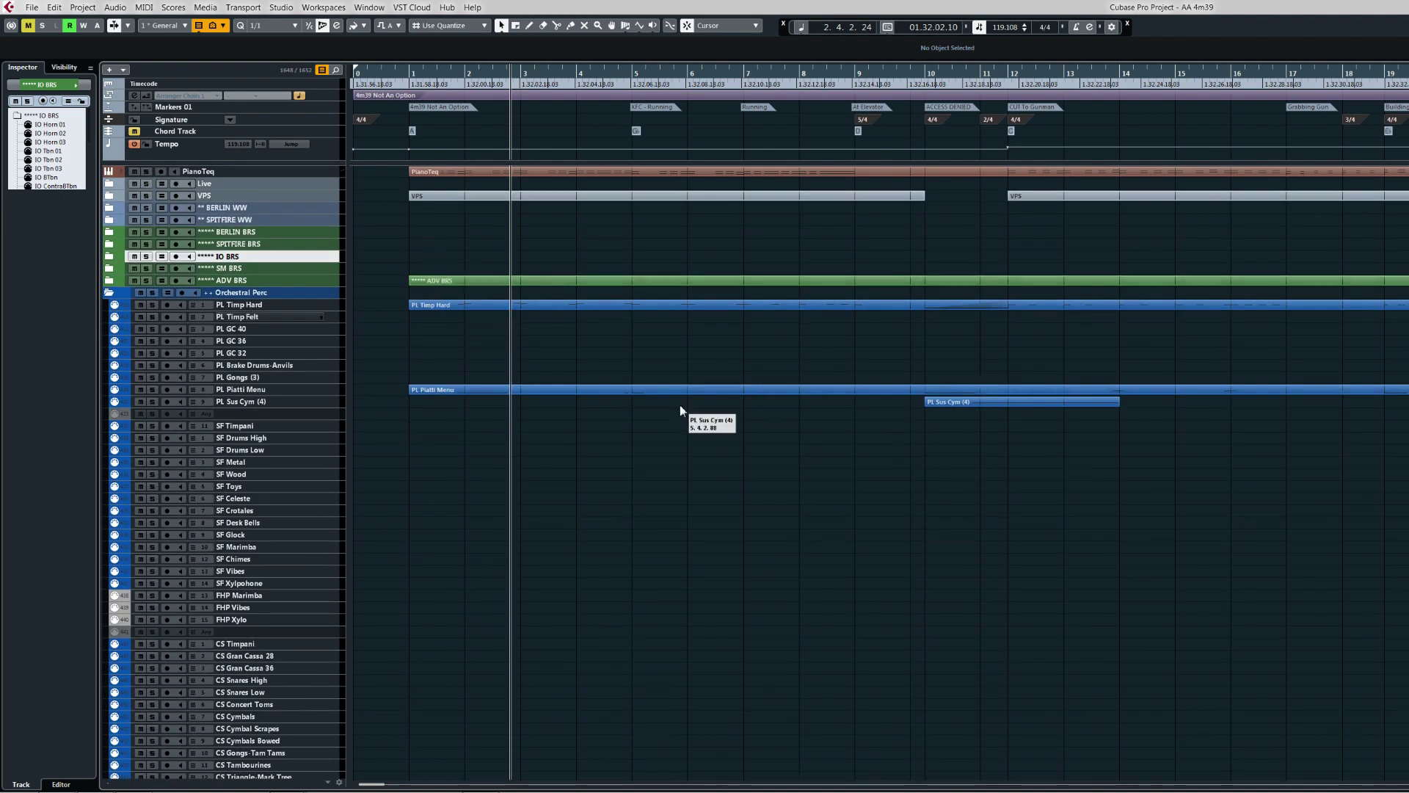
scroll(385, 514, down, 4)
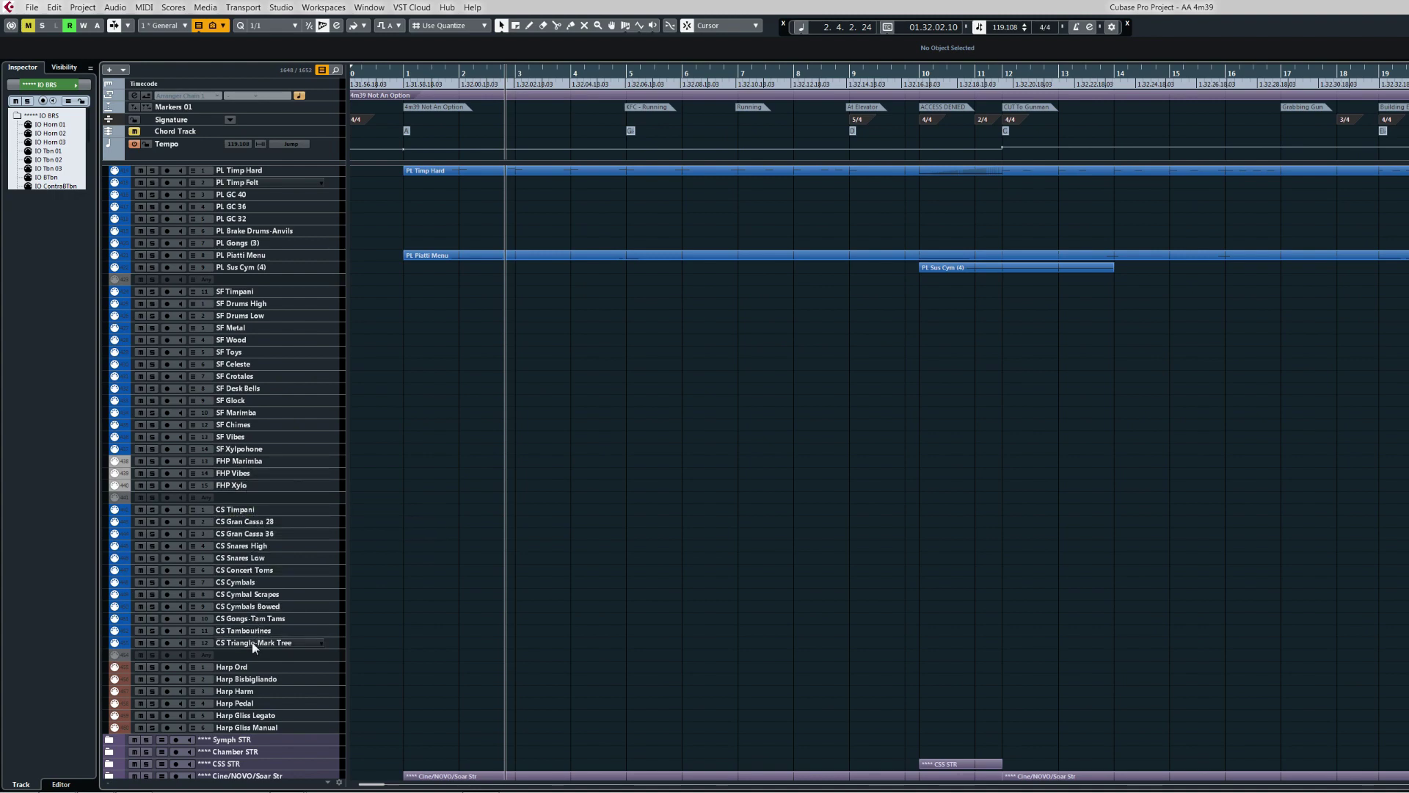
scroll(370, 671, down, 5)
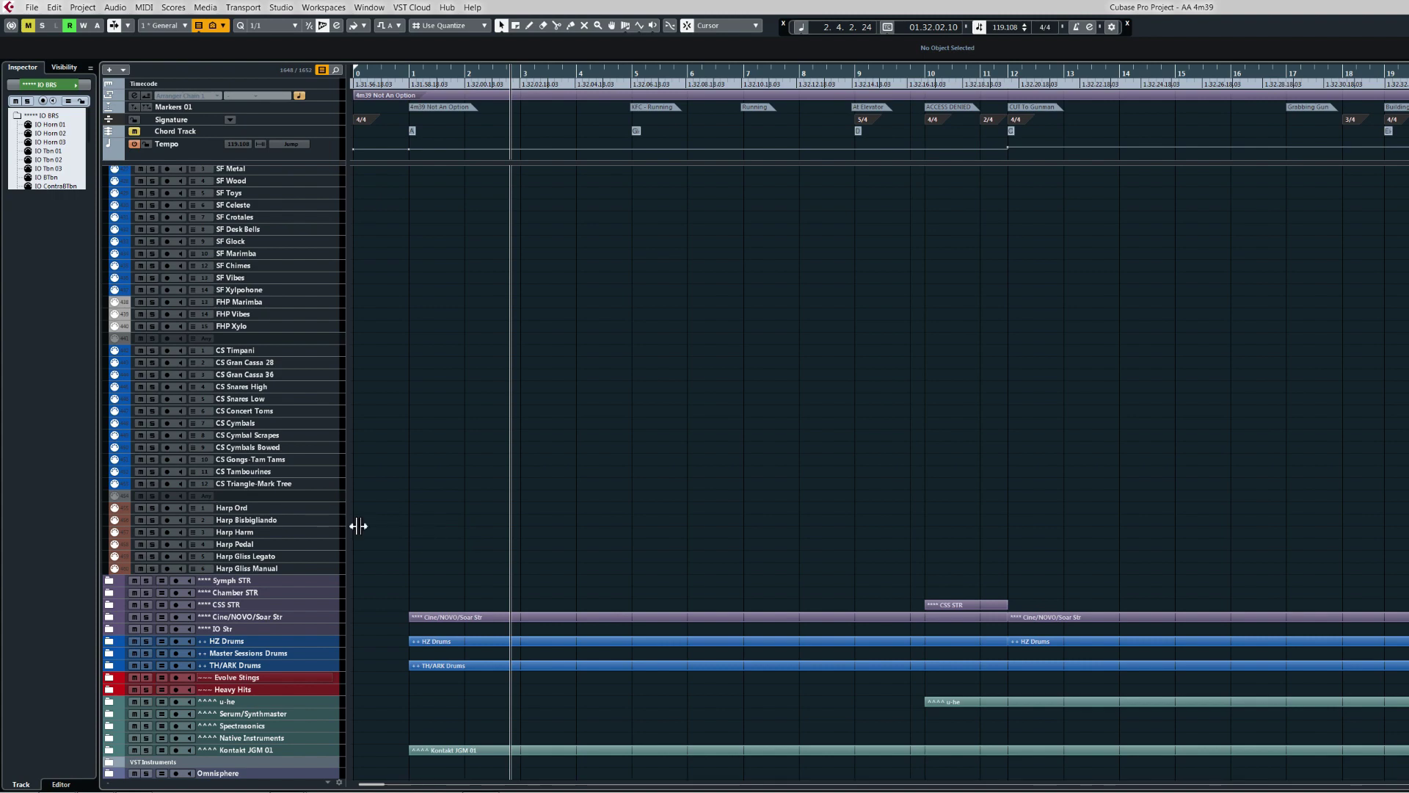
scroll(369, 530, up, 5)
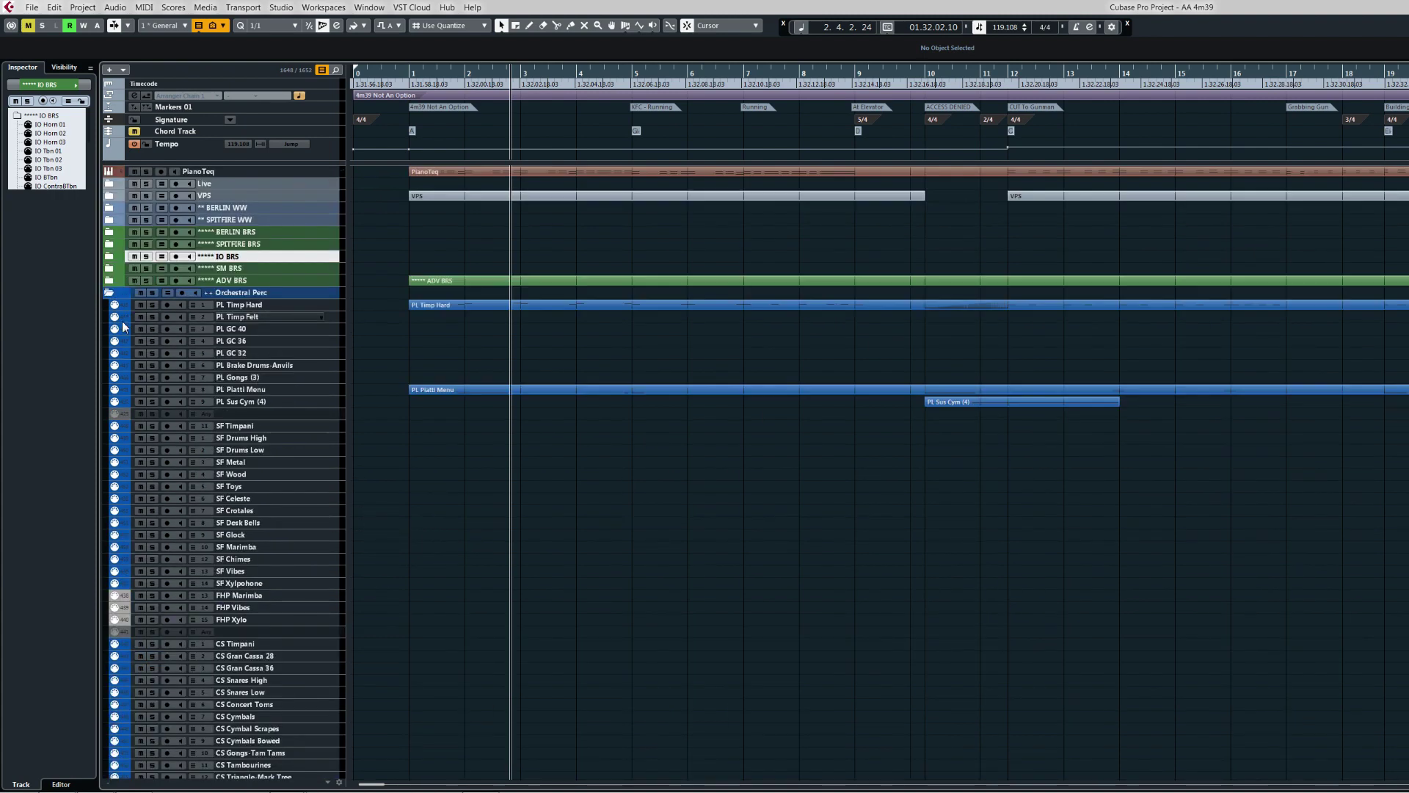
click(108, 292)
click(109, 293)
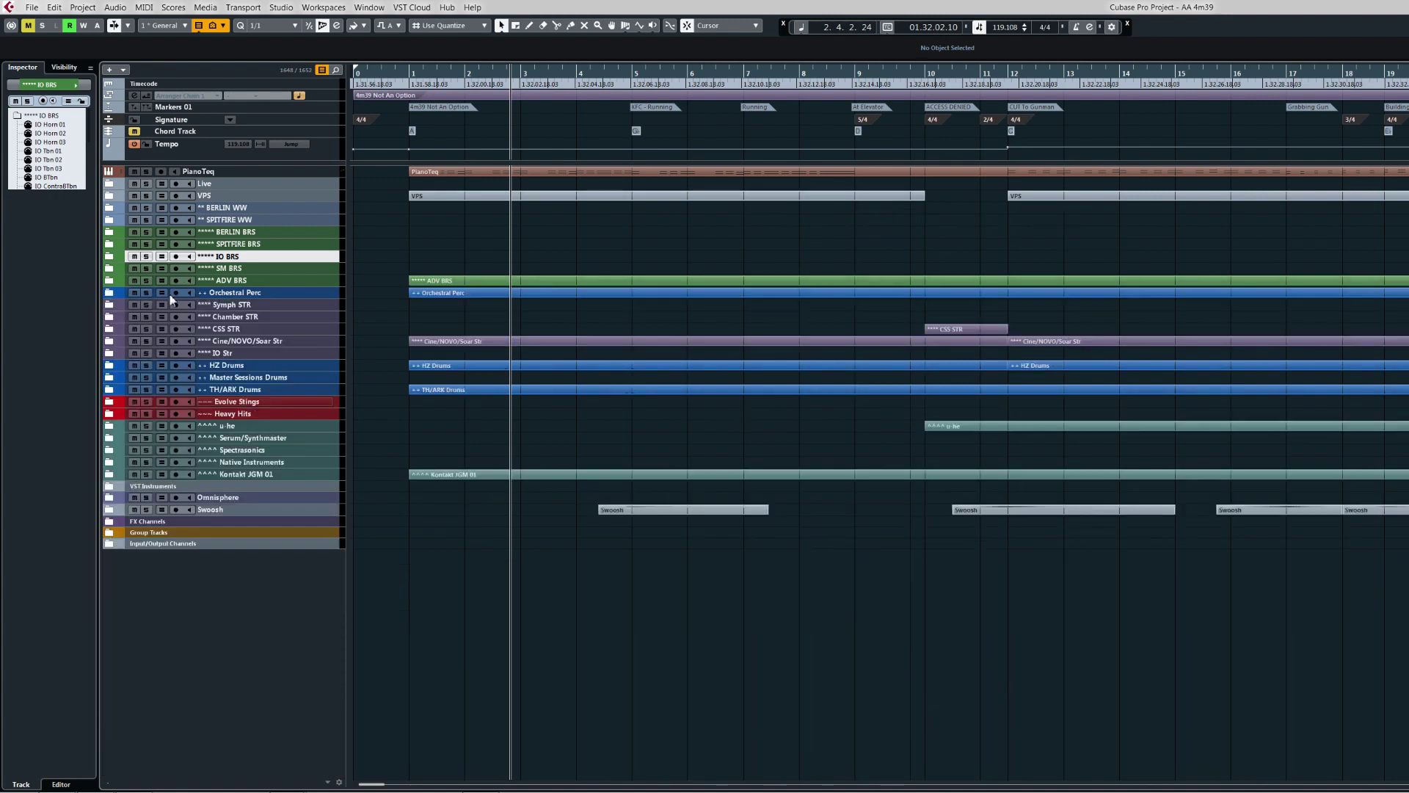
Step: Open the Symph STR folder and examine its string tracks from SS Vlns I through SS Cb
click(108, 304)
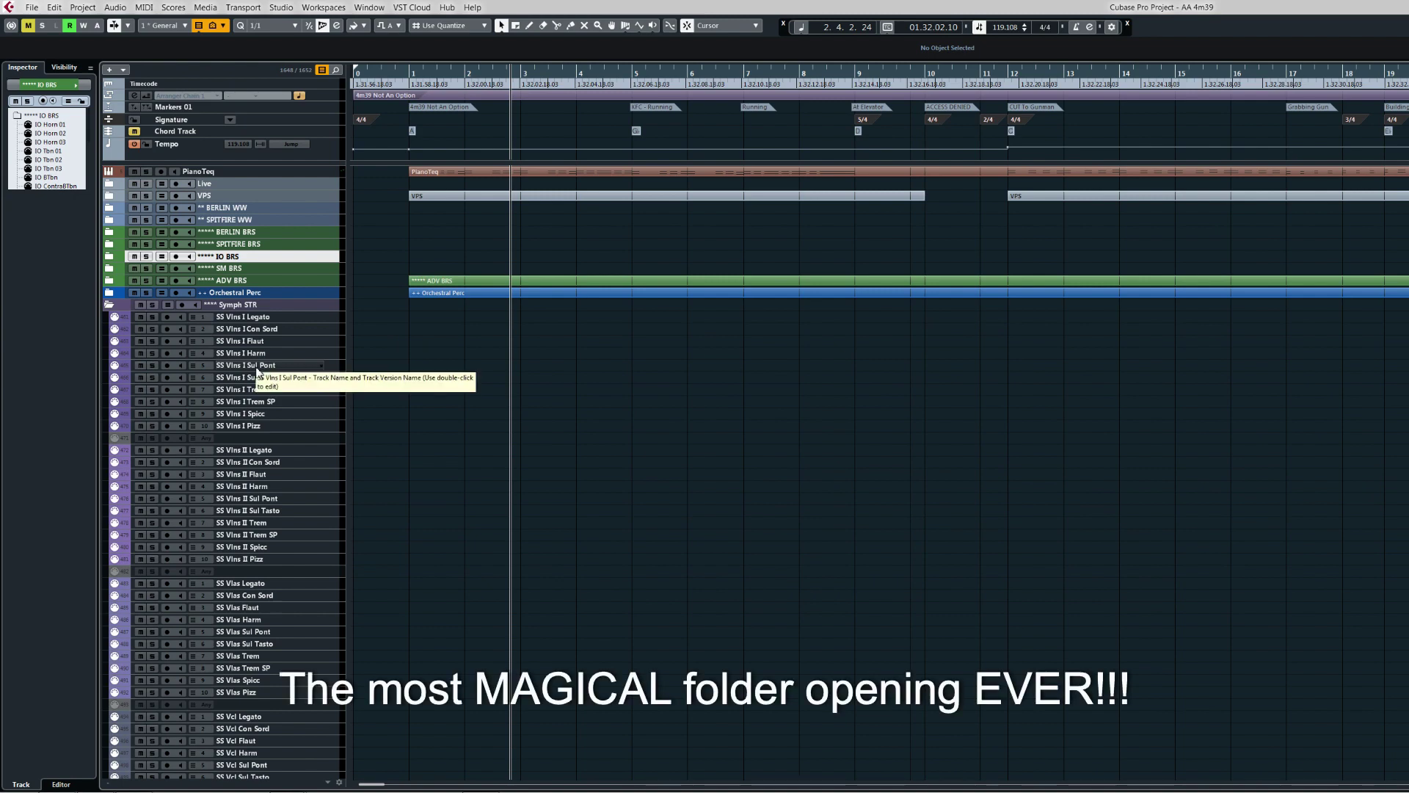
scroll(381, 595, down, 4)
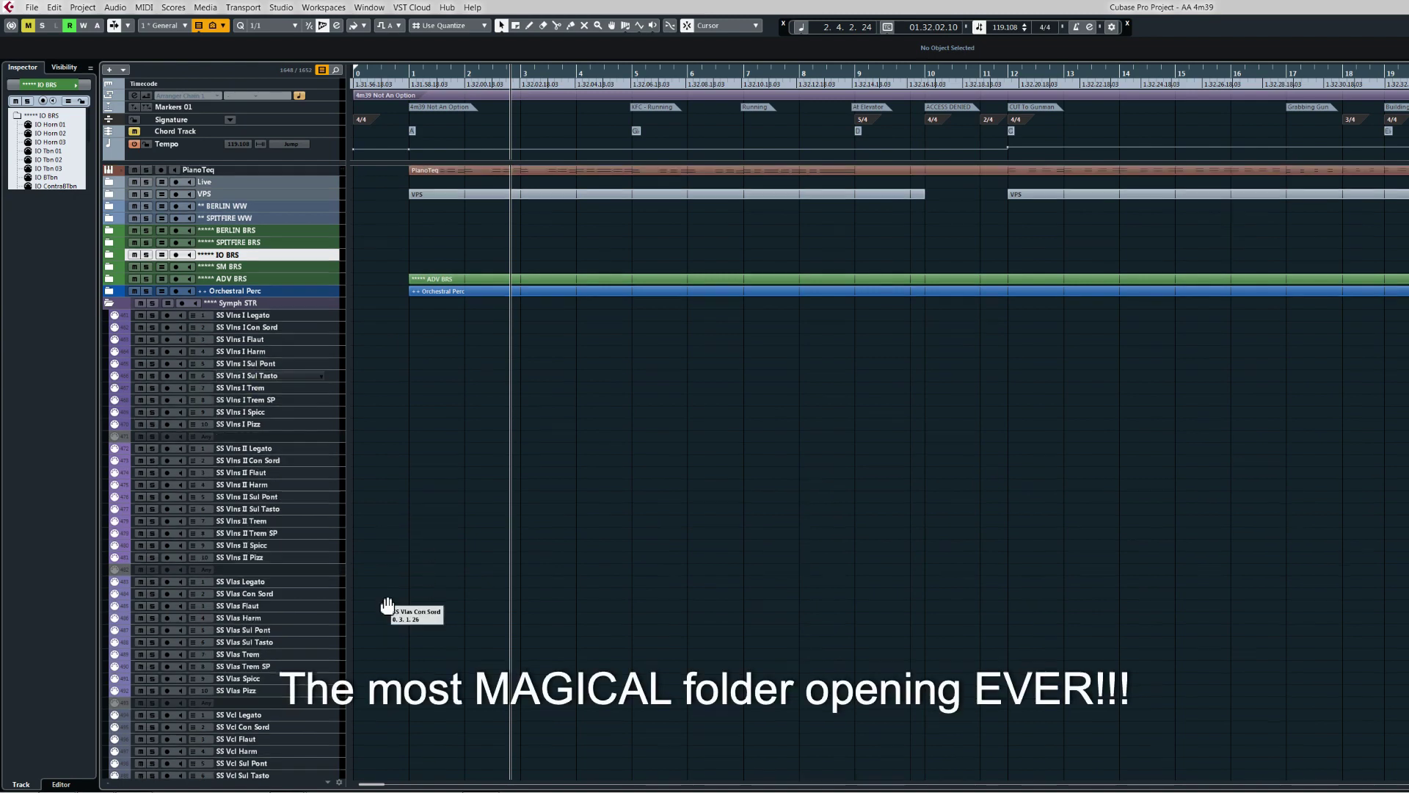
scroll(393, 365, down, 4)
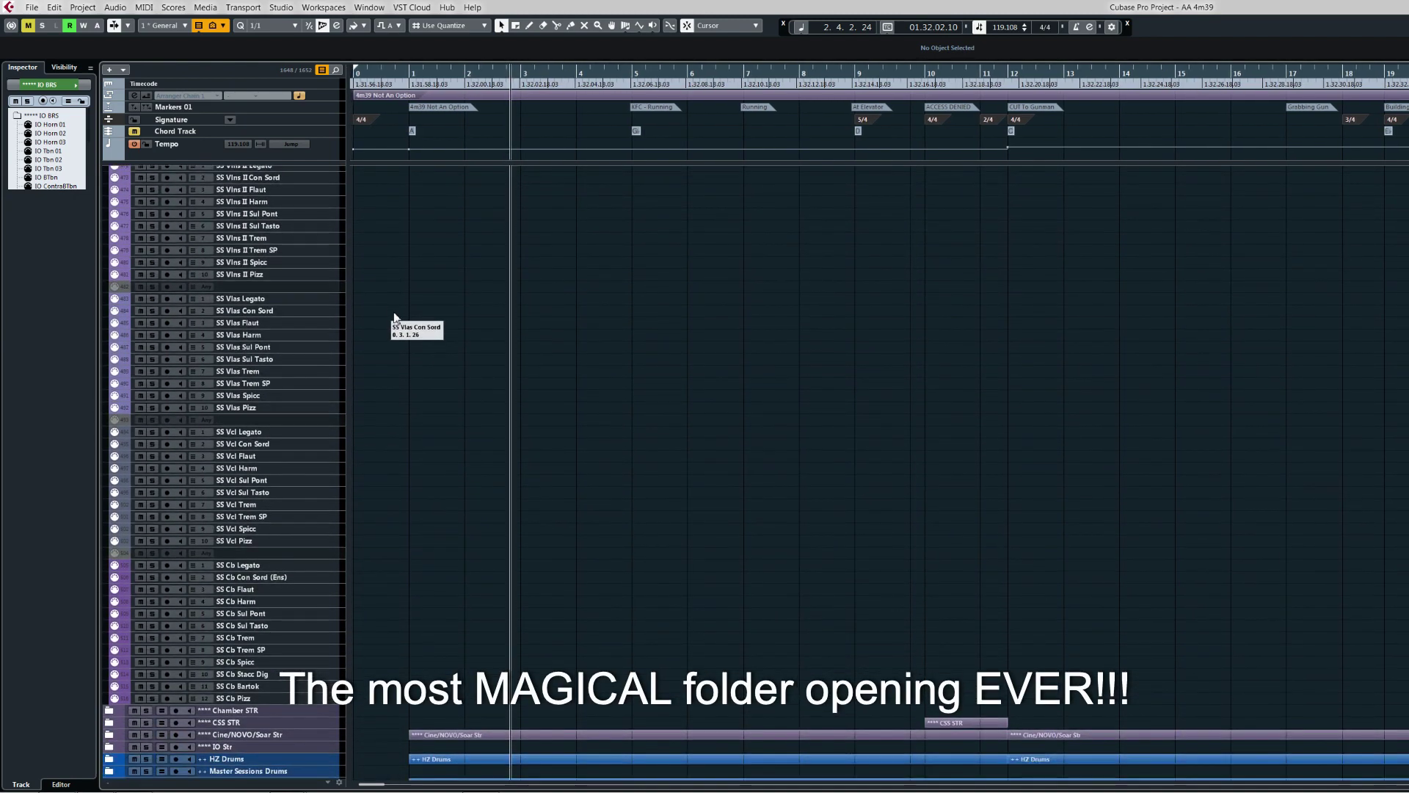
scroll(395, 389, up, 5)
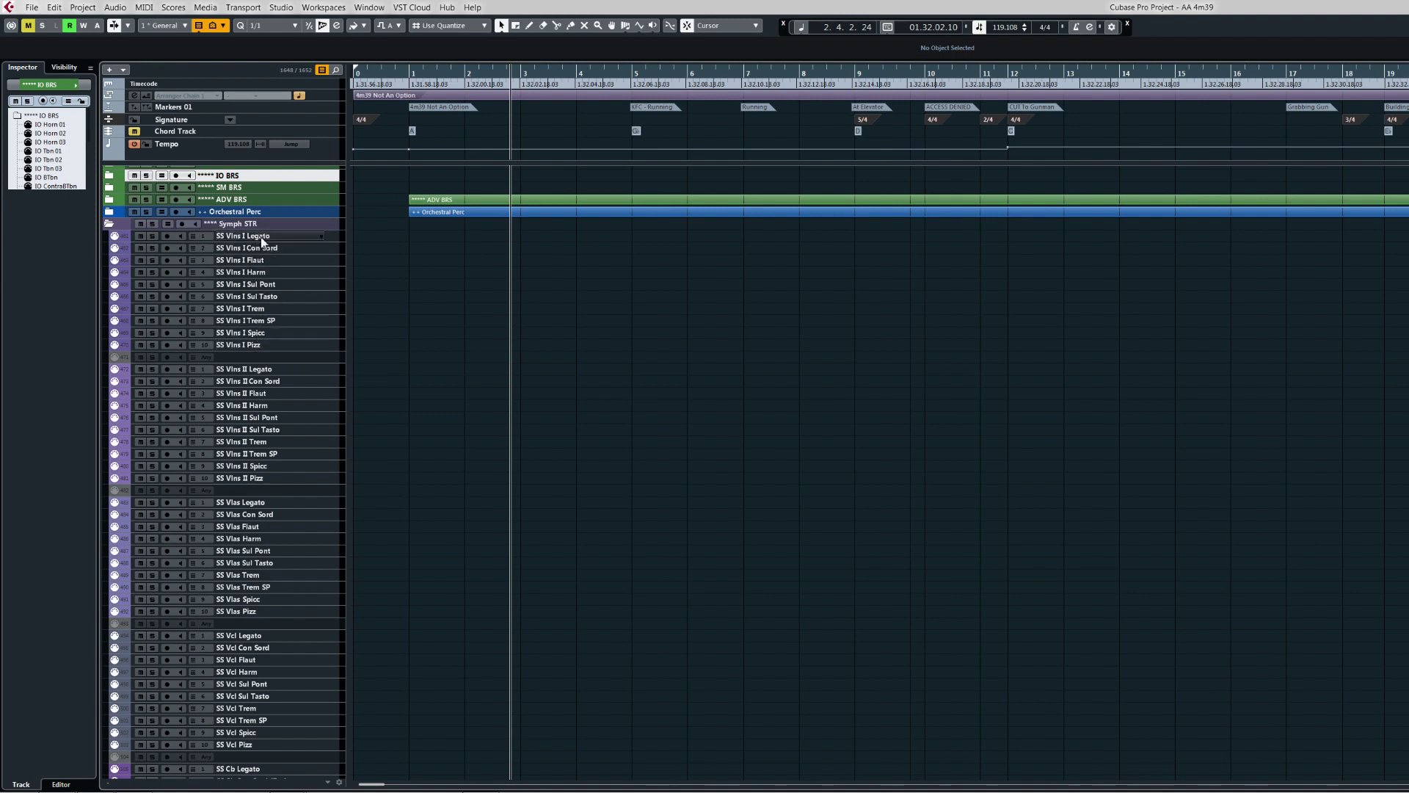
Step: Select the SS Vlns I tracks from Legato to Pizz, select SS Vlns I Flaut alone, and fold the Symph STR folder closed
click(286, 240)
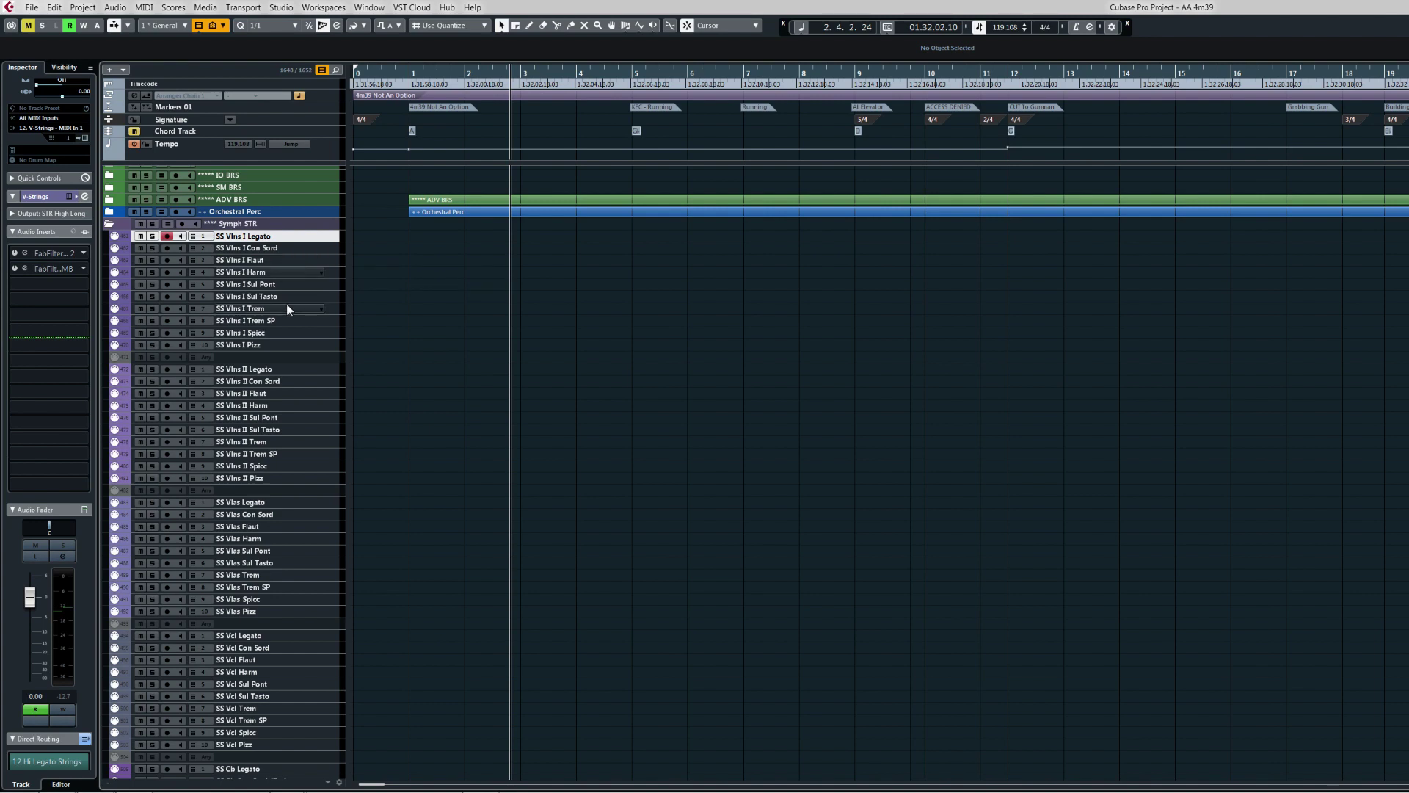
shift+click(268, 343)
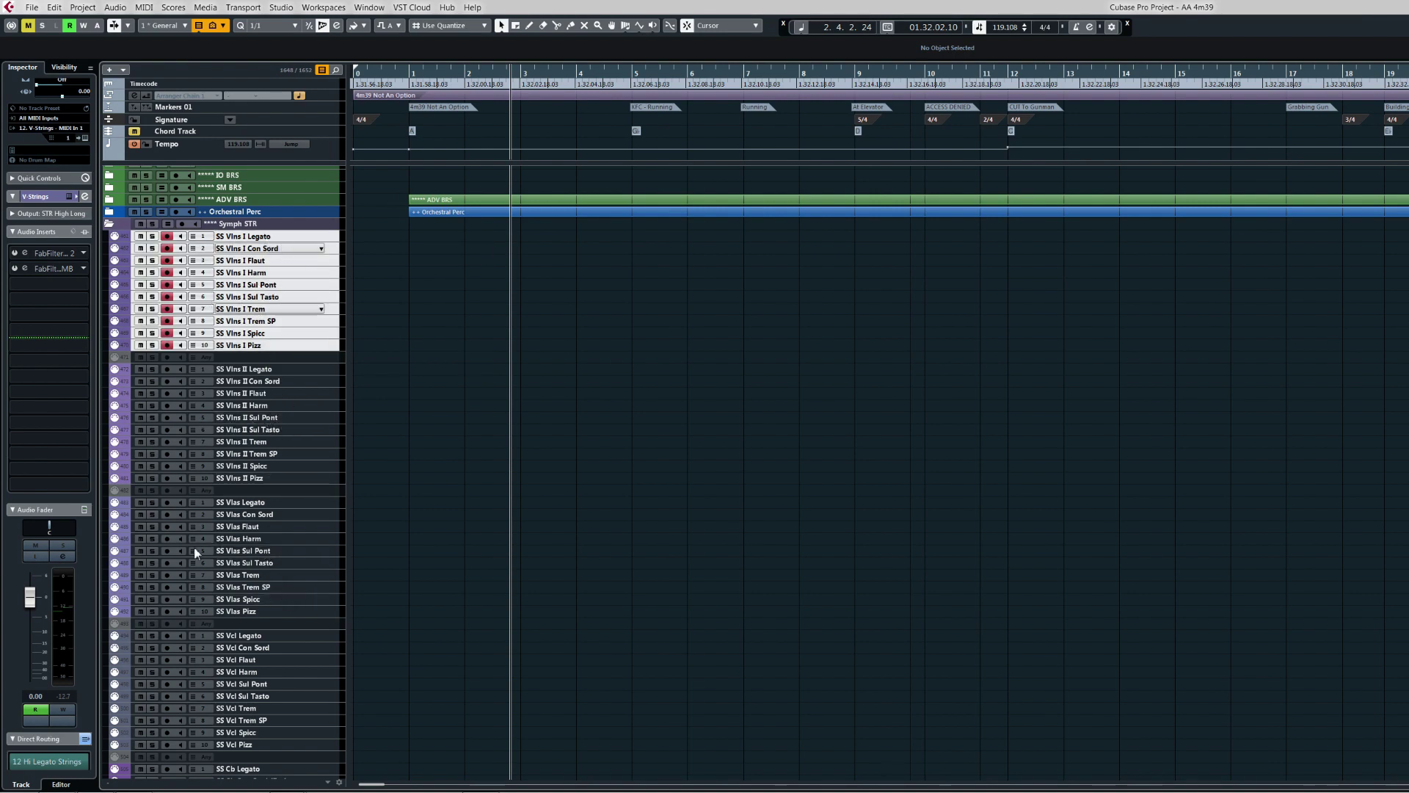
click(253, 261)
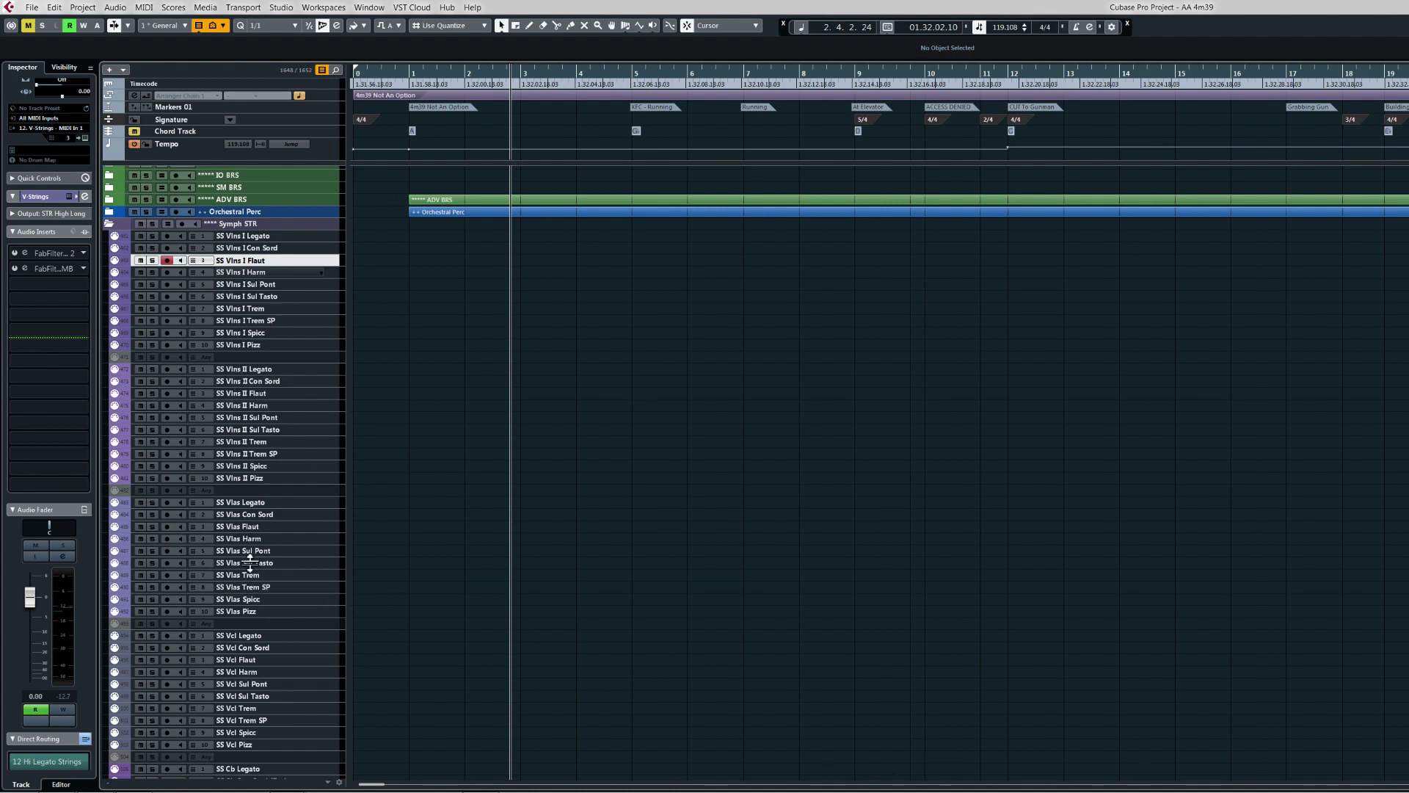
click(109, 226)
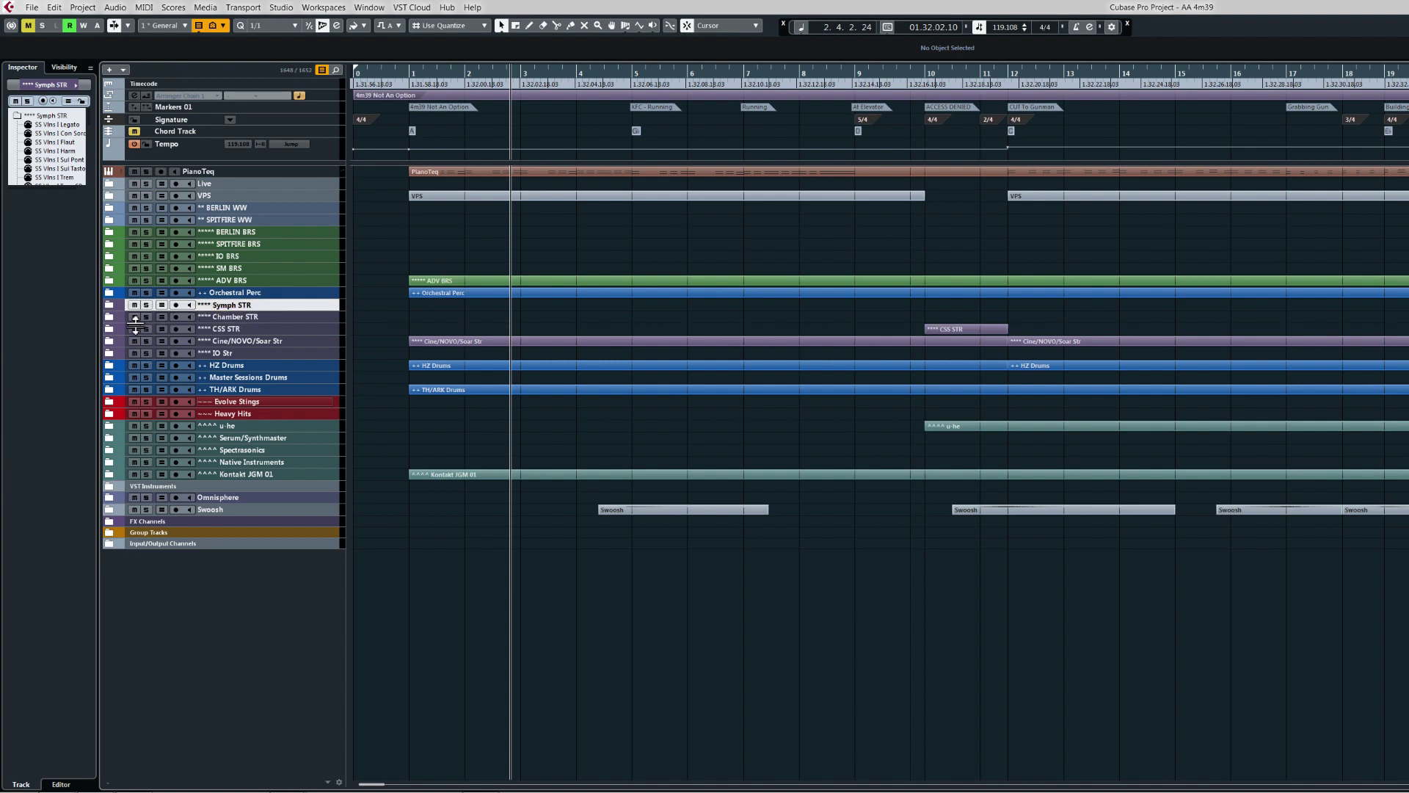
Step: Examine the string tracks in the Chamber STR folder from CS Vlns I through CS Cb, and fold the folder closed
click(110, 316)
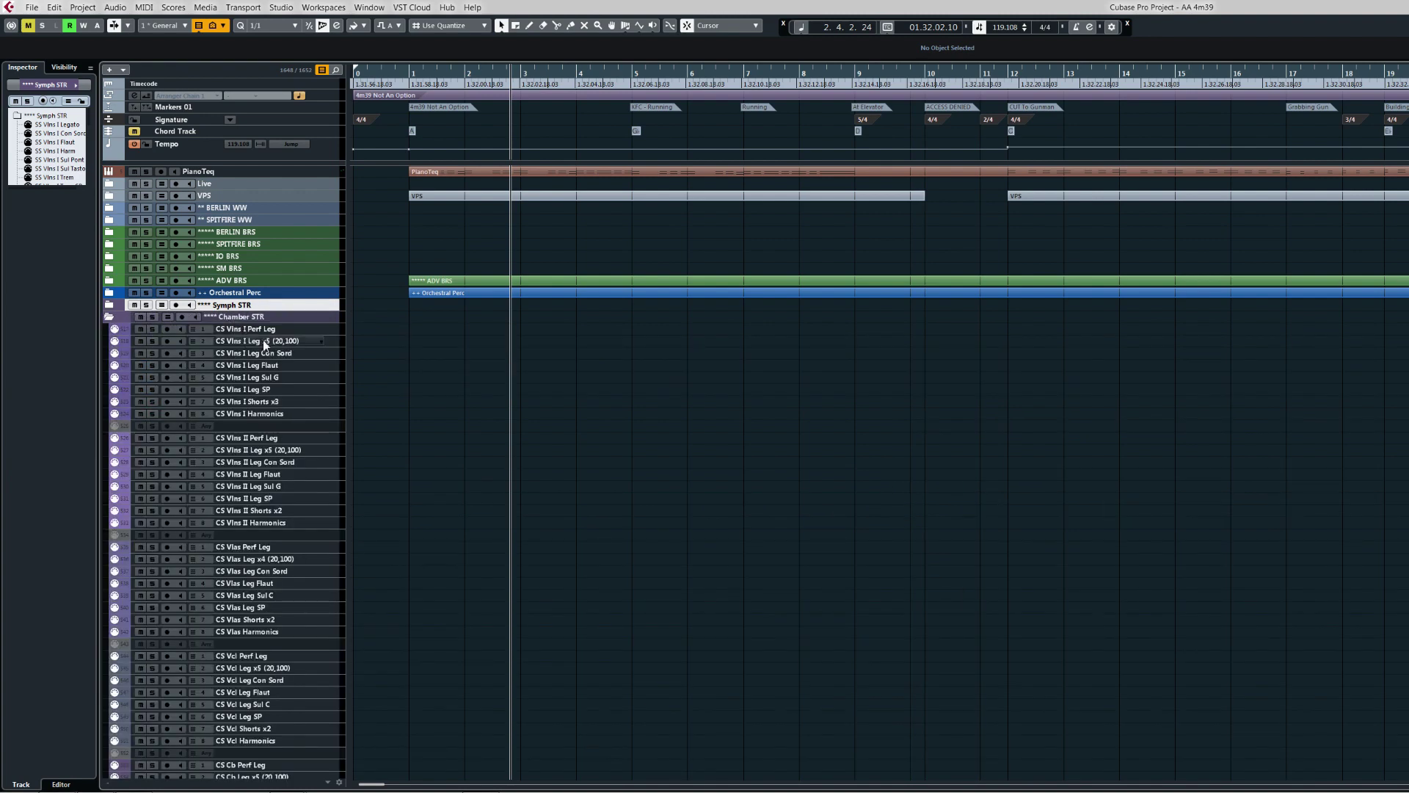
scroll(308, 426, down, 5)
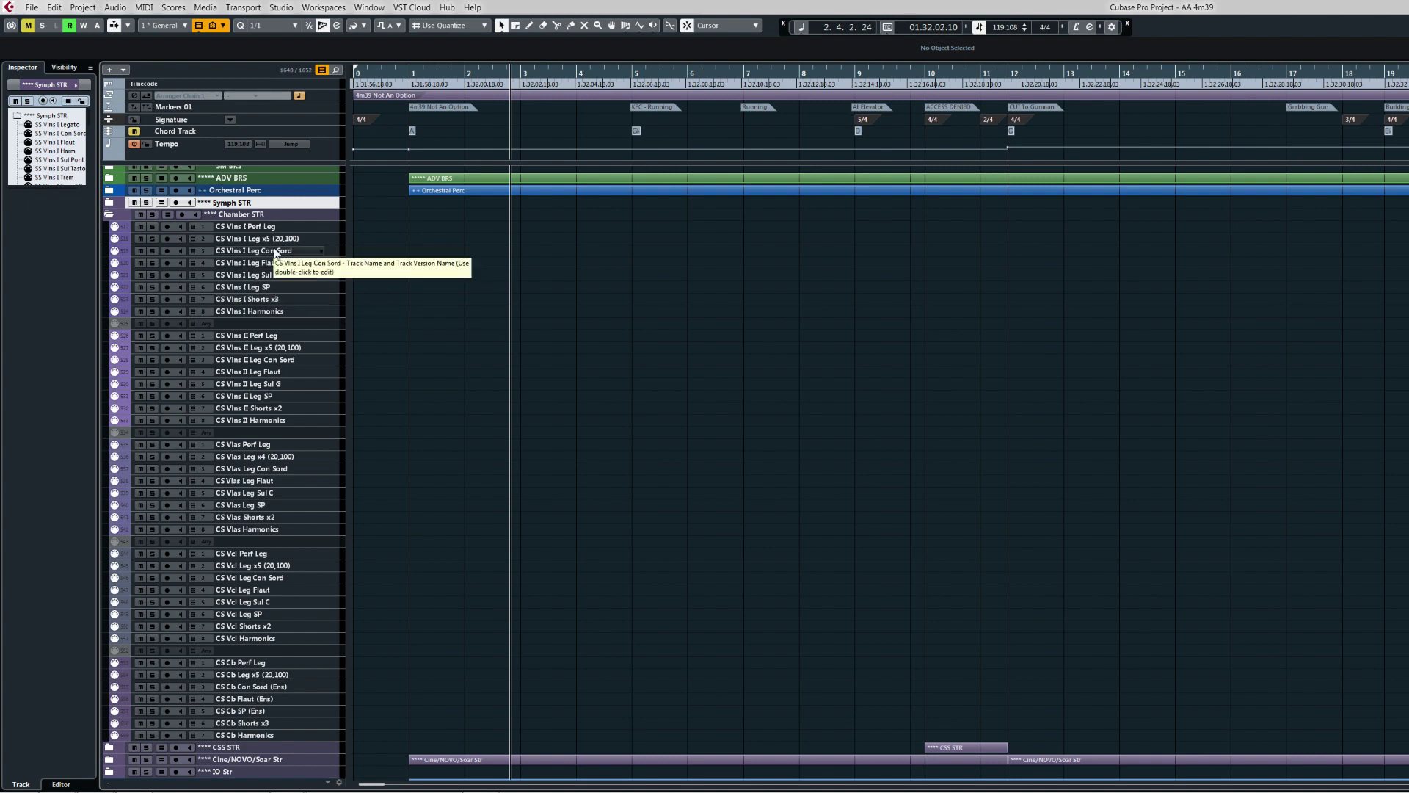
click(109, 216)
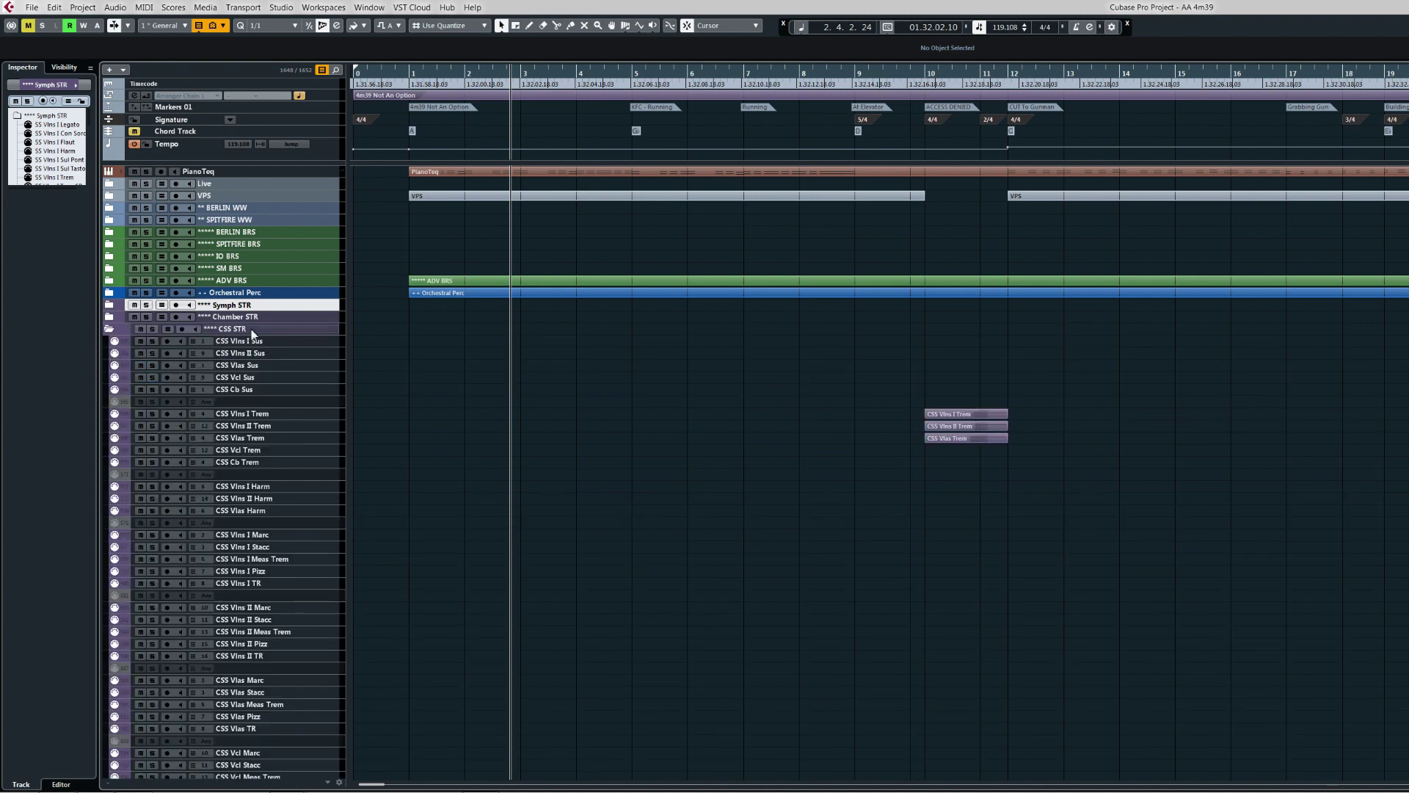
Step: In the CSS STR folder, select the three Trem parts at bar 21, then the Vlns I, Vlns II and Vlas TR parts at bar 24
drag(319, 384, 300, 241)
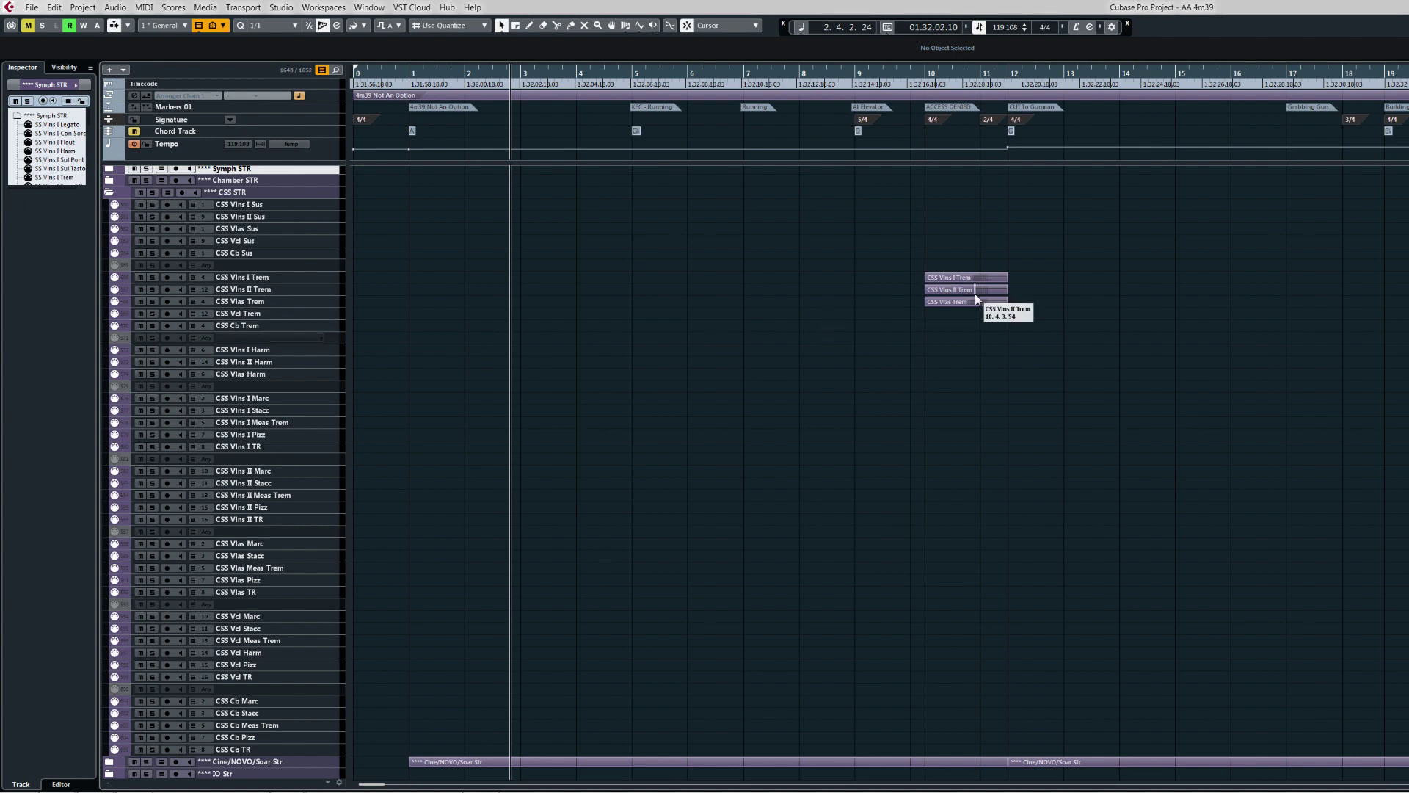
drag(1257, 493, 796, 487)
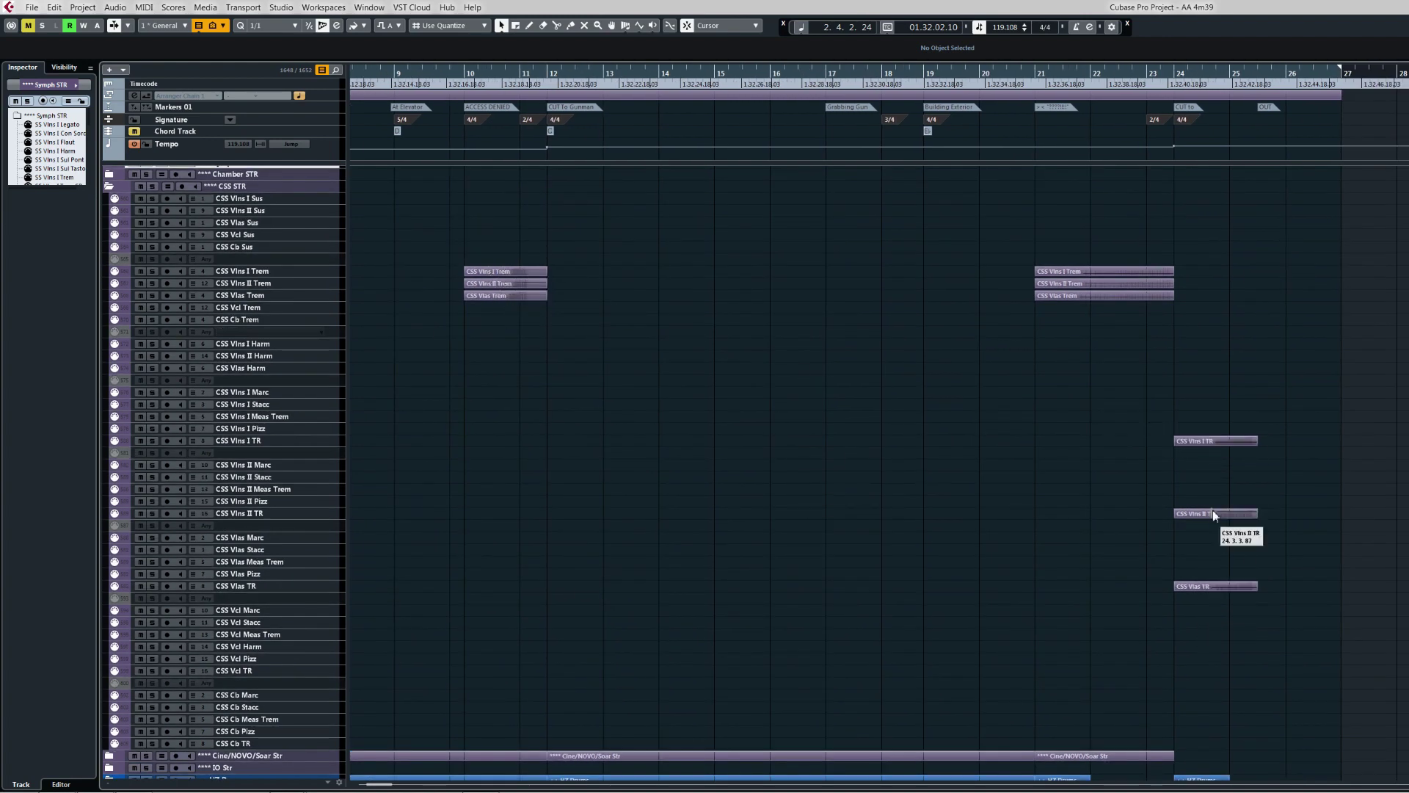
drag(1072, 346, 1125, 268)
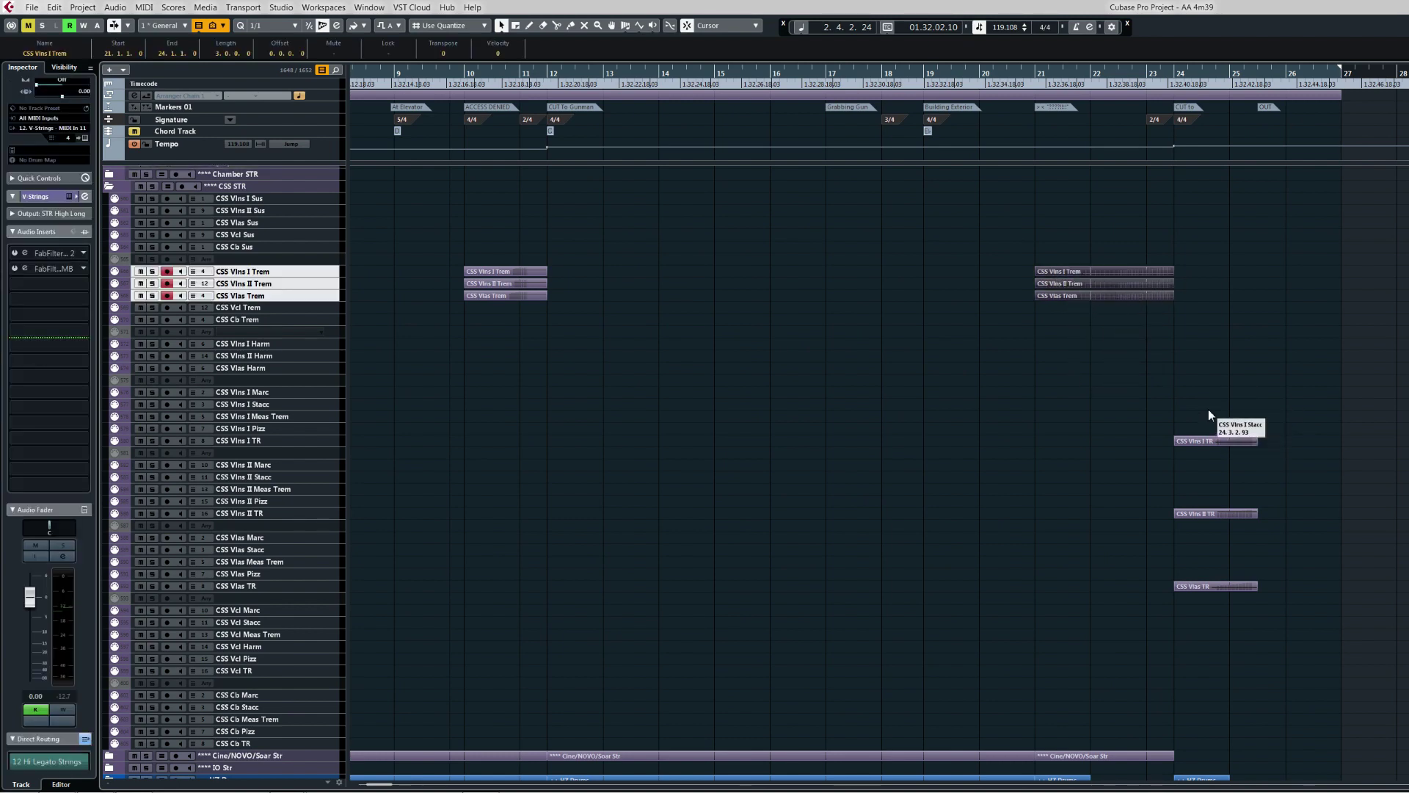
drag(1207, 408, 1243, 593)
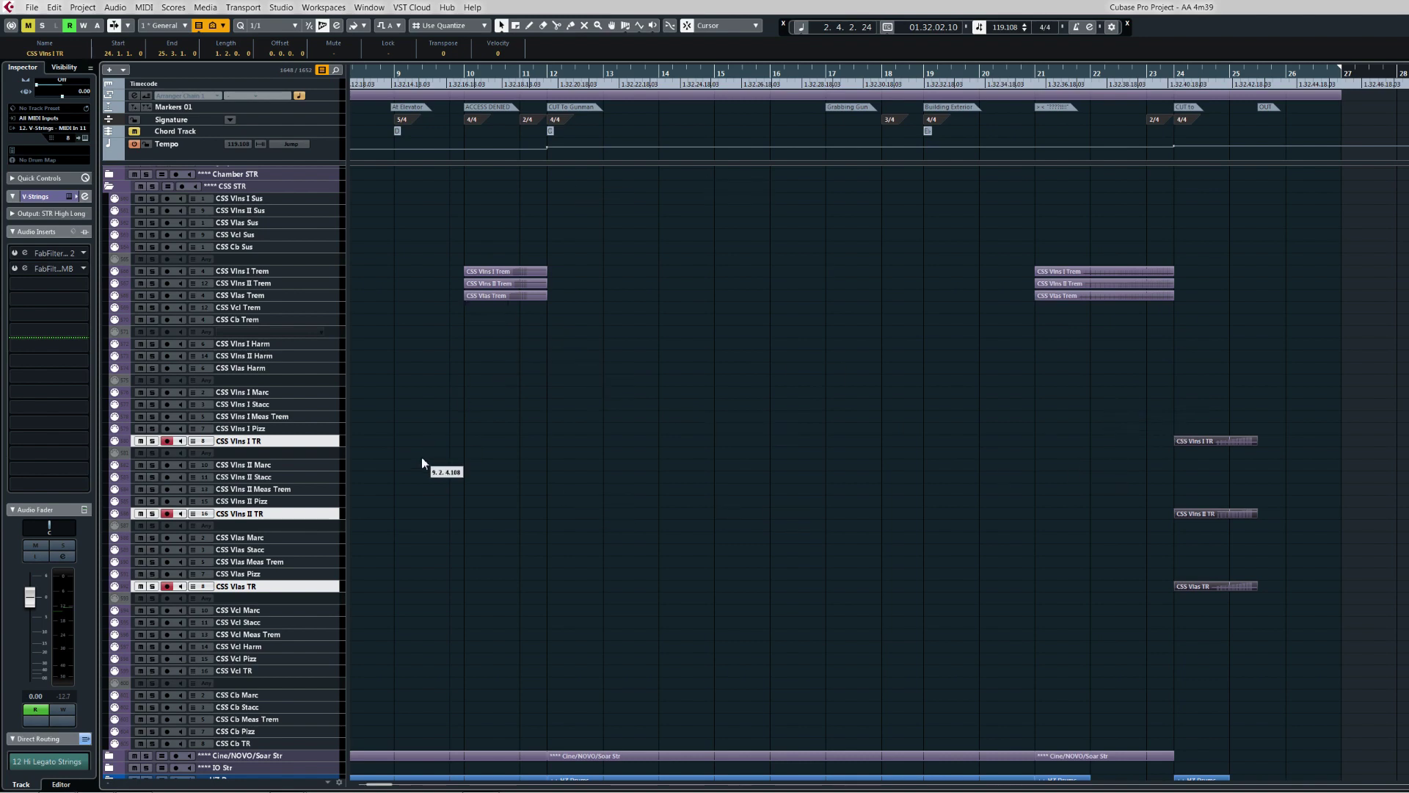
Step: Select the CSS Vlns I Sus, CSS Vlns I Trem and CSS Vlns I Marc tracks one after another
scroll(431, 398, down, 3)
scroll(431, 399, left, 1)
scroll(455, 390, left, 1)
scroll(455, 390, up, 3)
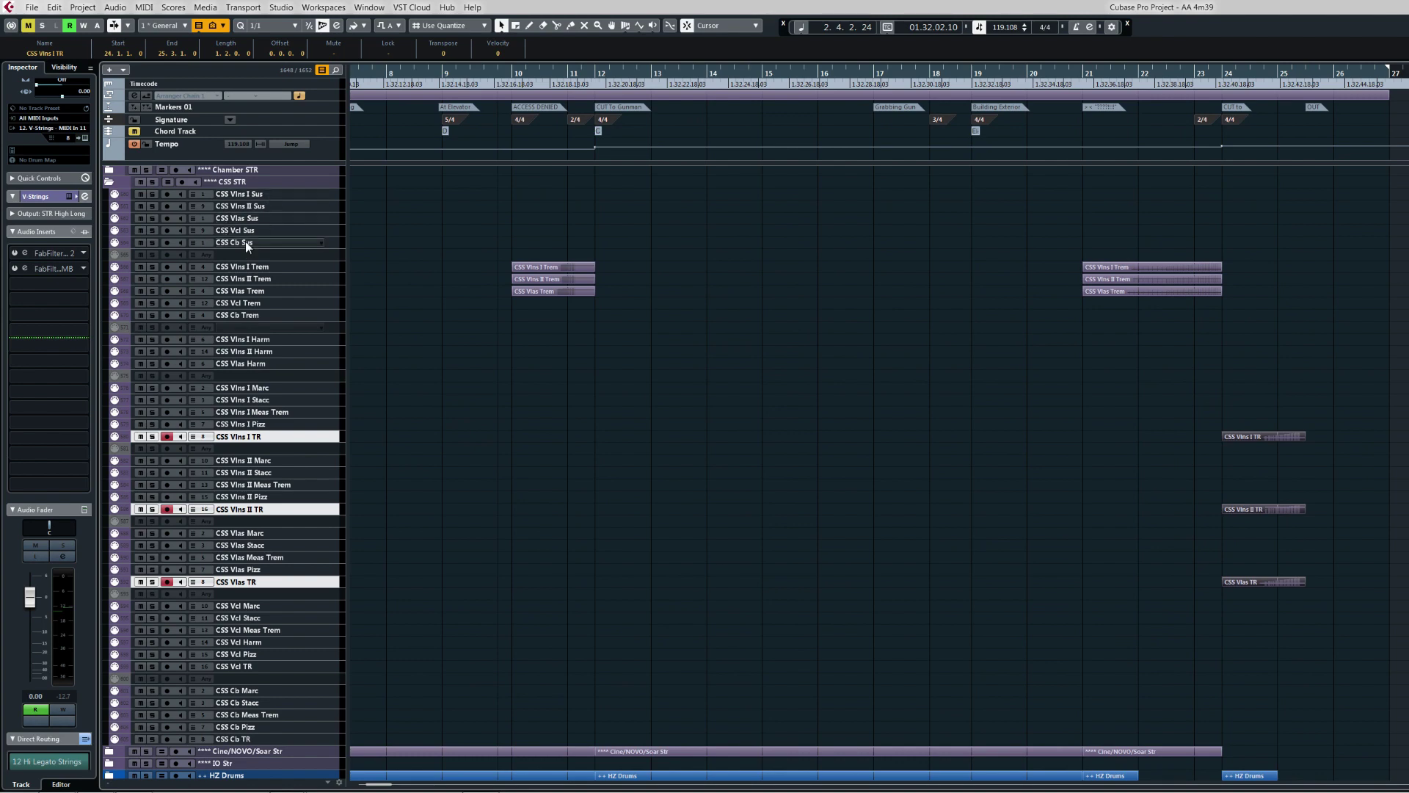
click(254, 195)
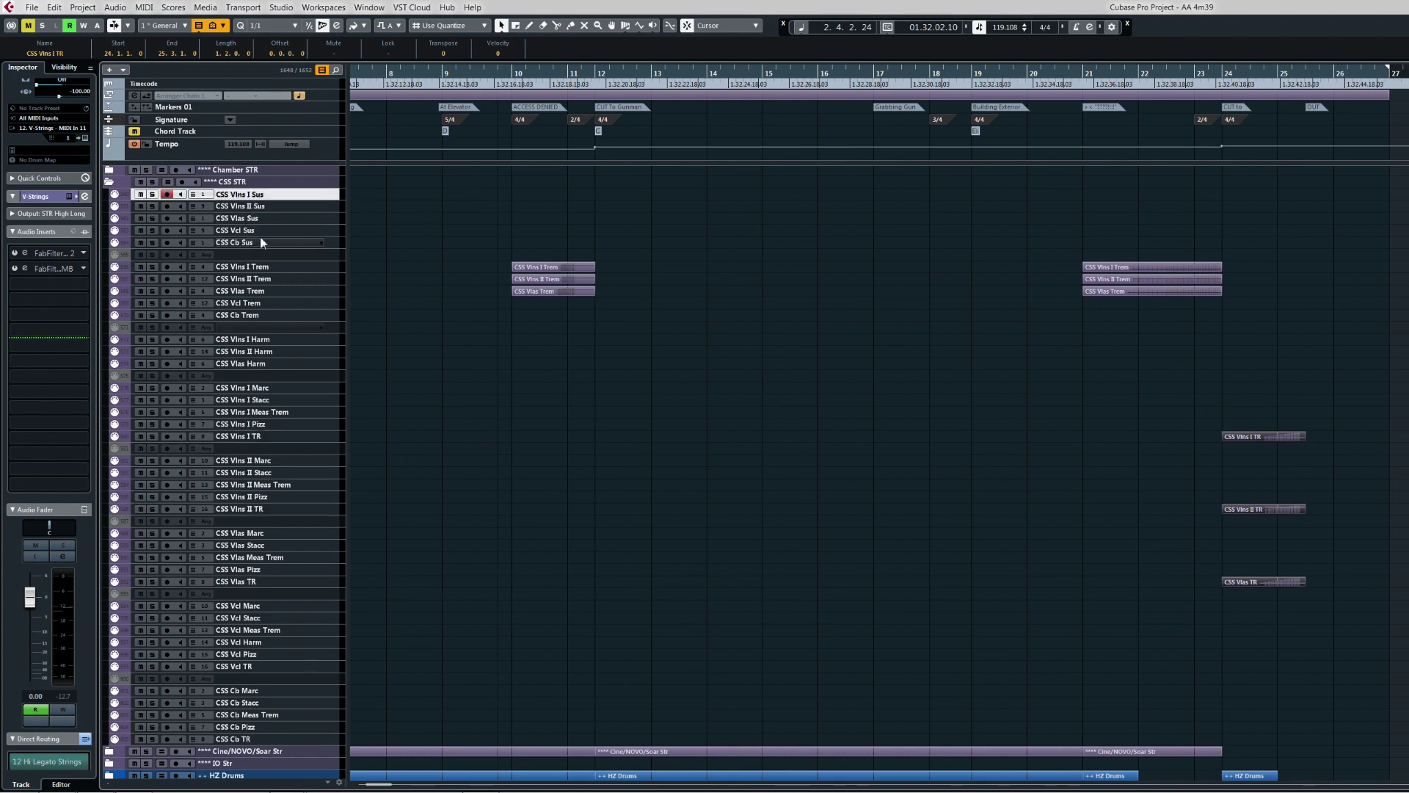
click(269, 268)
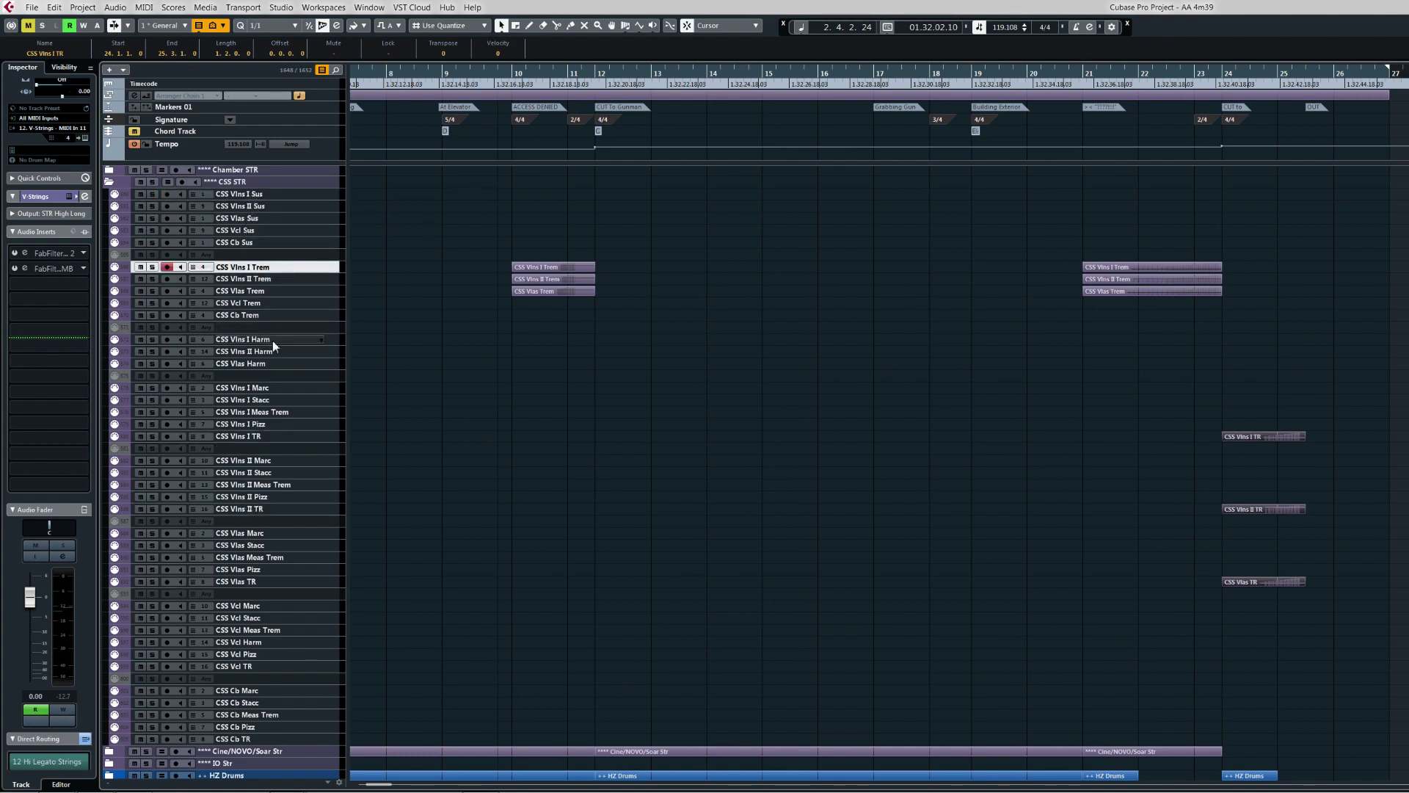
click(253, 388)
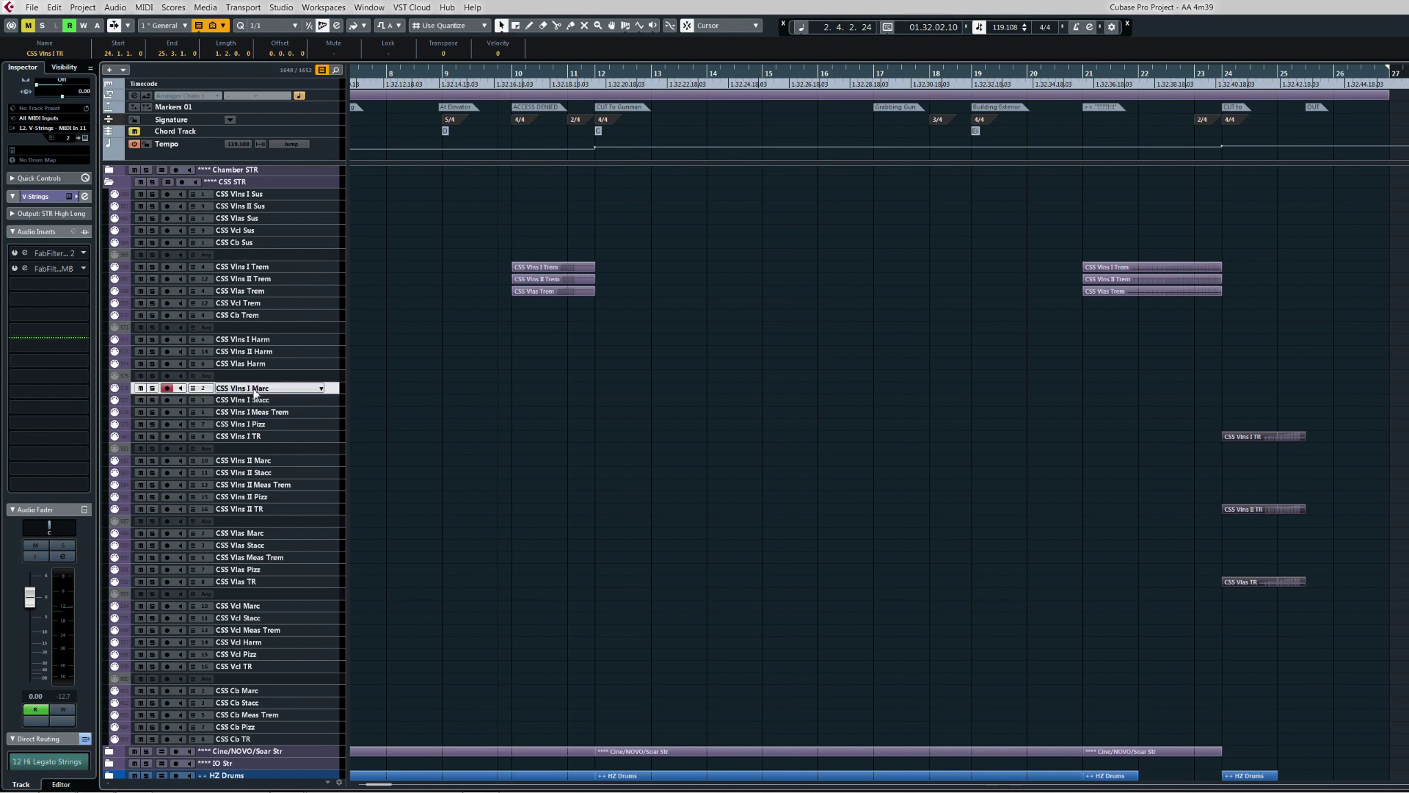
Step: Select the CSS tracks from Vlns I Marc through Cb TR, then those from Vlns I Sus through Vlas Harm
shift+click(257, 740)
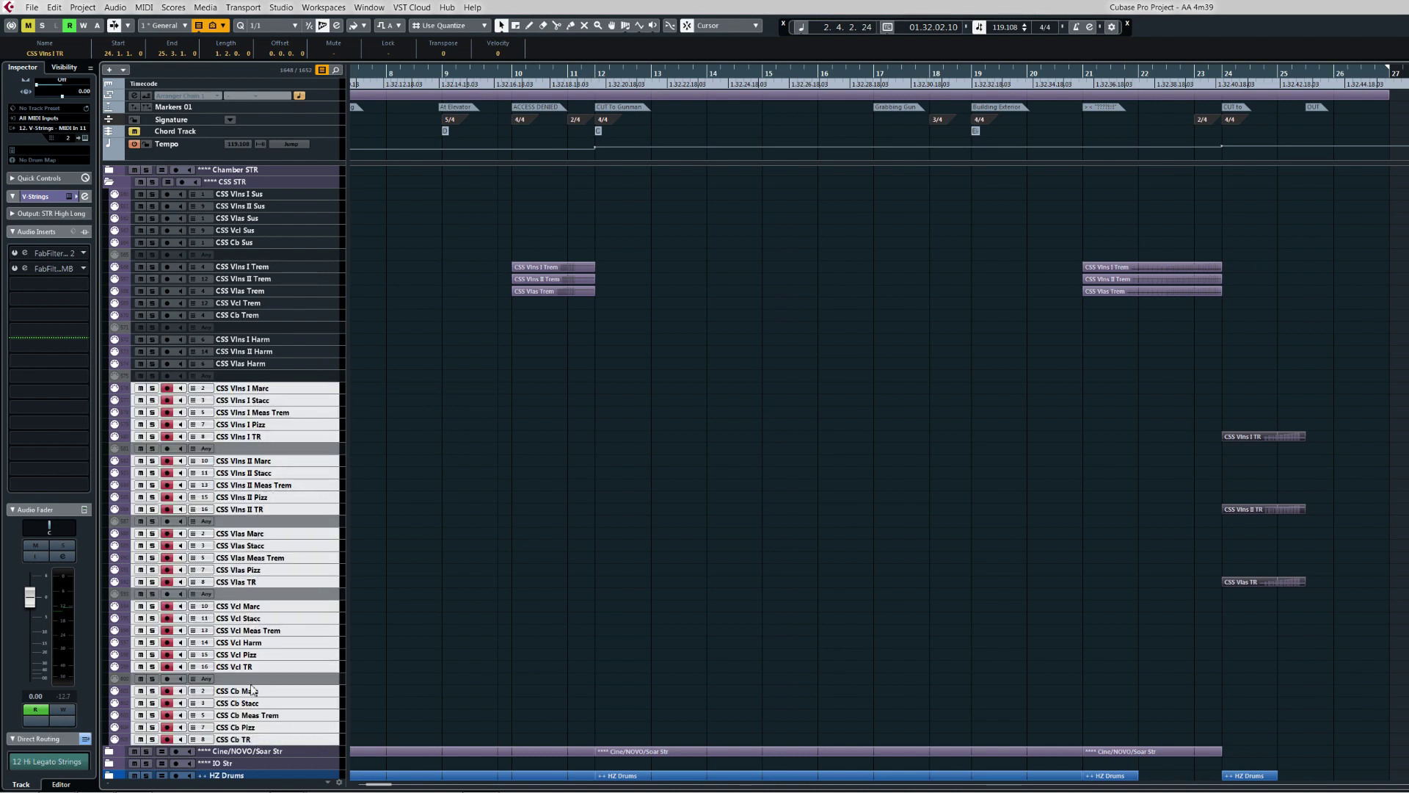
click(254, 195)
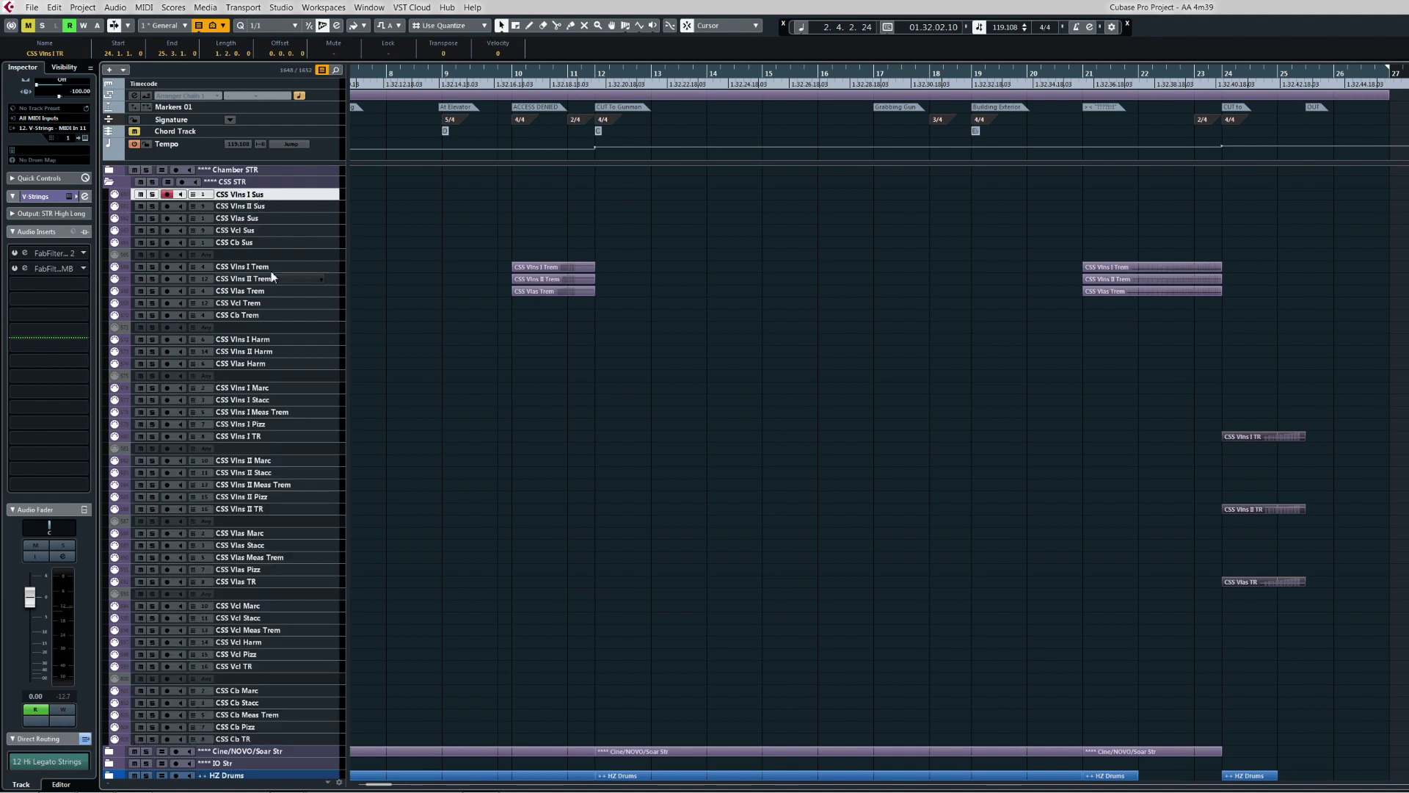
shift+click(270, 364)
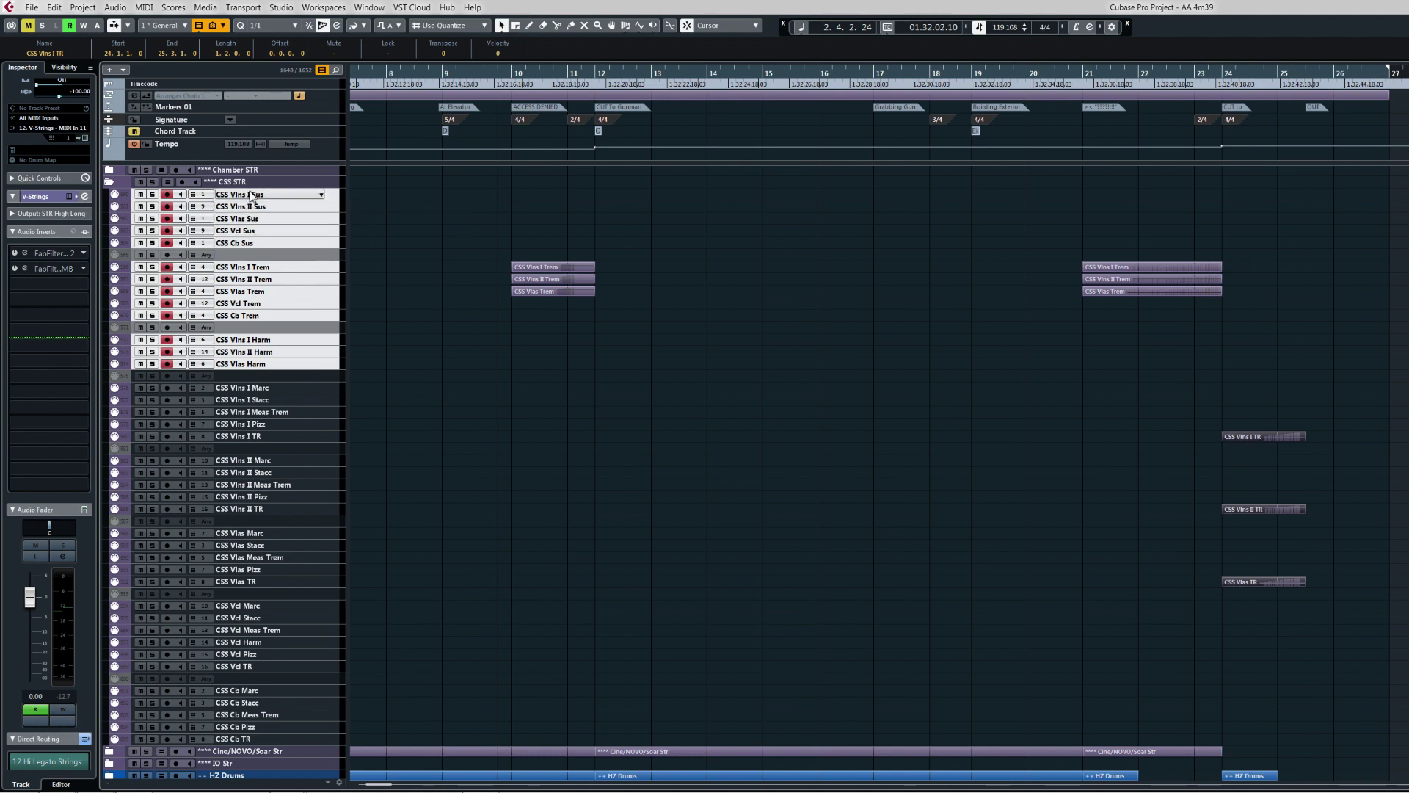
Step: Select the three CSS Trem parts at bar 10, then the three TR parts at bar 24, and fold the CSS STR folder closed
click(477, 263)
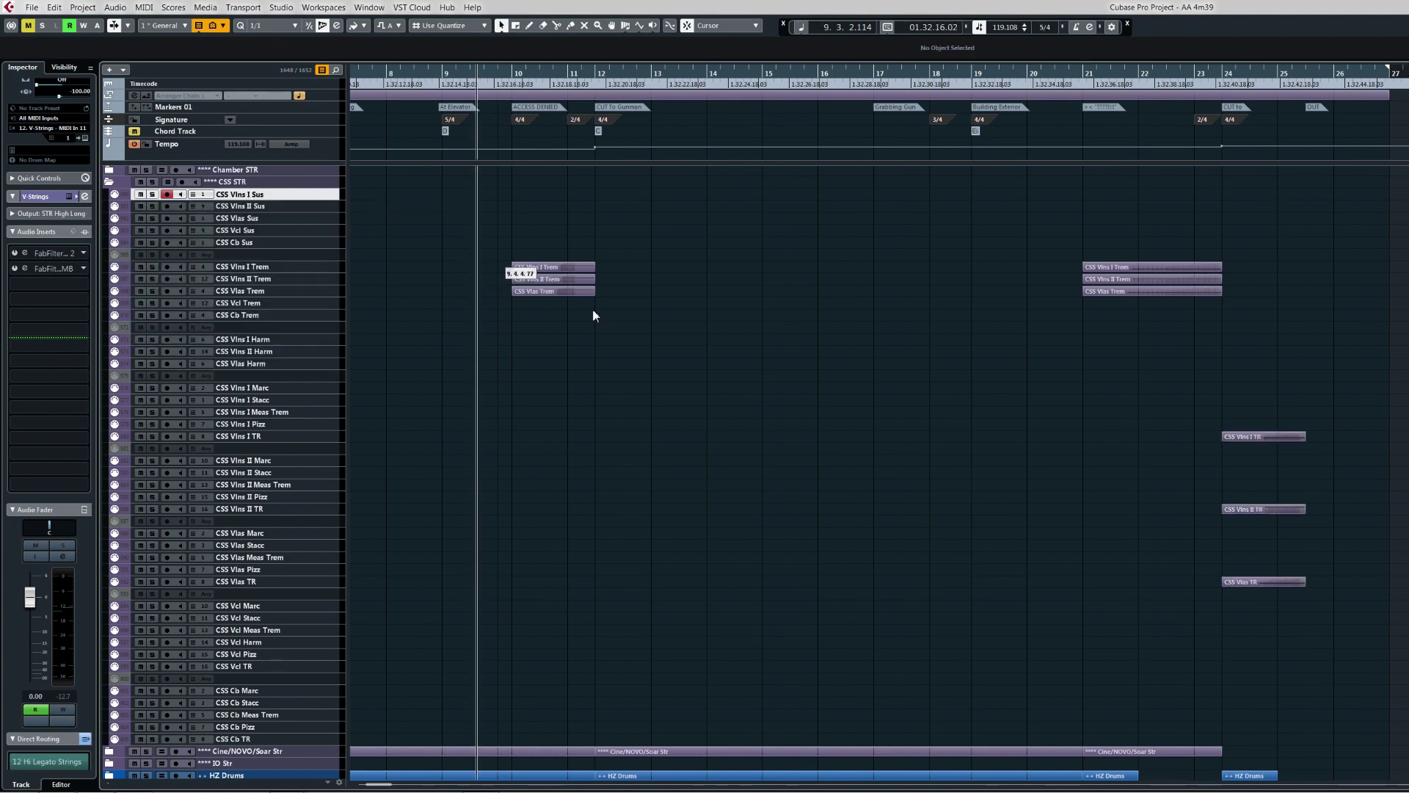
drag(499, 252, 575, 293)
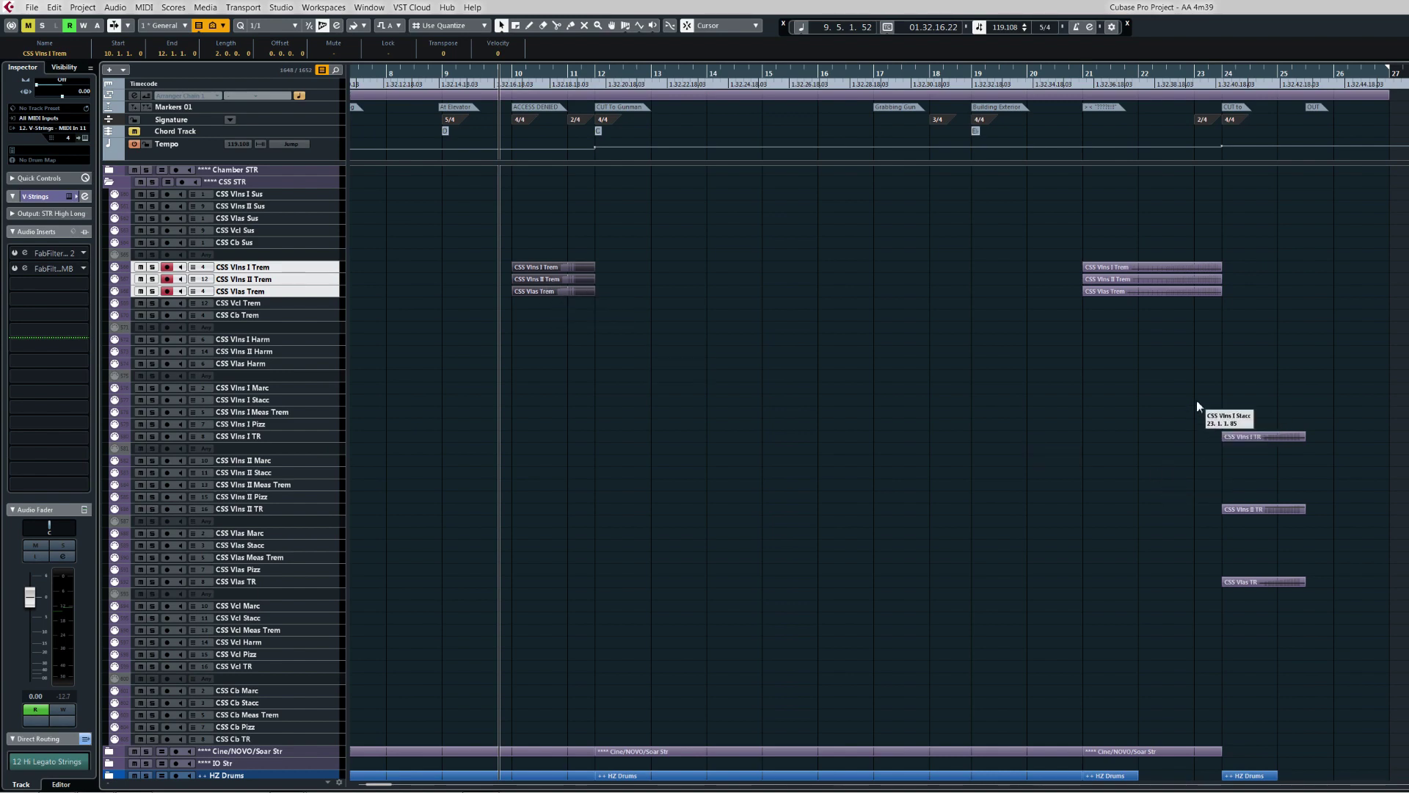
drag(1196, 401, 1258, 660)
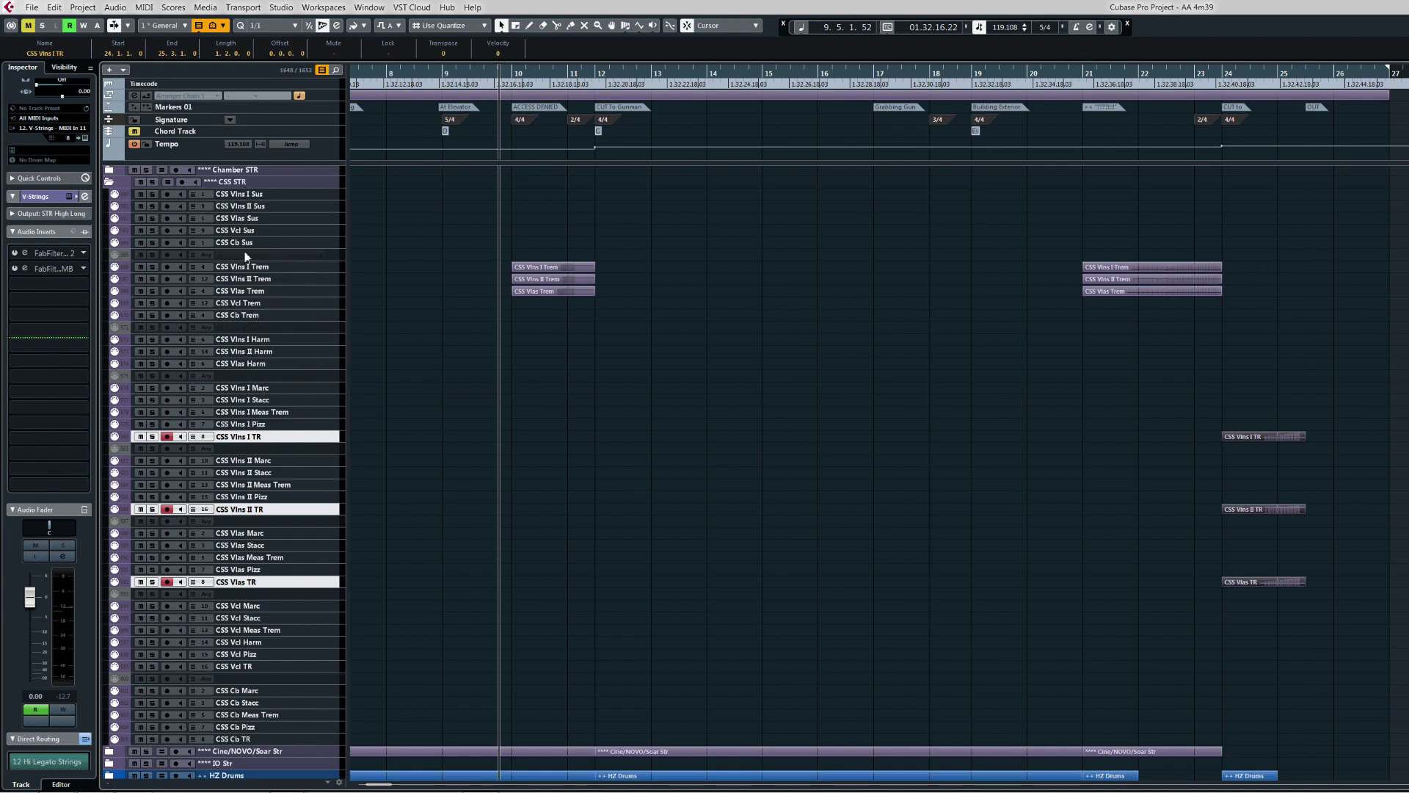
click(113, 186)
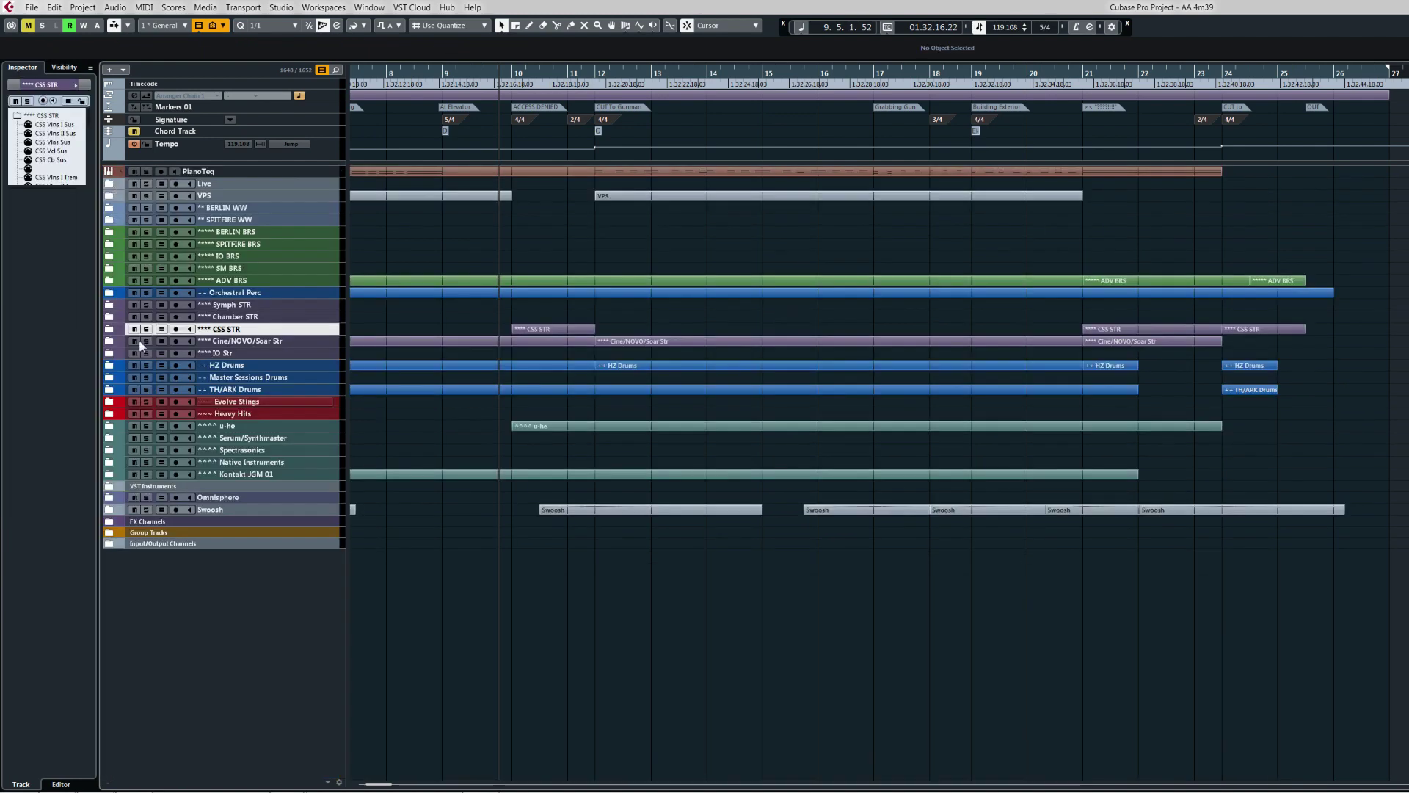
Step: Open the Cine/NOVO/Soar Str folder, examine its PL and SOR string tracks and their parts, then fold it closed and select it
click(108, 342)
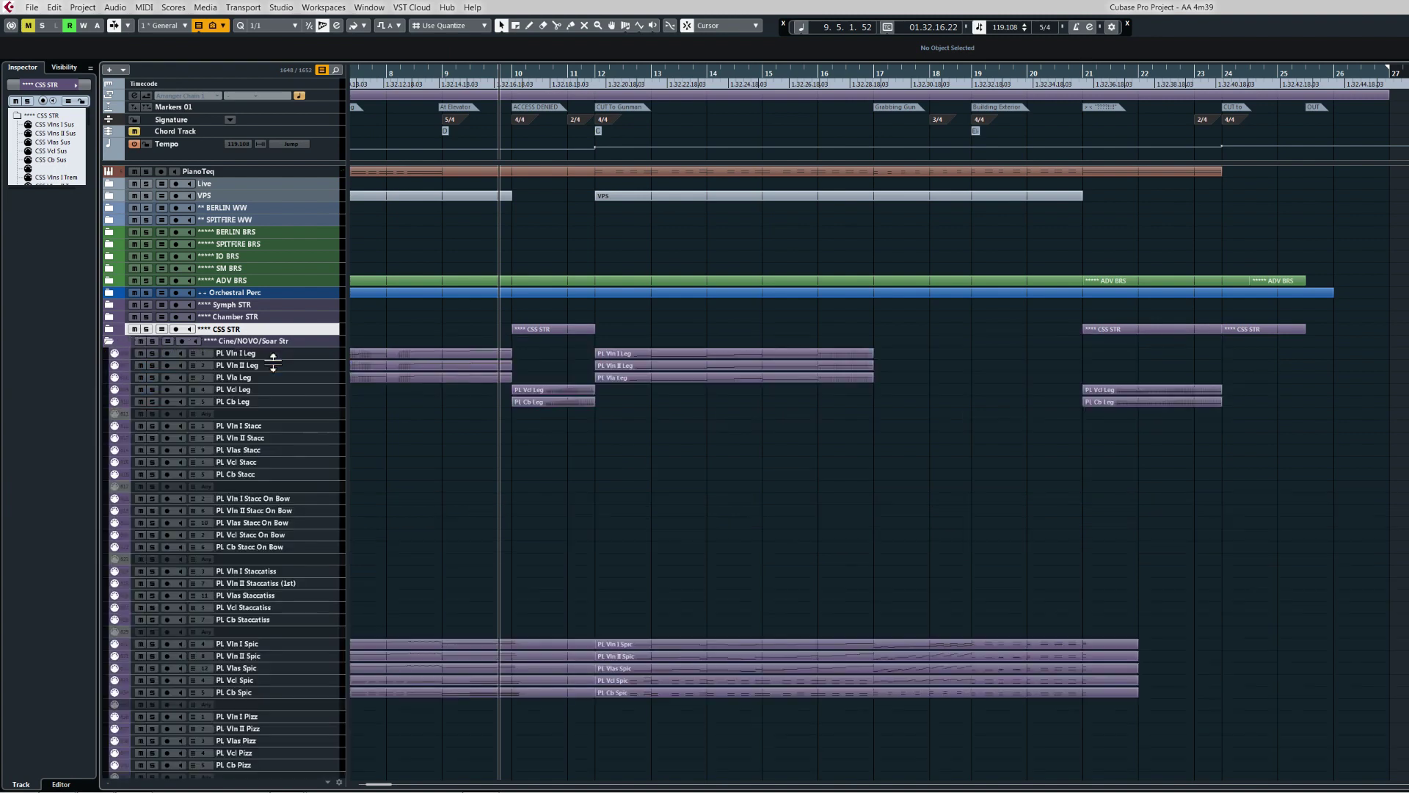
scroll(389, 415, down, 5)
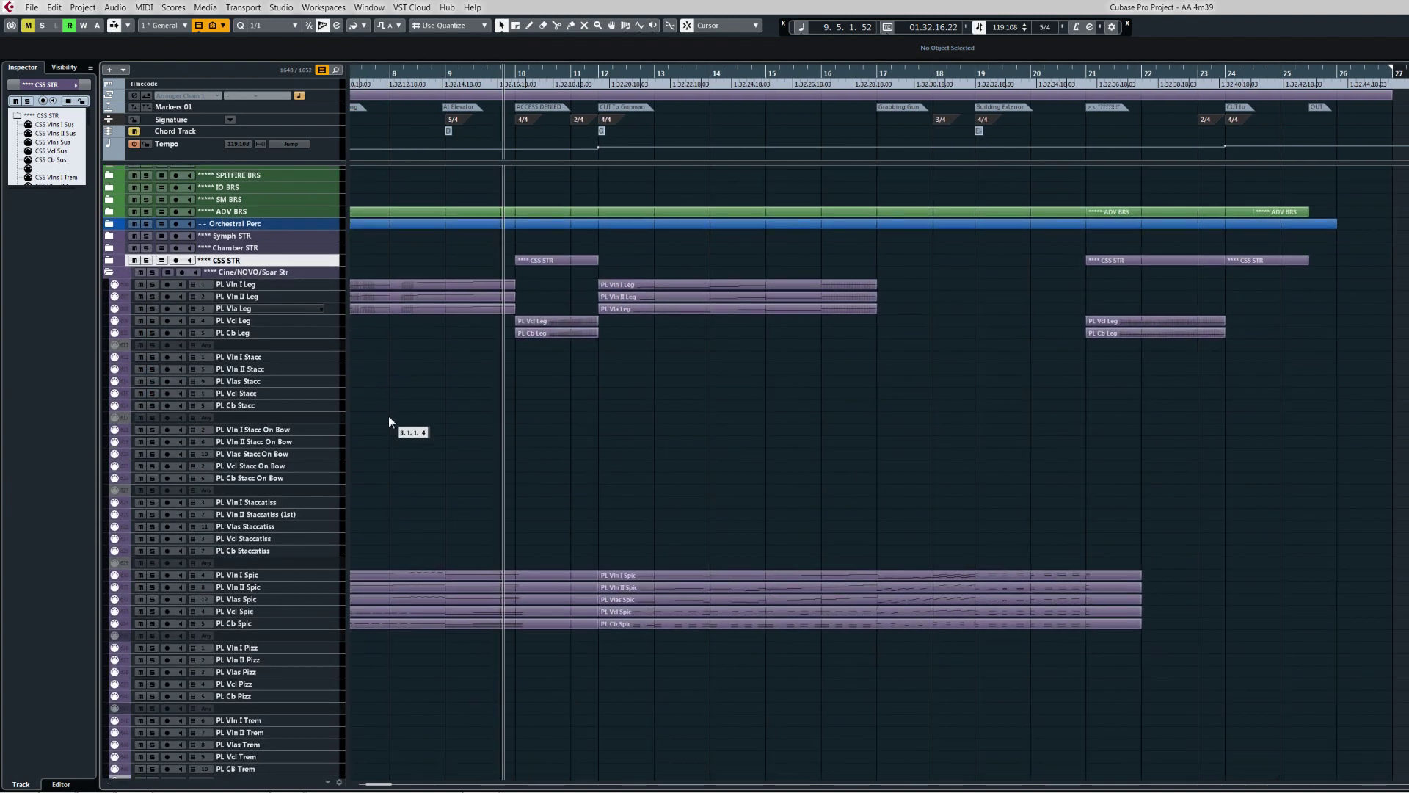
scroll(387, 377, up, 1)
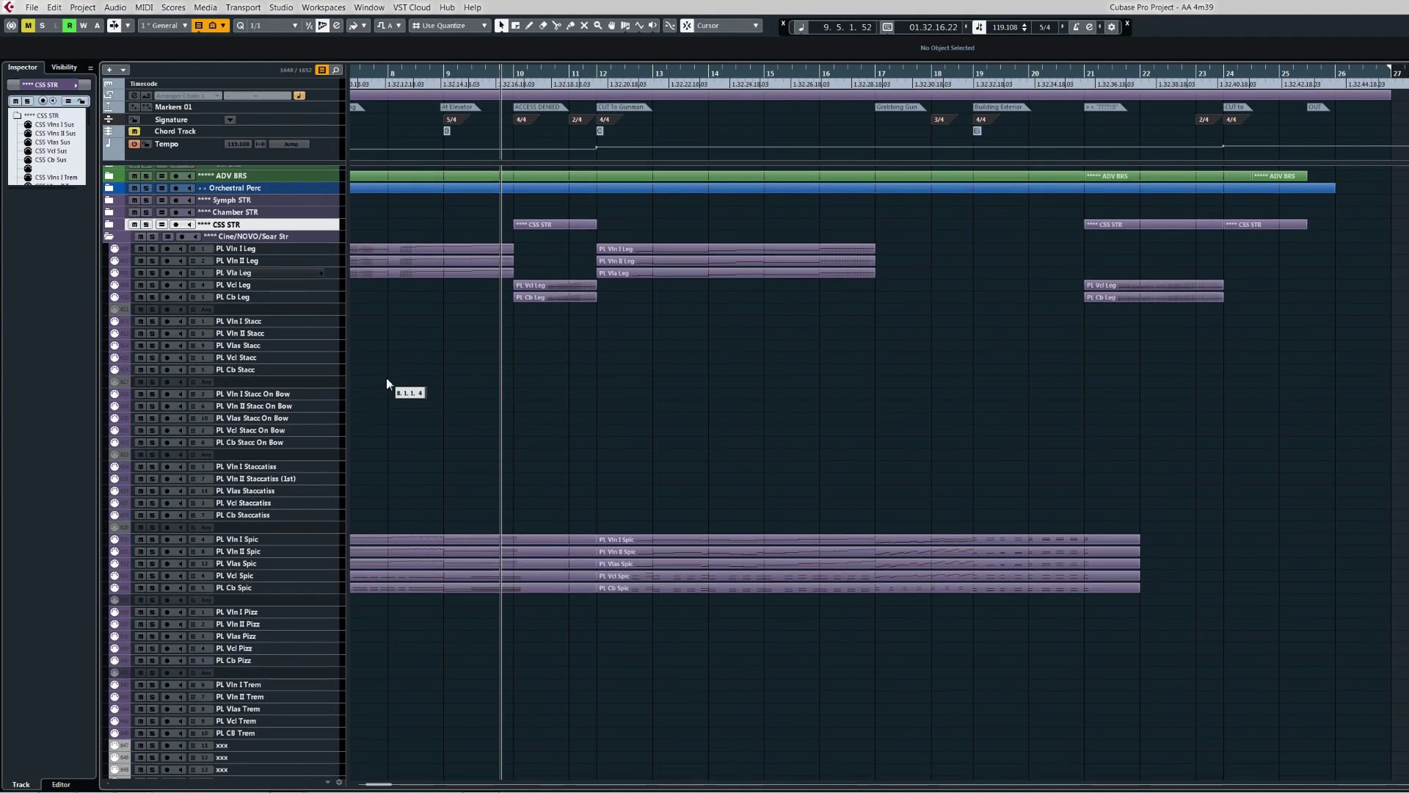
drag(440, 350, 838, 376)
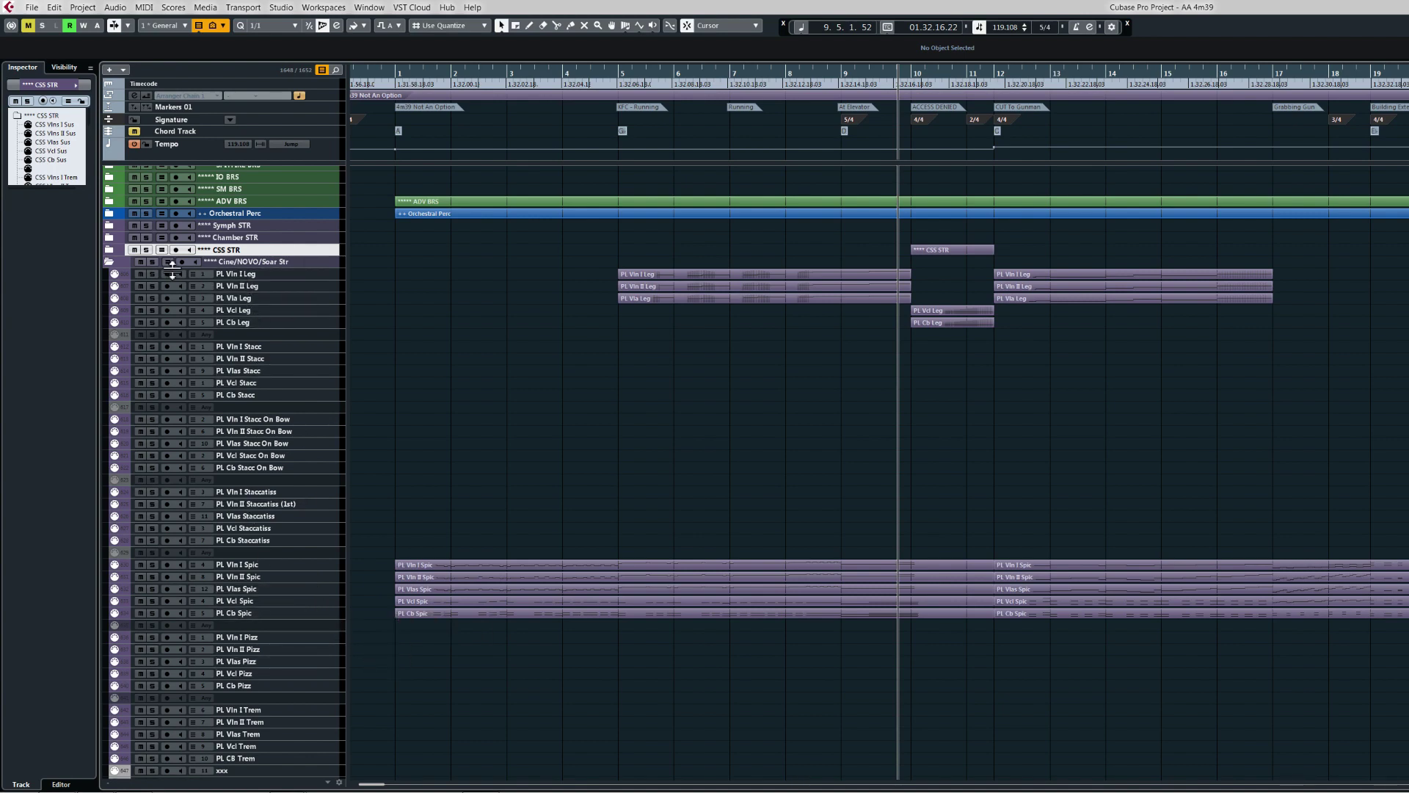
scroll(371, 440, down, 5)
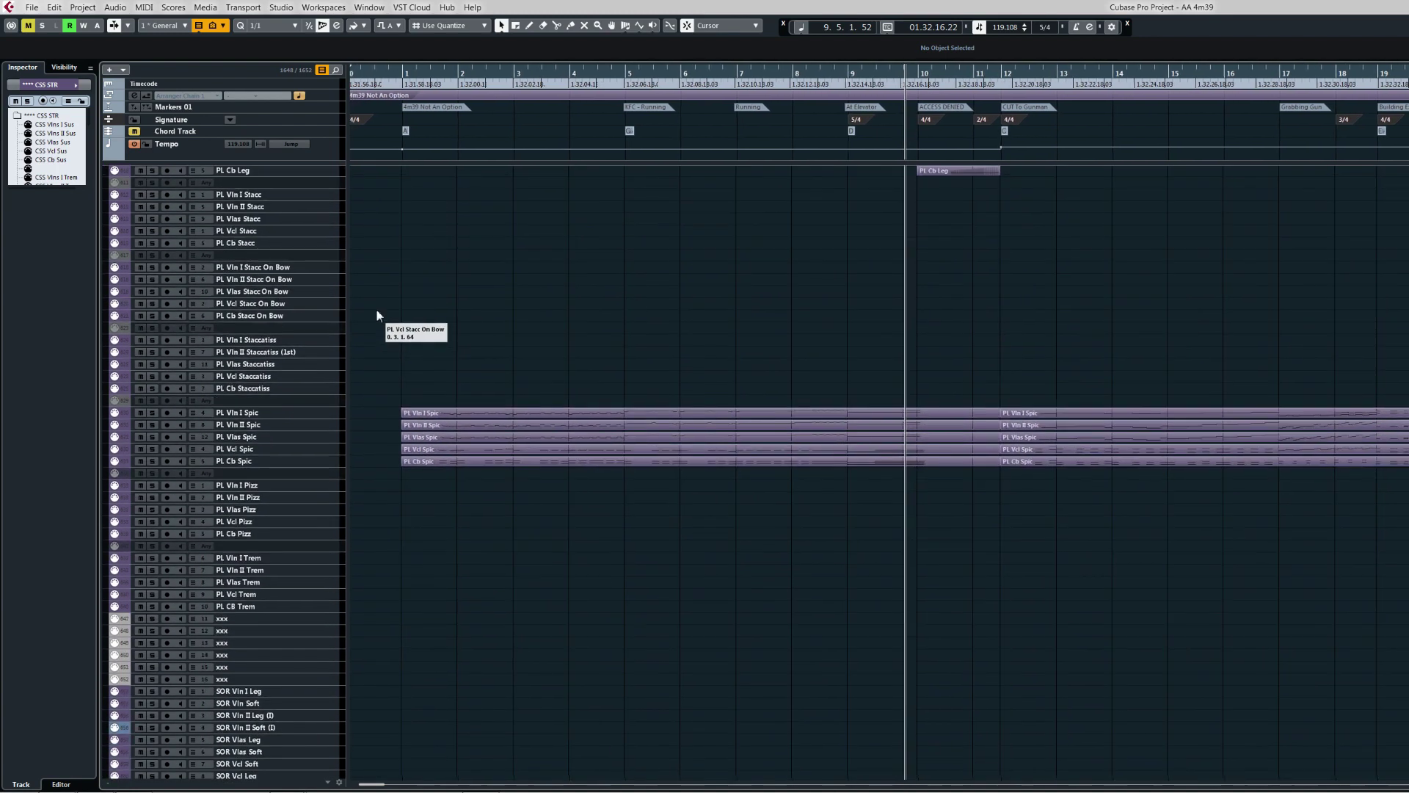
scroll(363, 550, down, 5)
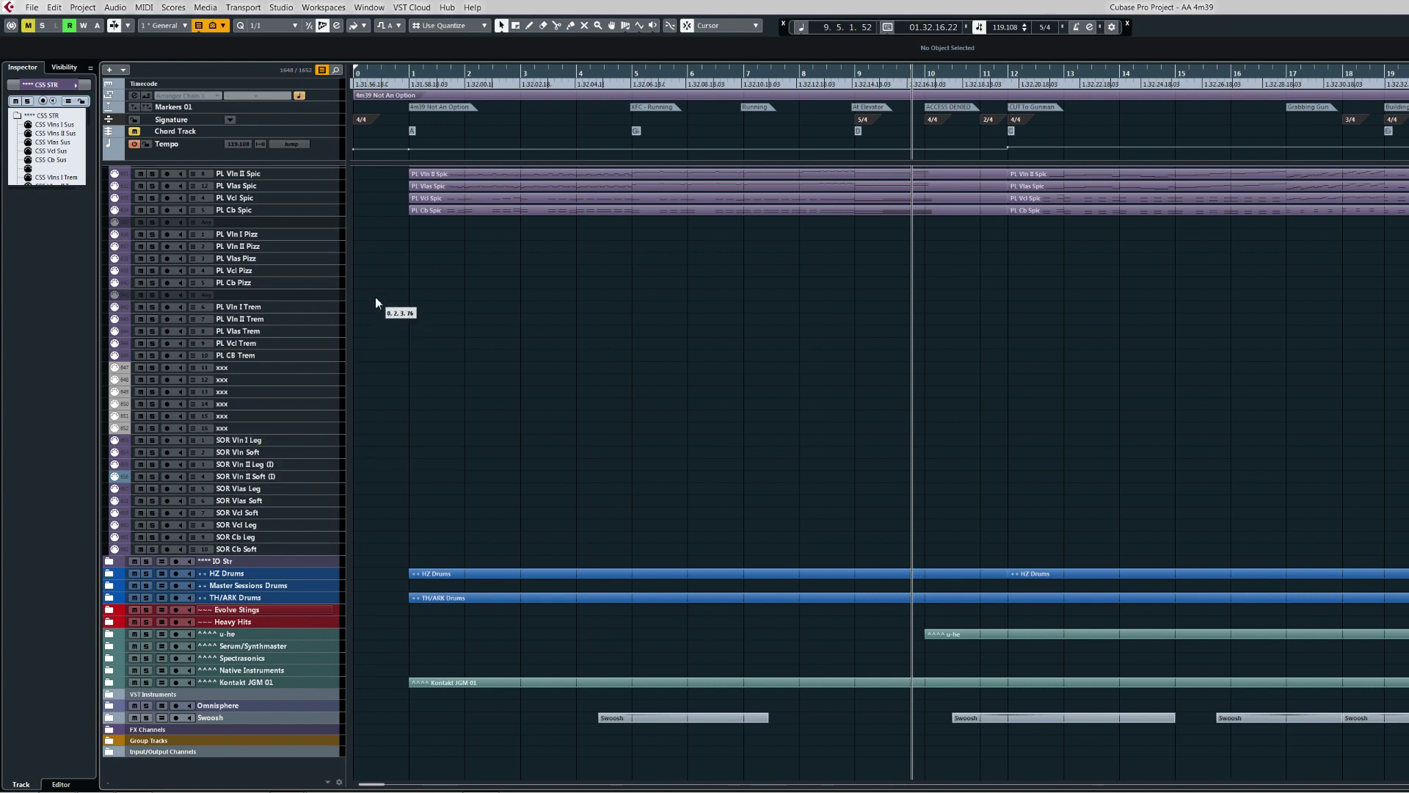
scroll(376, 322, up, 1)
scroll(369, 606, up, 12)
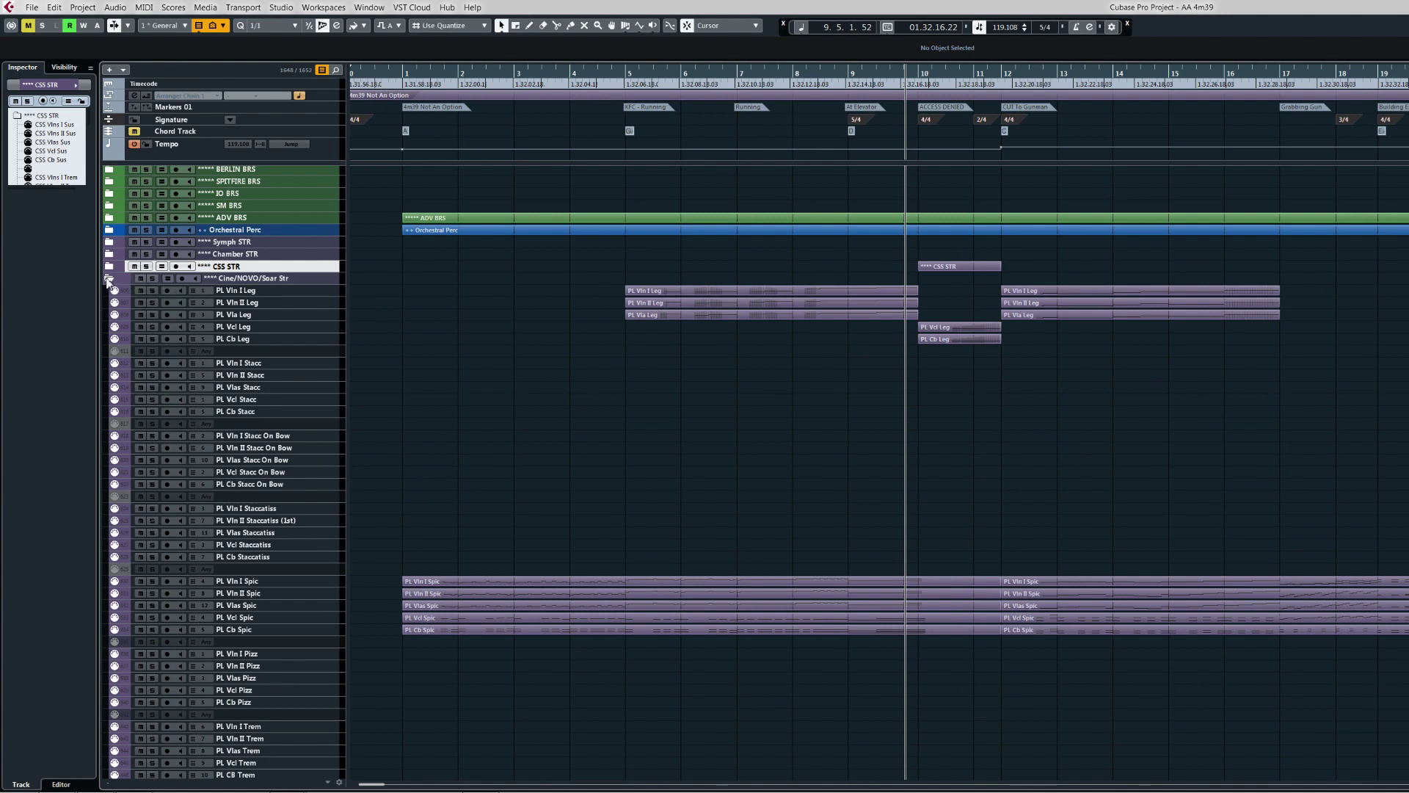
click(108, 280)
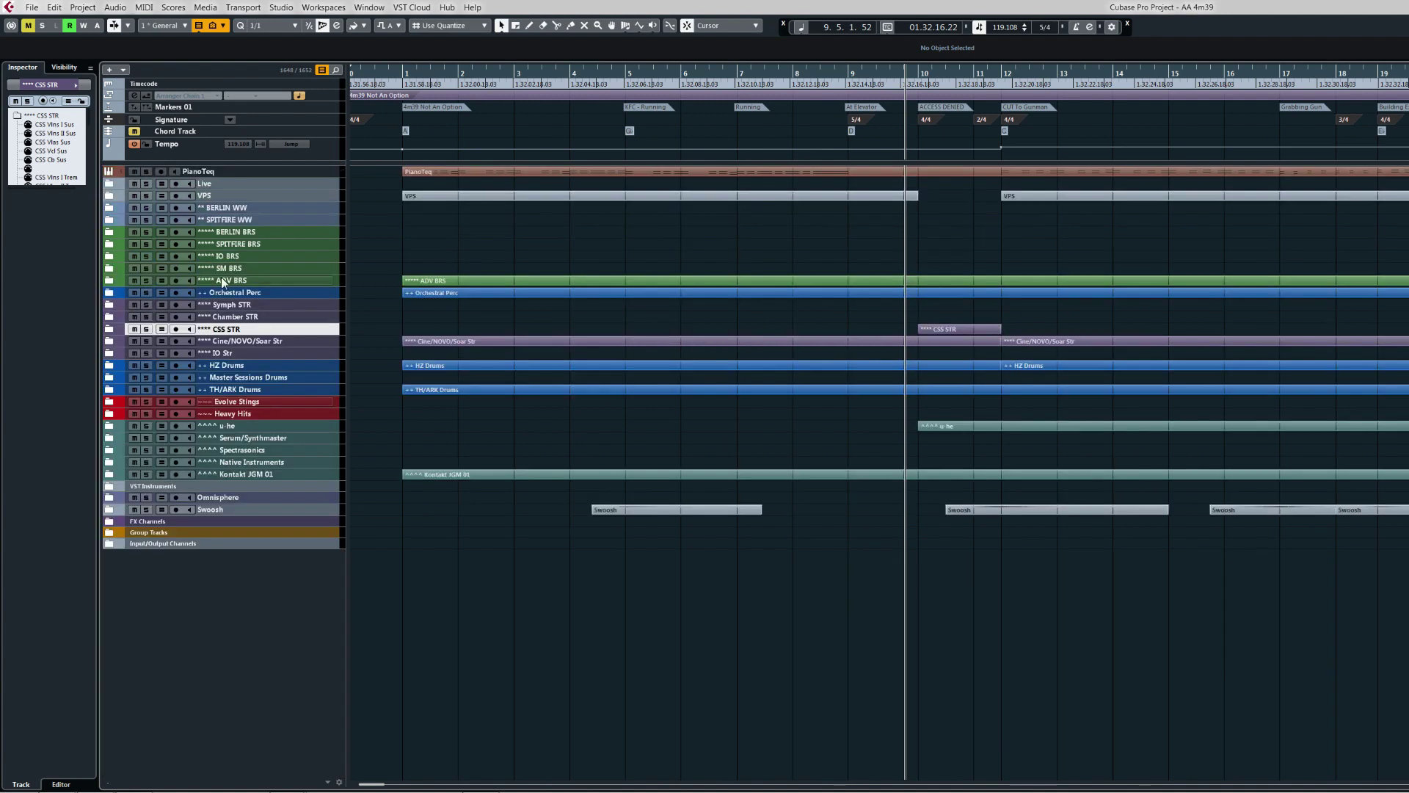
click(250, 341)
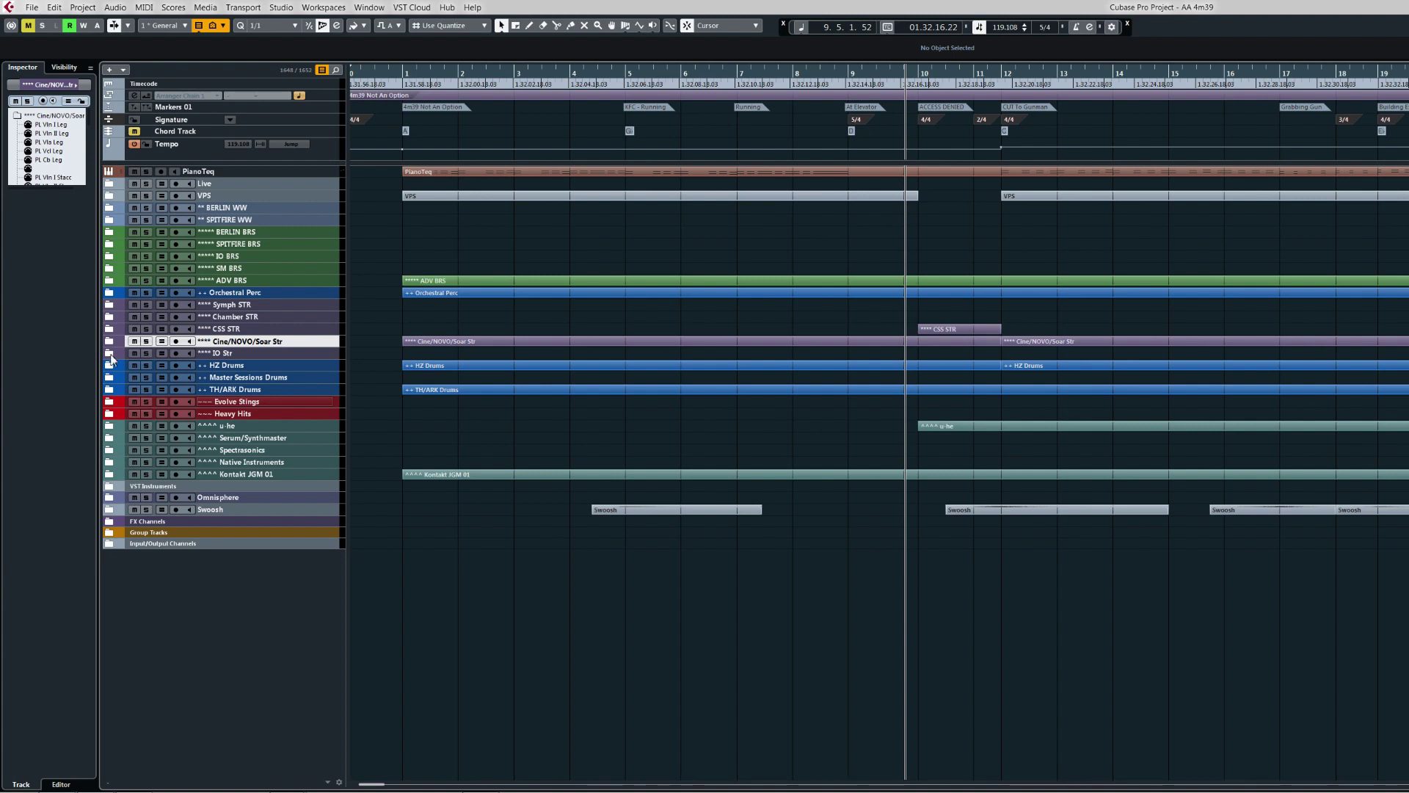
Step: Open the IO Str folder, examine its tracks from IO Vlns I Uni Sus through IO Cb Trillandi, then fold it closed and select it
click(226, 355)
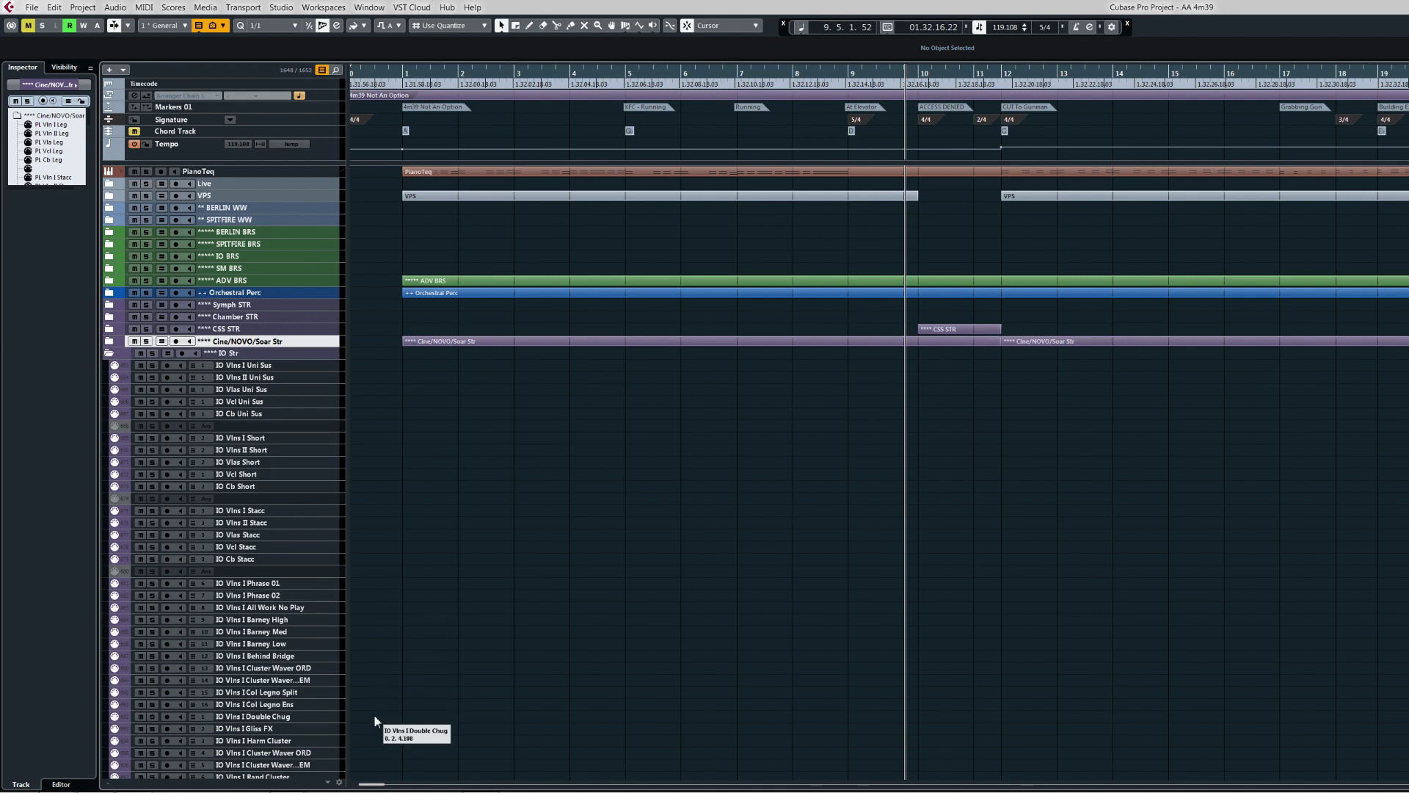
drag(379, 724, 412, 325)
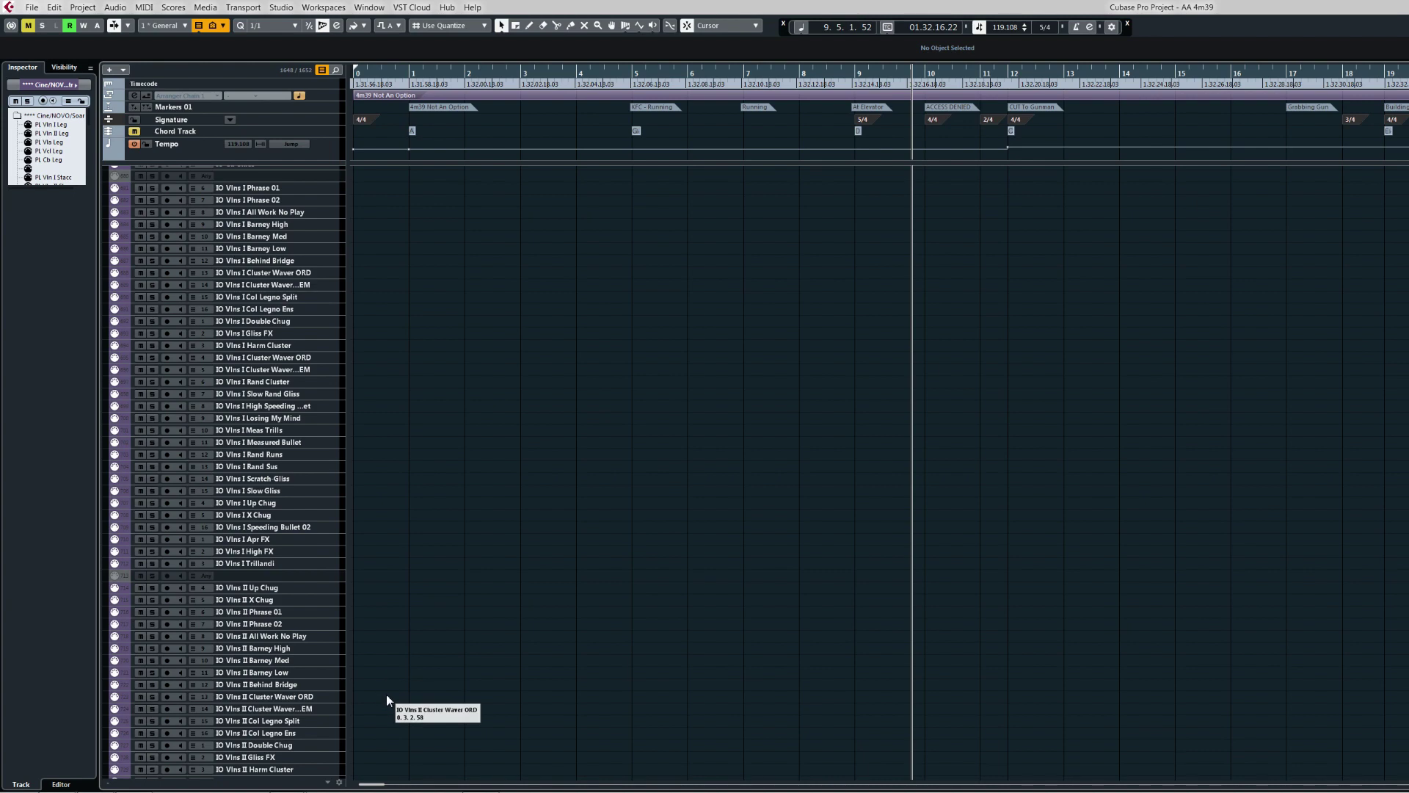
scroll(386, 694, down, 1)
drag(387, 693, 393, 476)
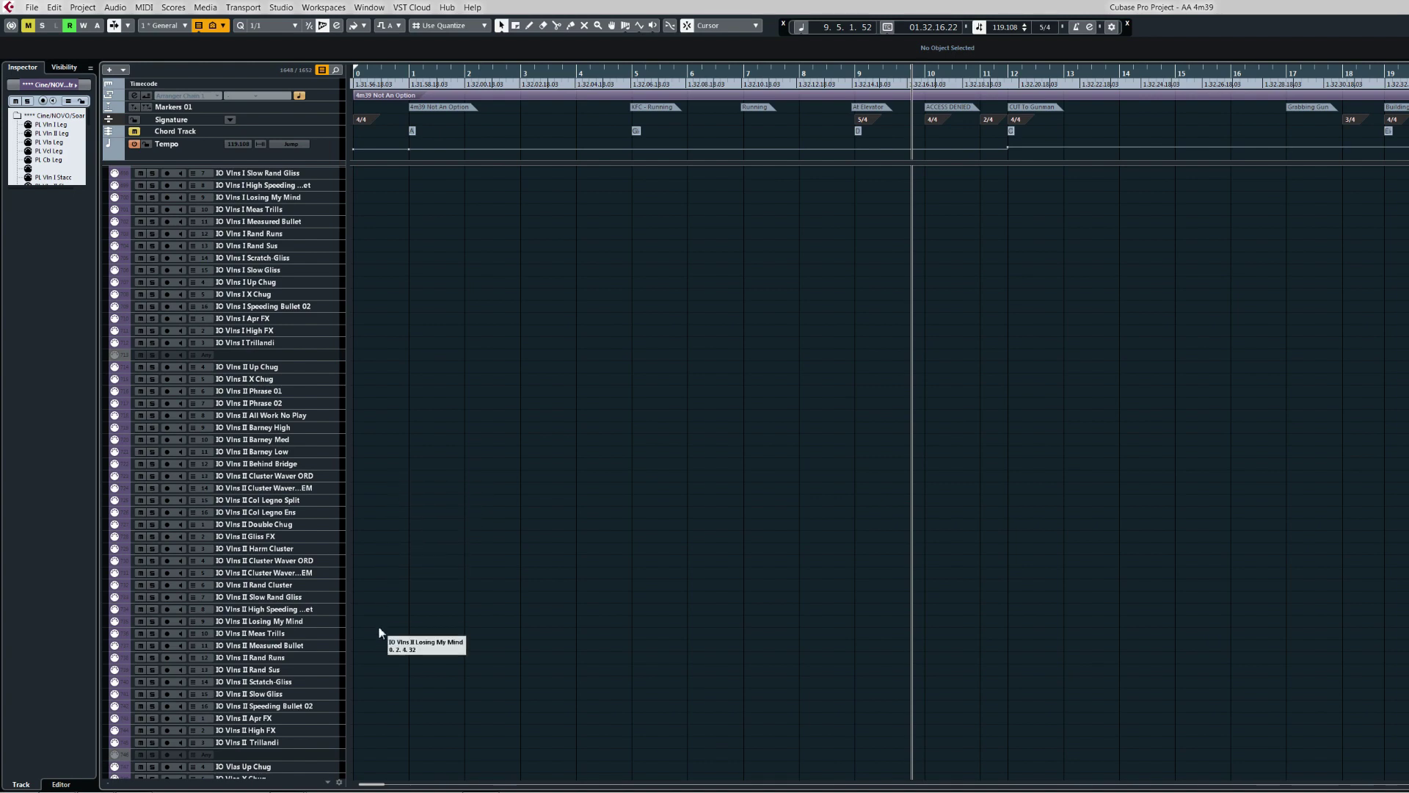
scroll(378, 624, down, 1)
drag(377, 621, 381, 288)
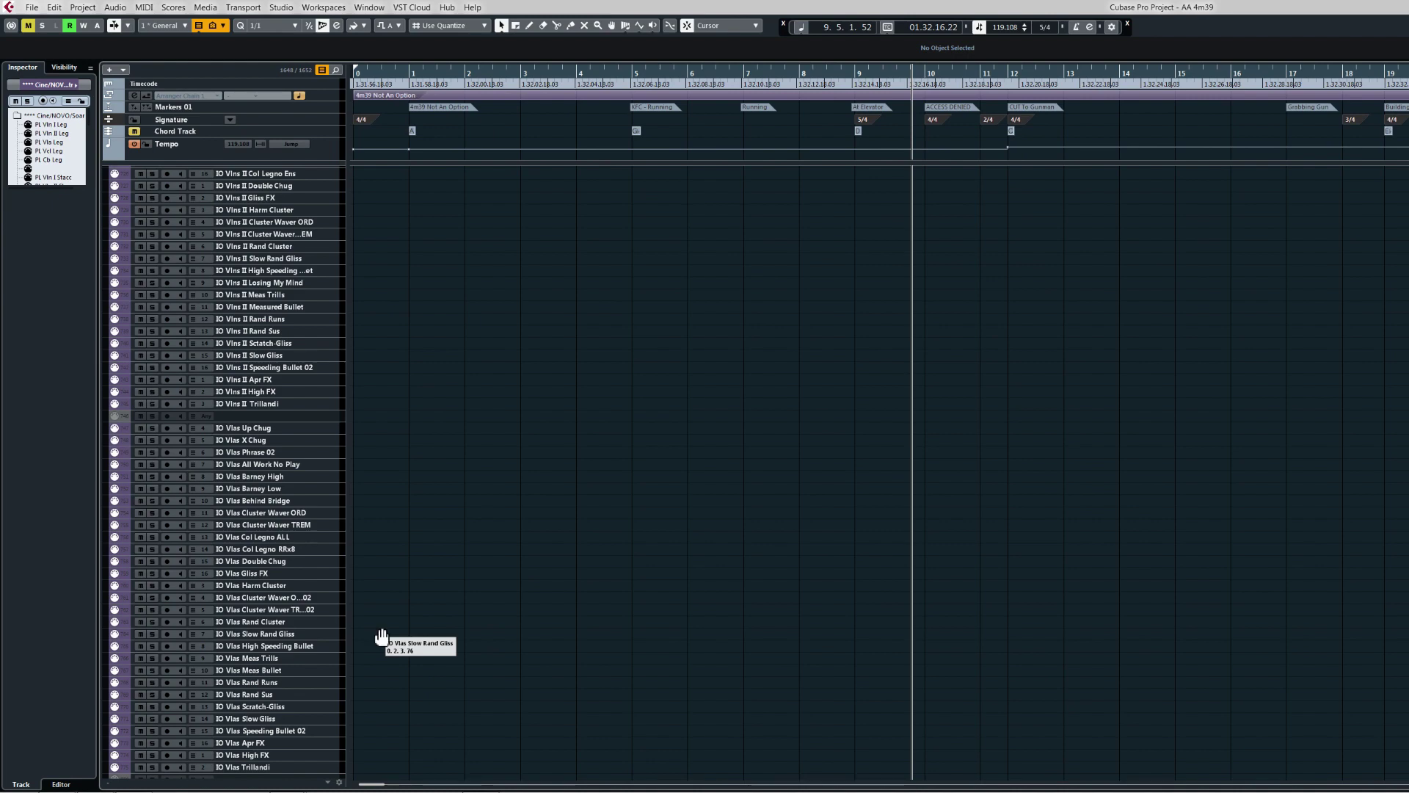
drag(382, 636, 424, 272)
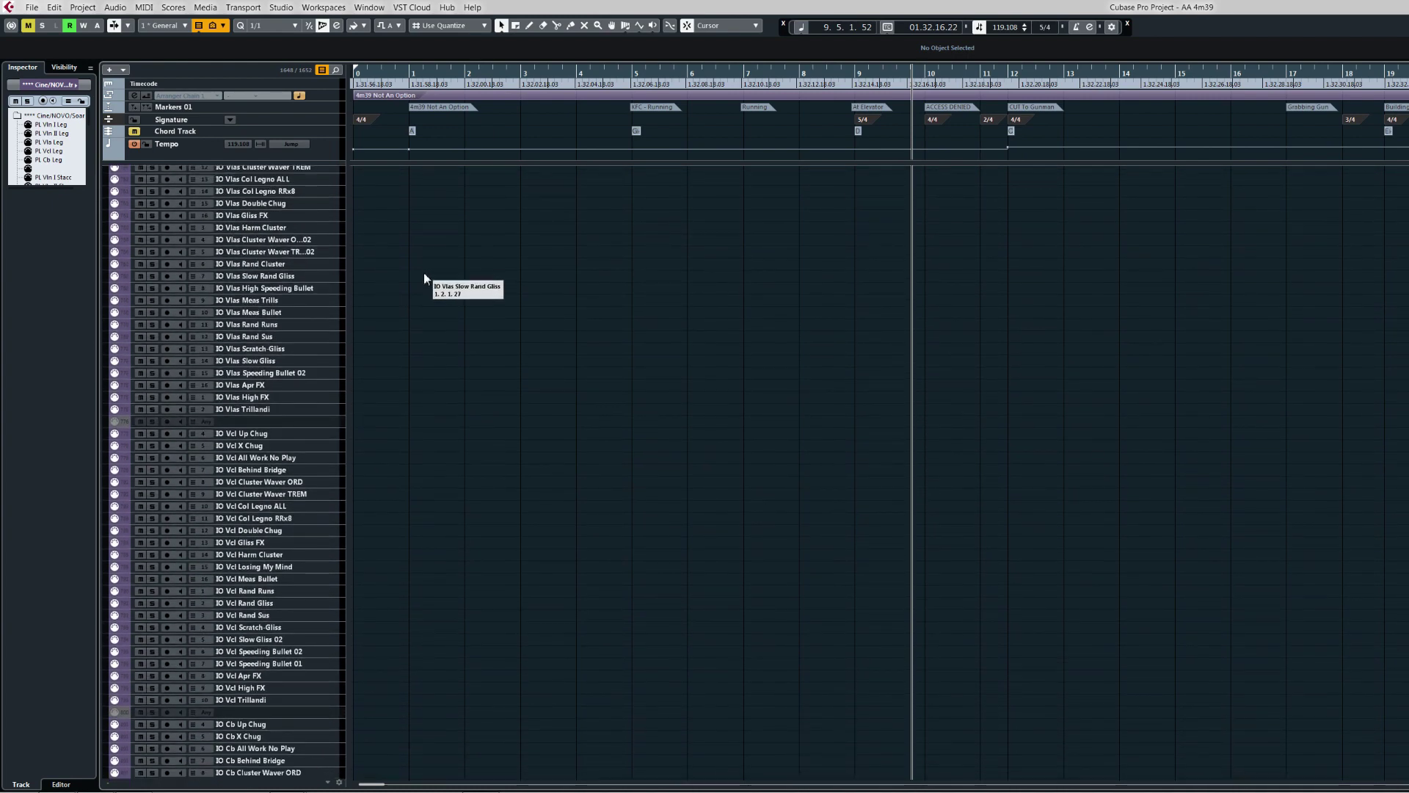
drag(403, 664, 444, 400)
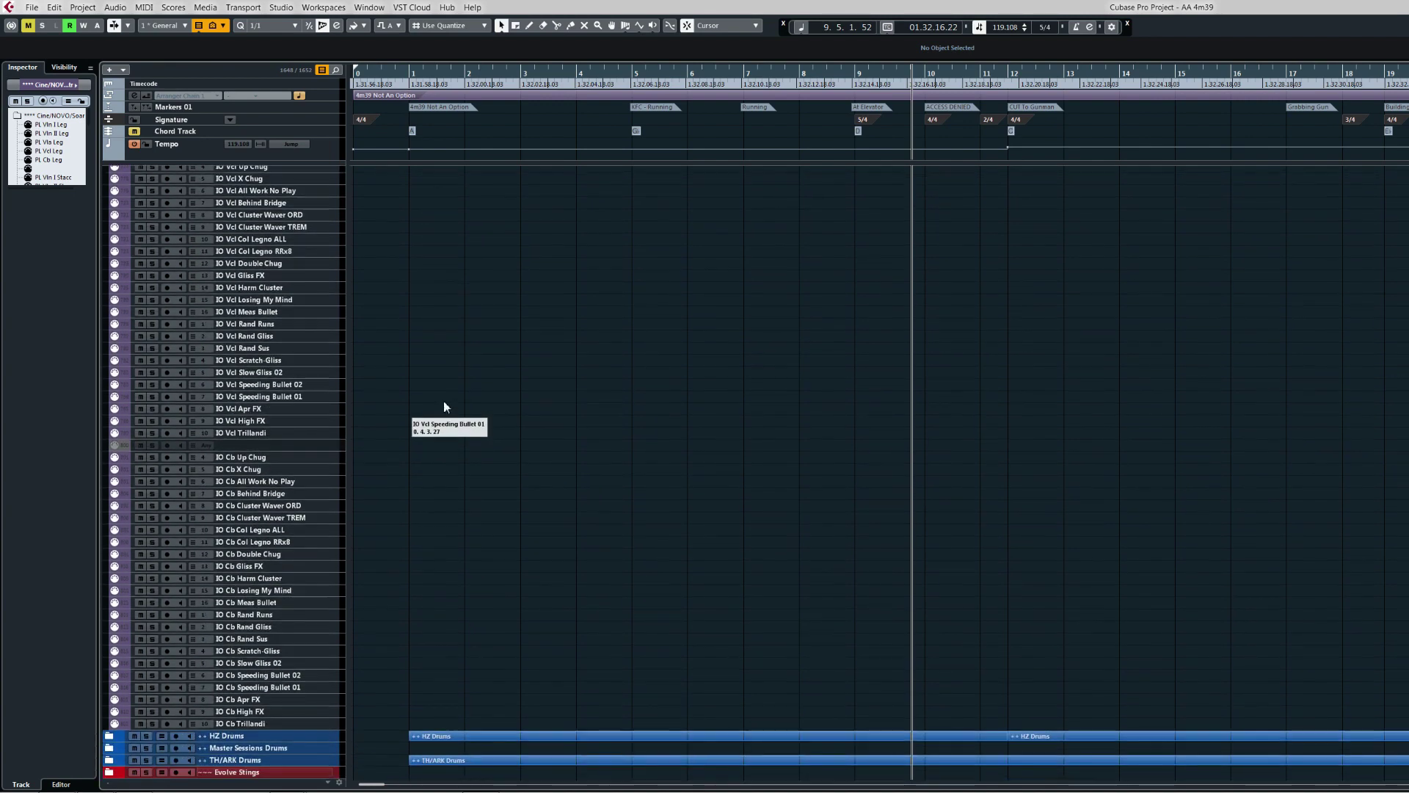
scroll(443, 400, down, 1)
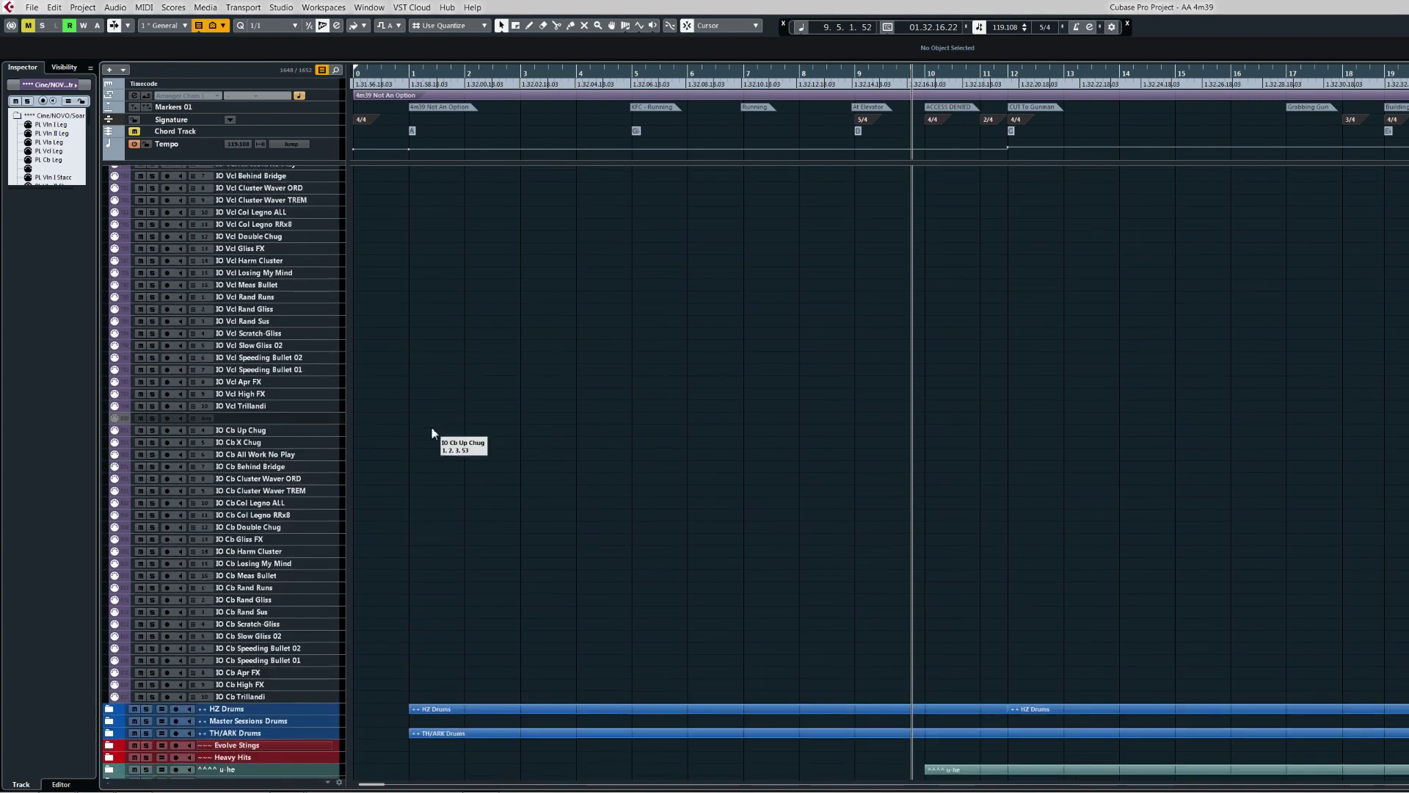
key(ctrl+shift+f)
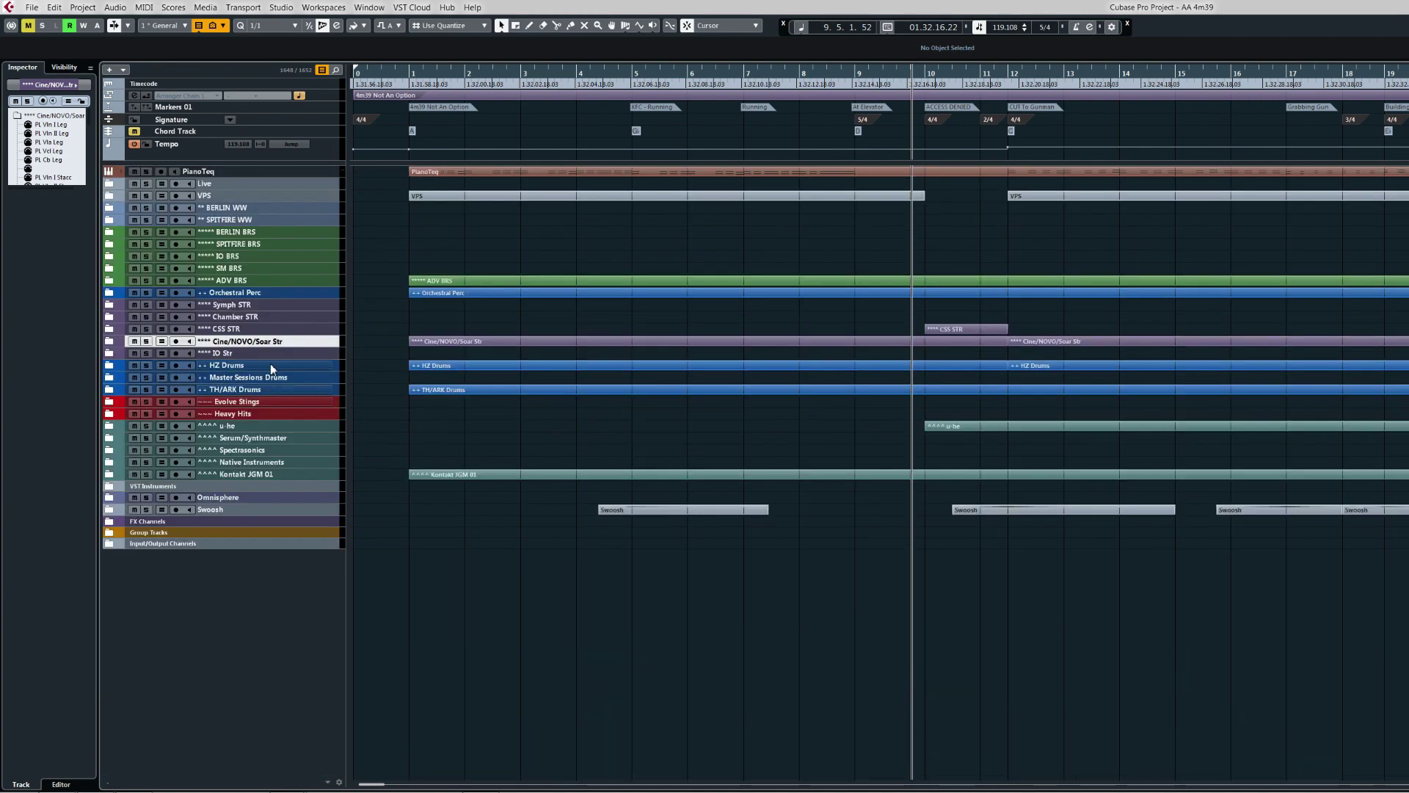
click(232, 354)
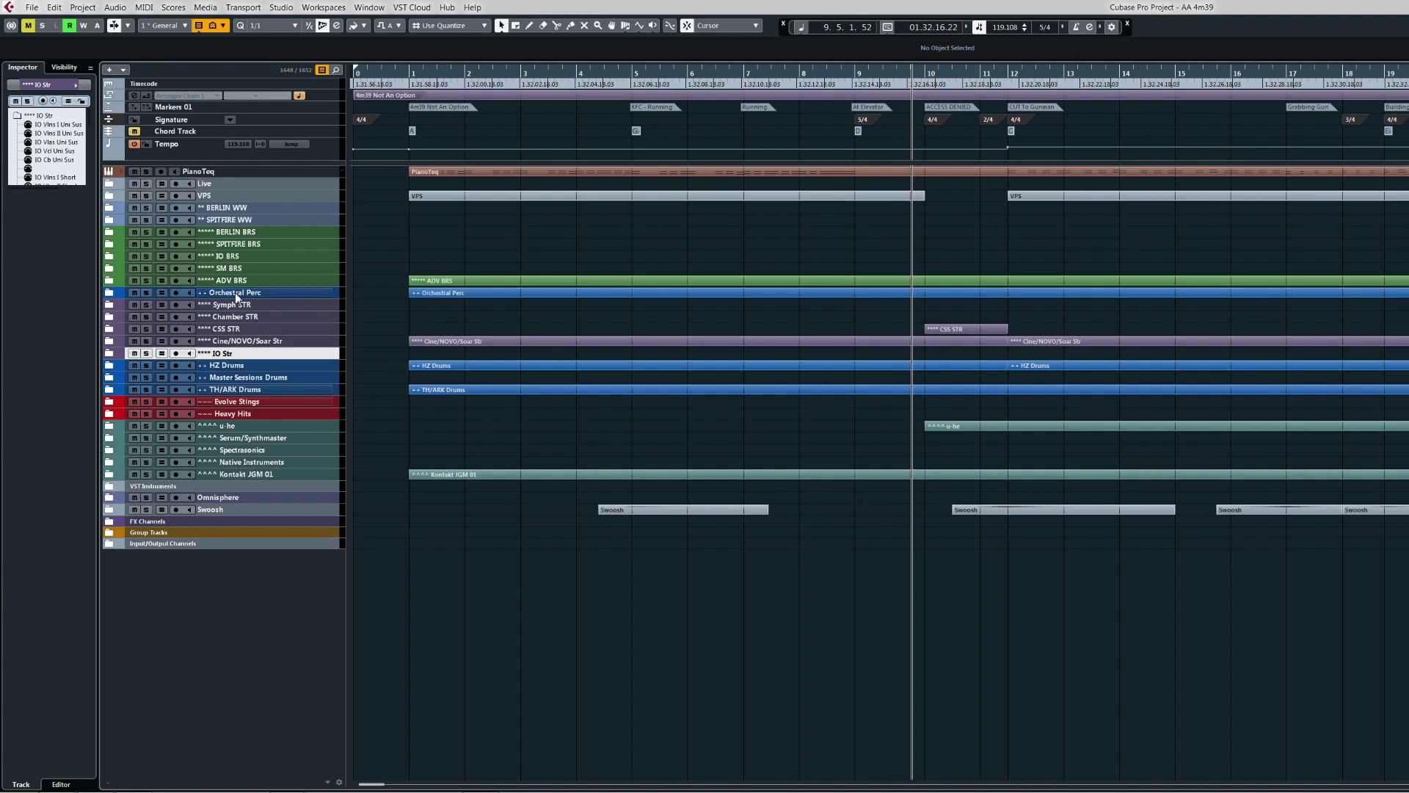
Step: Open the HZ Drums folder, examine its drum tracks from Taiko High through Tamtam, and fold the folder closed
click(224, 367)
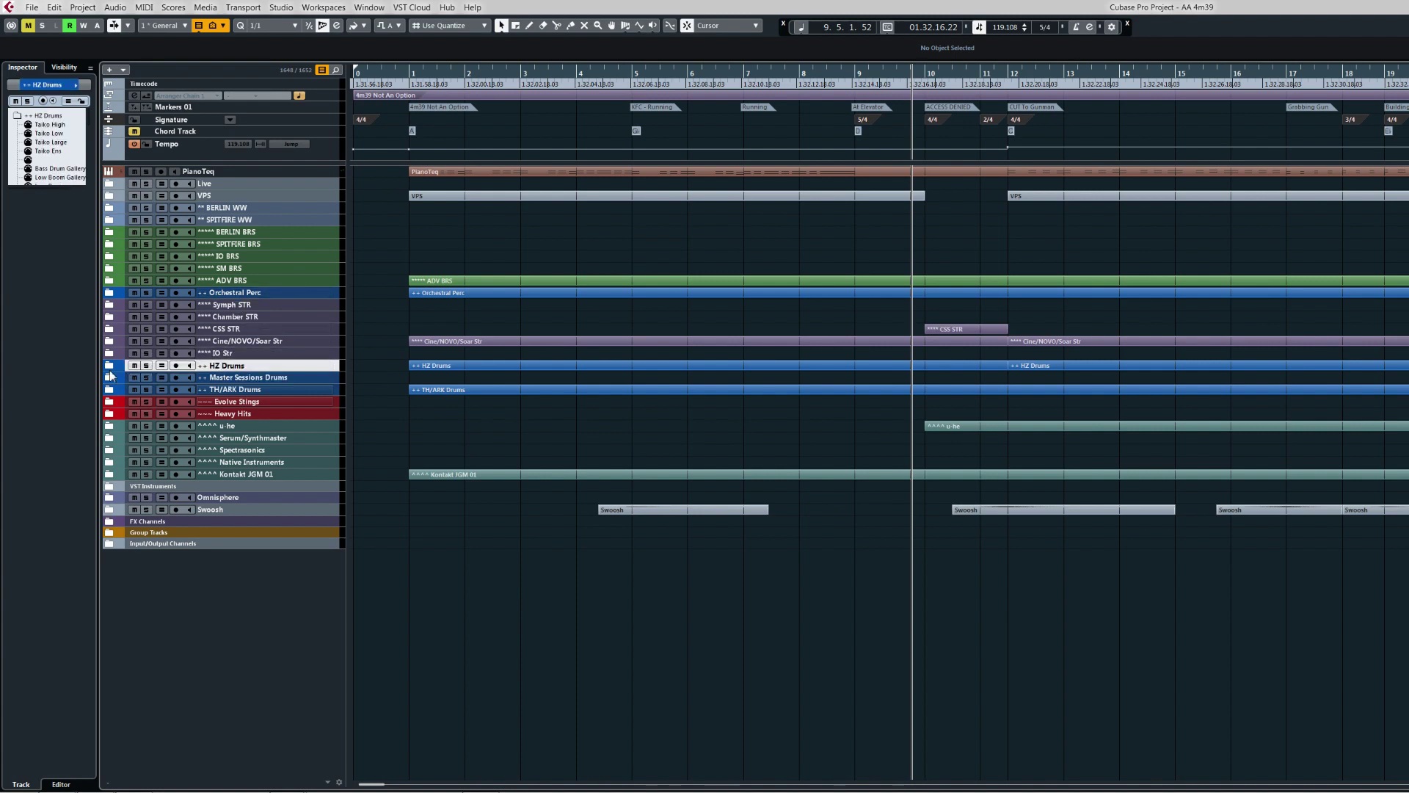
click(110, 367)
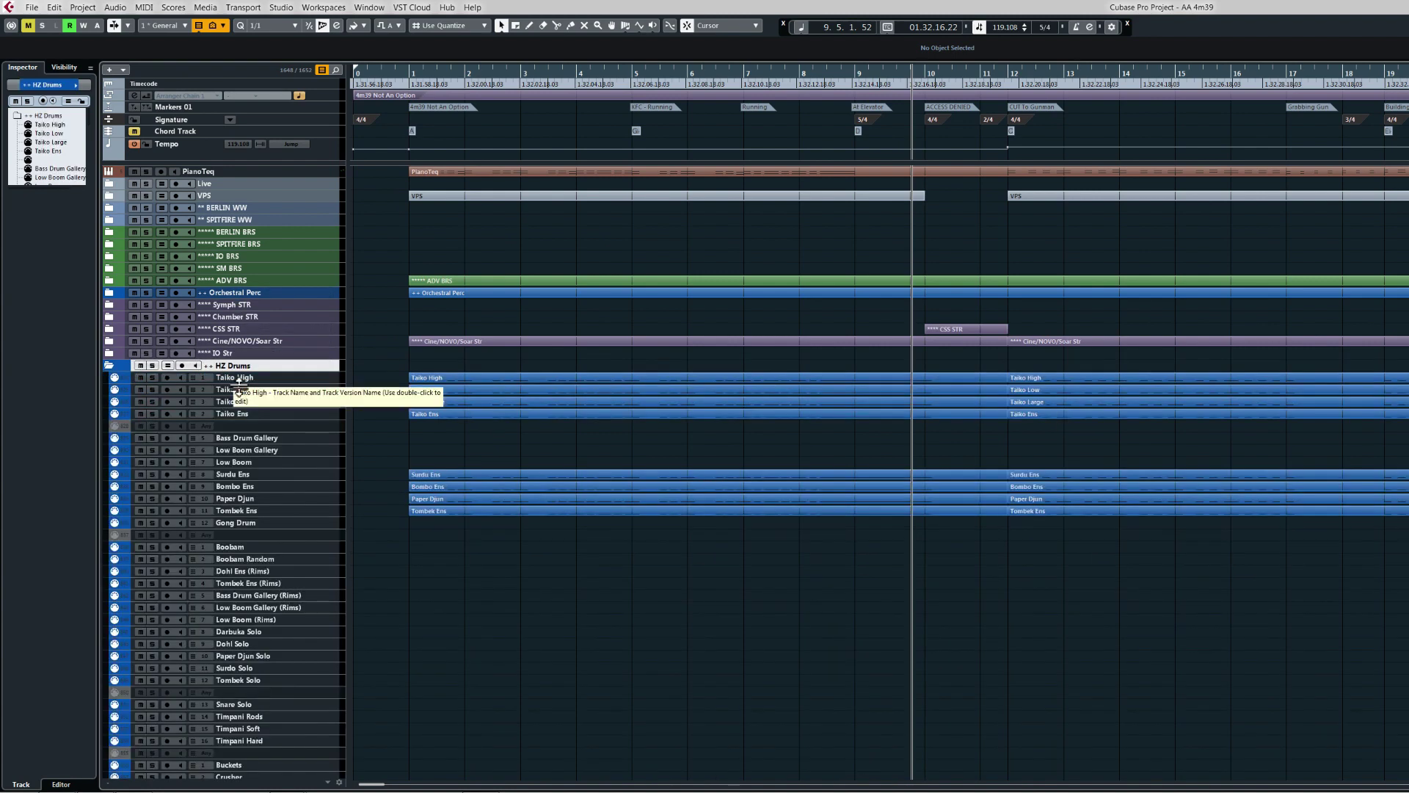
scroll(382, 504, down, 6)
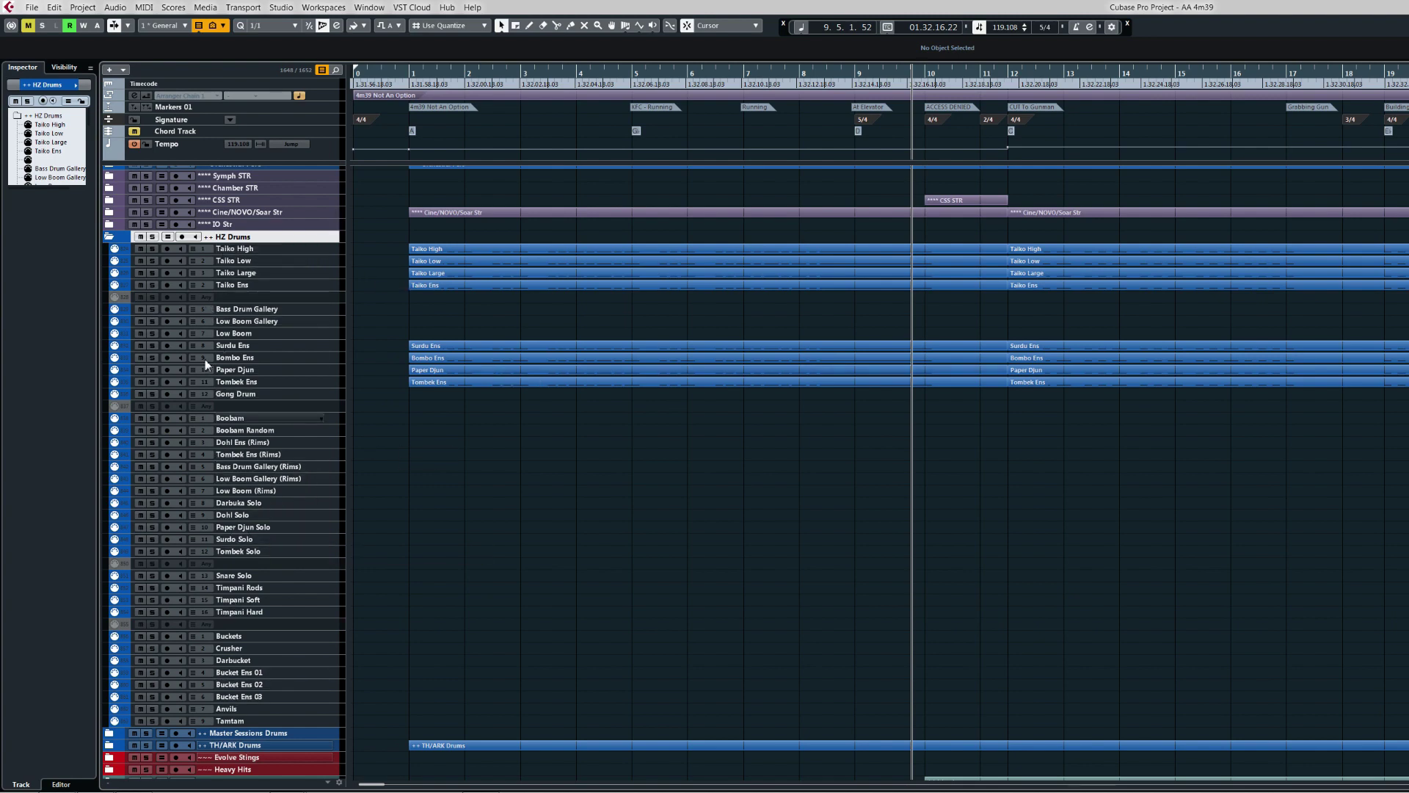
click(111, 237)
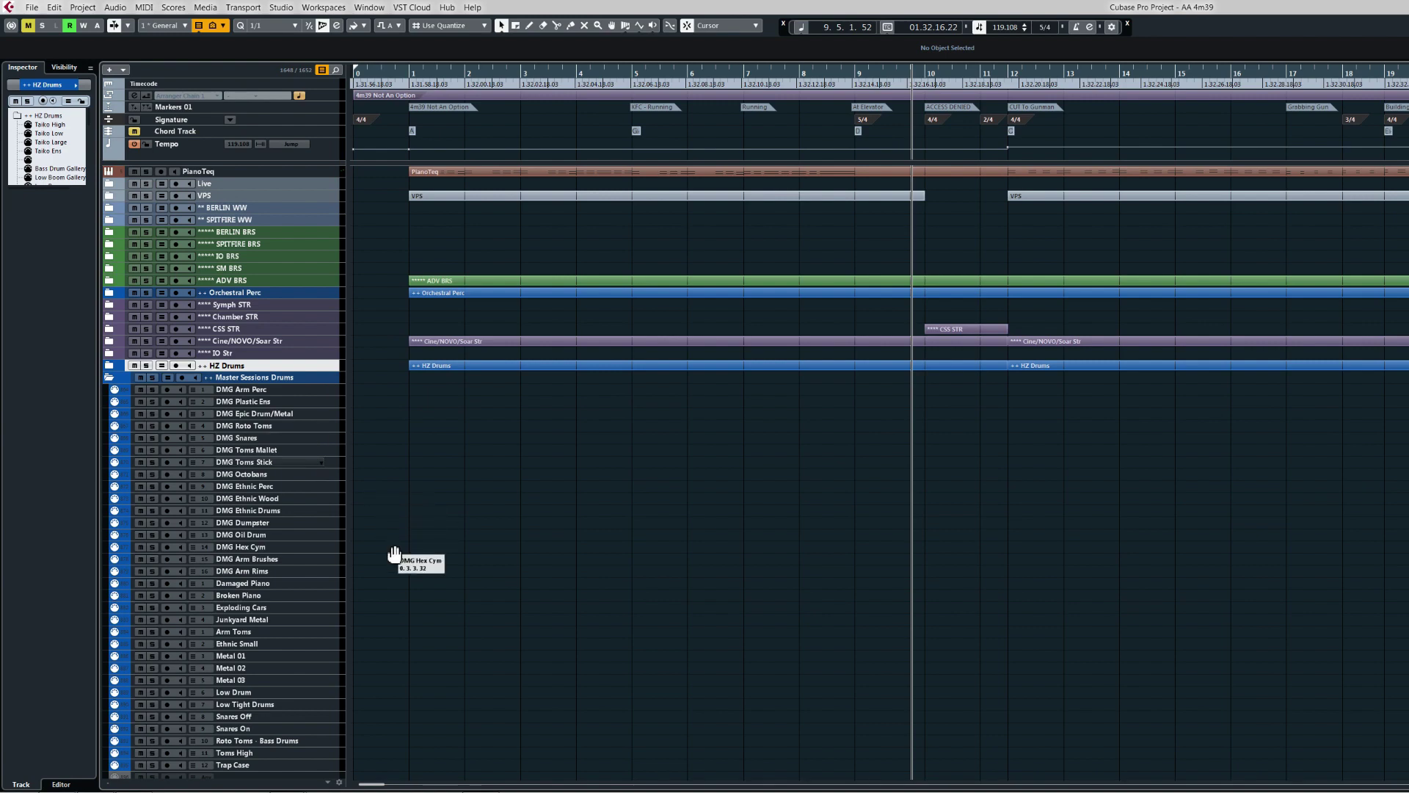
Step: Examine the Master Sessions Drums tracks from DMG Arm Perc down to Sticks, and fold the folder closed
scroll(392, 547, down, 3)
scroll(396, 443, down, 2)
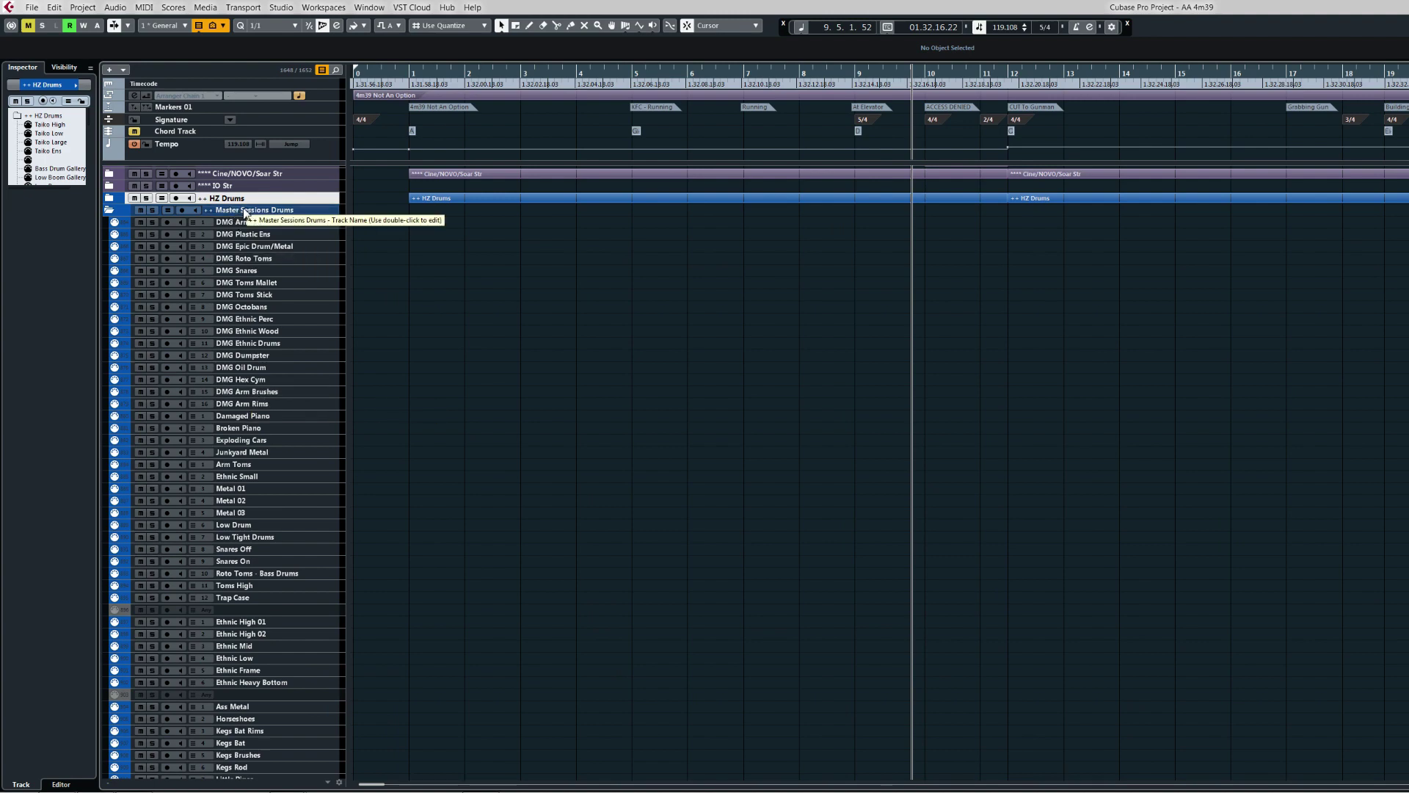
scroll(372, 490, down, 2)
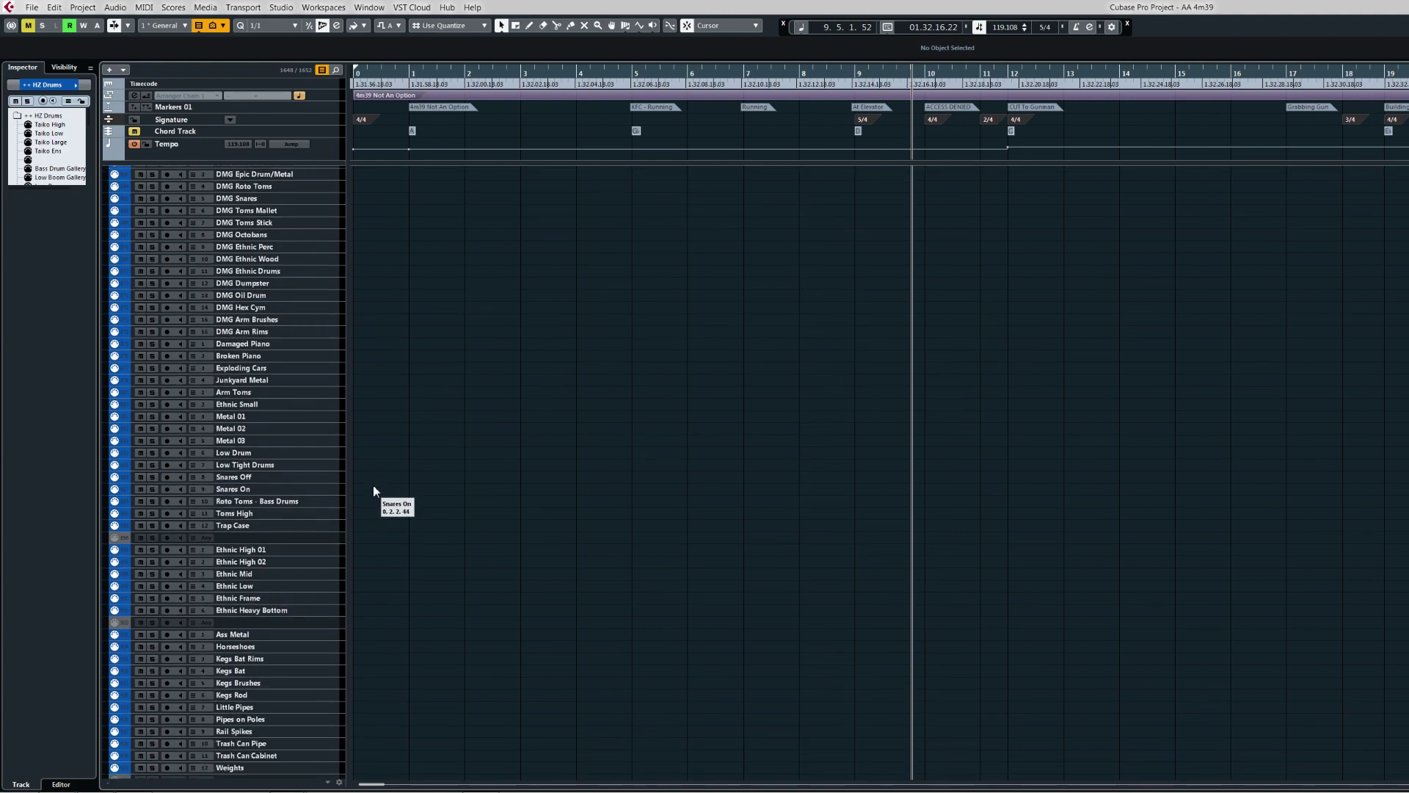
scroll(374, 490, down, 2)
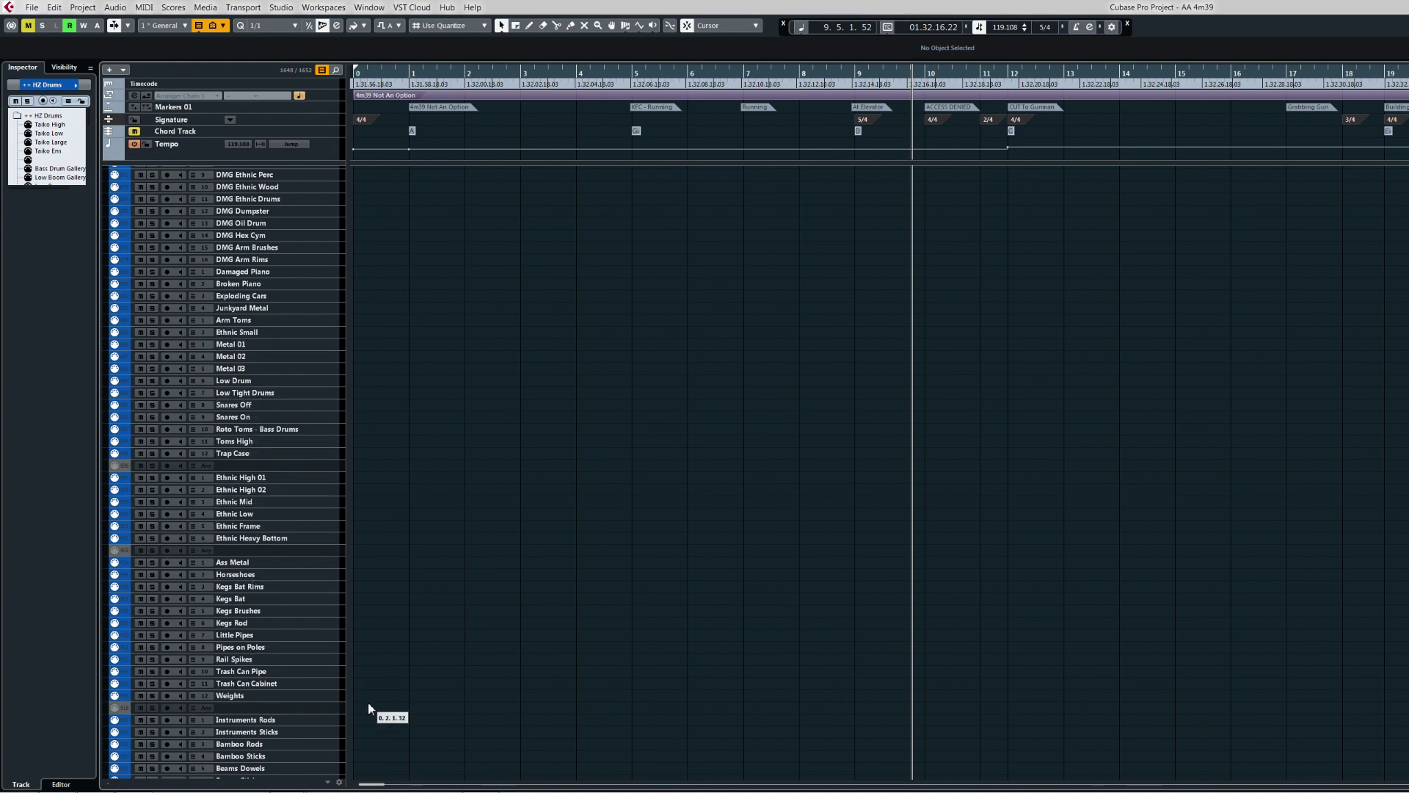
scroll(370, 681, down, 1)
scroll(381, 543, down, 5)
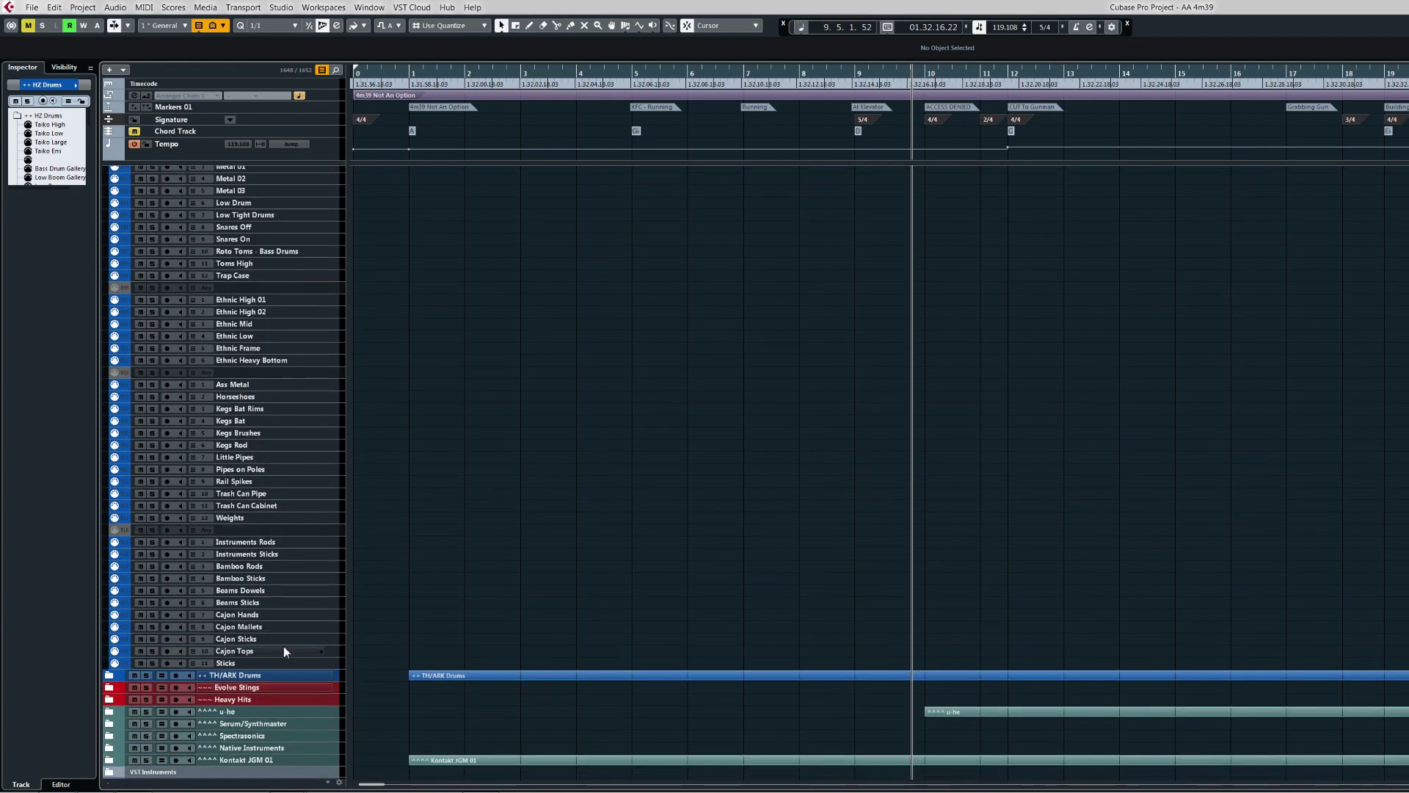
scroll(409, 301, up, 8)
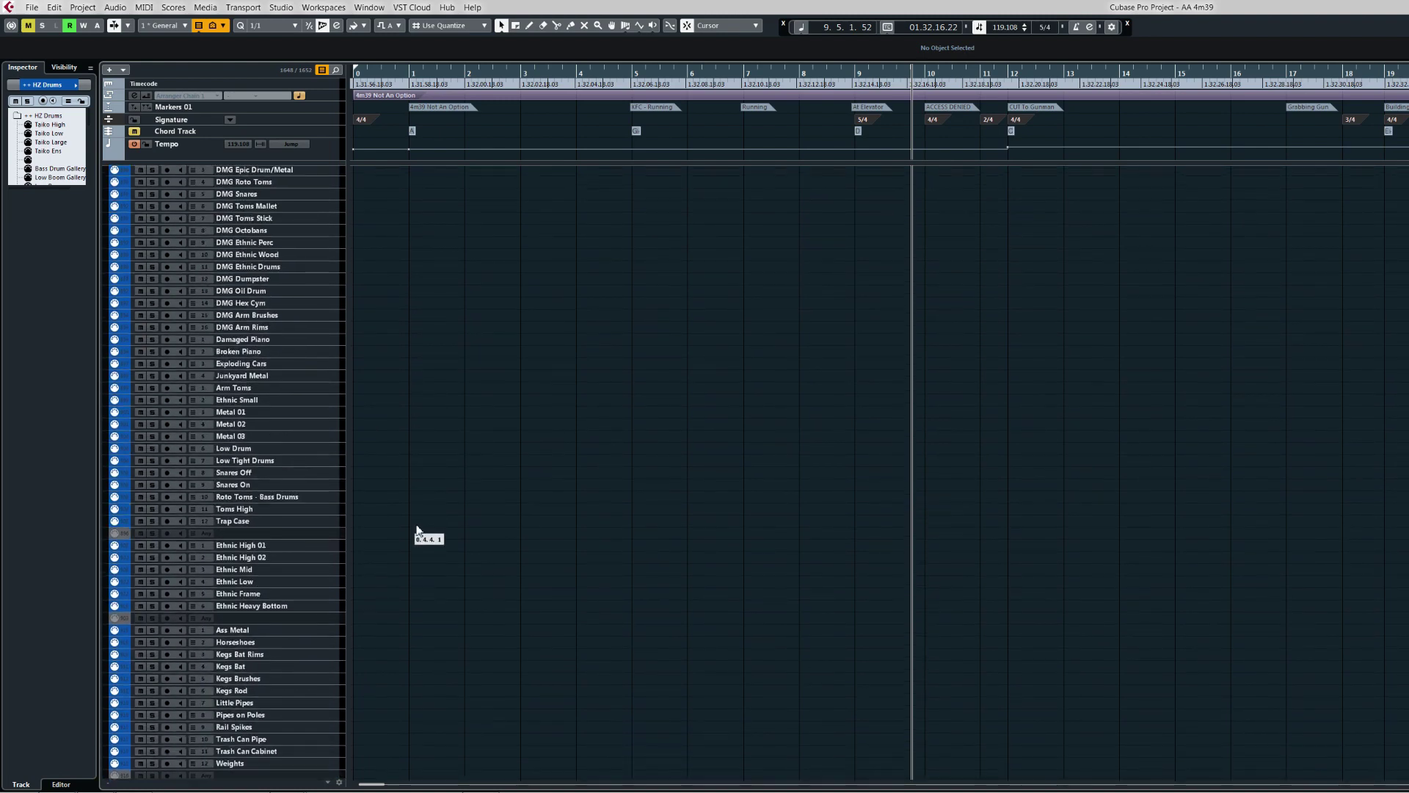
scroll(416, 530, up, 6)
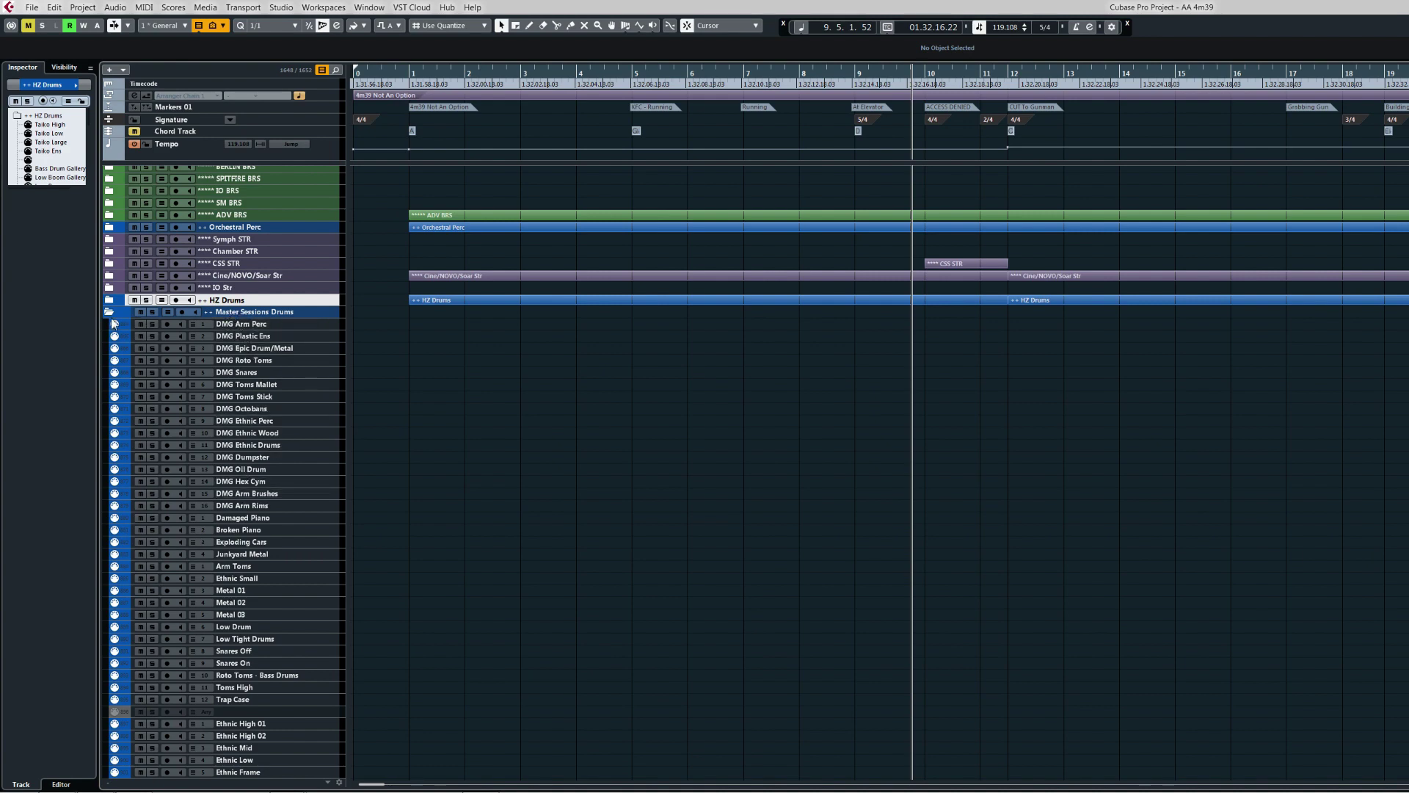
click(110, 313)
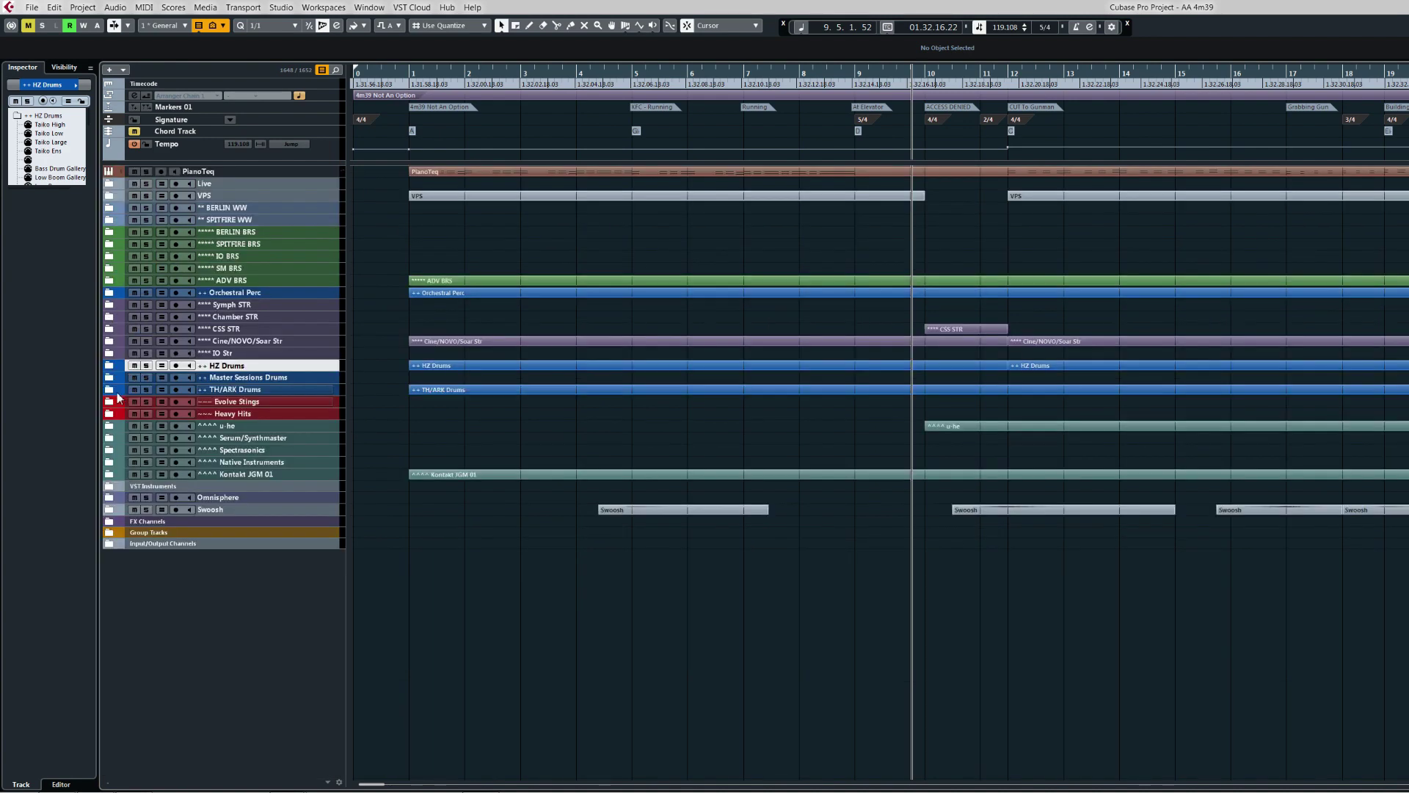
Step: Open the TH/ARK Drums folder, examine its TH, ARK Perc and STR drum tracks, and fold it closed
click(110, 390)
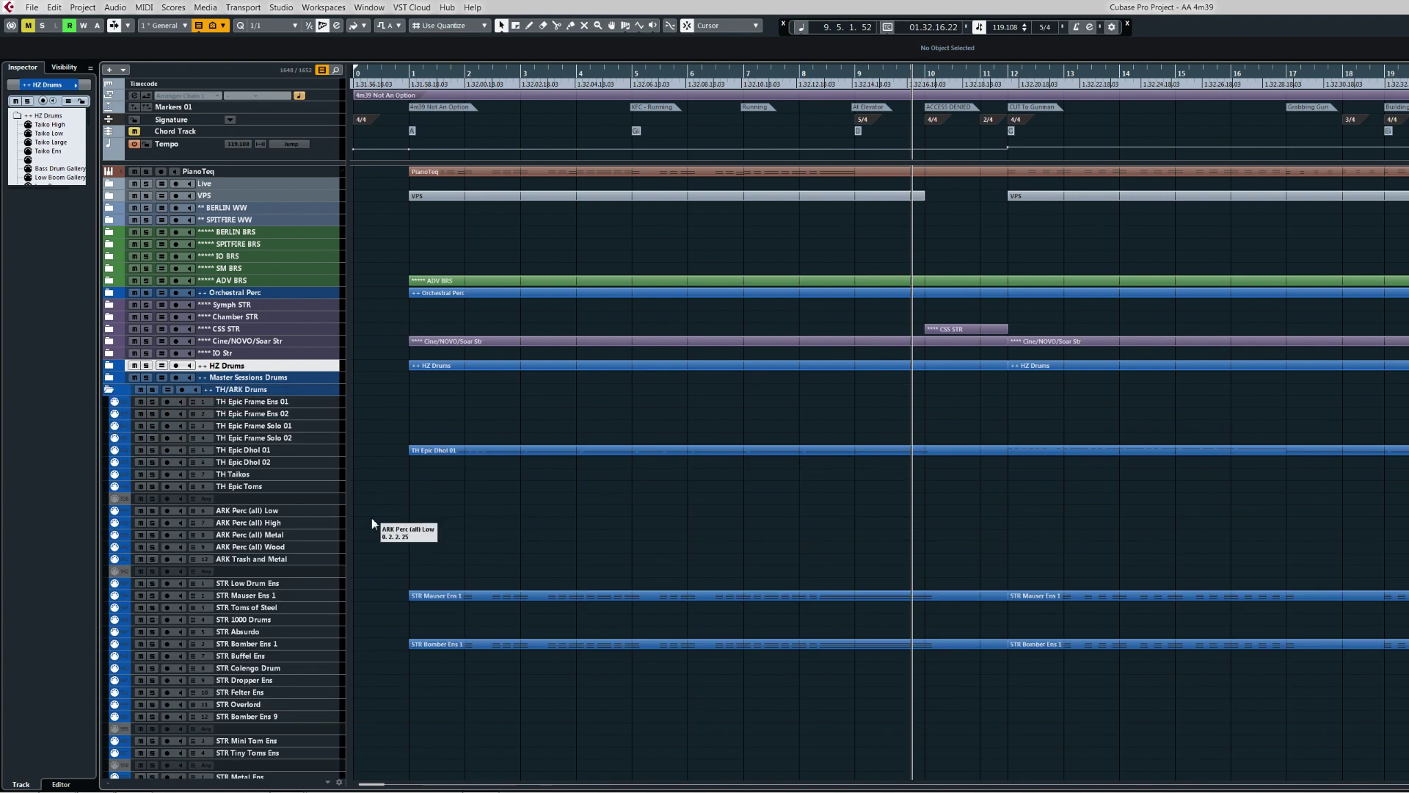
scroll(366, 531, down, 1)
scroll(367, 534, down, 4)
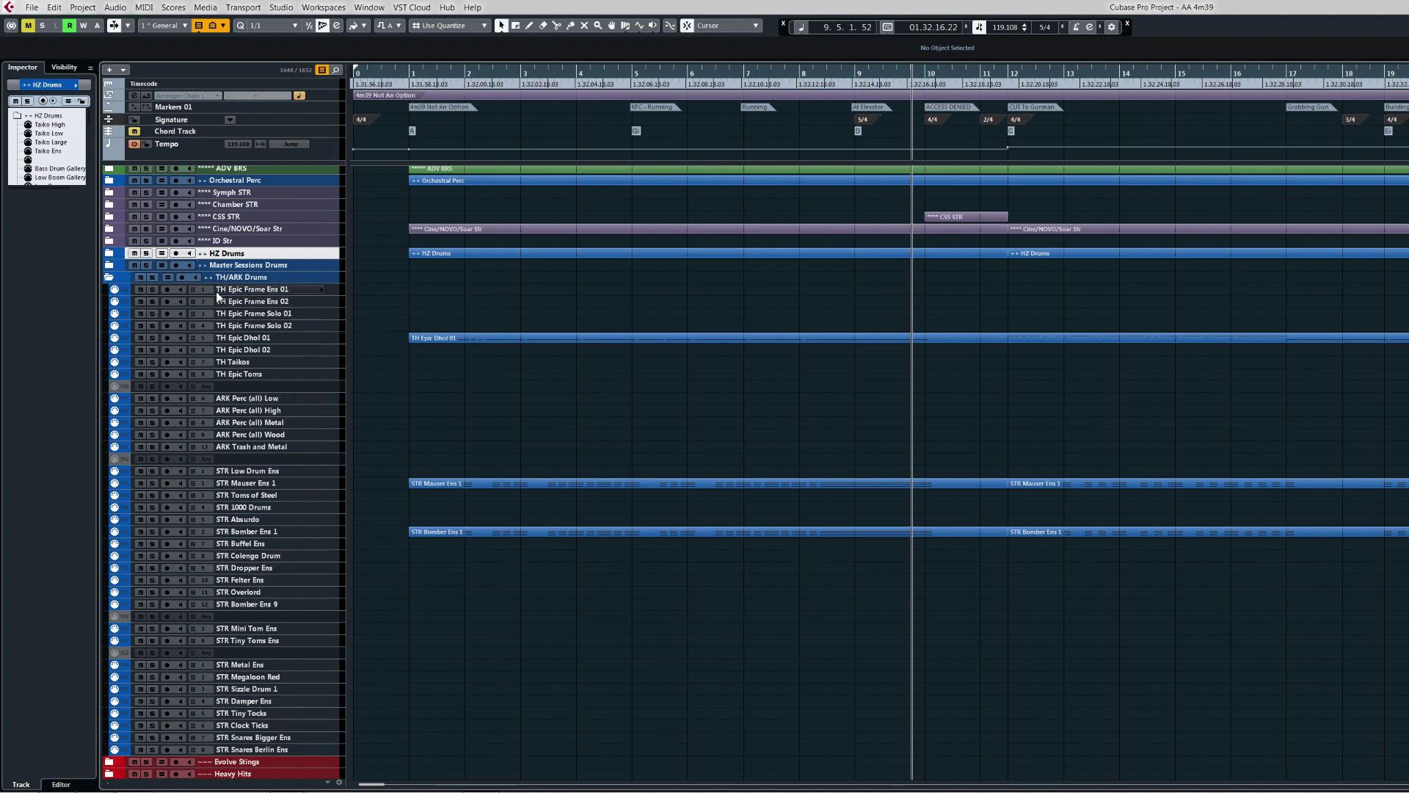
key(ctrl+shift+f)
Step: Select and open the Evolve Stings folder, and examine its STG tracks from Alien Womb through InTurn 1
click(227, 404)
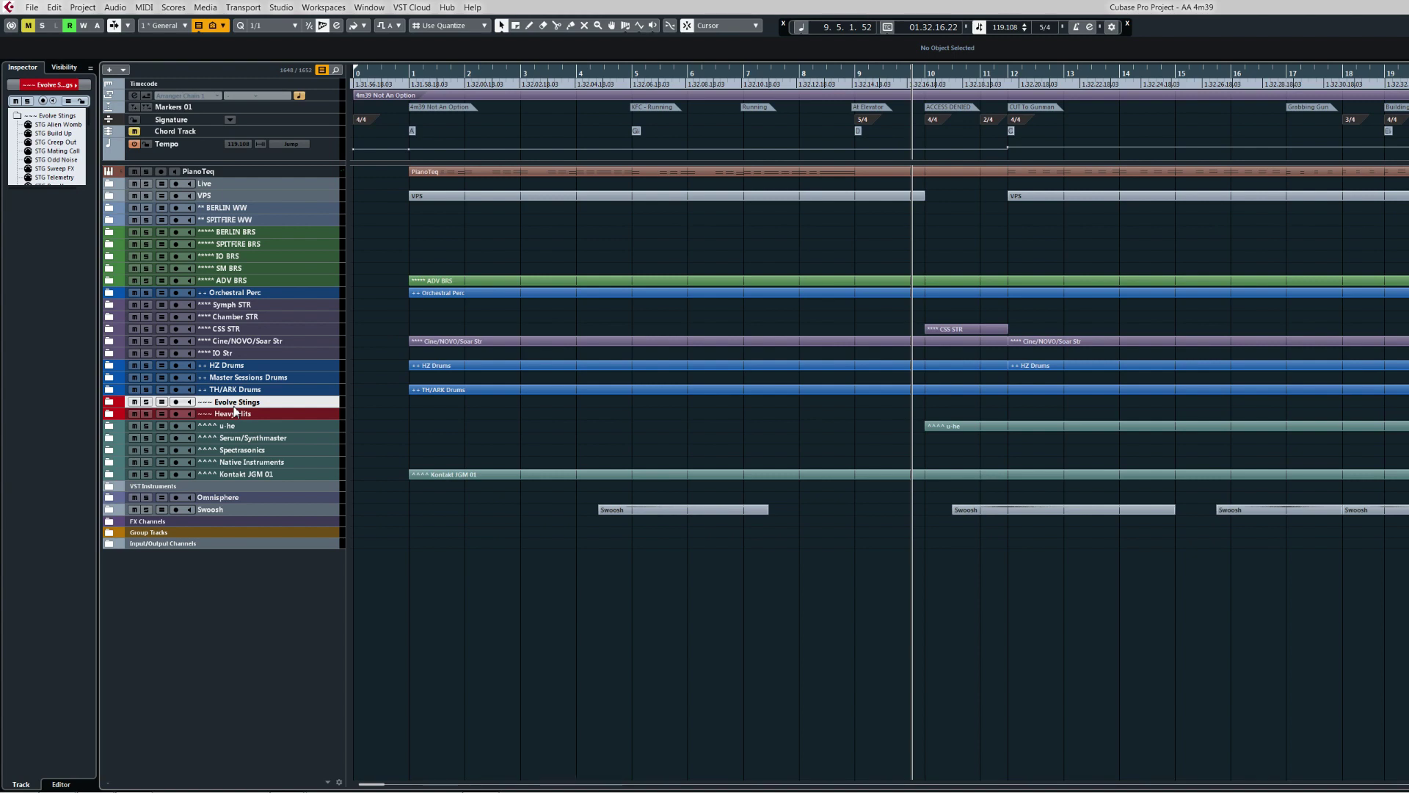
key(Return)
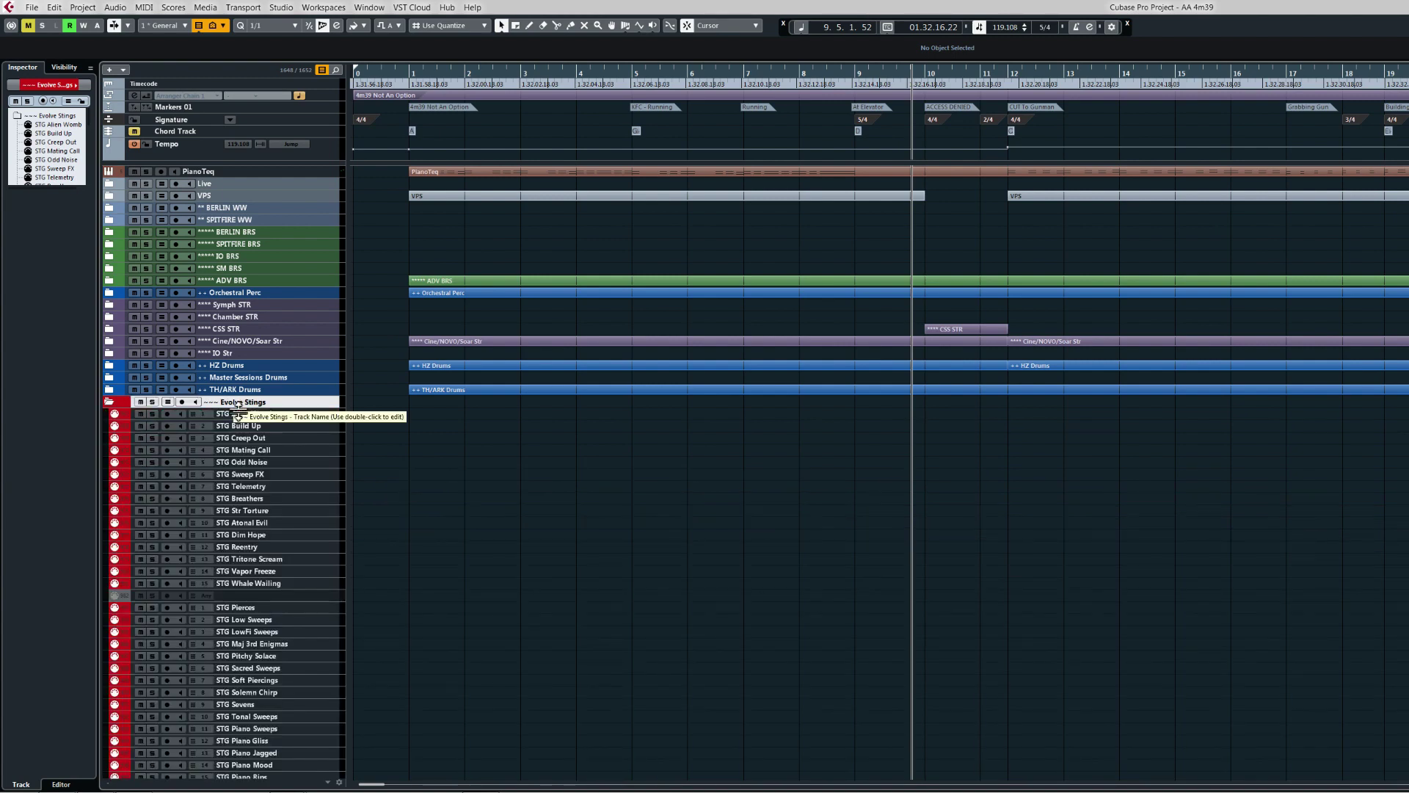
scroll(385, 565, down, 5)
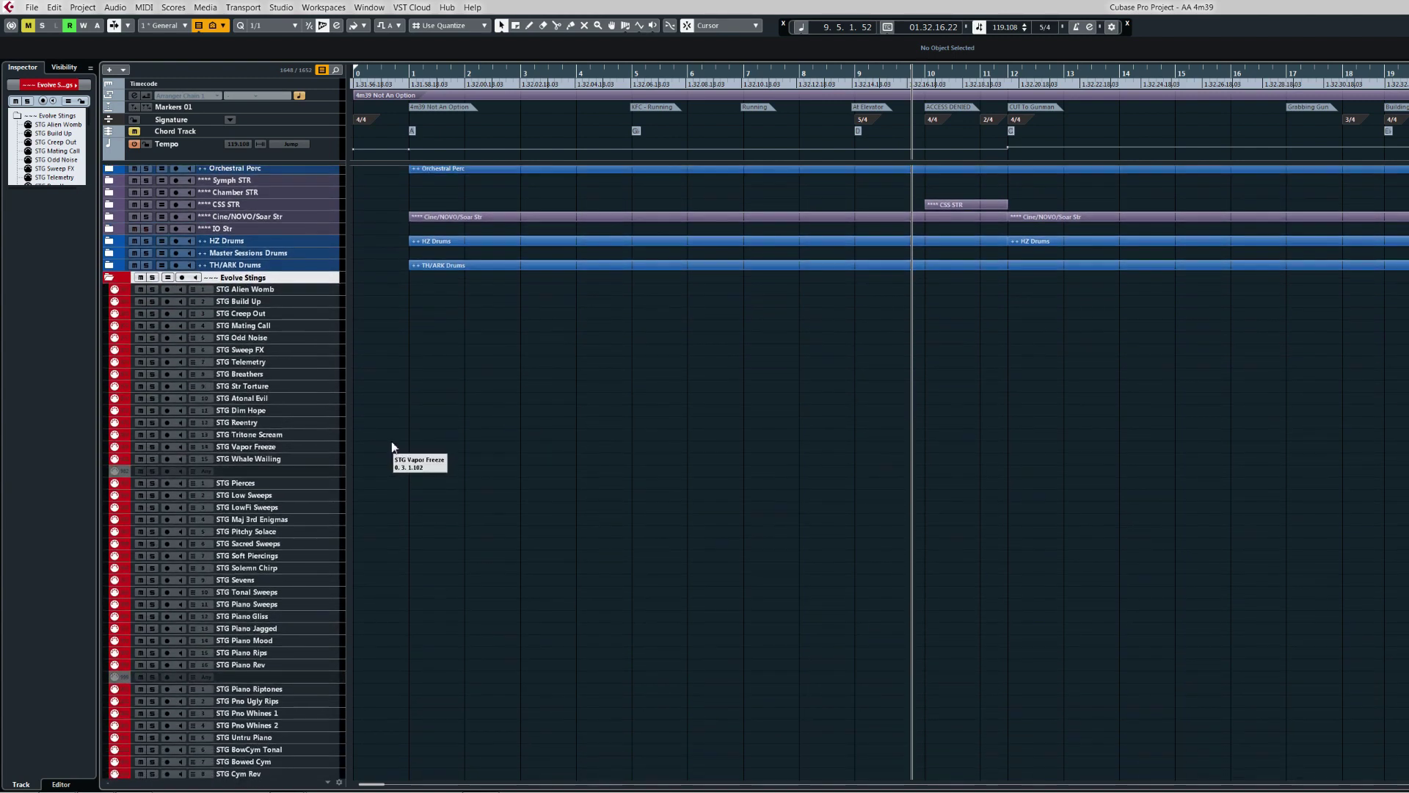
scroll(401, 270, down, 3)
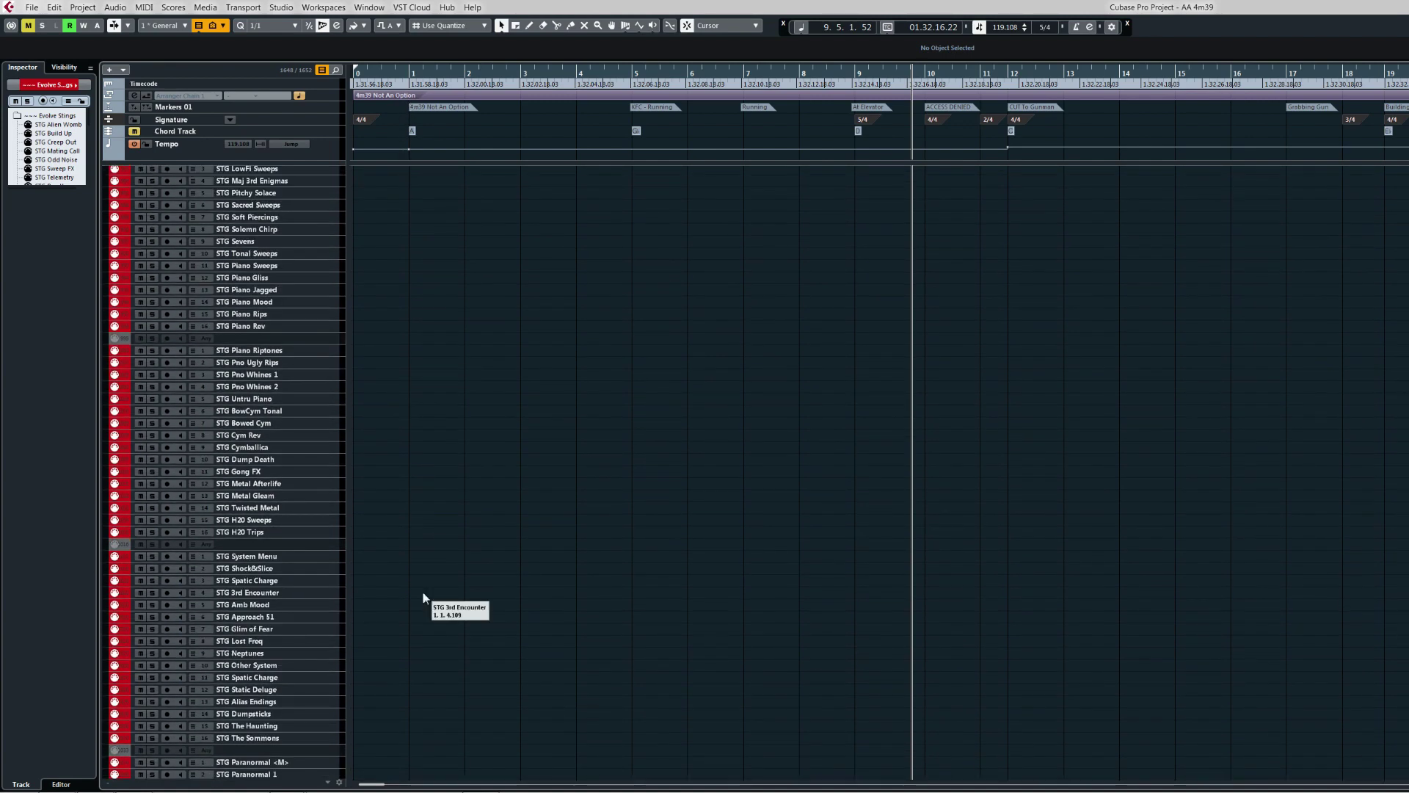
scroll(379, 655, down, 3)
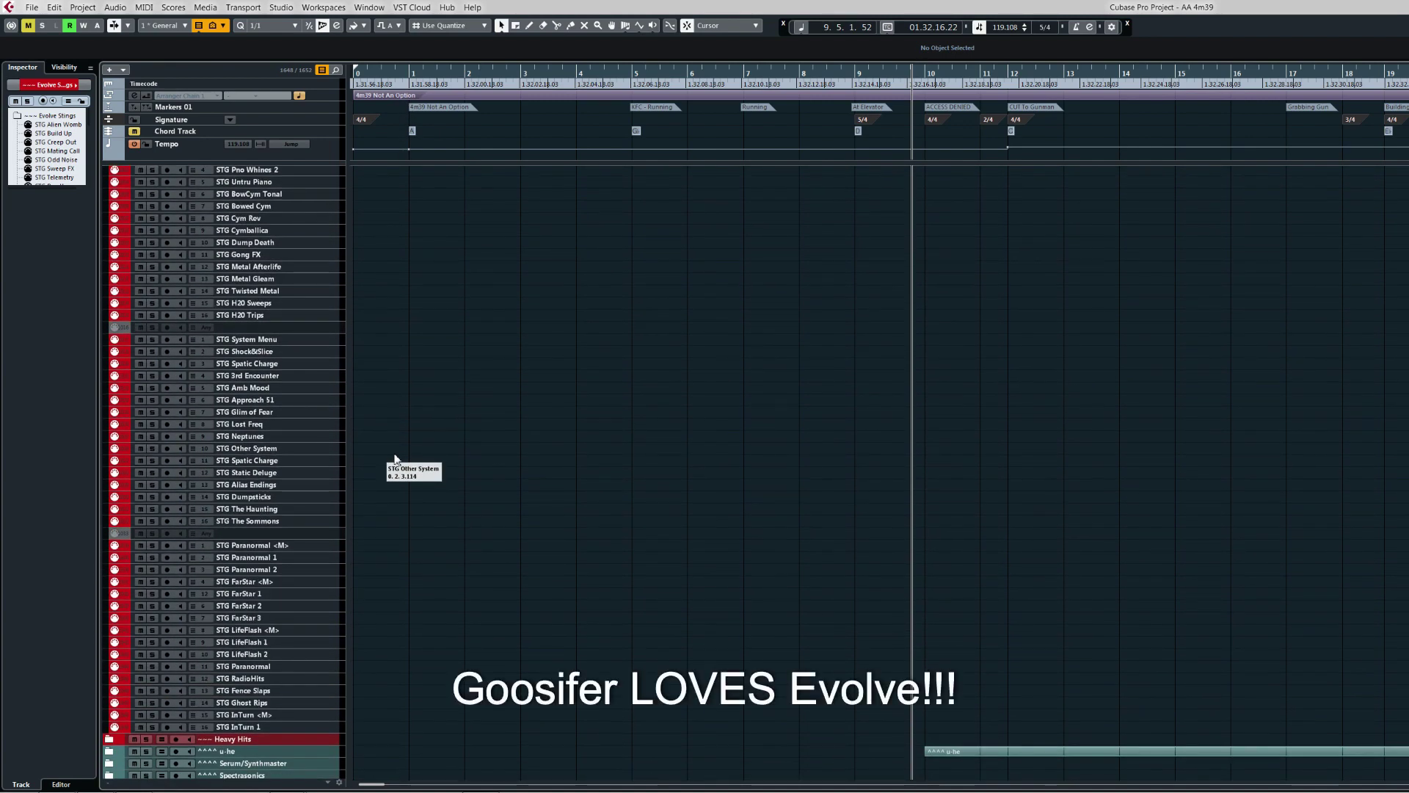
scroll(400, 473, up, 3)
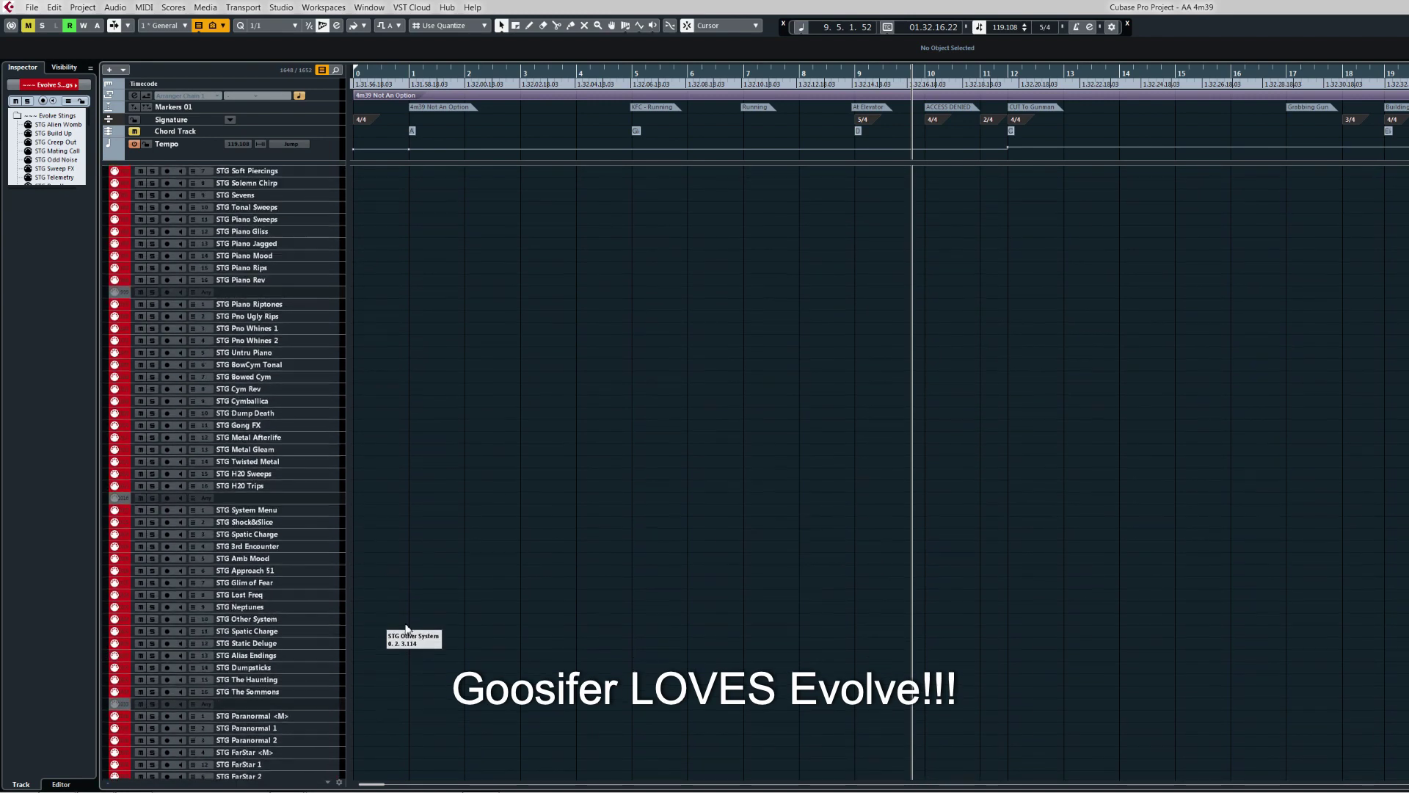
scroll(393, 330, up, 3)
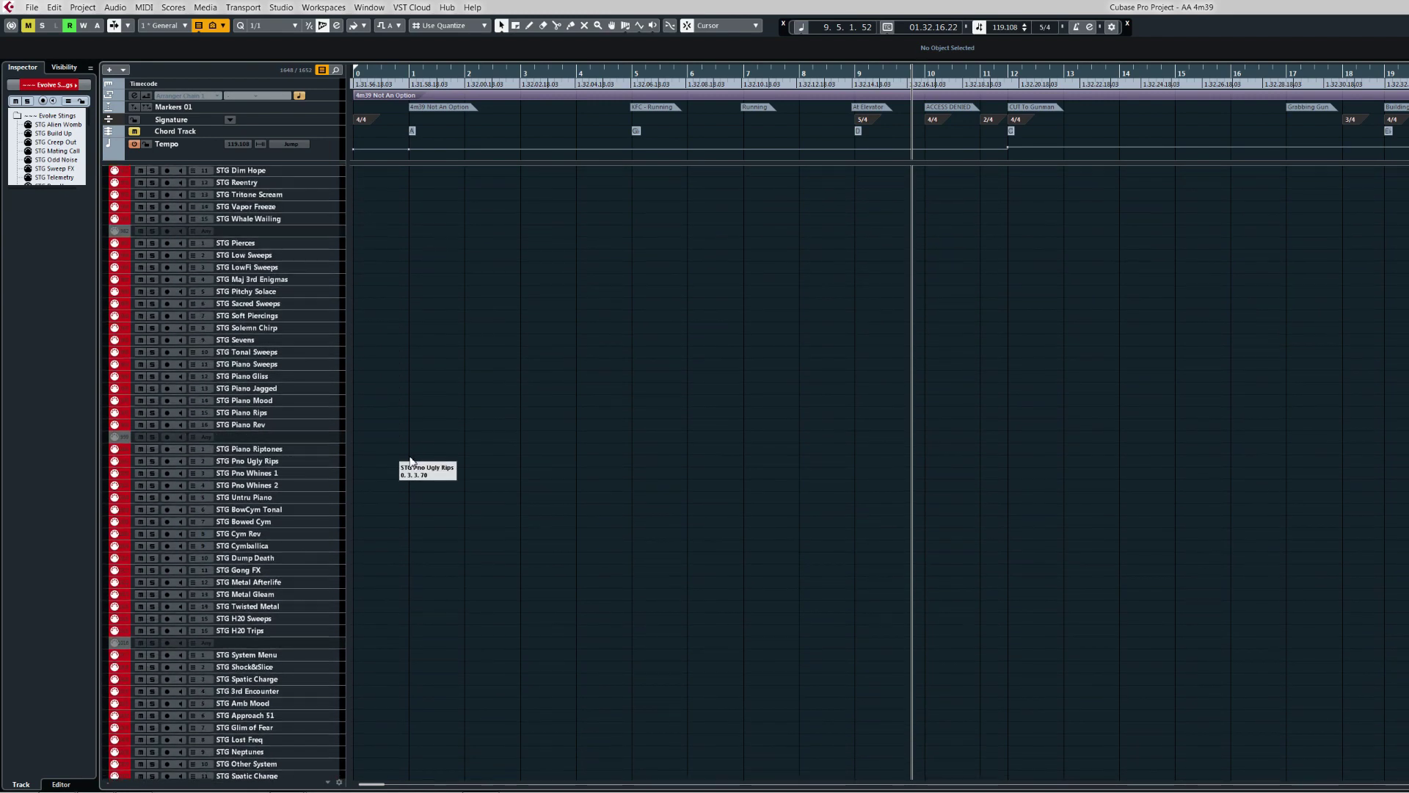
scroll(410, 461, up, 3)
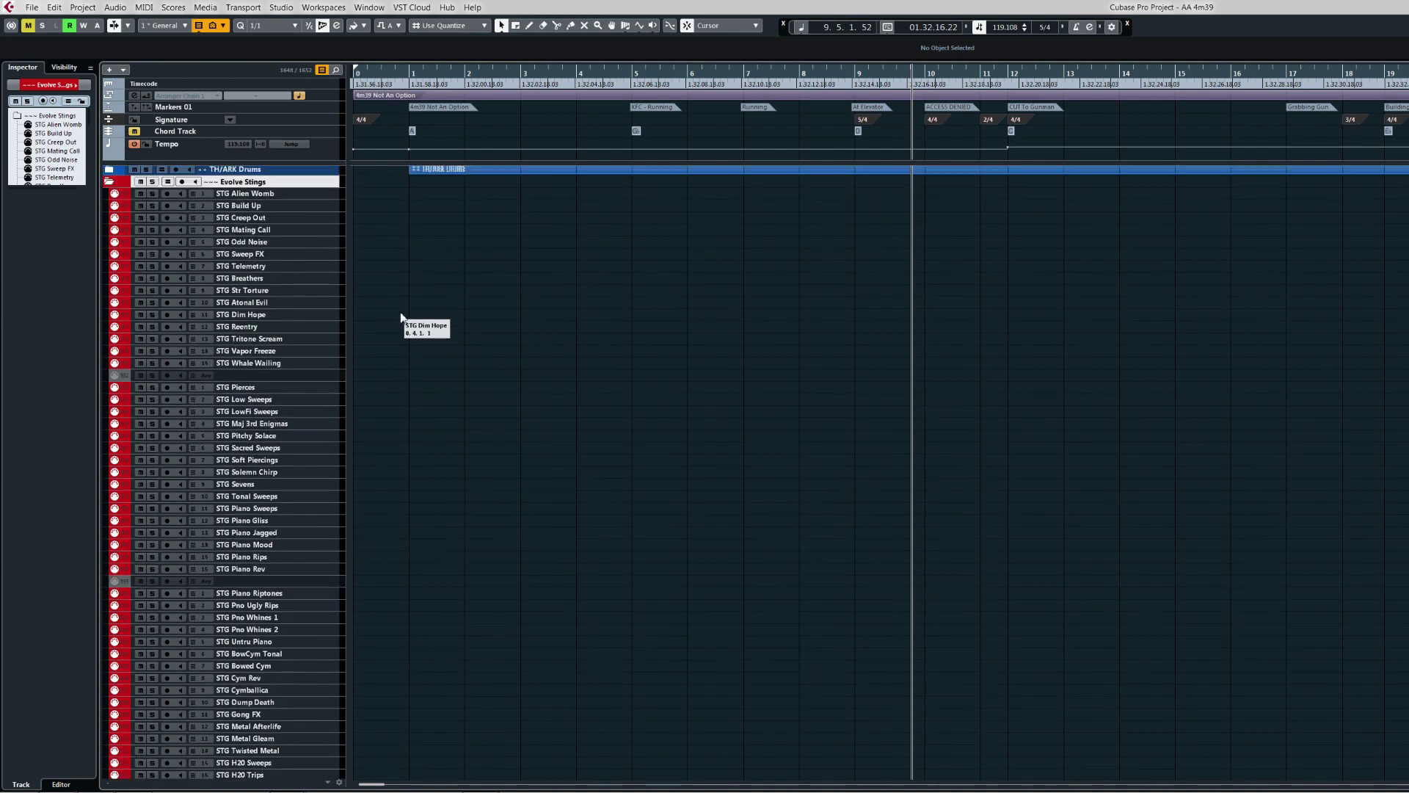
scroll(408, 455, up, 3)
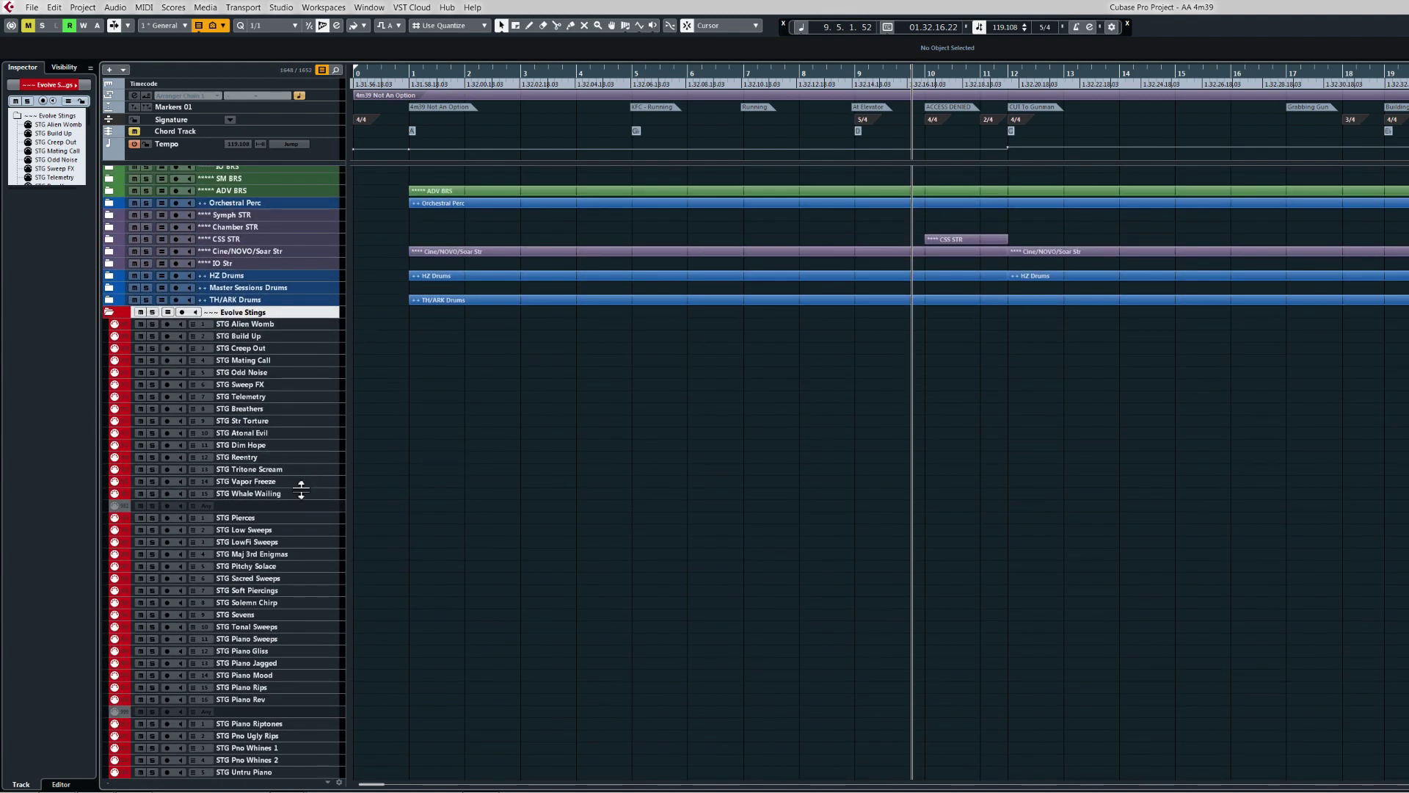
Step: Select the STG Reentry track, look over the neighbouring sting tracks, and fold the Evolve Stings folder closed
click(265, 458)
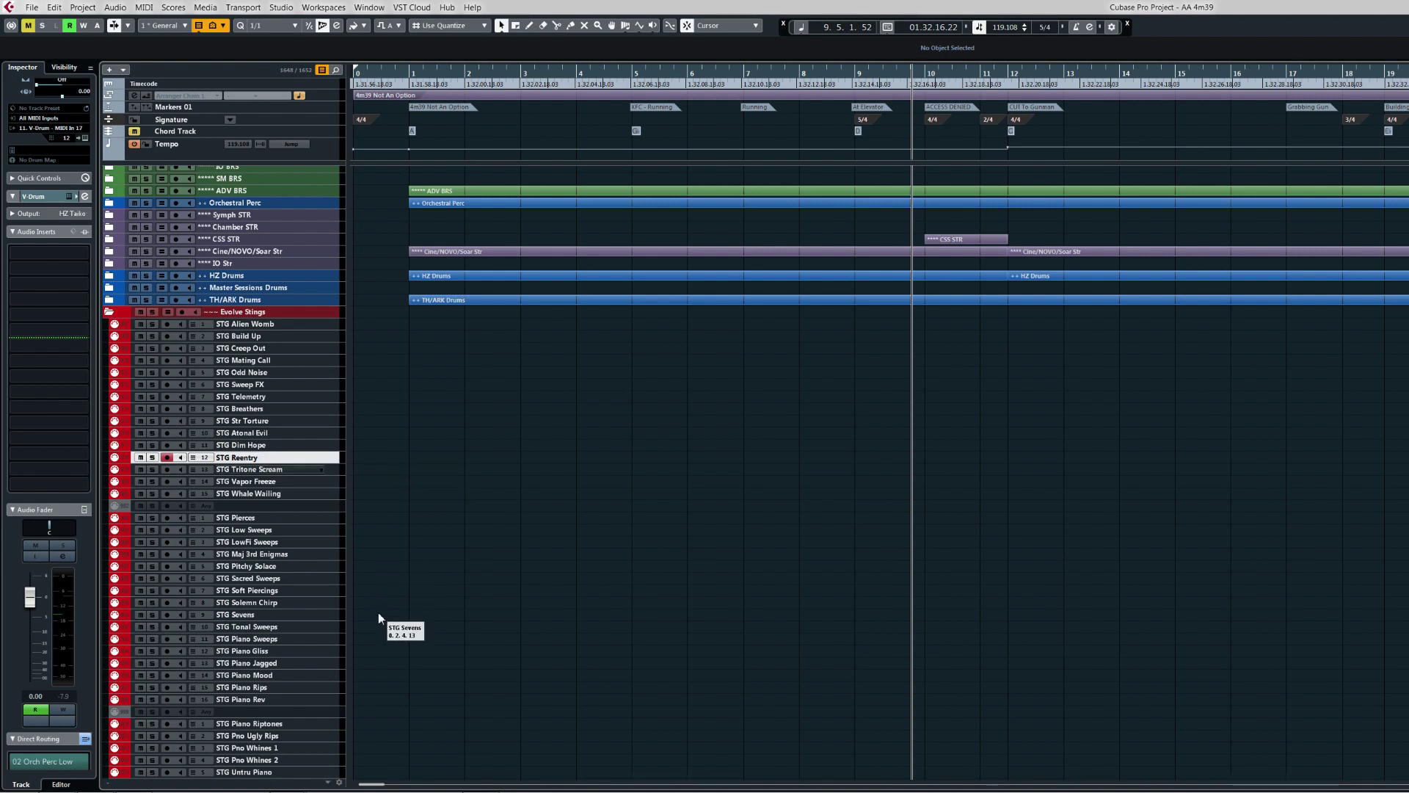
scroll(380, 616, down, 5)
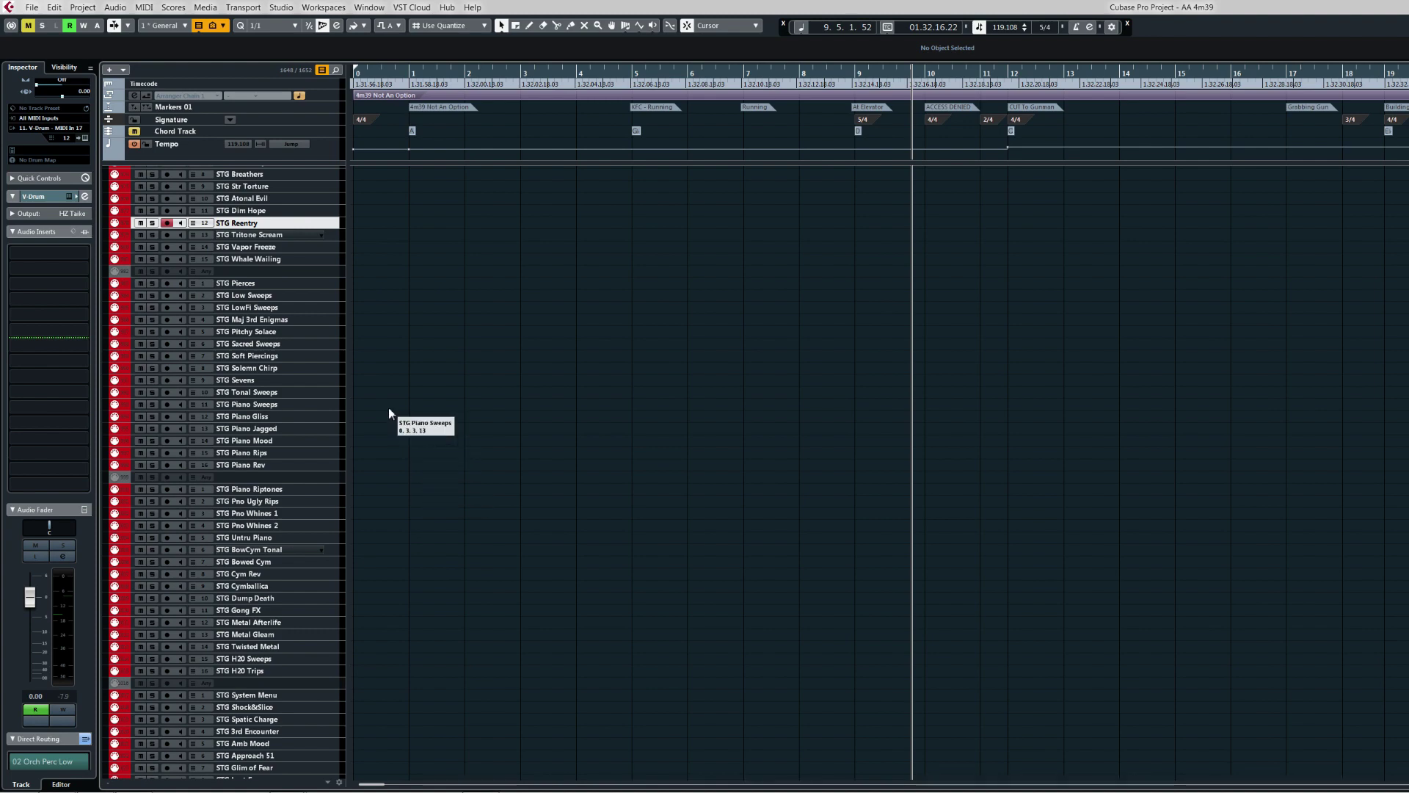
scroll(400, 527, up, 3)
scroll(400, 527, up, 4)
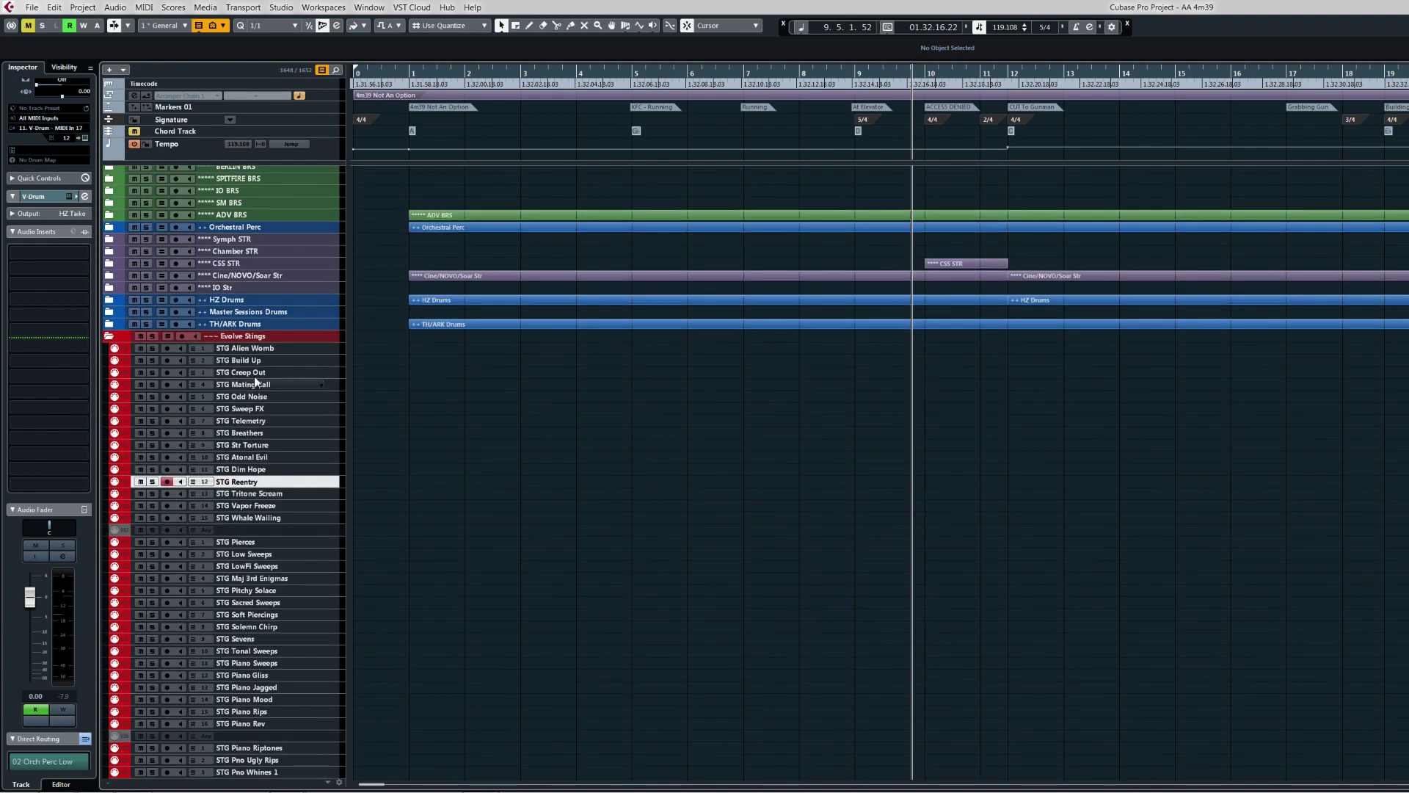
click(110, 336)
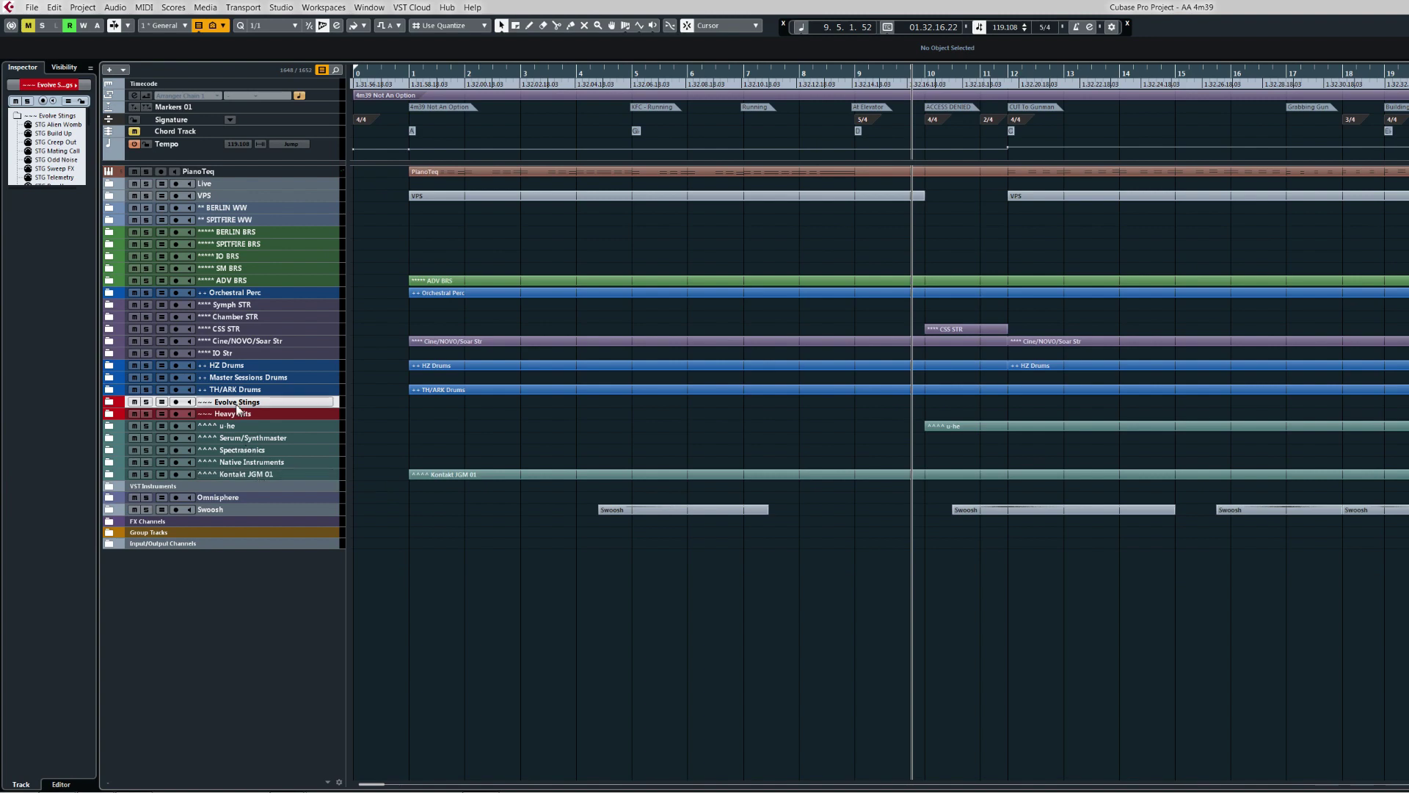
Step: Open the Heavy Hits folder, look through its hit and impact tracks, and select Aeon C through Aeon B
click(109, 413)
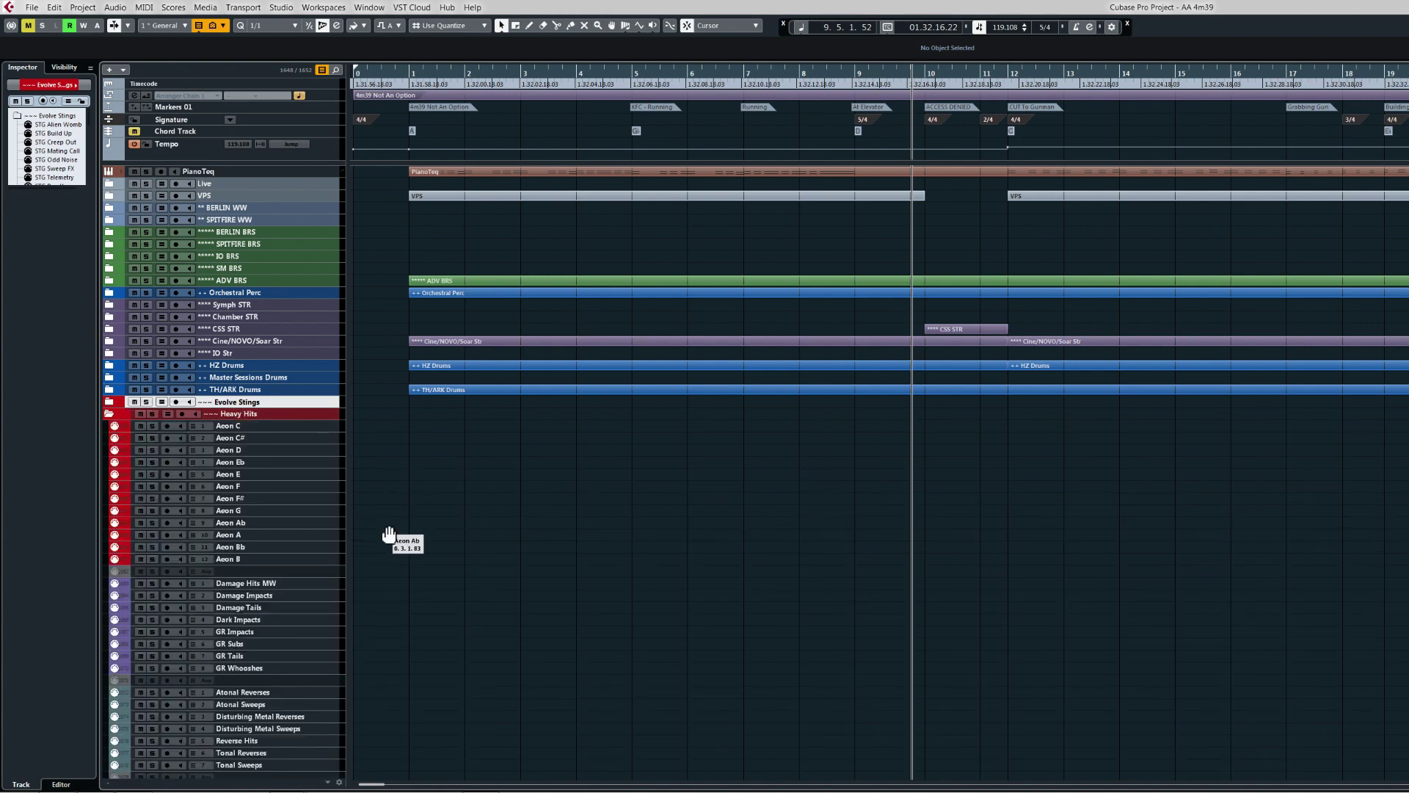
scroll(393, 371, down, 6)
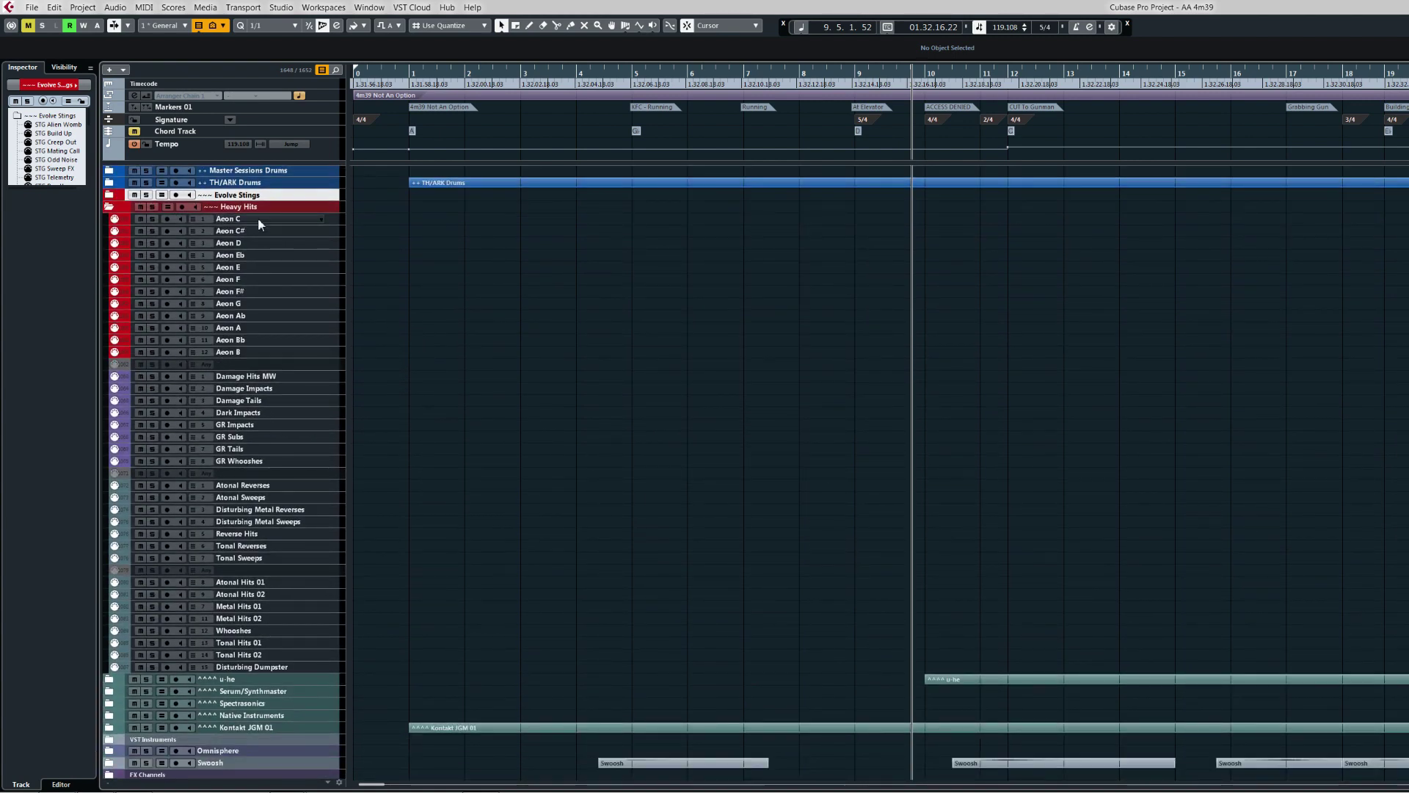
click(259, 224)
shift+click(254, 351)
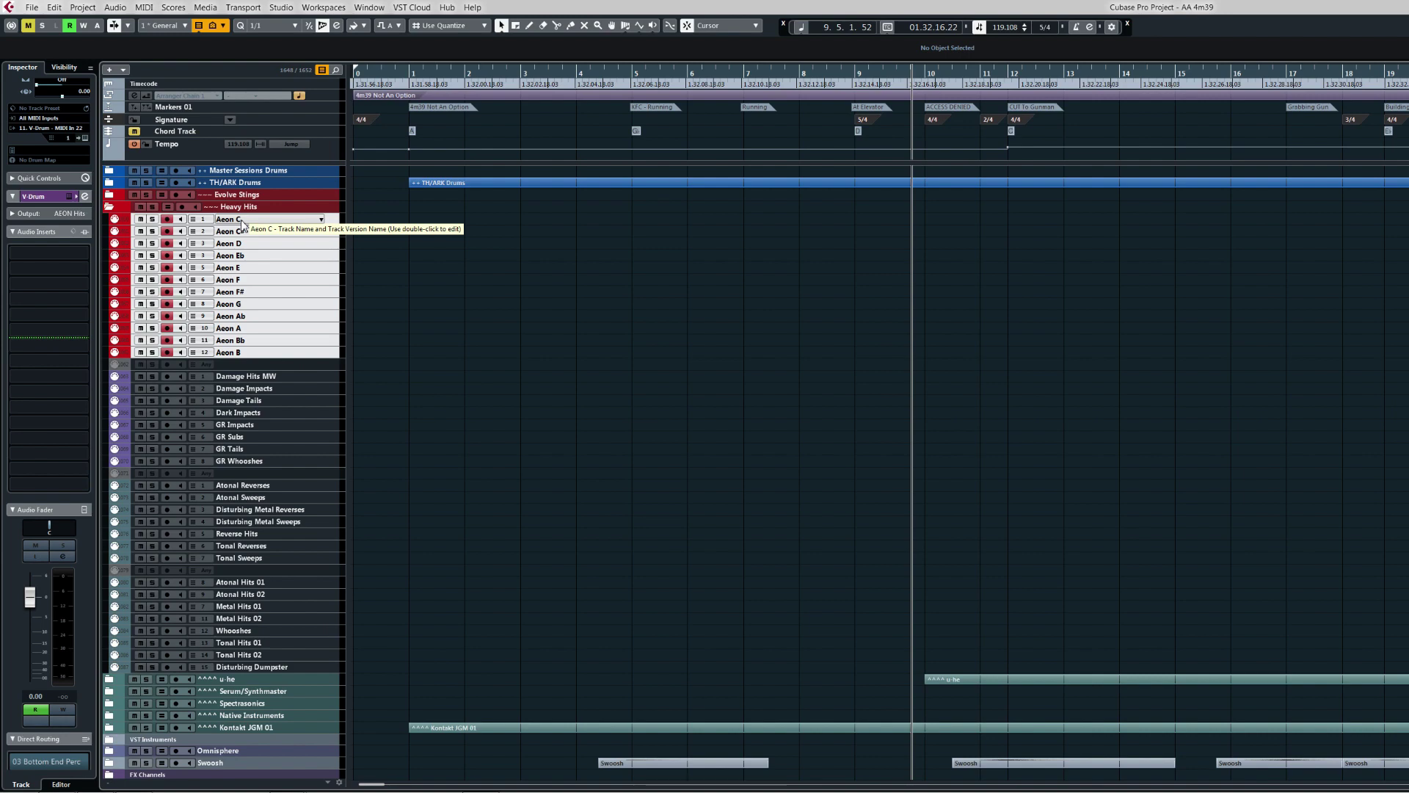
Step: Select the Aeon C, Aeon D and Aeon A tracks one at a time, and fold the Heavy Hits folder closed
click(247, 231)
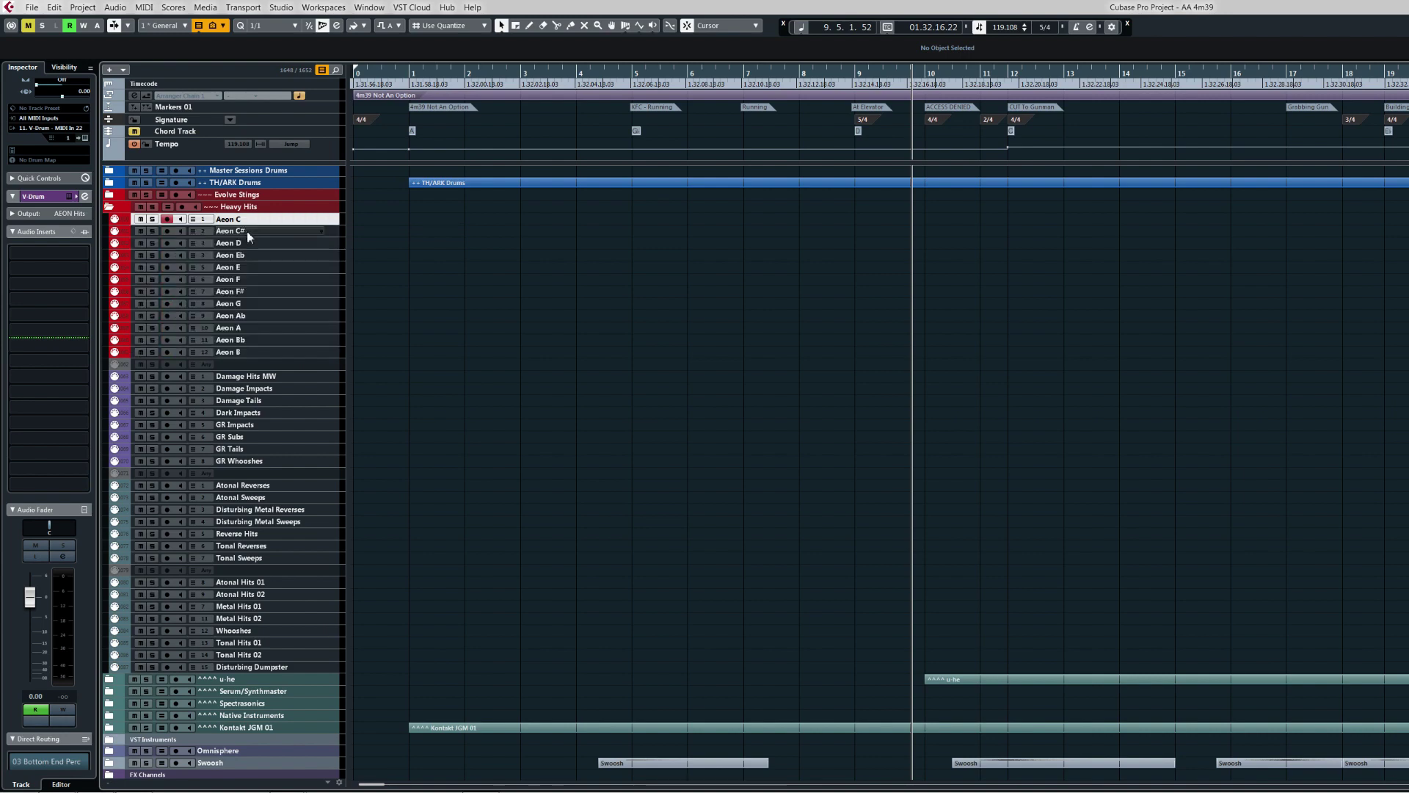
click(246, 241)
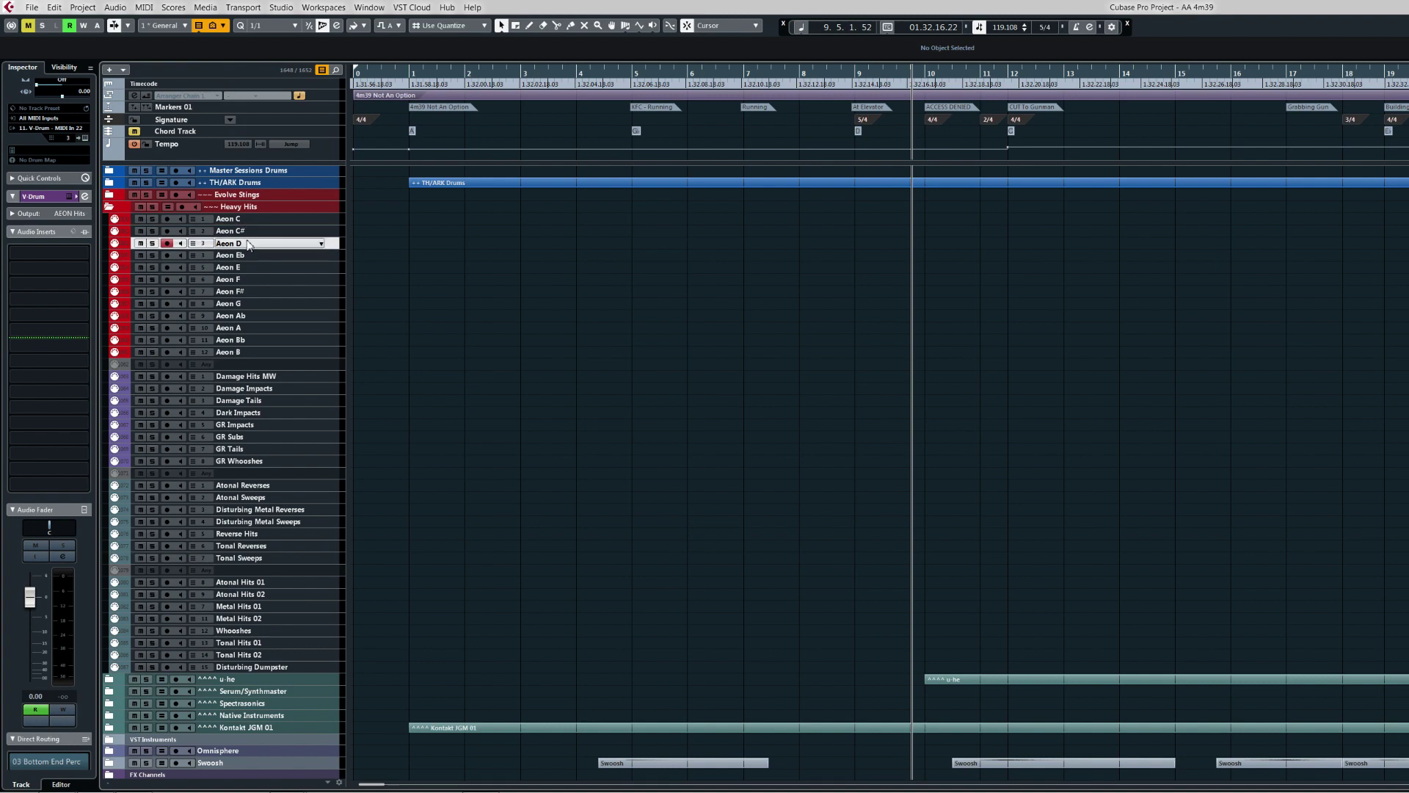
click(270, 327)
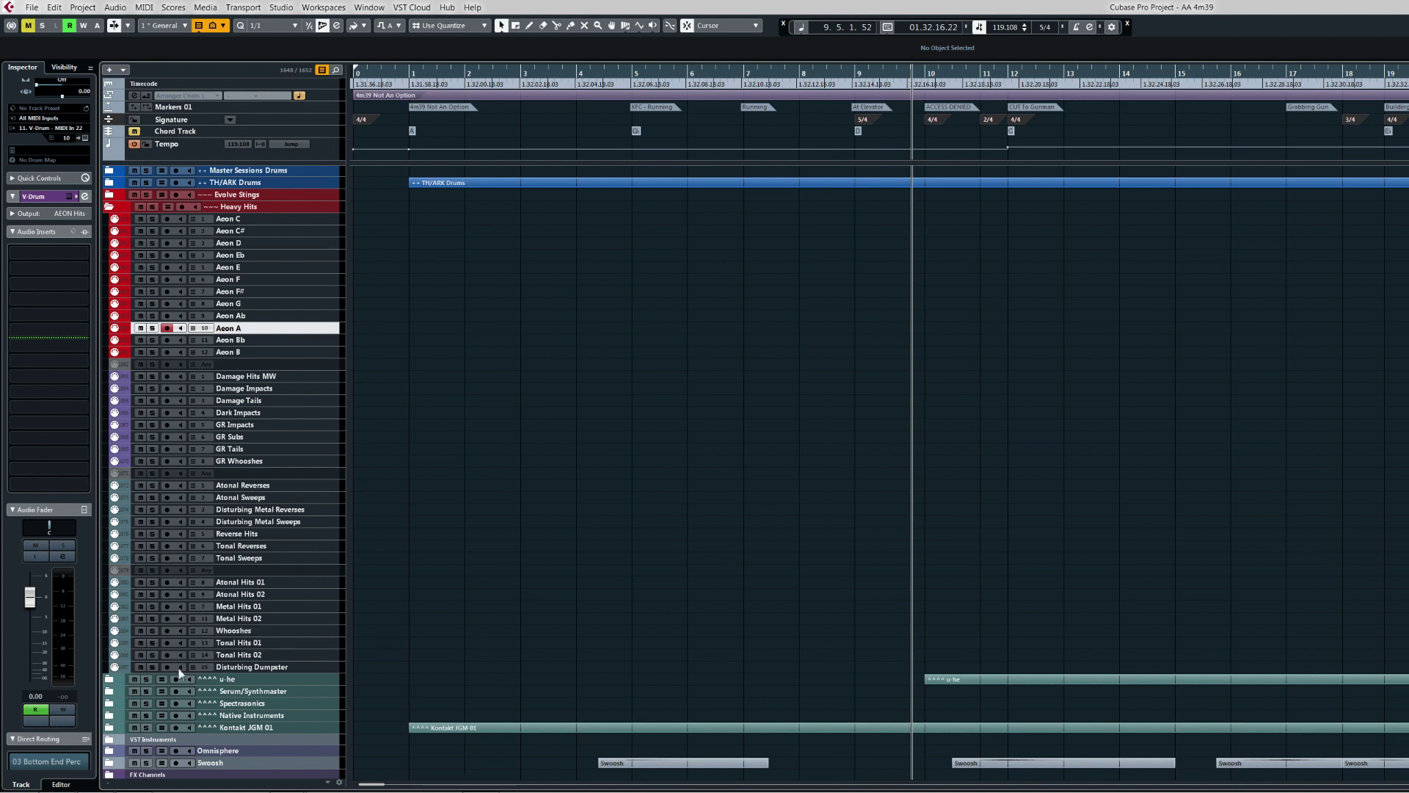
click(109, 206)
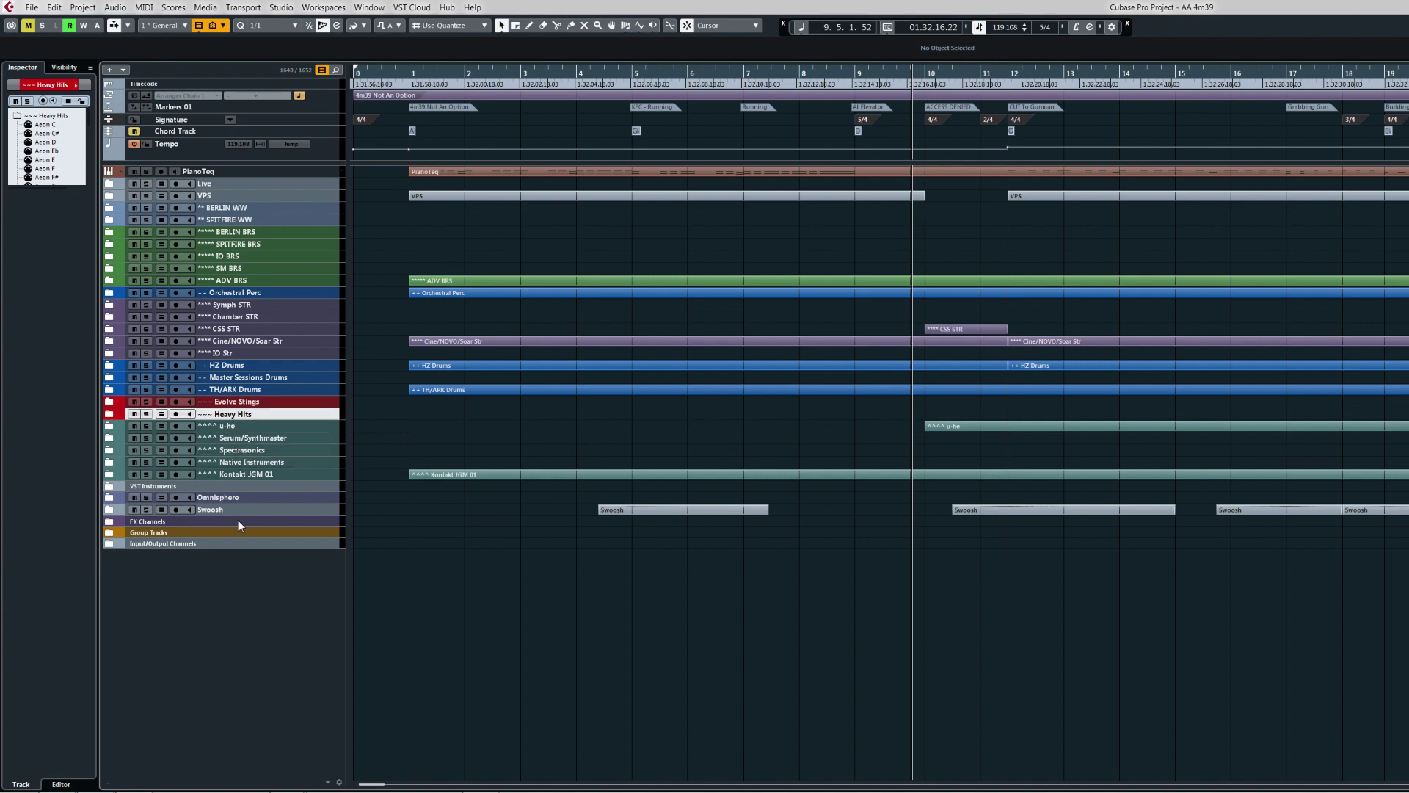
Step: Open the u-he folder and examine its Diva, Hoom, Zebra, HZ, Hive, REP1 and REP5 tracks
click(111, 427)
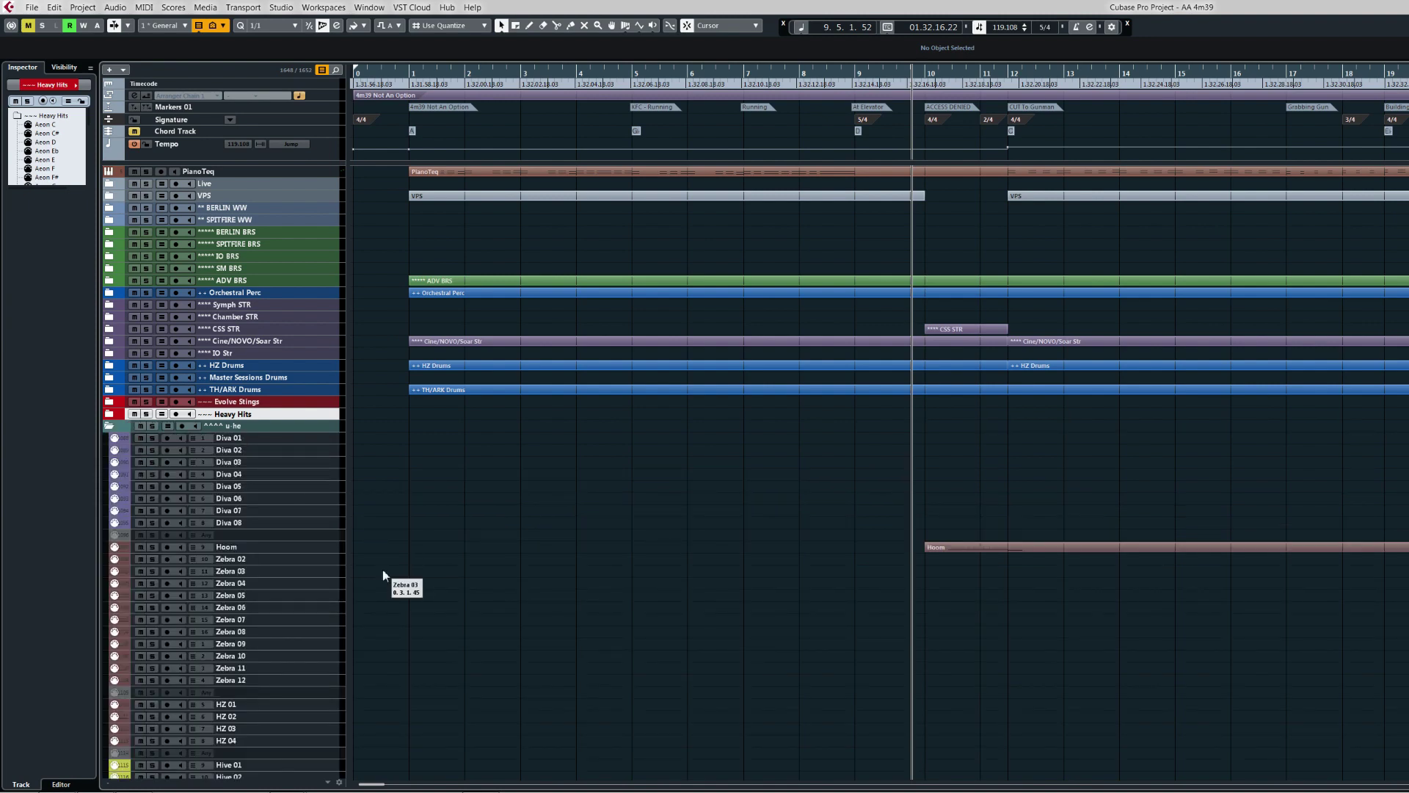
scroll(377, 595, down, 5)
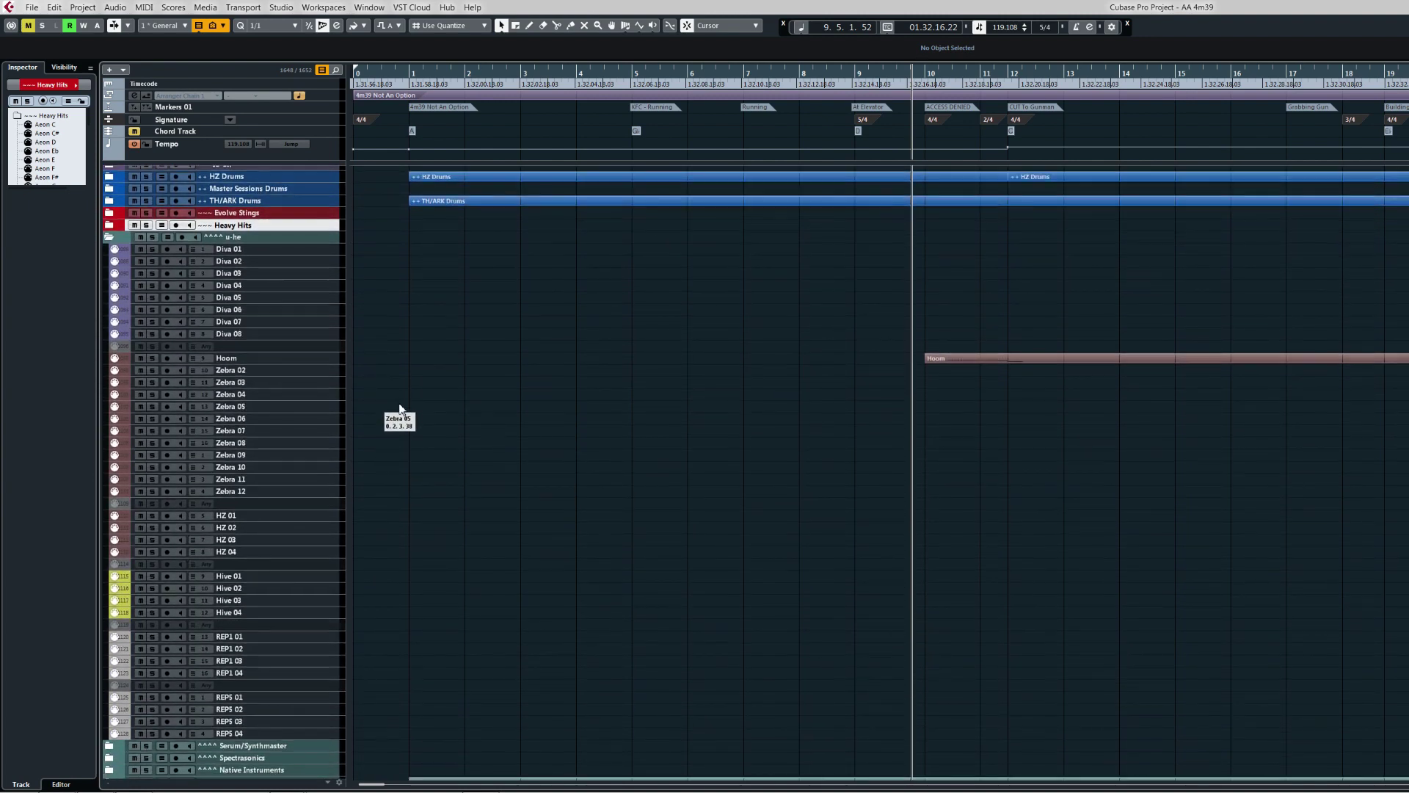
scroll(400, 411, up, 1)
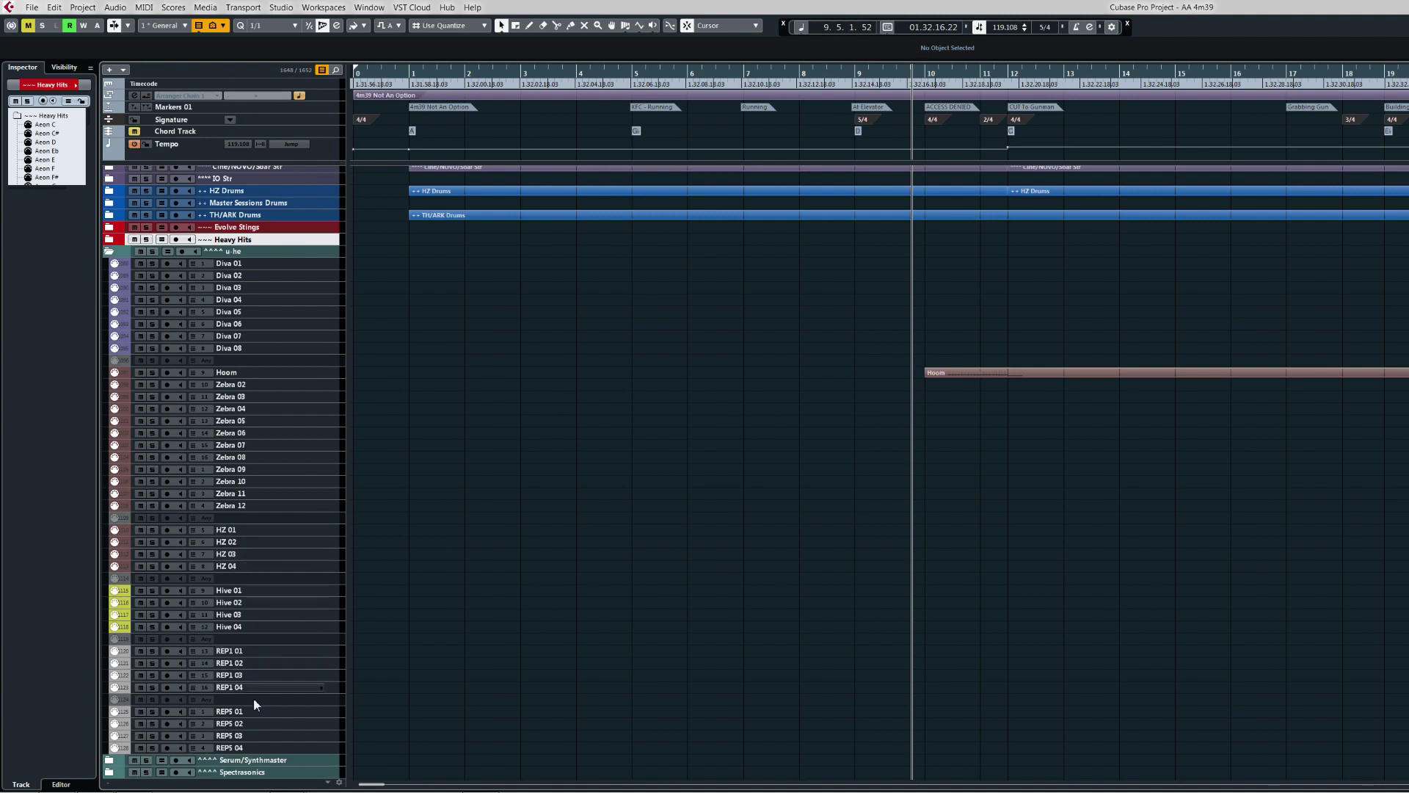
Step: Select the Hoom track and open the channel settings of its Zebra 01 output, moving the window over the track list
click(257, 375)
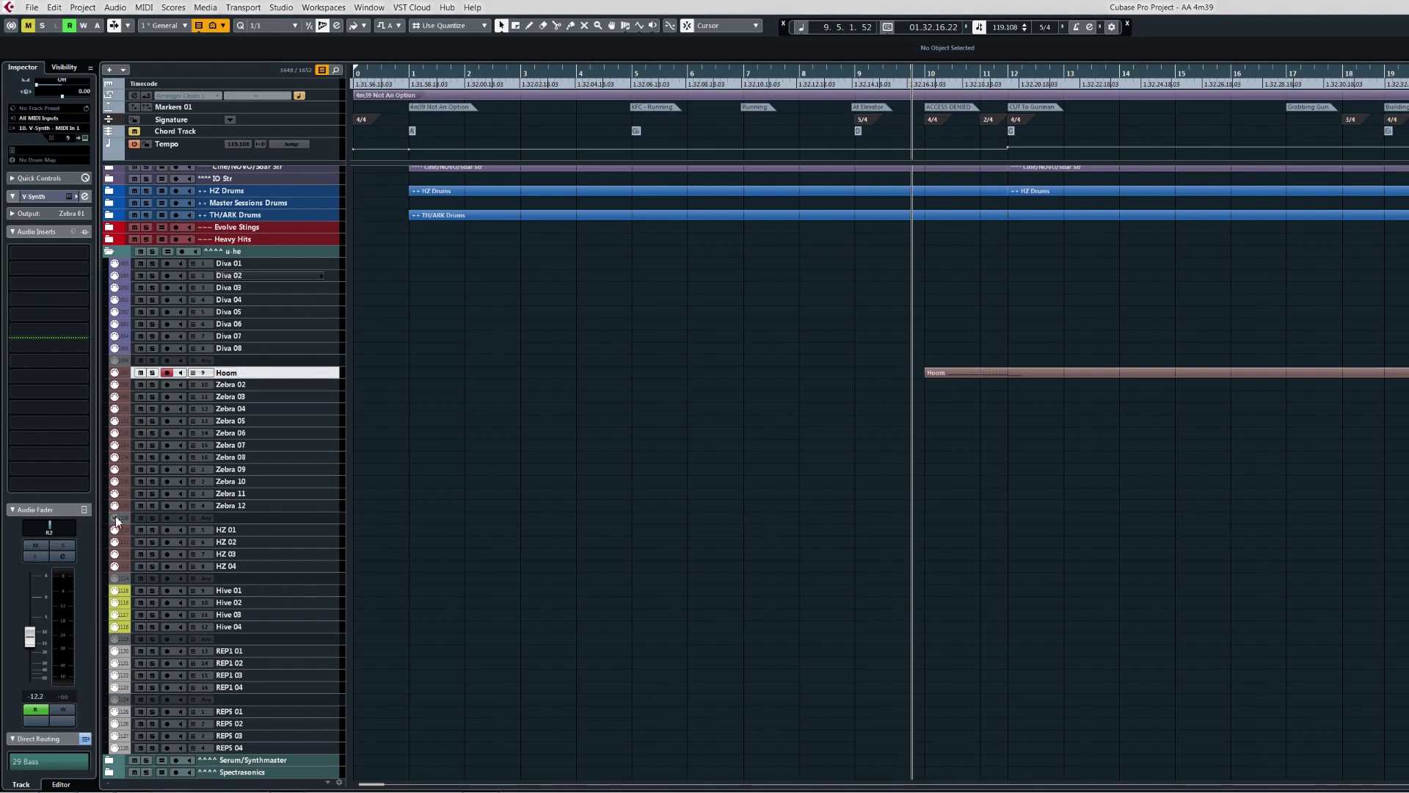
click(64, 555)
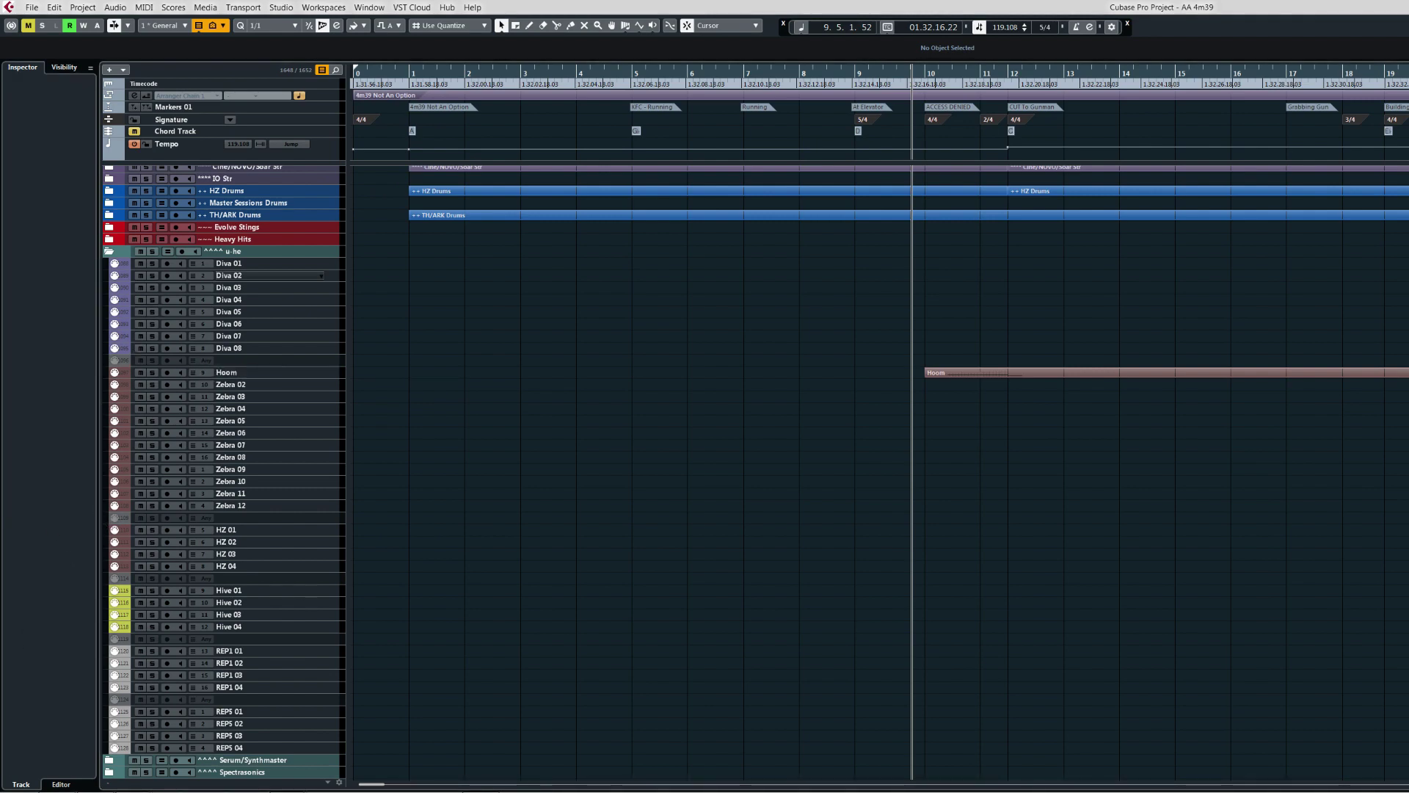
drag(269, 110, 404, 134)
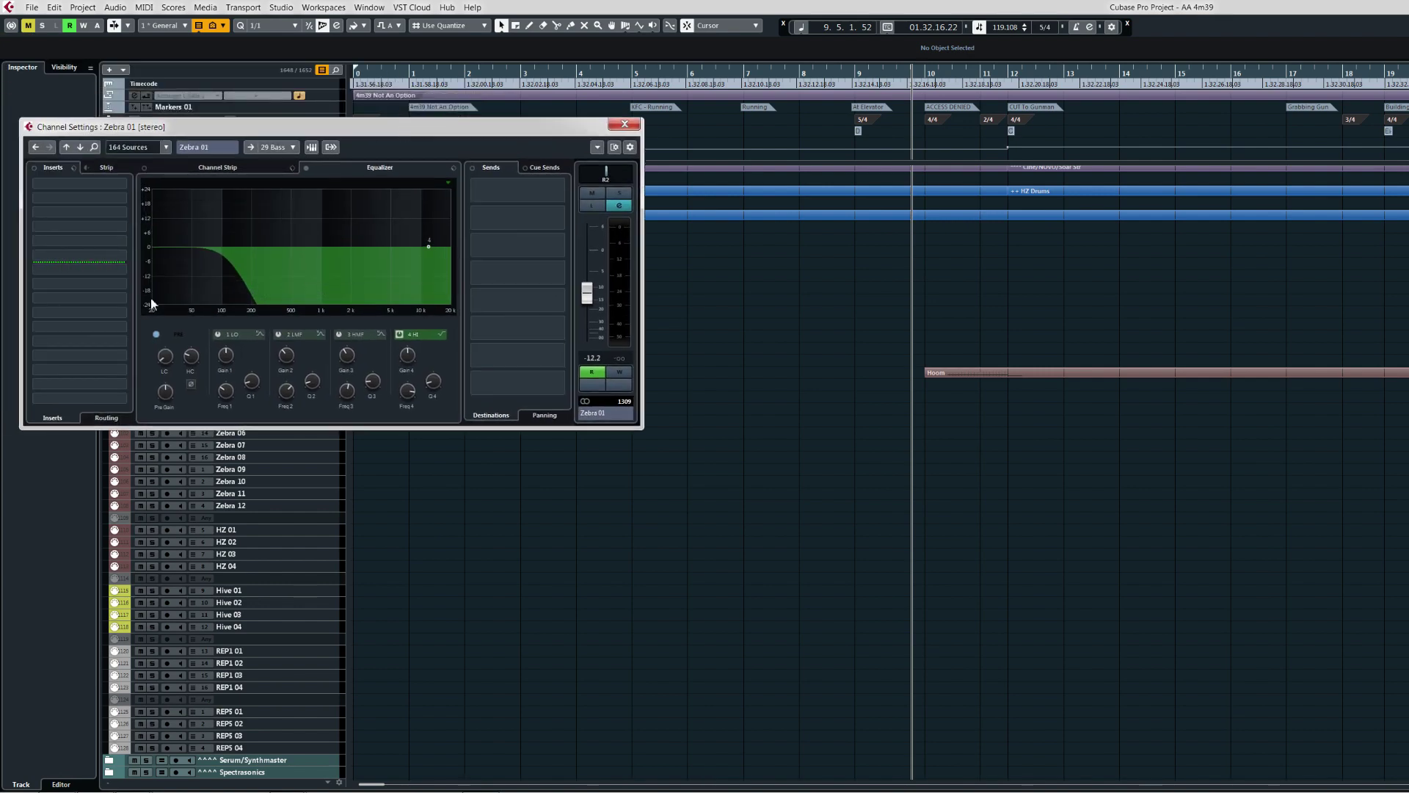
Step: Close the Zebra 01 channel settings, look along the Hoom part in the timeline, and fold the u-he folder closed
click(625, 124)
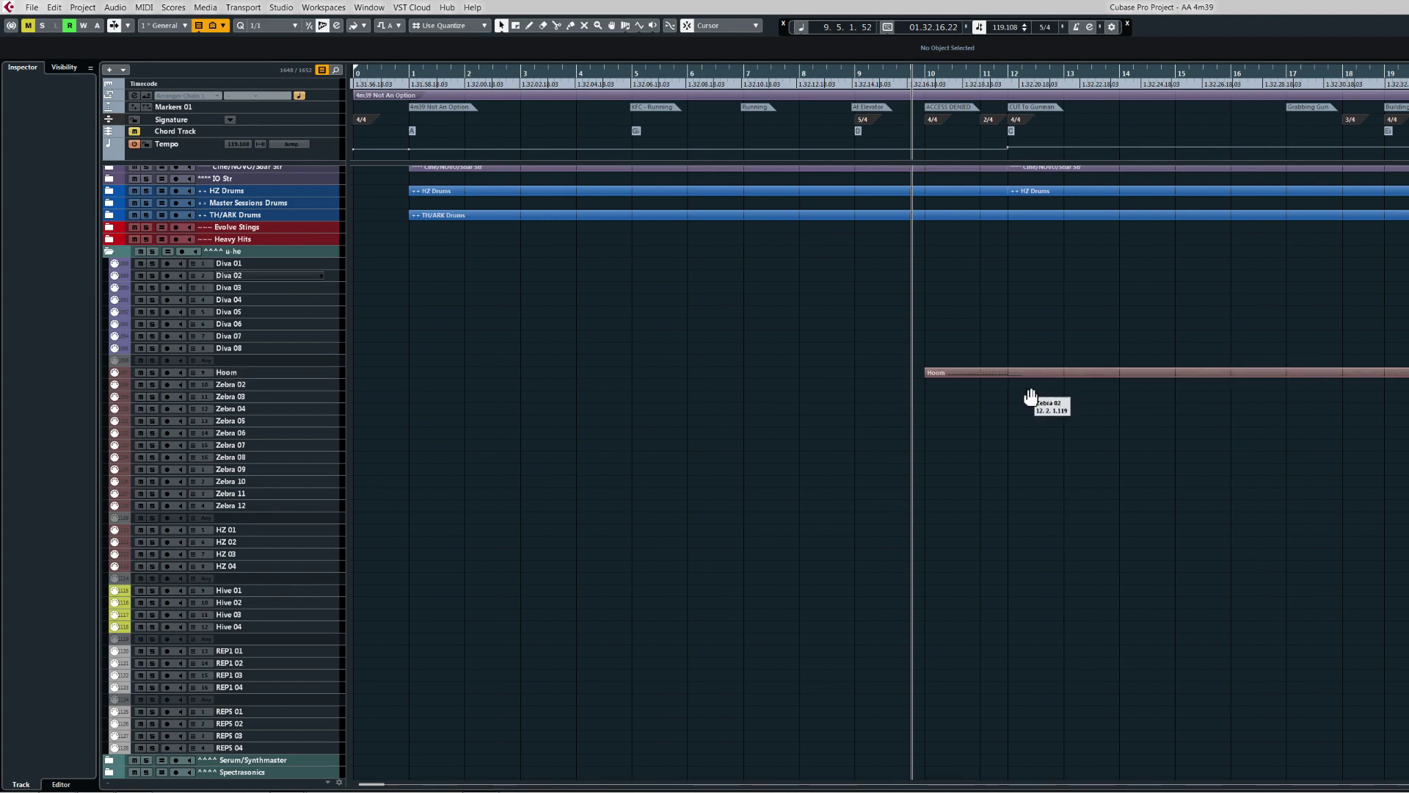
drag(1027, 390, 667, 408)
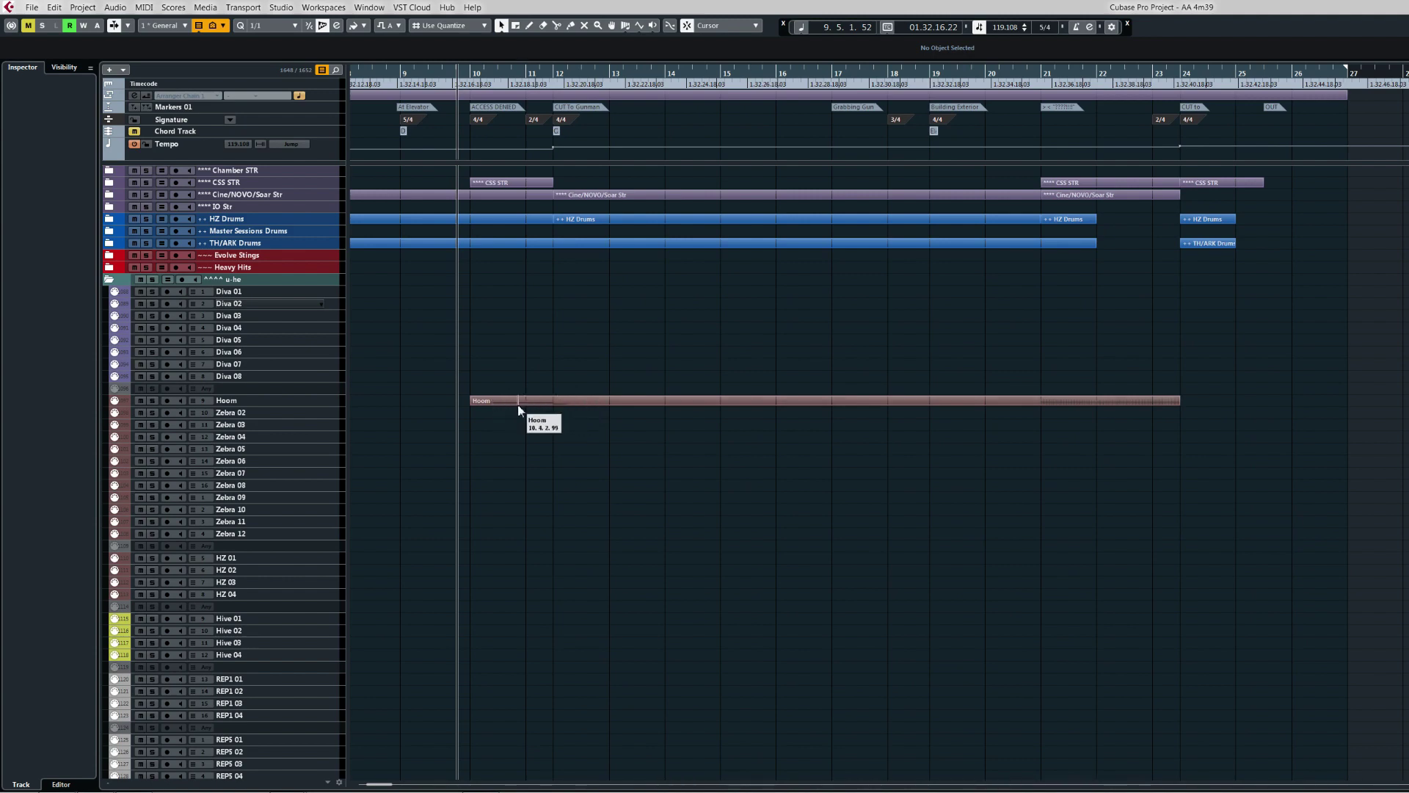
drag(427, 404, 890, 353)
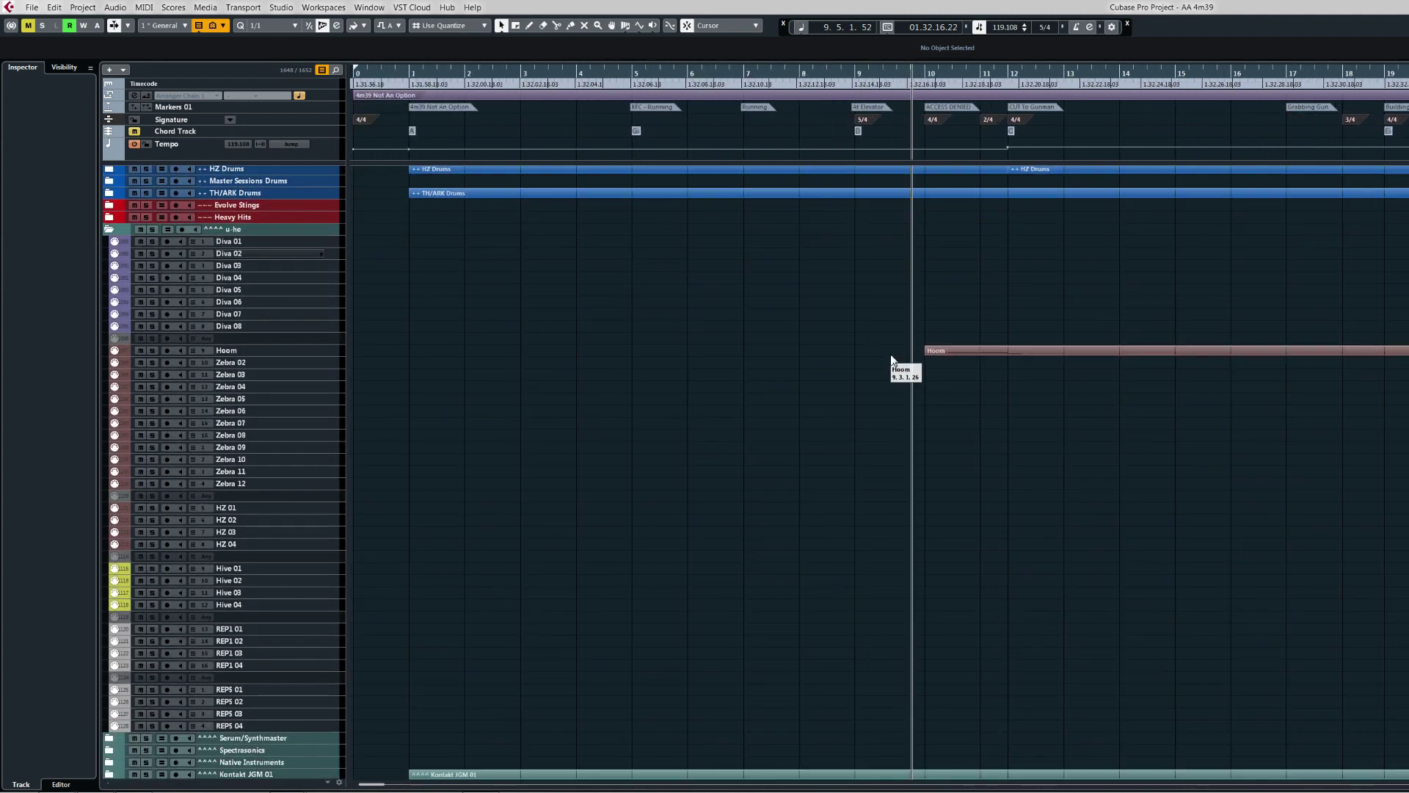
click(110, 230)
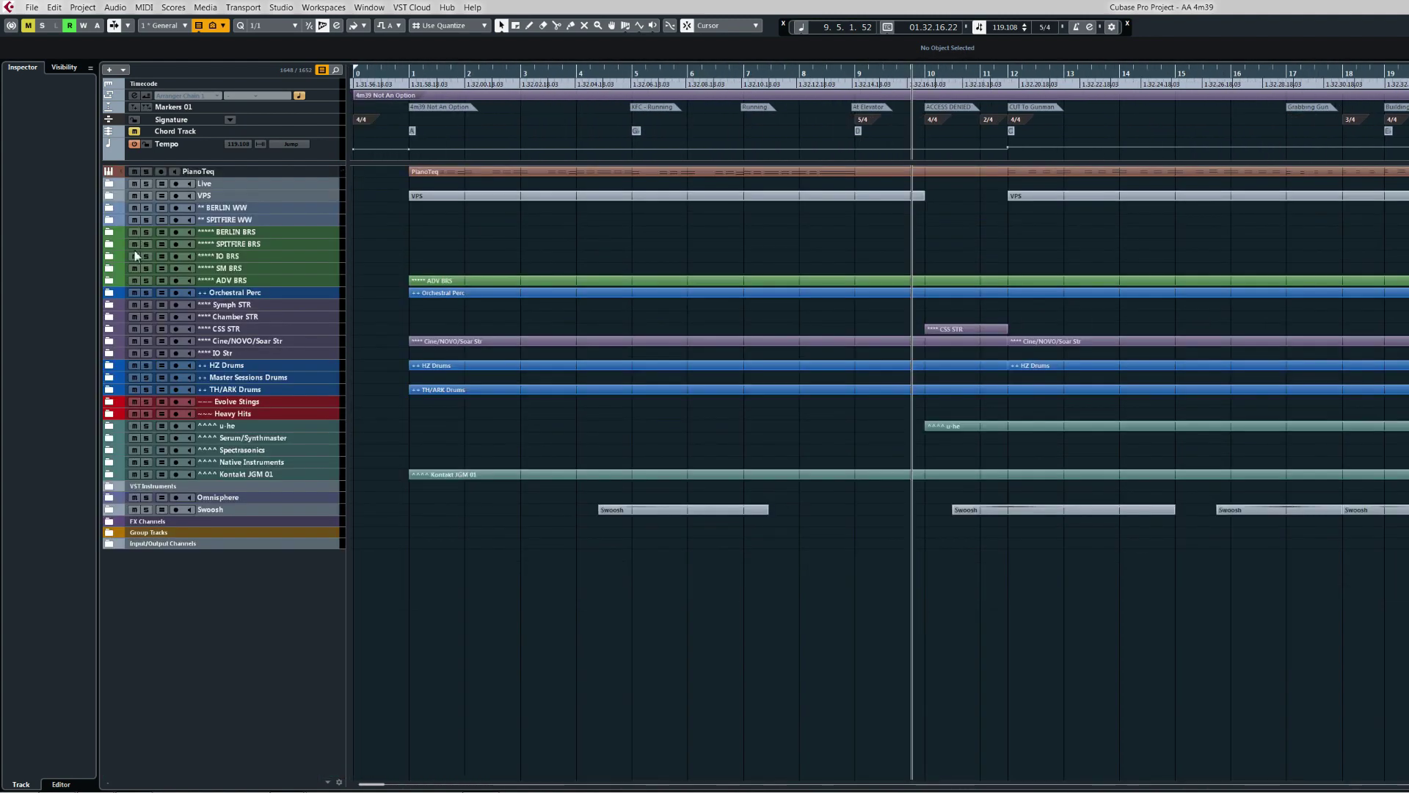
Step: Open the Serum/Synthmaster folder, look through its synth tracks, select NX Whistling Sines, and fold the folder closed
click(109, 437)
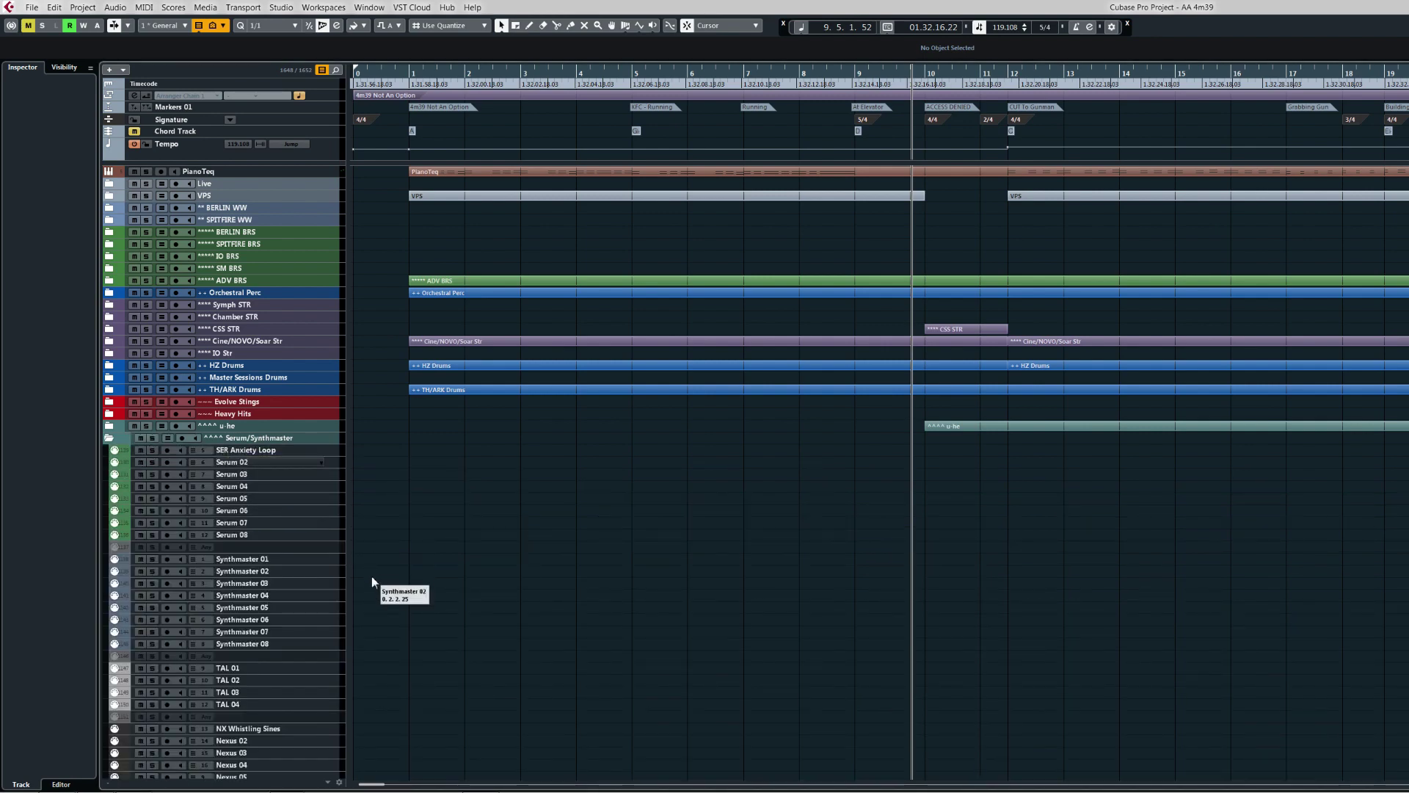
scroll(372, 575, down, 5)
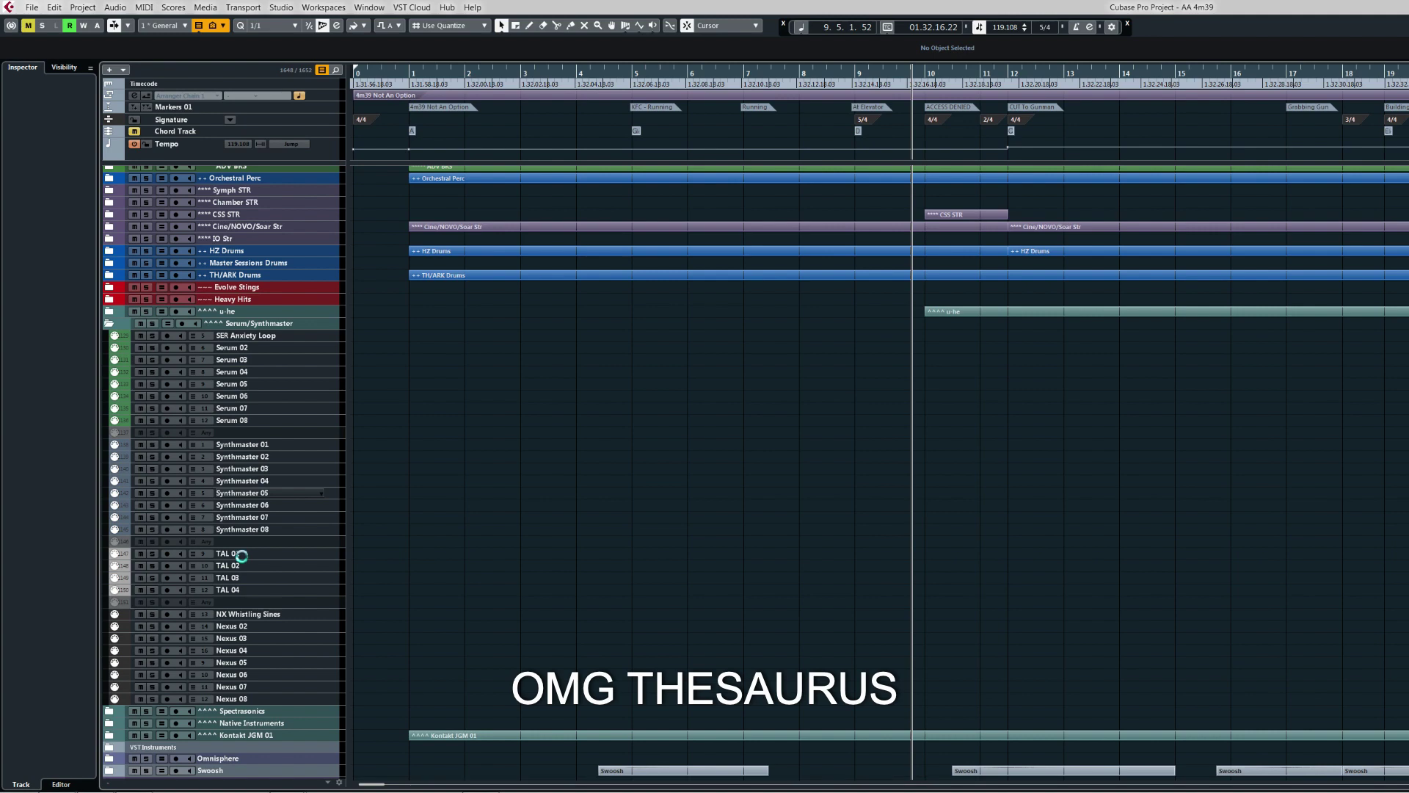
click(253, 617)
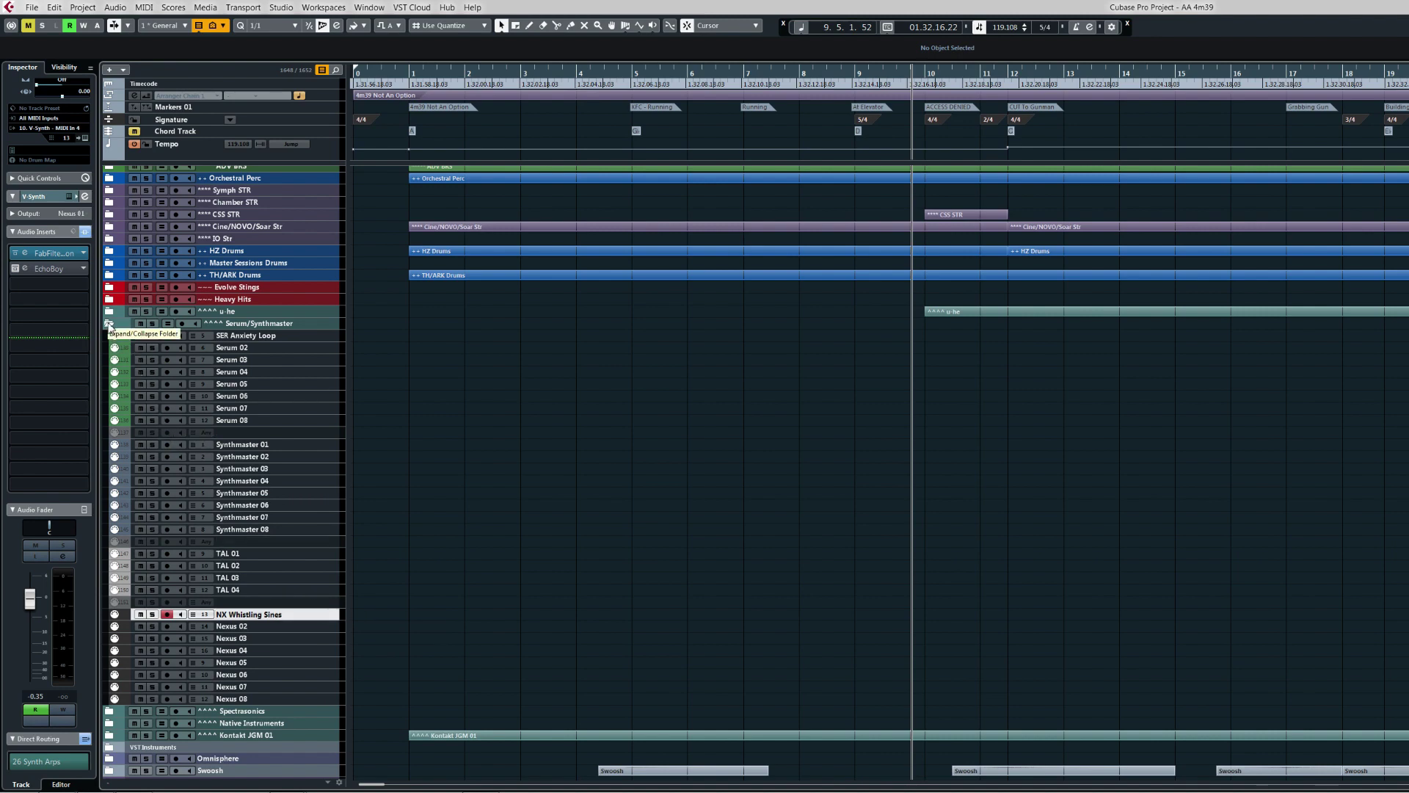
click(110, 325)
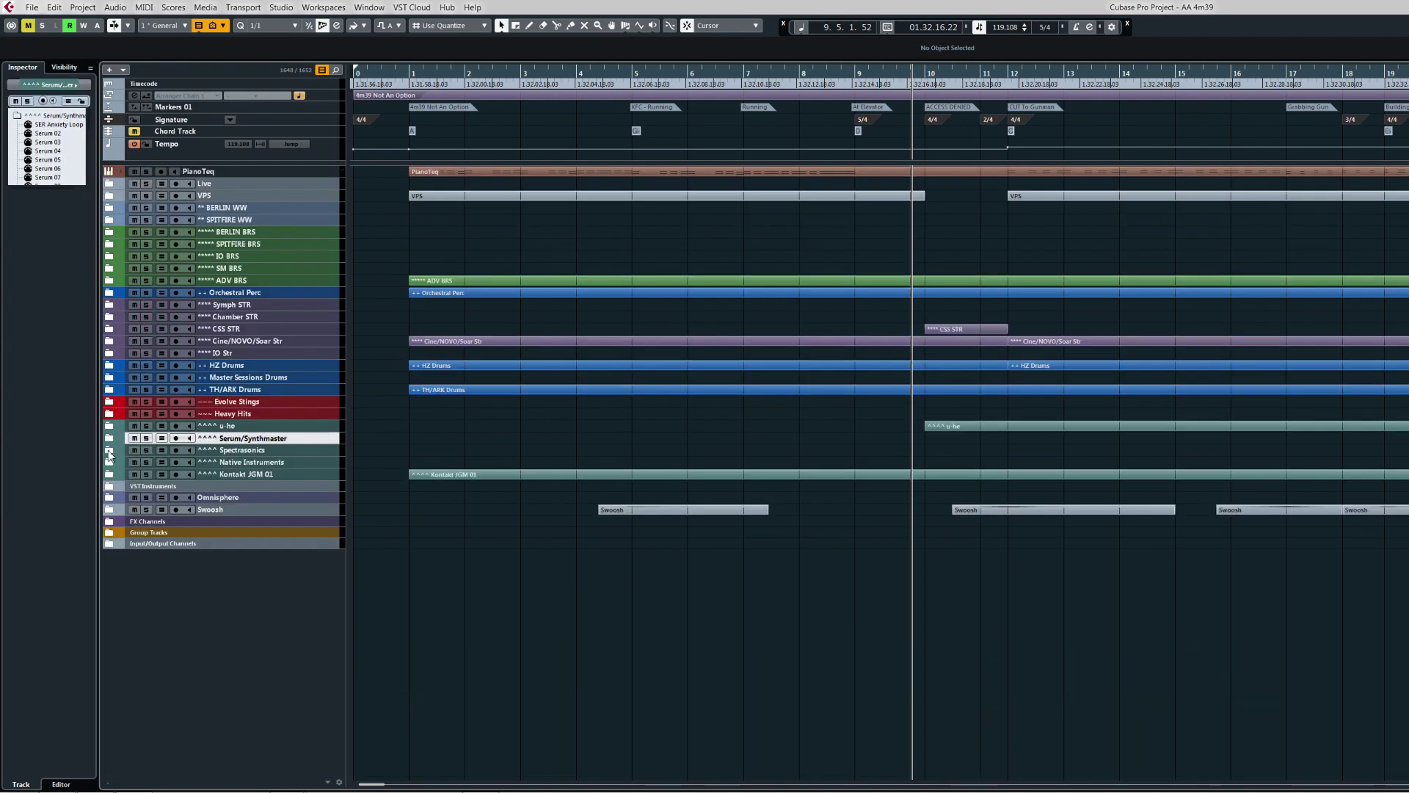
Step: Open the Spectrasonics folder and look through its Omni, Trillian and RMX tracks
click(109, 450)
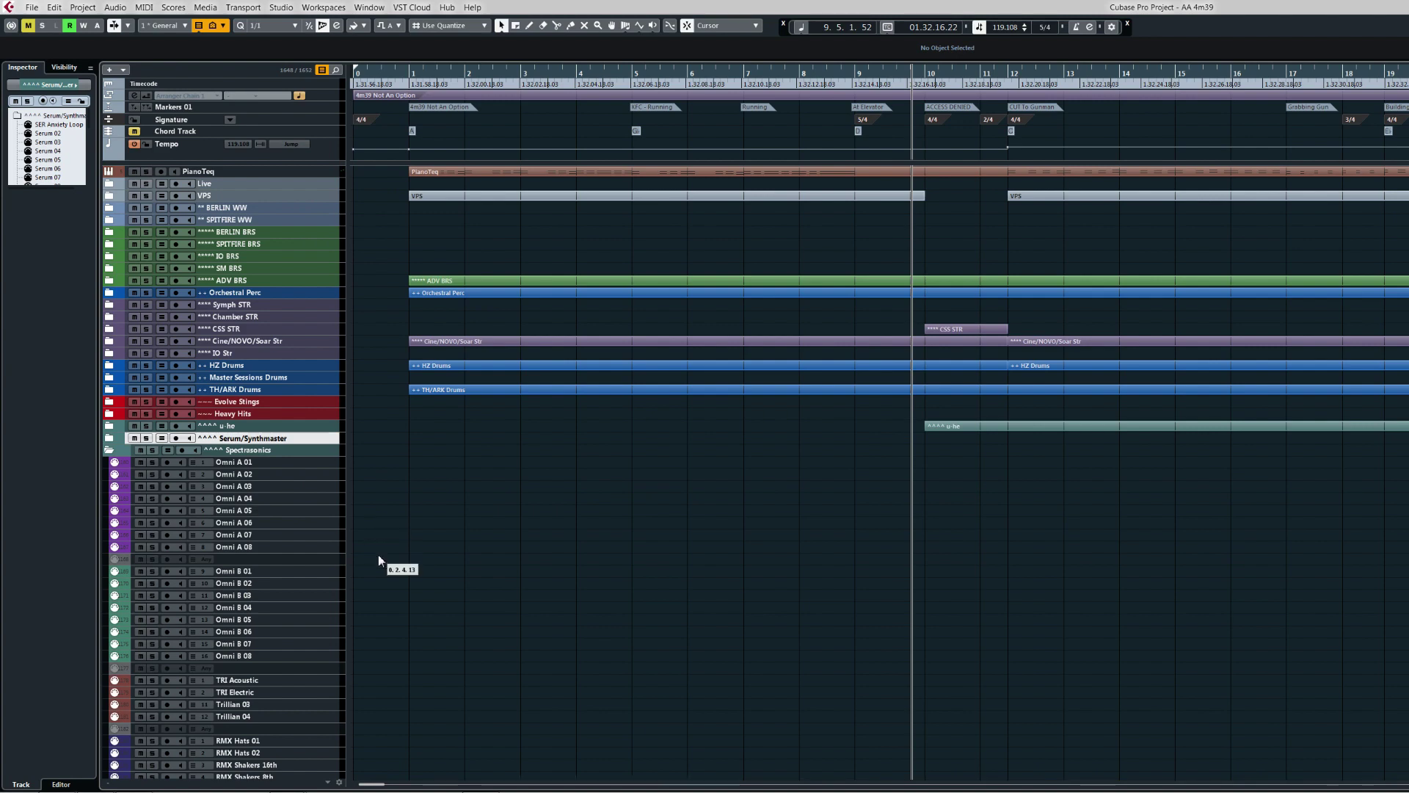
scroll(379, 560, down, 8)
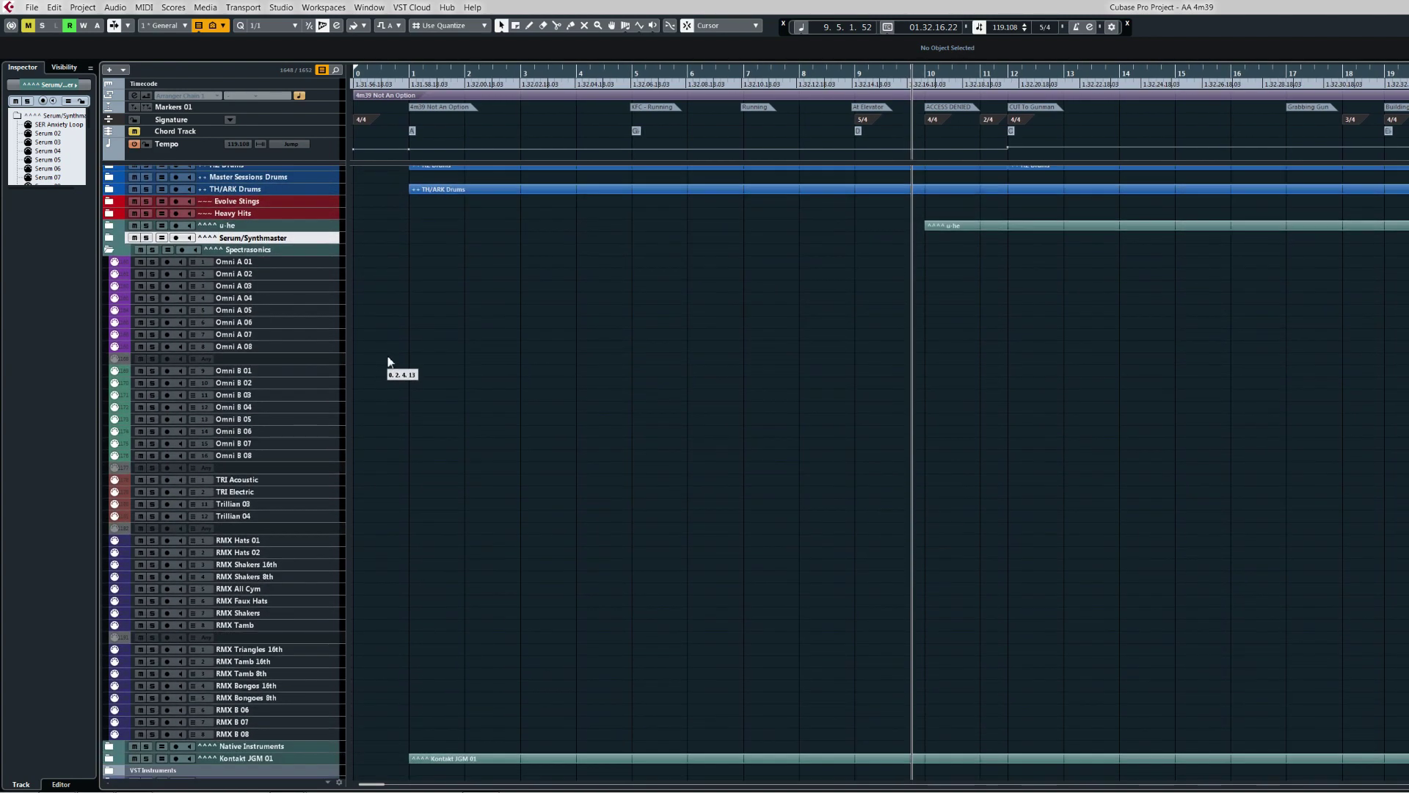
scroll(390, 356, down, 1)
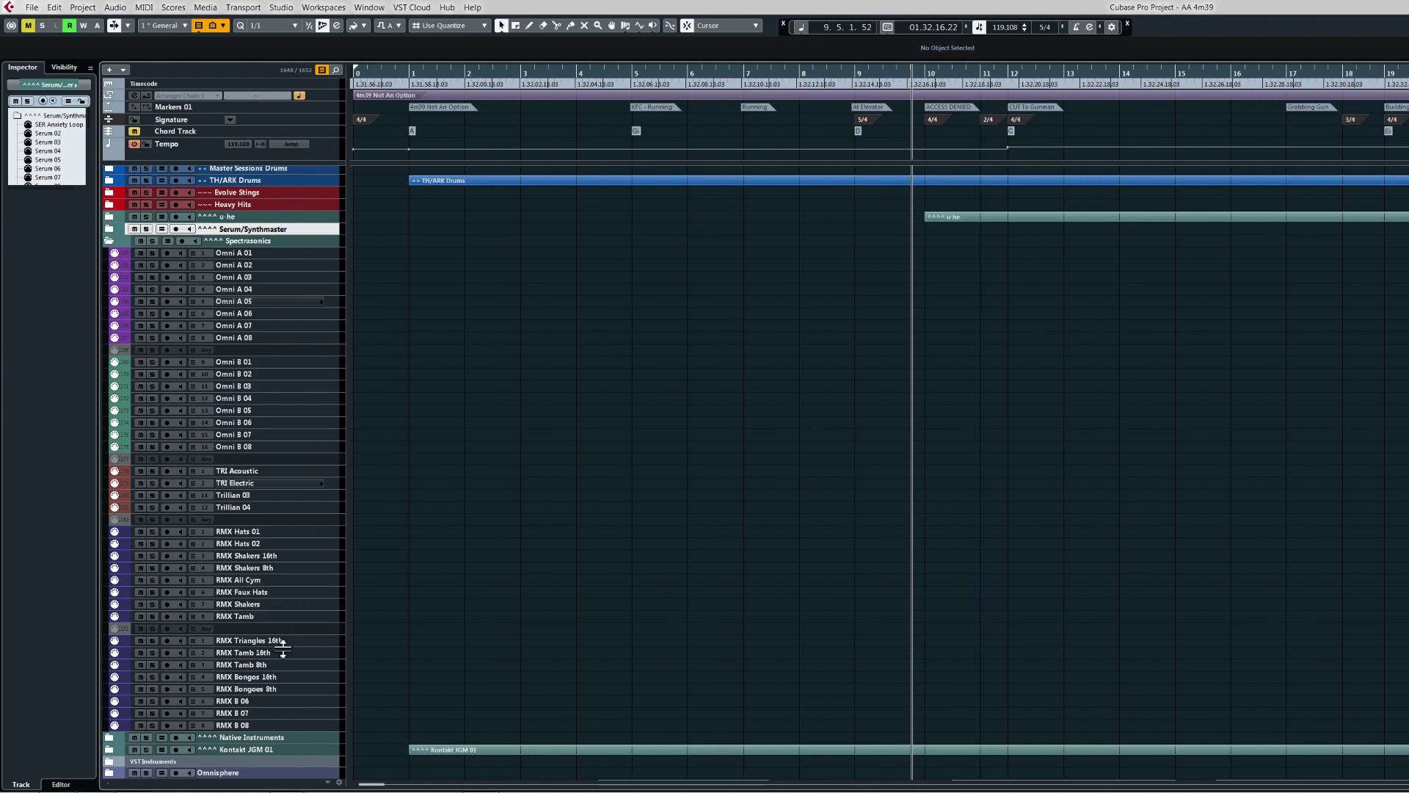
Step: Select RMX Hats 02, RMX Shakers 16th, RMX Faux Hats and RMX Shakers one at a time, and fold the Spectrasonics folder closed
click(267, 544)
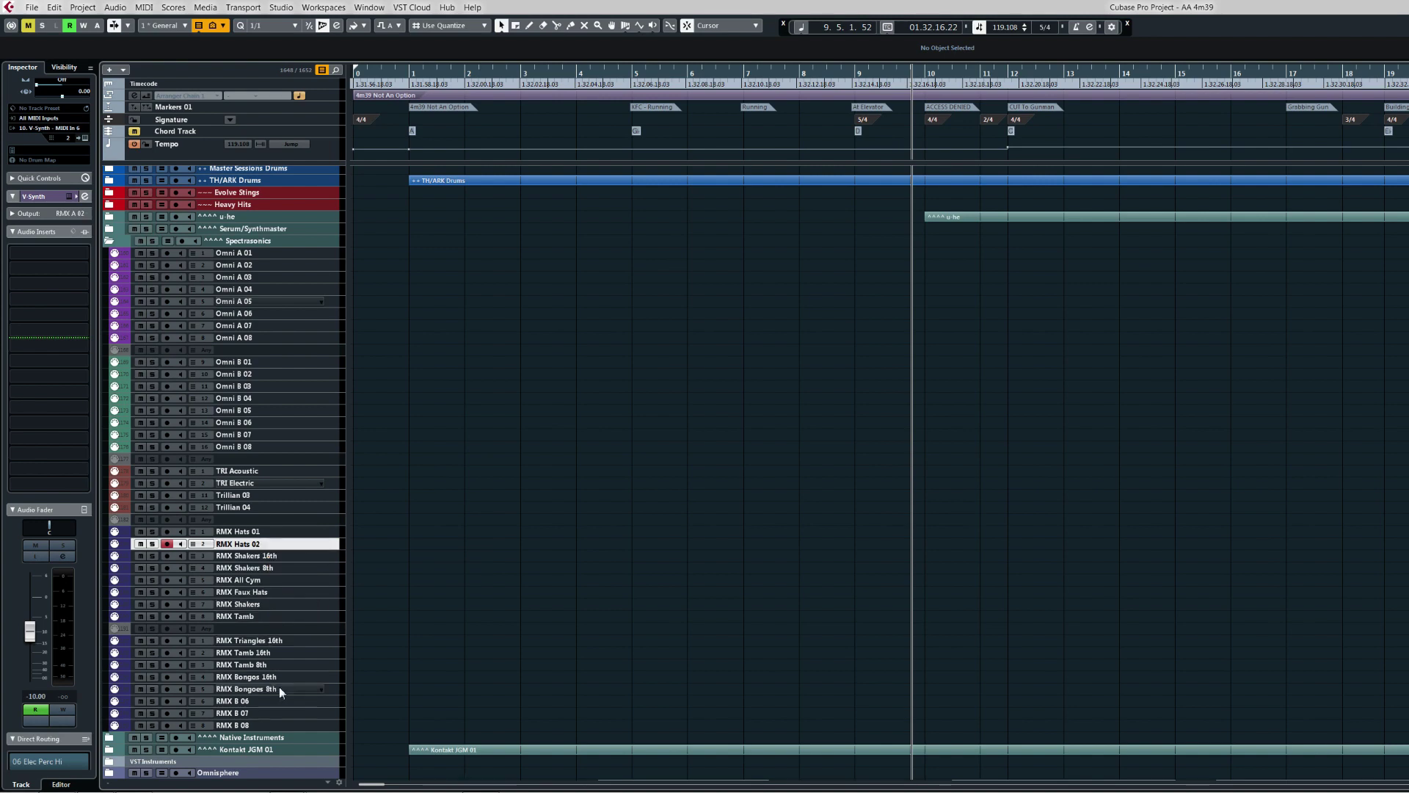
click(281, 556)
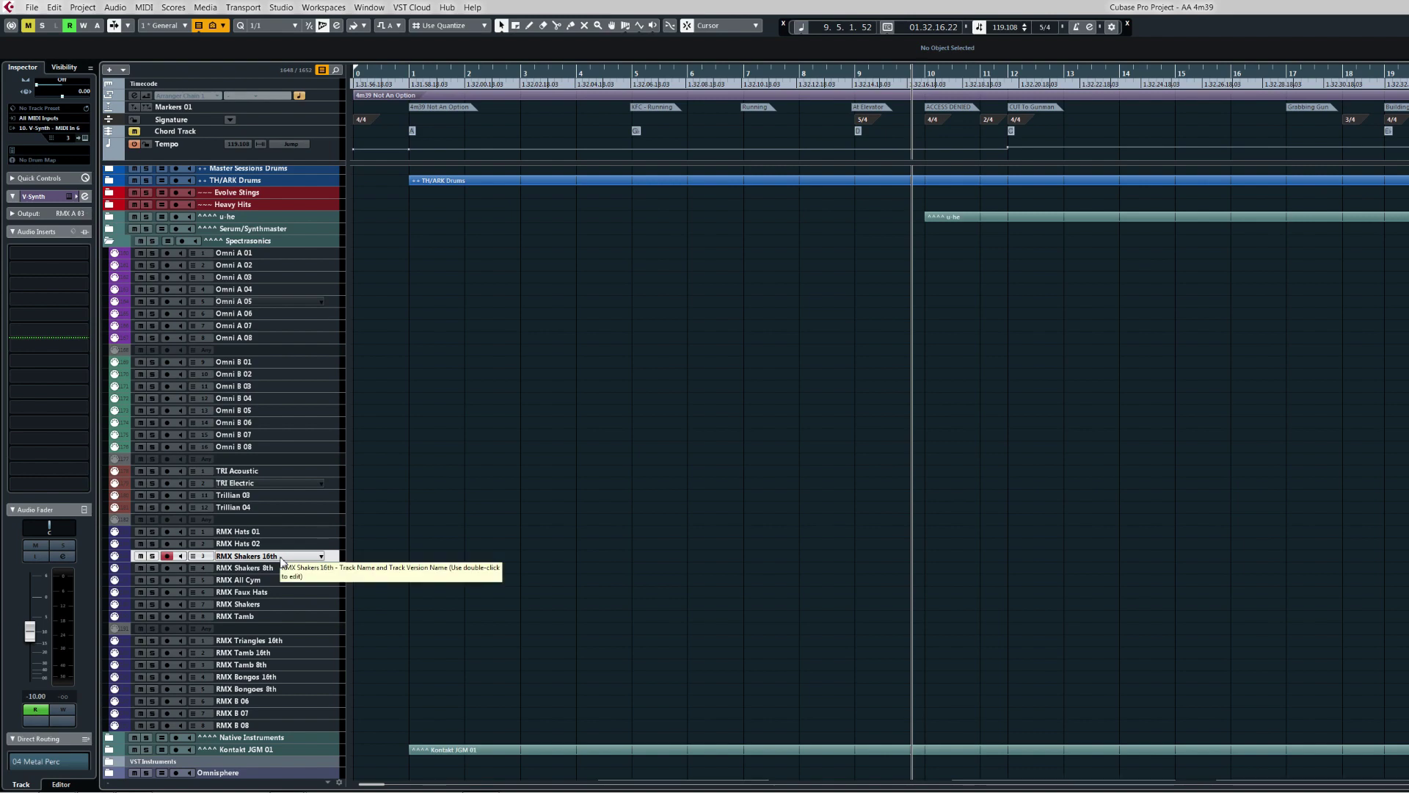
click(269, 593)
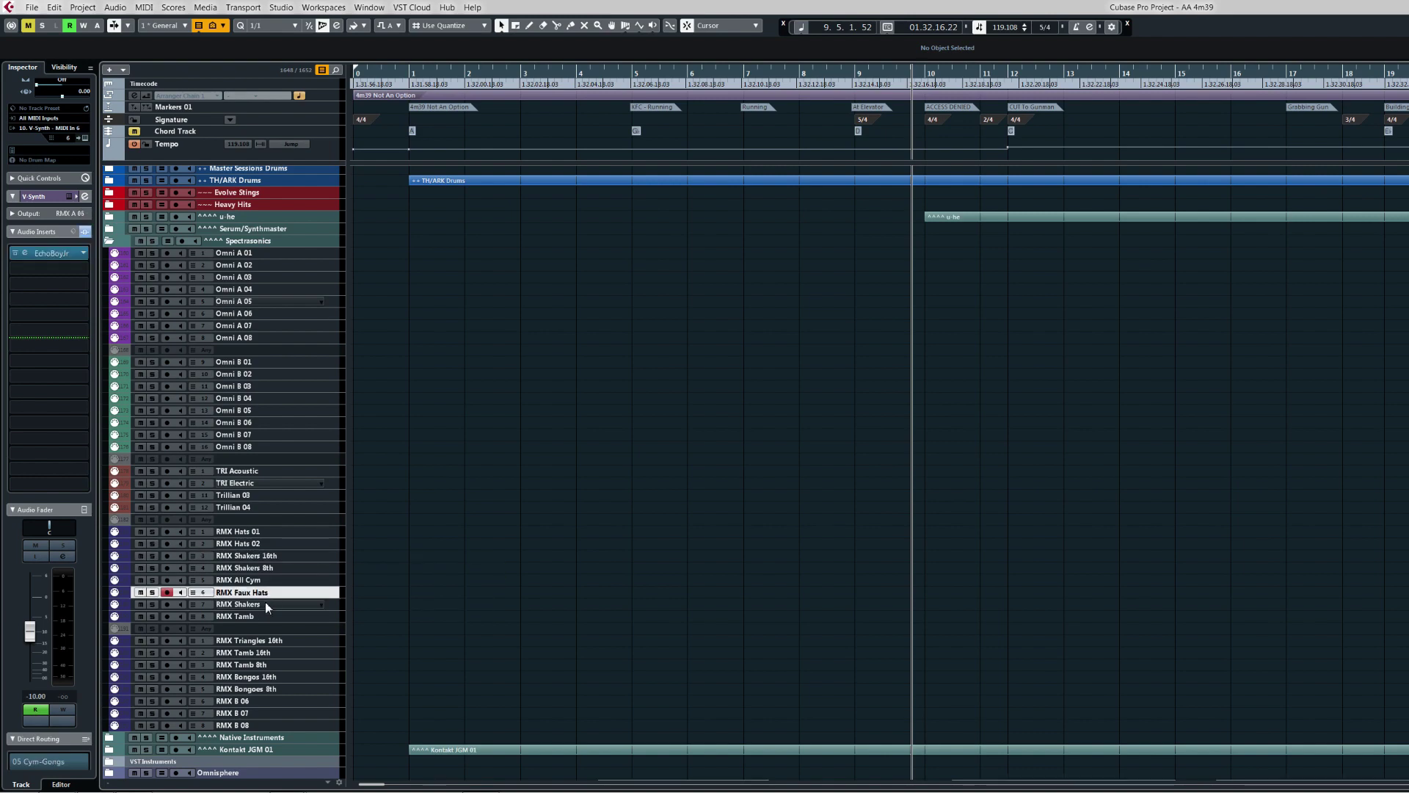
click(267, 604)
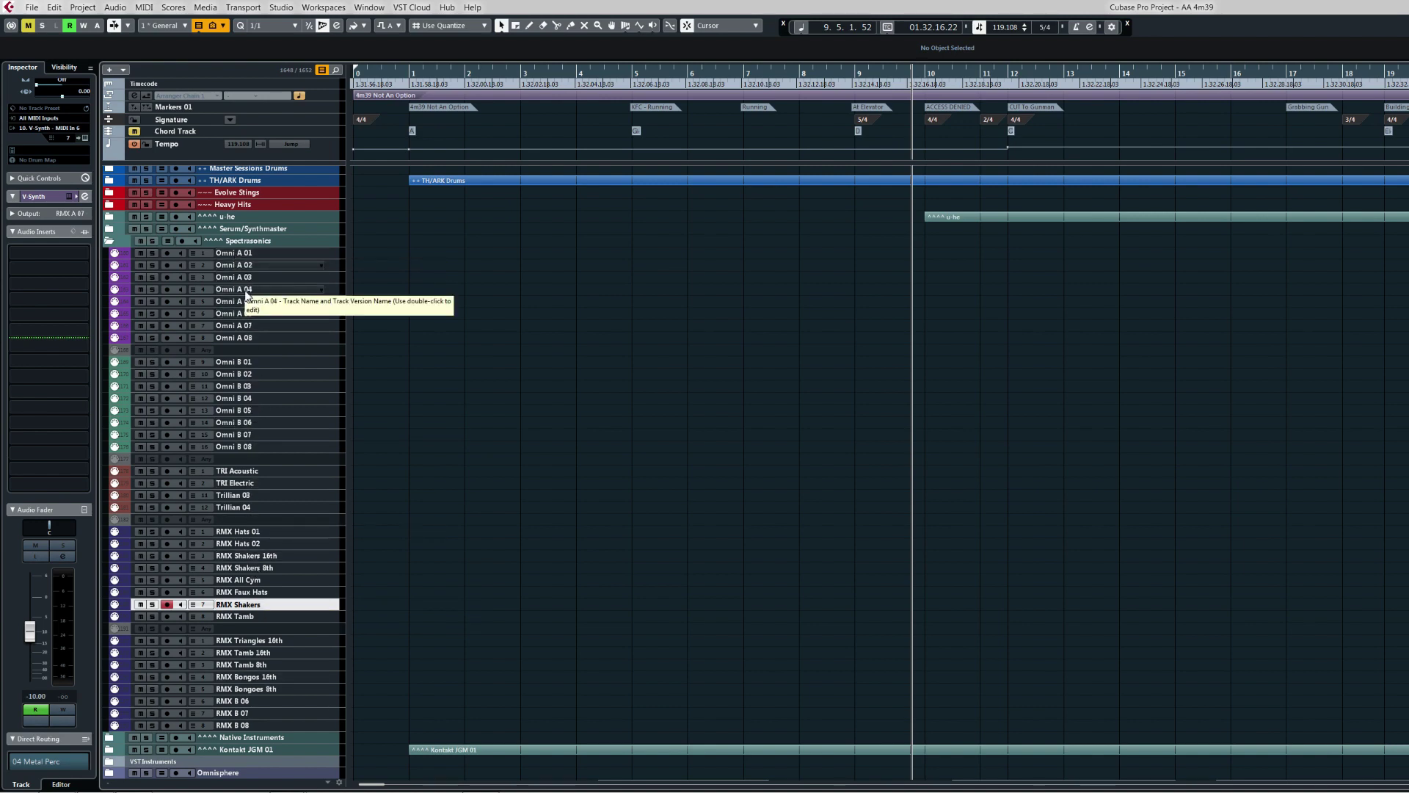
click(111, 242)
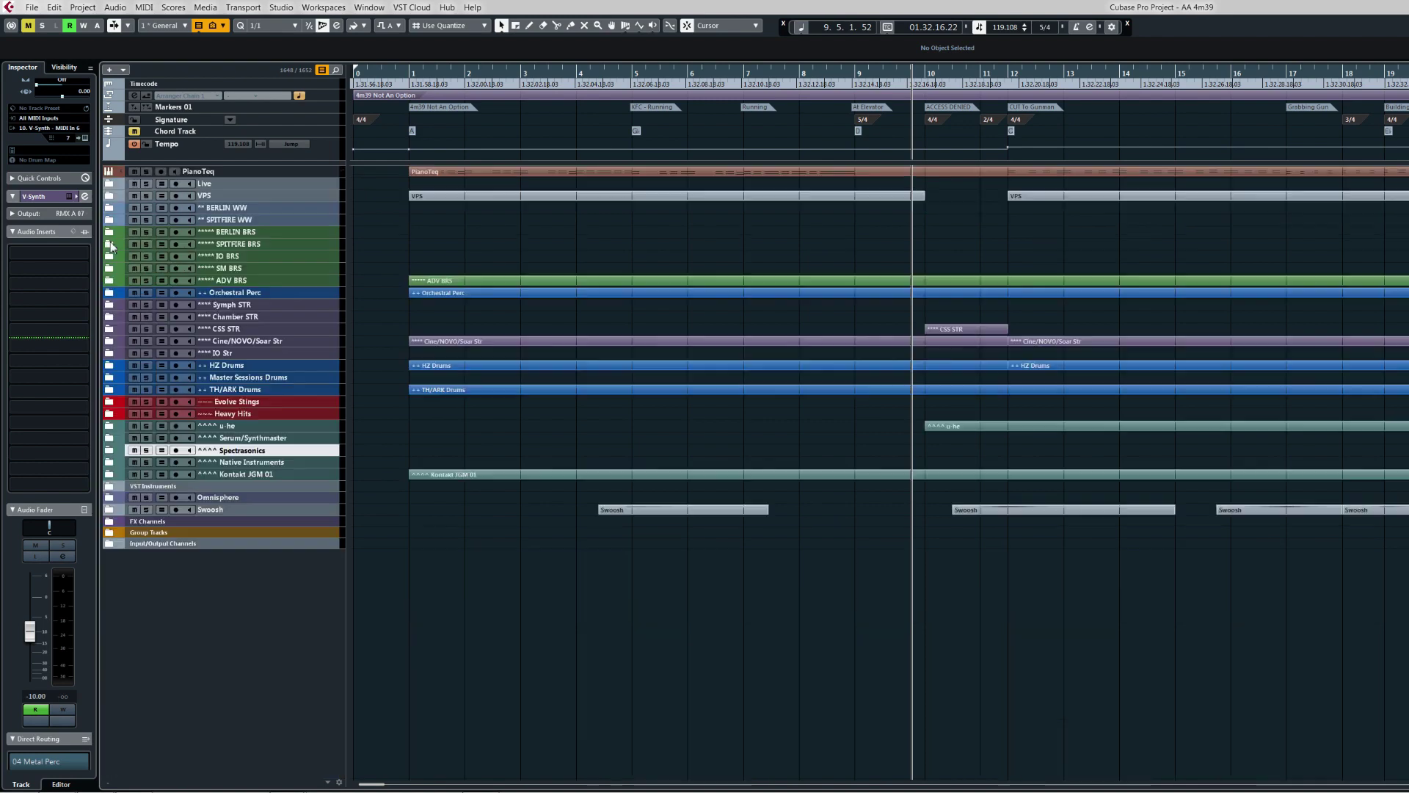
Step: Open the Native Instruments folder, select the Massive Sub track, and fold the folder closed
click(240, 464)
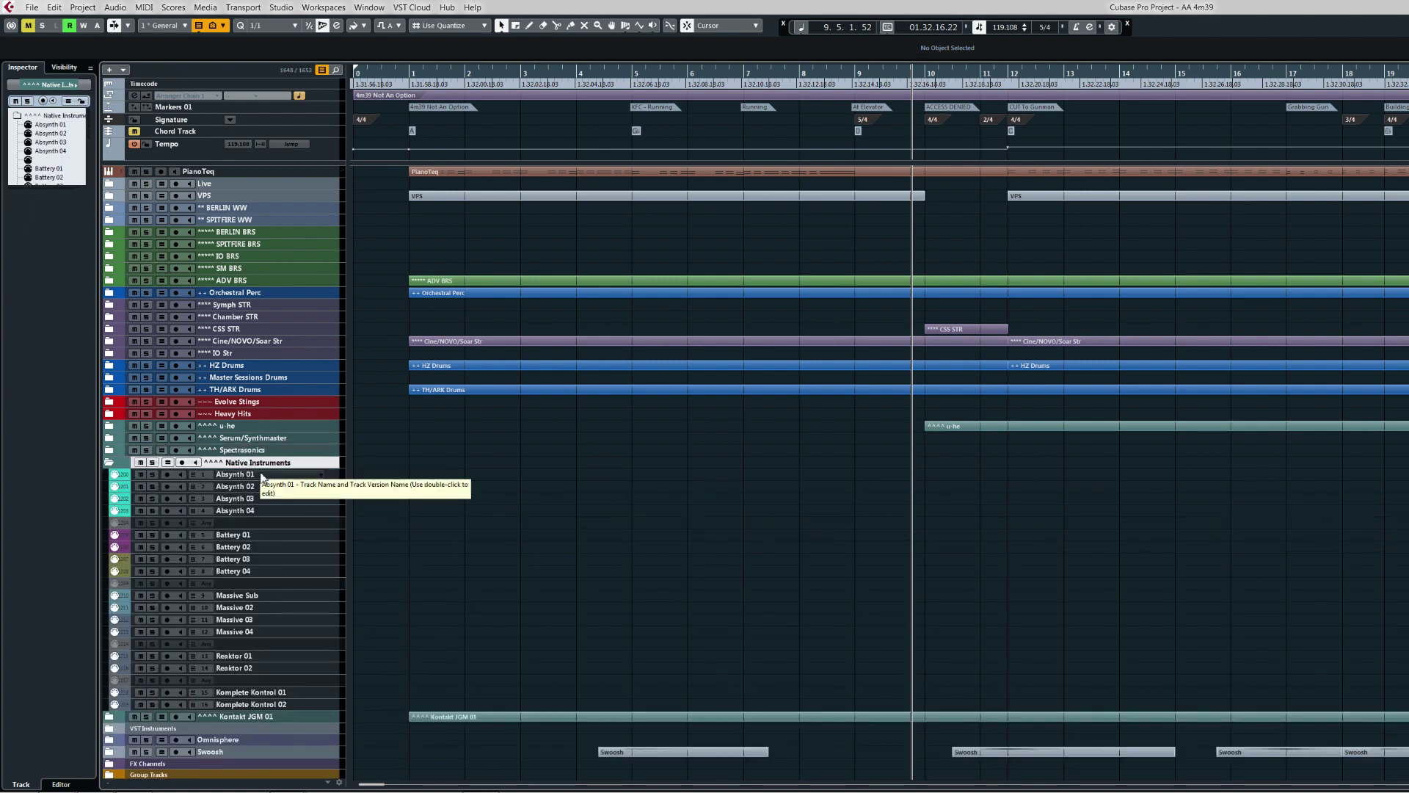
click(258, 596)
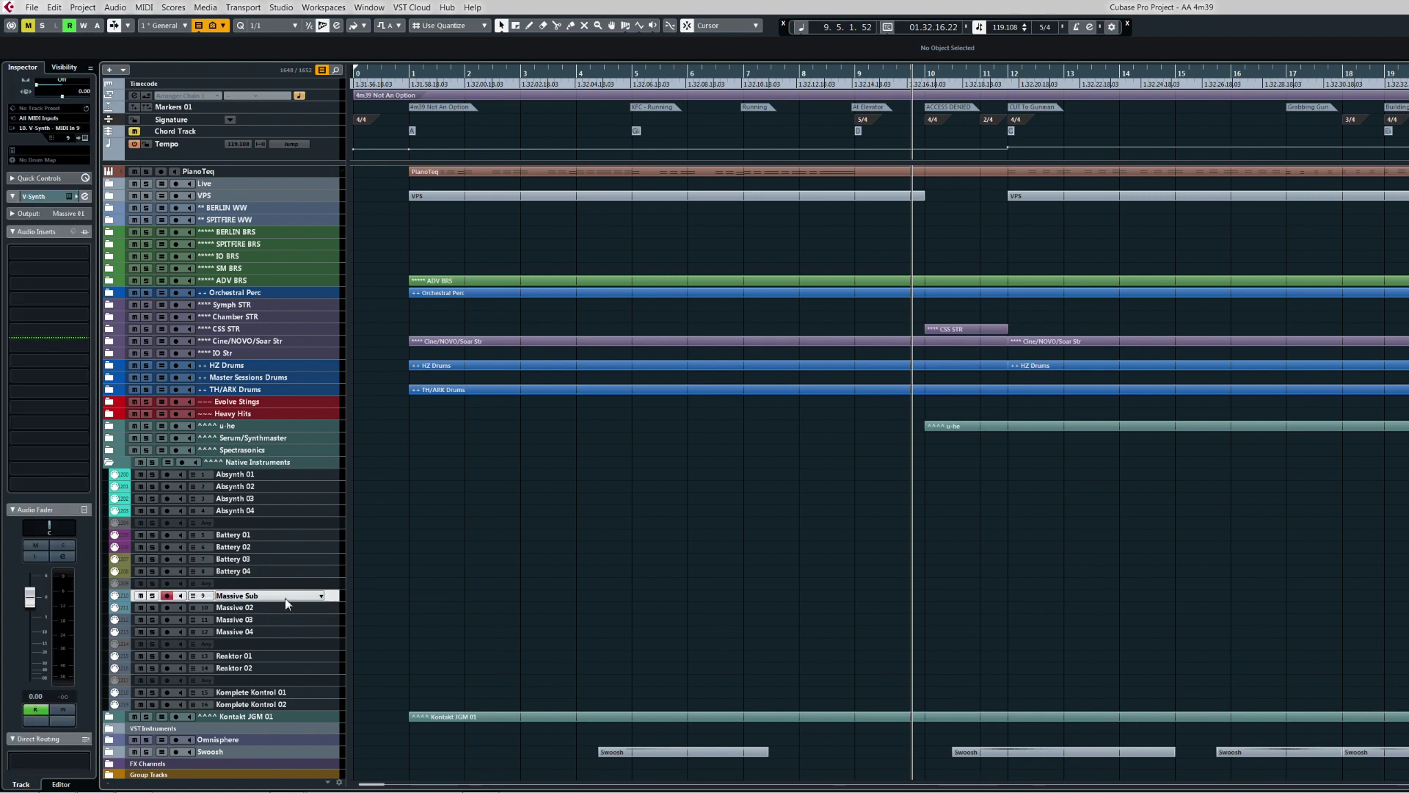
click(111, 464)
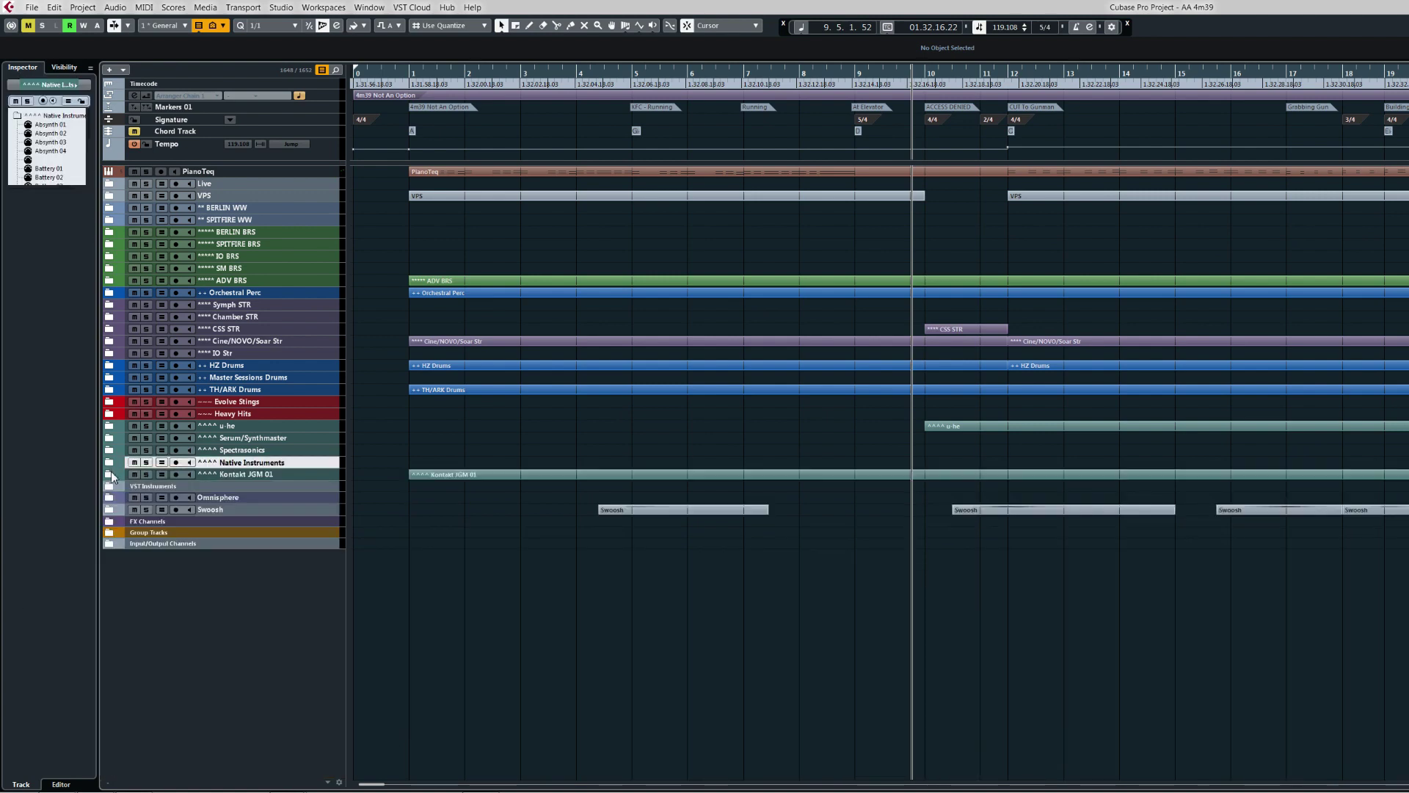
Step: Open the Kontakt JGM 01 folder and look through its K A, K B and Kontakt C tracks, returning to the folder's first tracks
click(110, 474)
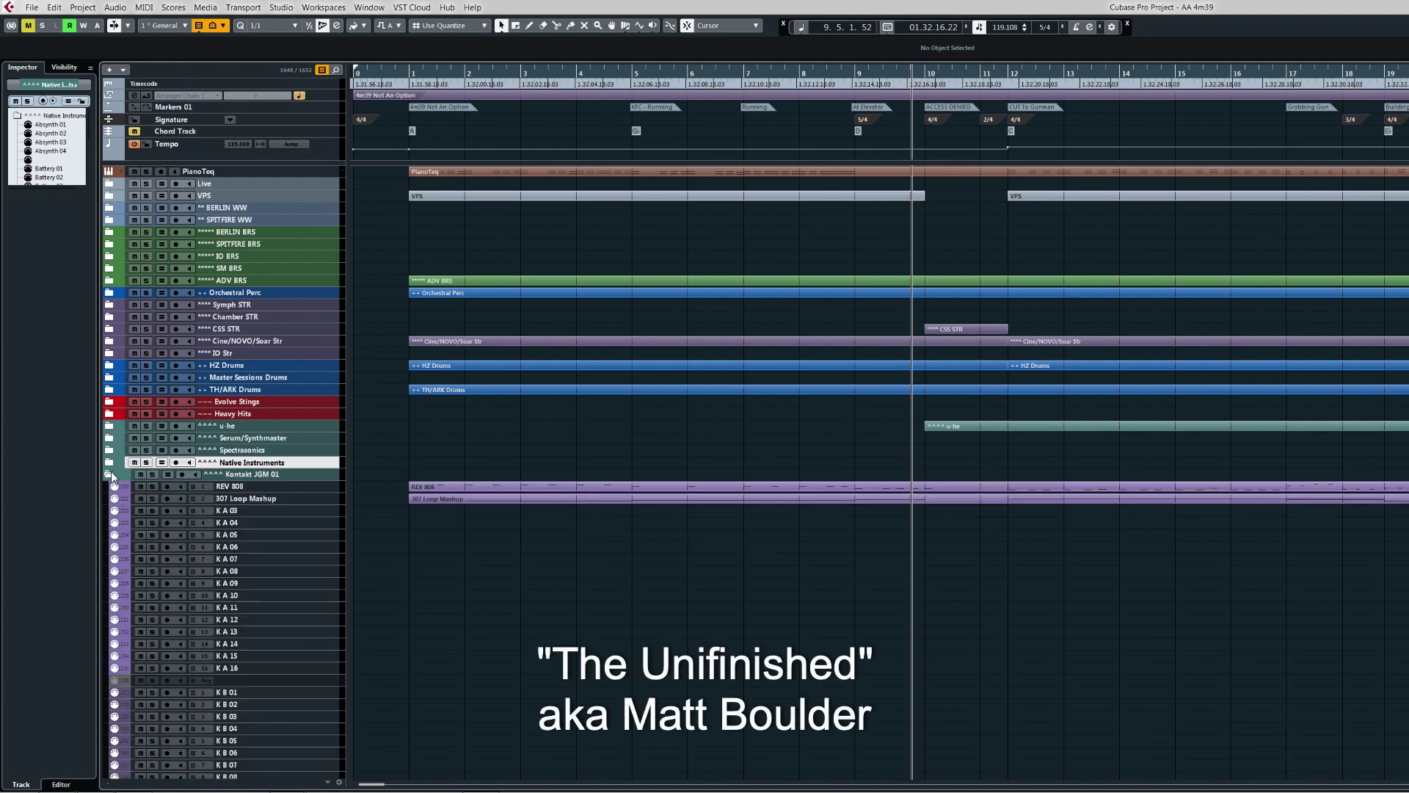
scroll(383, 617, down, 10)
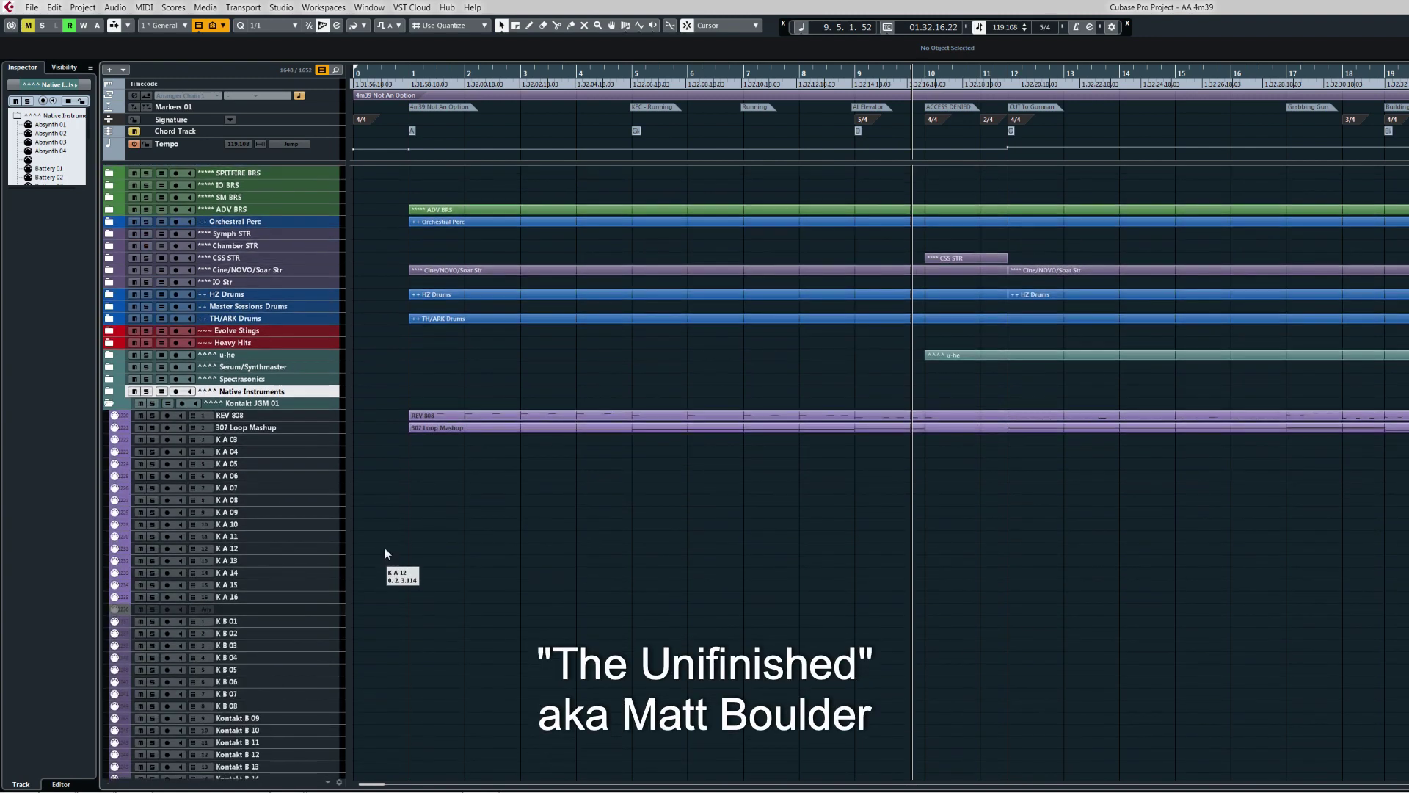
scroll(403, 301, down, 2)
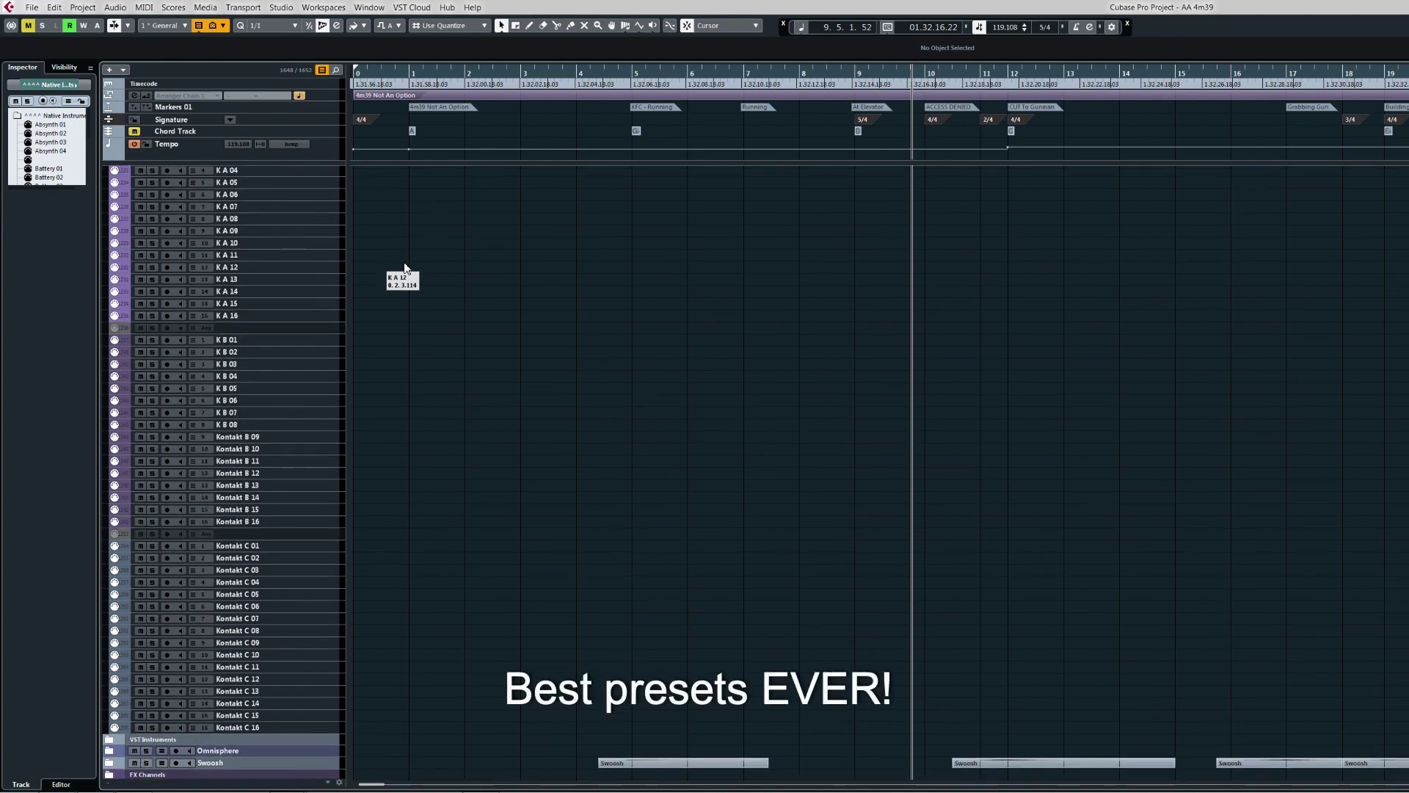
scroll(403, 278, up, 7)
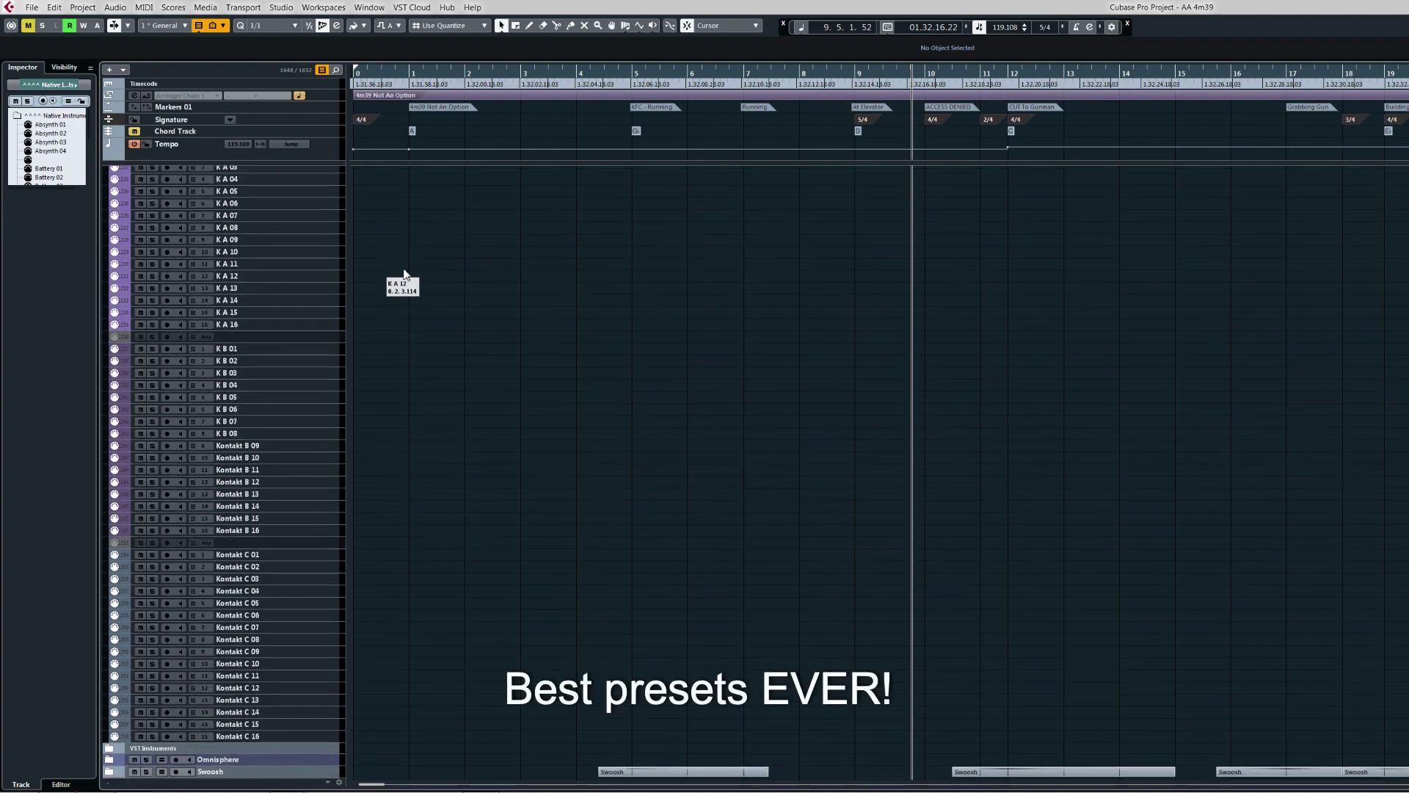
scroll(398, 508, up, 2)
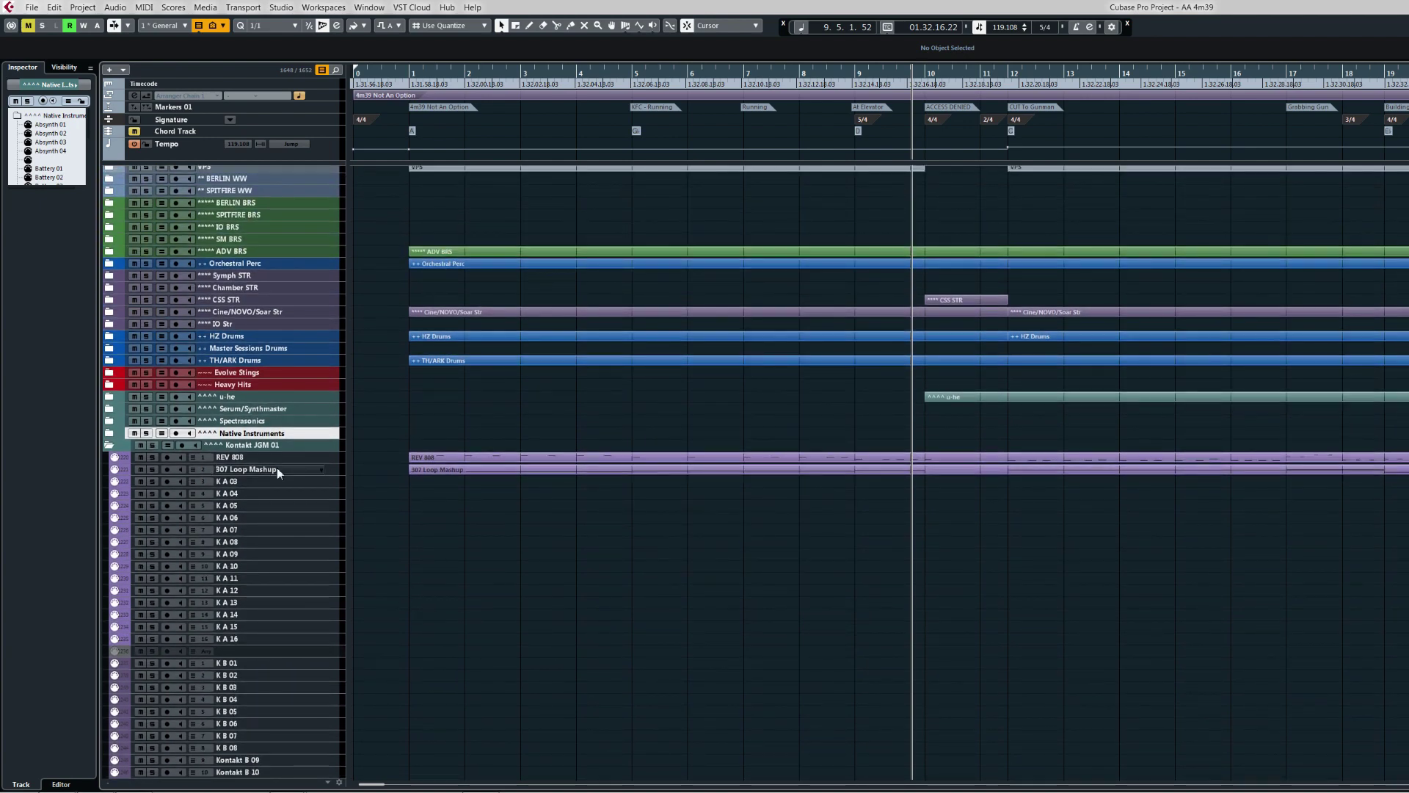
Step: Select the REV 808 track, view its part's notes in the MIDI editor, and close the editor
click(246, 459)
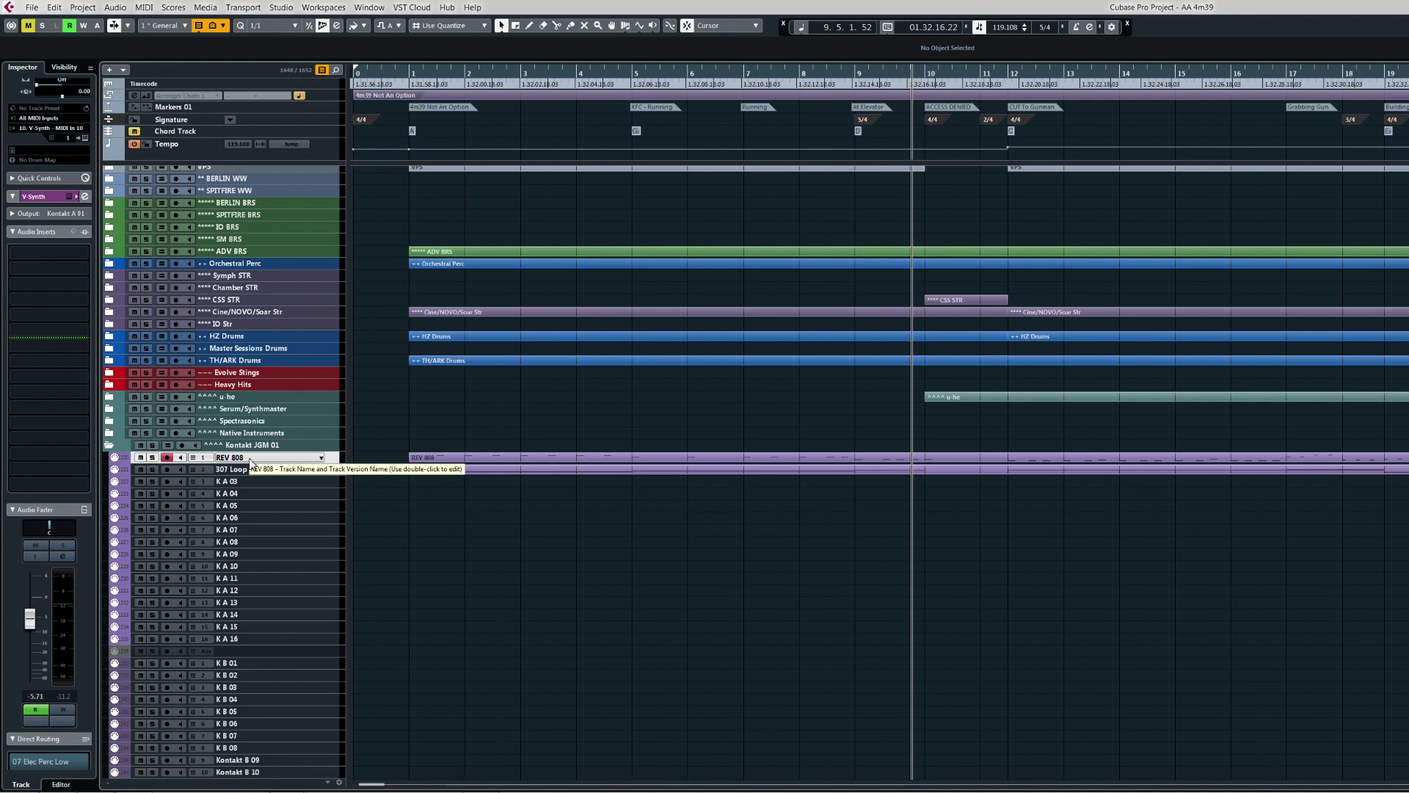
double_click(432, 458)
drag(557, 537, 344, 530)
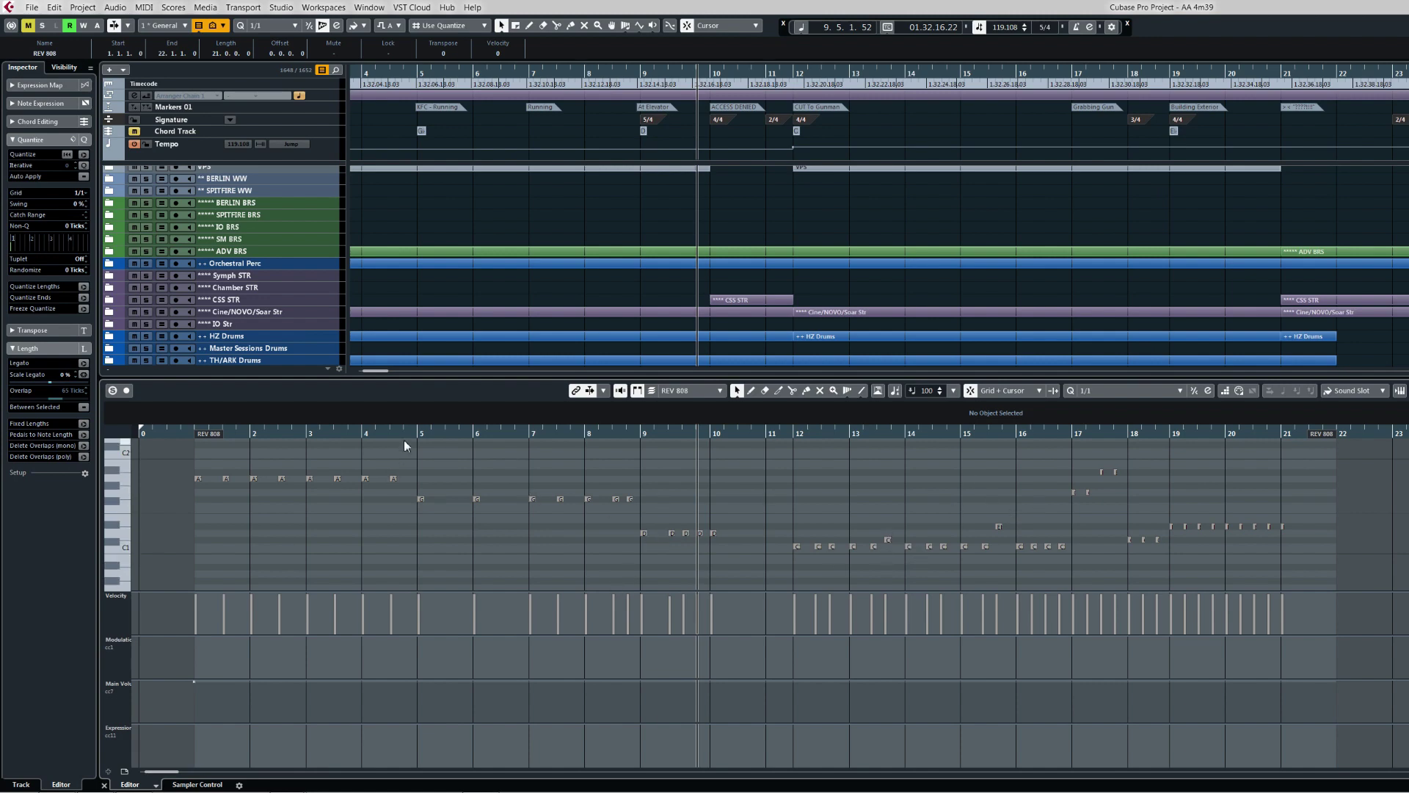
key(Return)
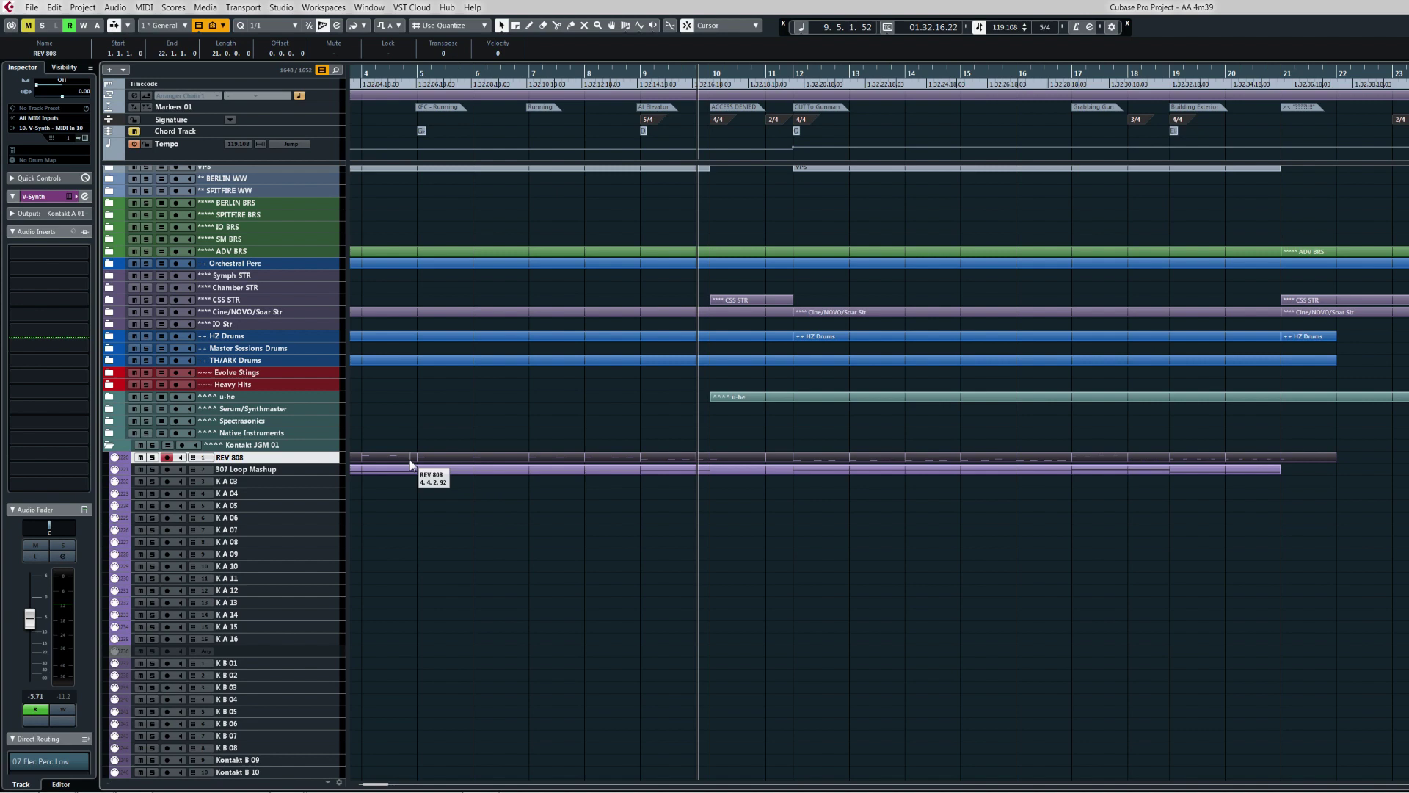
Step: Select the 307 Loop Mashup track, view its part's notes in the MIDI editor, and close the editor
click(269, 470)
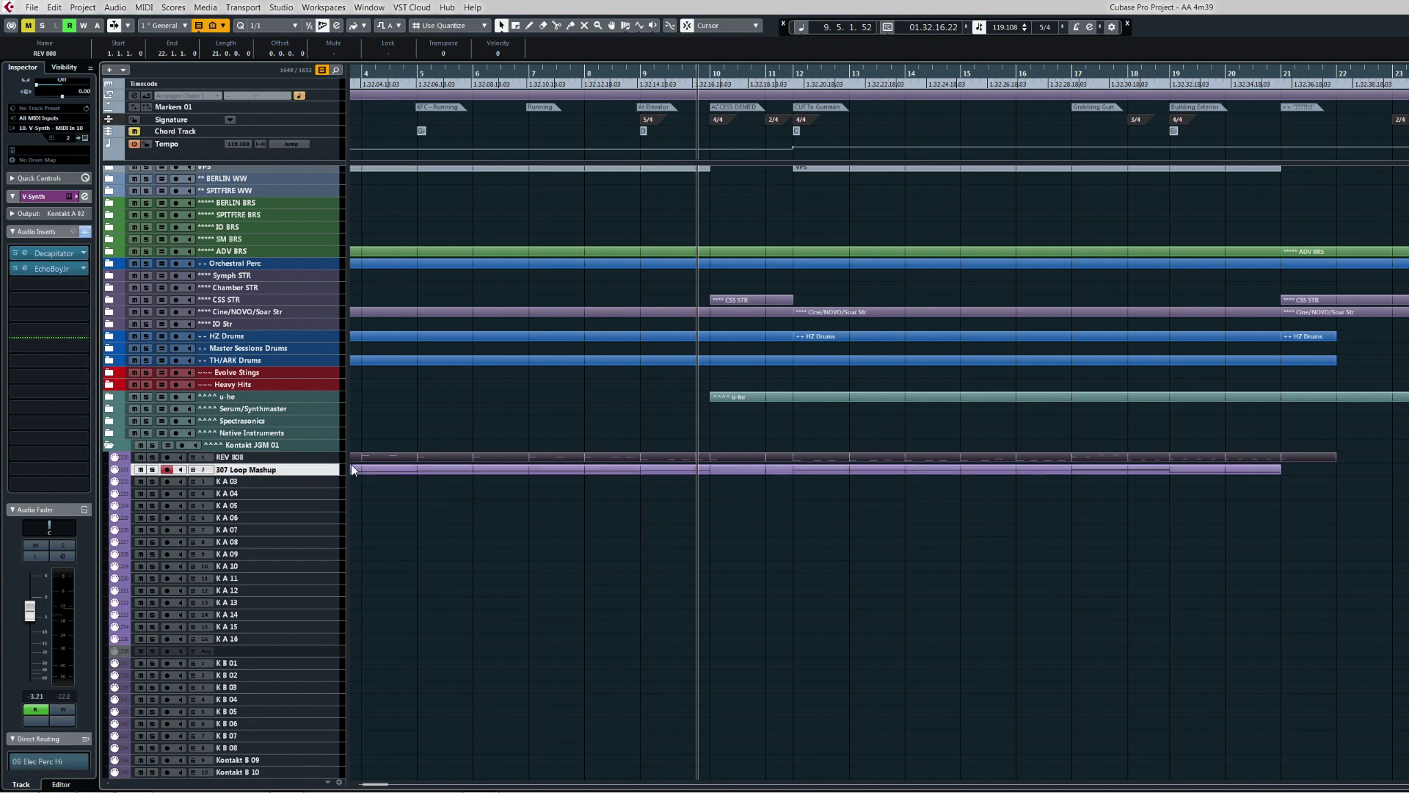
click(421, 469)
key(Return)
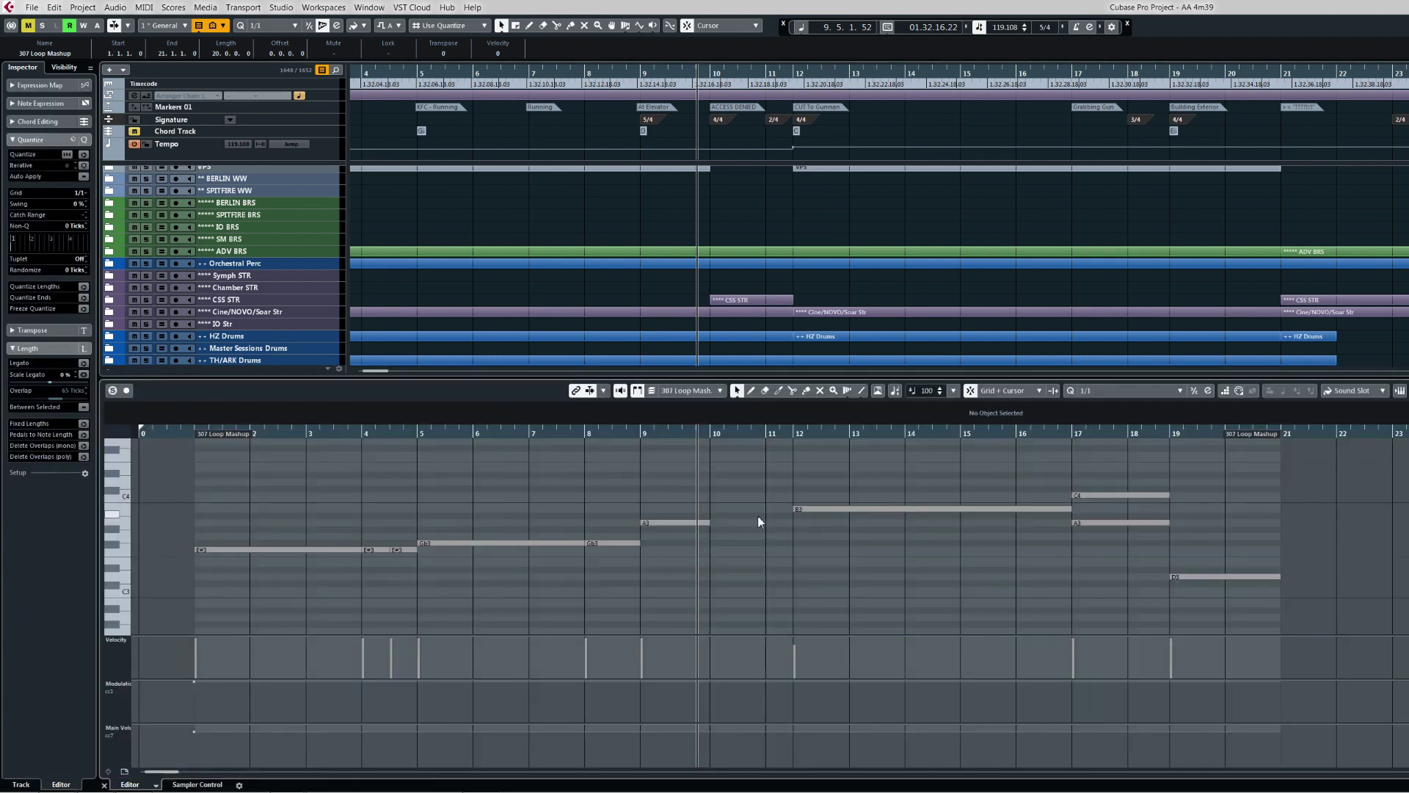
key(Return)
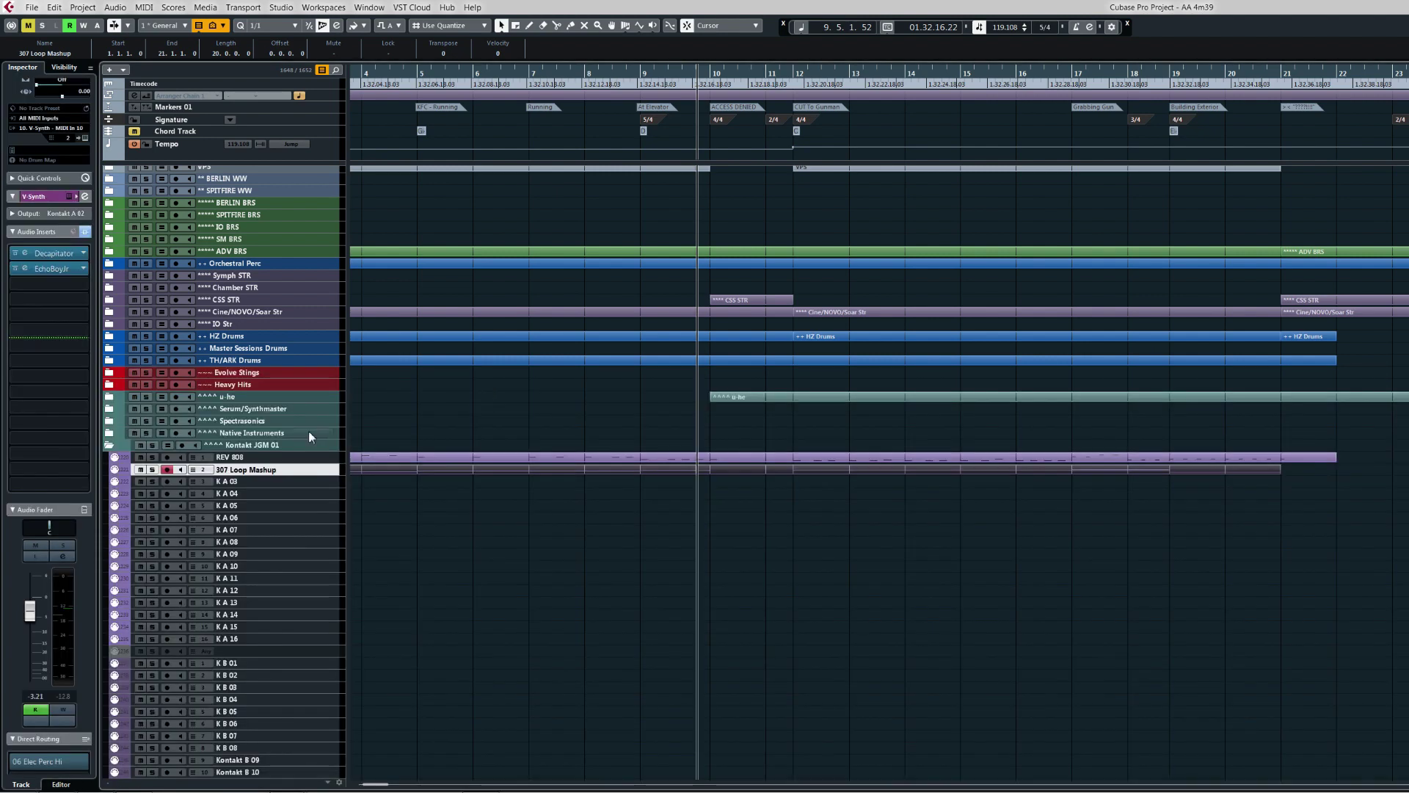
Step: Select the K A 03 track and fold the Kontakt JGM 01 folder closed
key(Up)
click(243, 481)
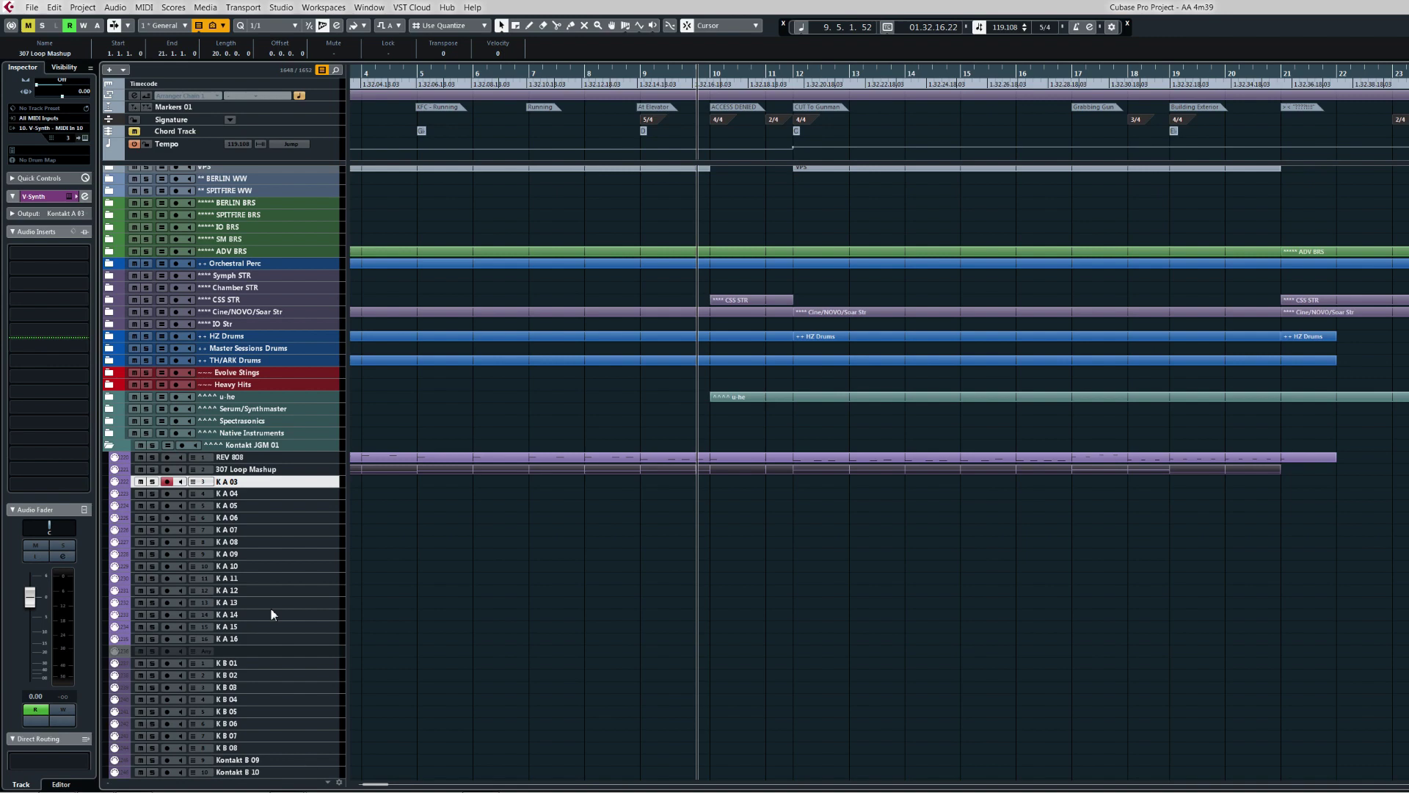
click(111, 445)
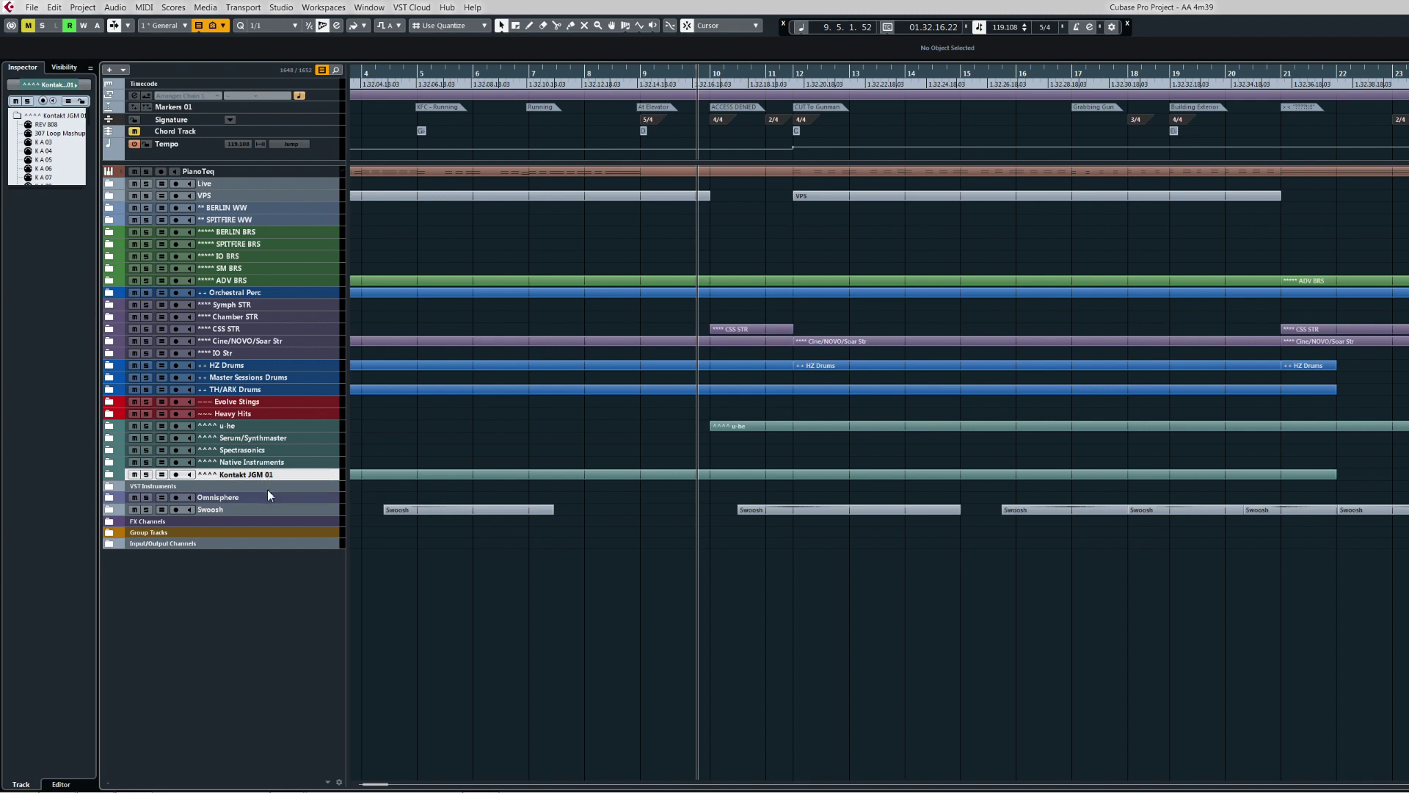
Step: Open the Swoosh and Omnisphere folders to show their tracks, and fold Omnisphere closed again
click(112, 512)
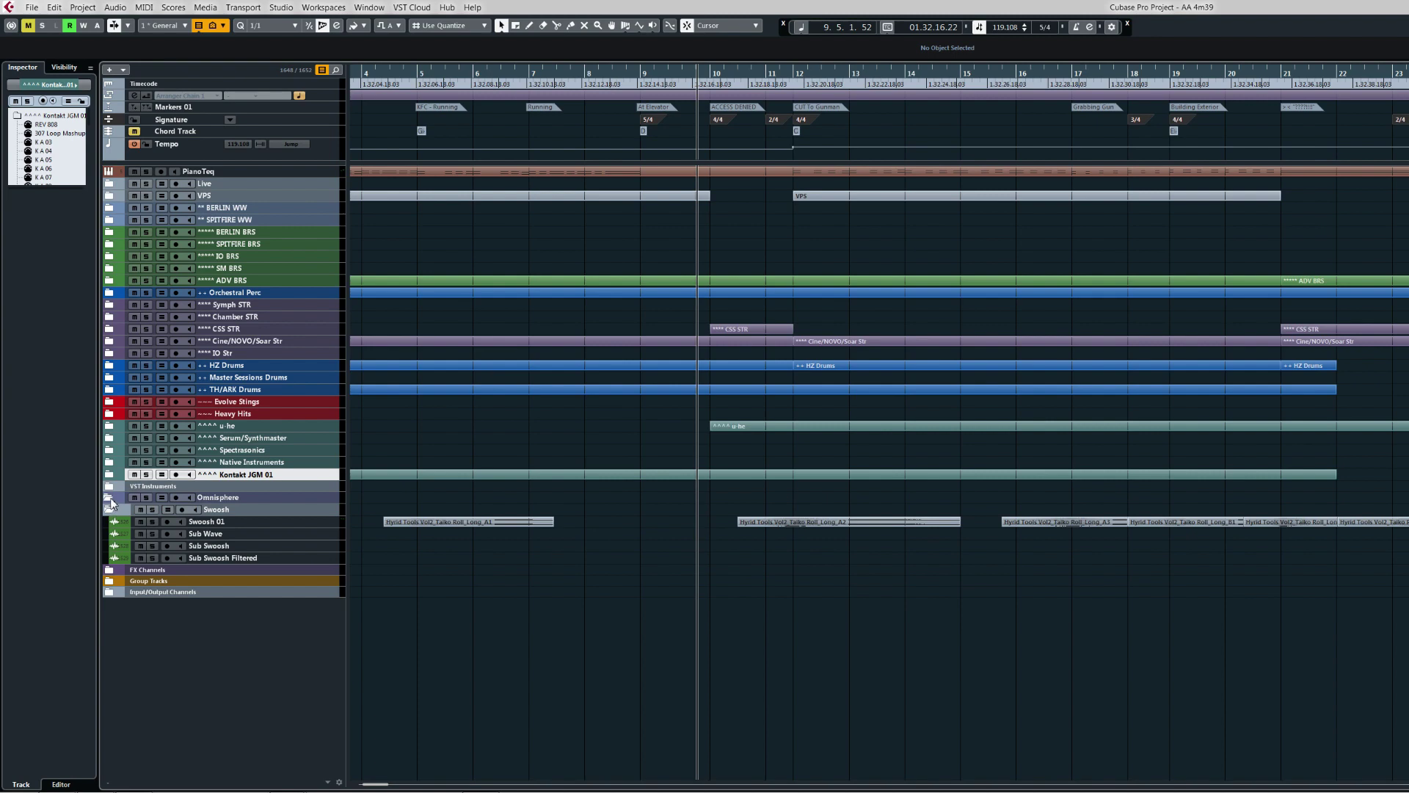
click(109, 497)
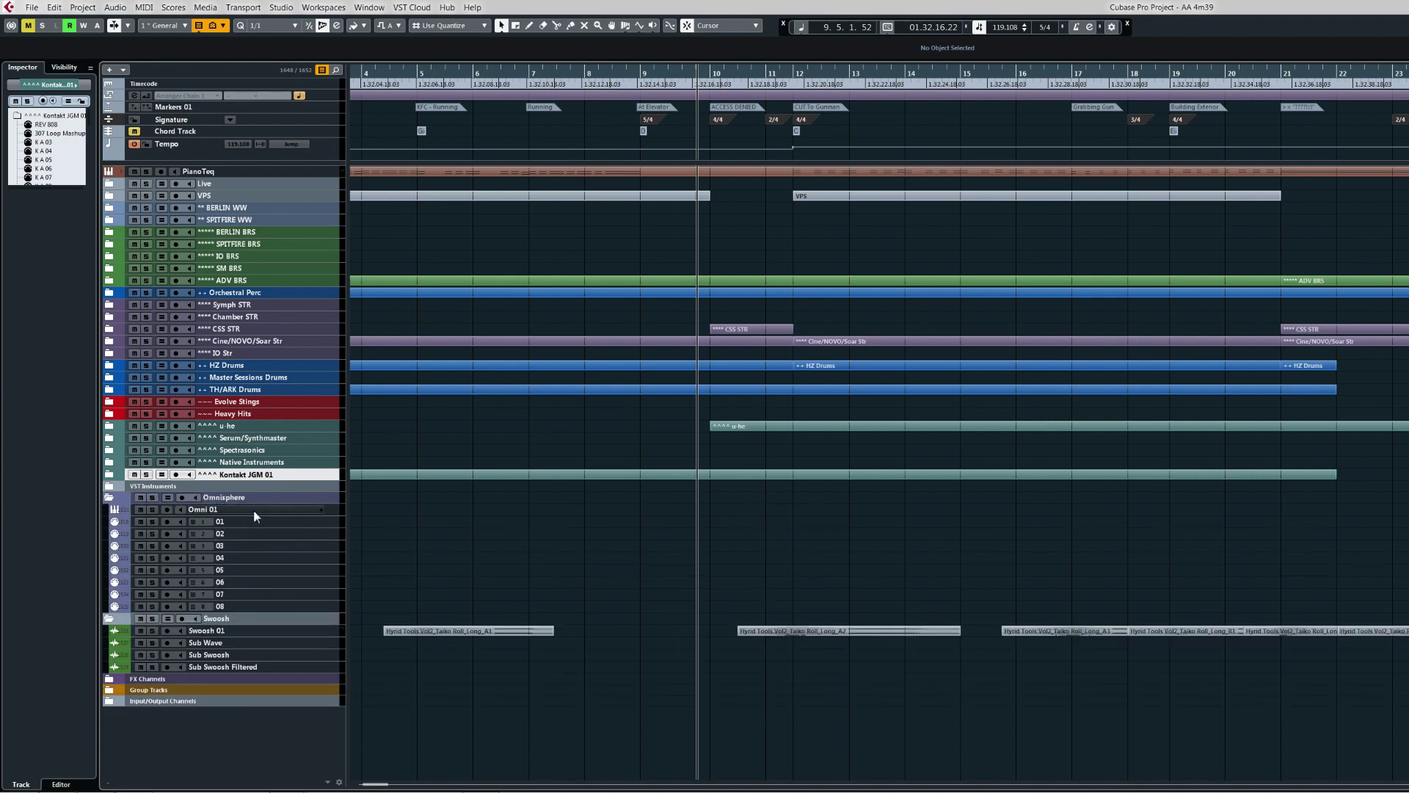
click(110, 497)
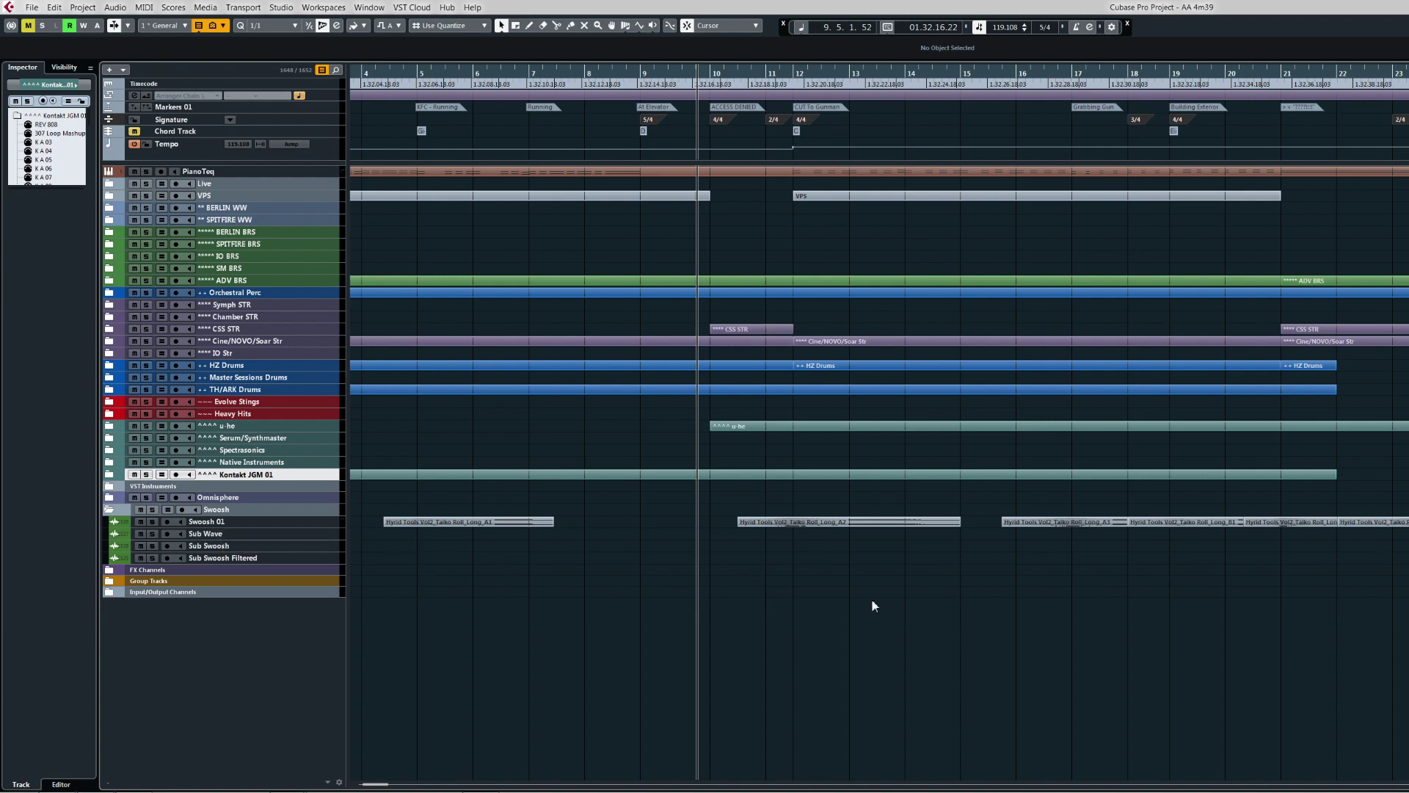
Step: Enlarge the Swoosh 01 track to view its Taiko Roll waveforms, place the cursor at bar 12, shrink the track and fold the Swoosh folder
click(797, 518)
key(ctrl+alt+e)
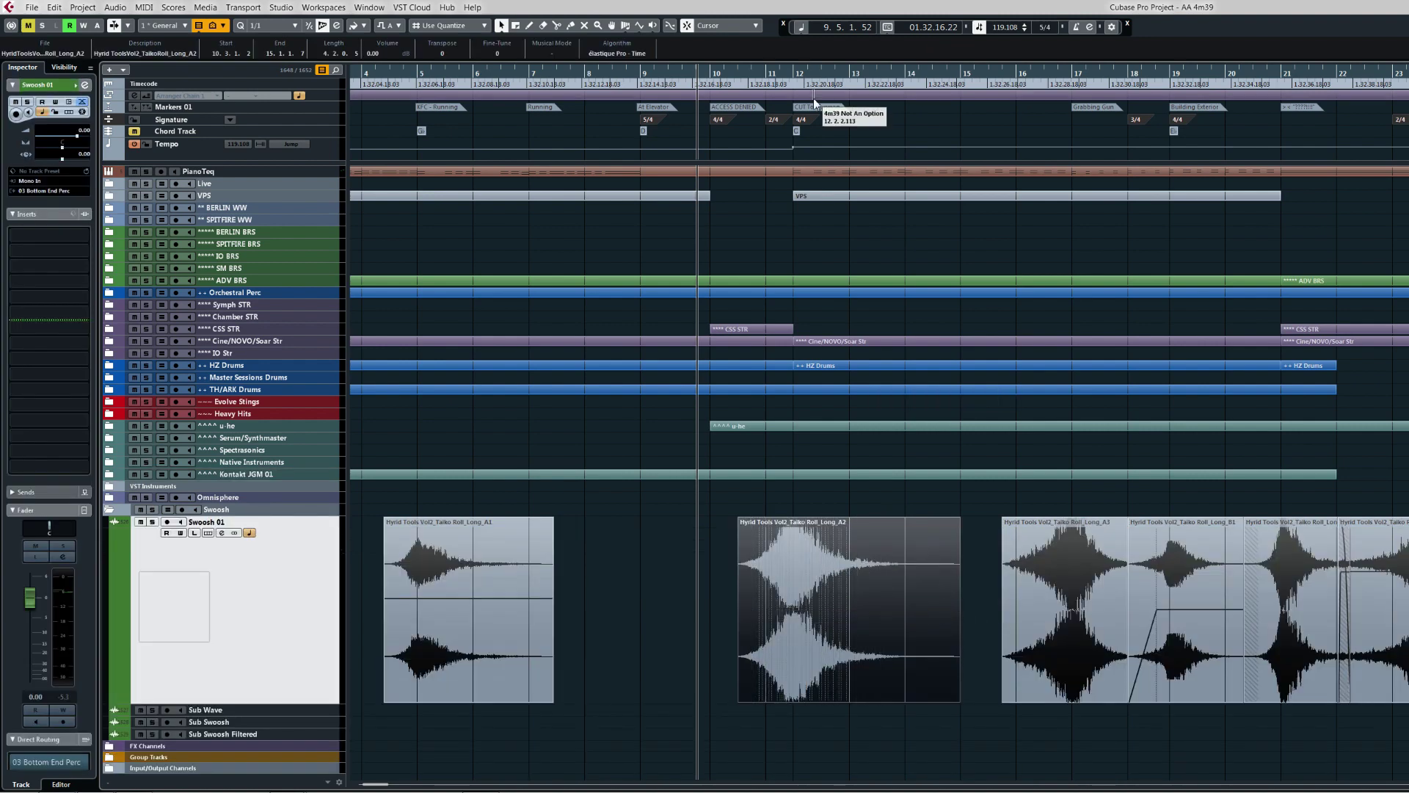
click(798, 79)
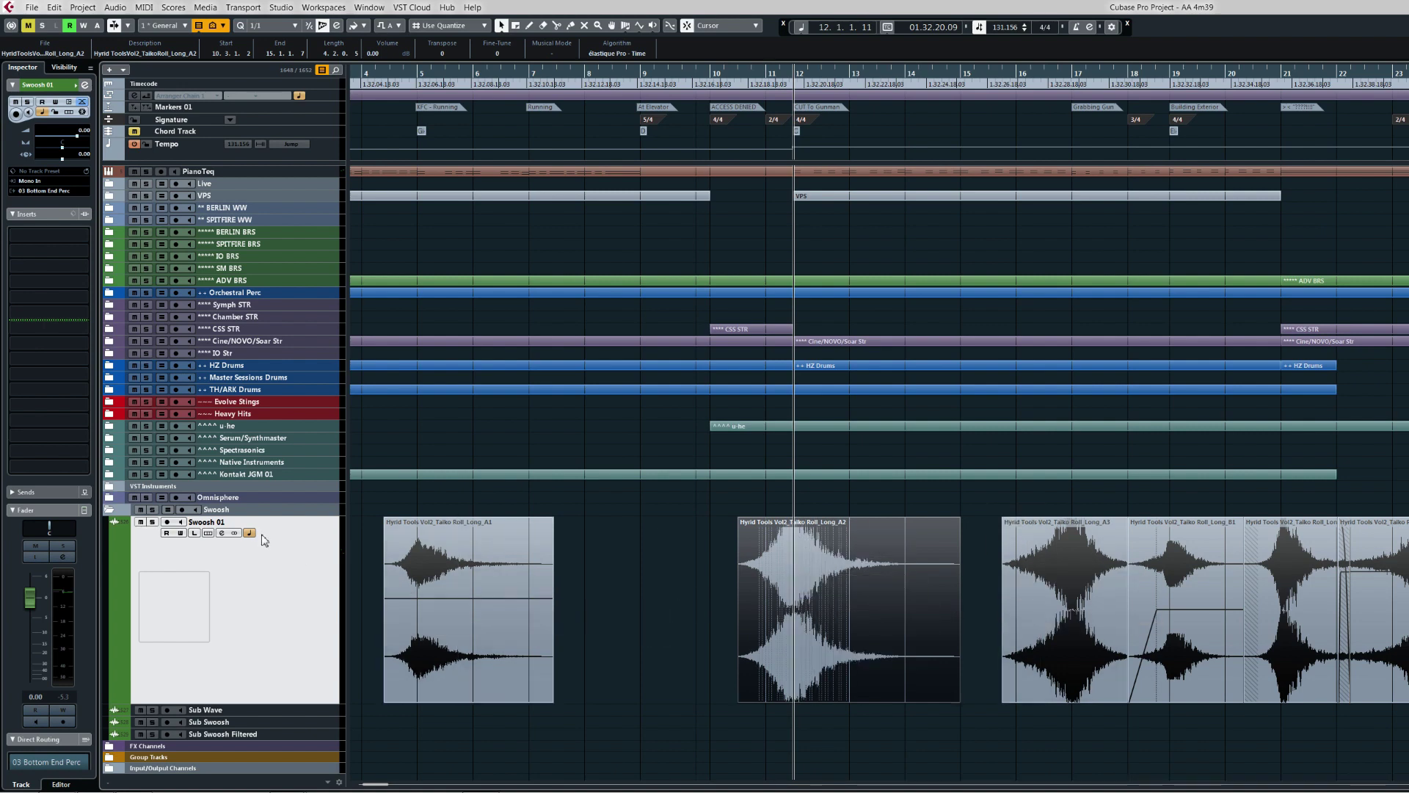
key(ctrl+alt+e)
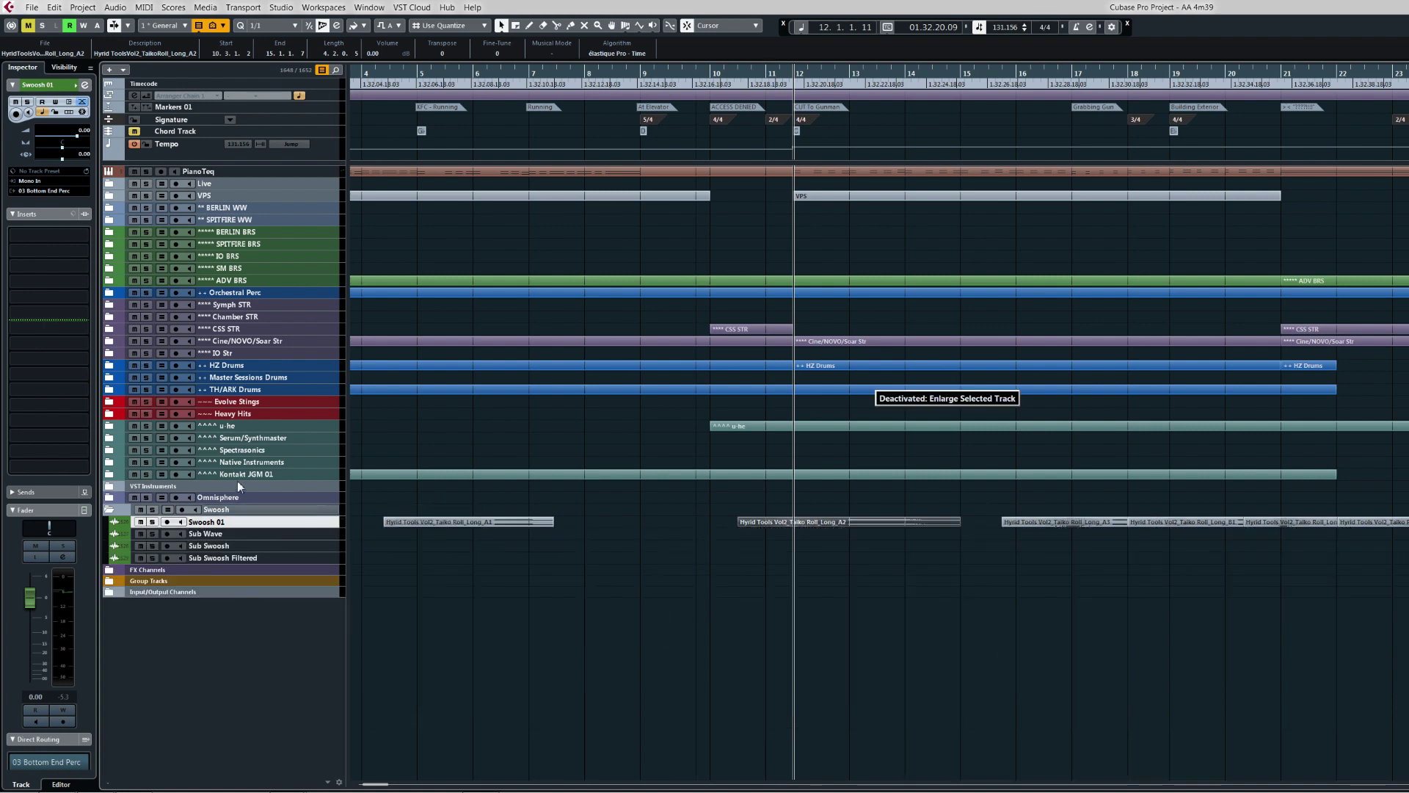
click(108, 511)
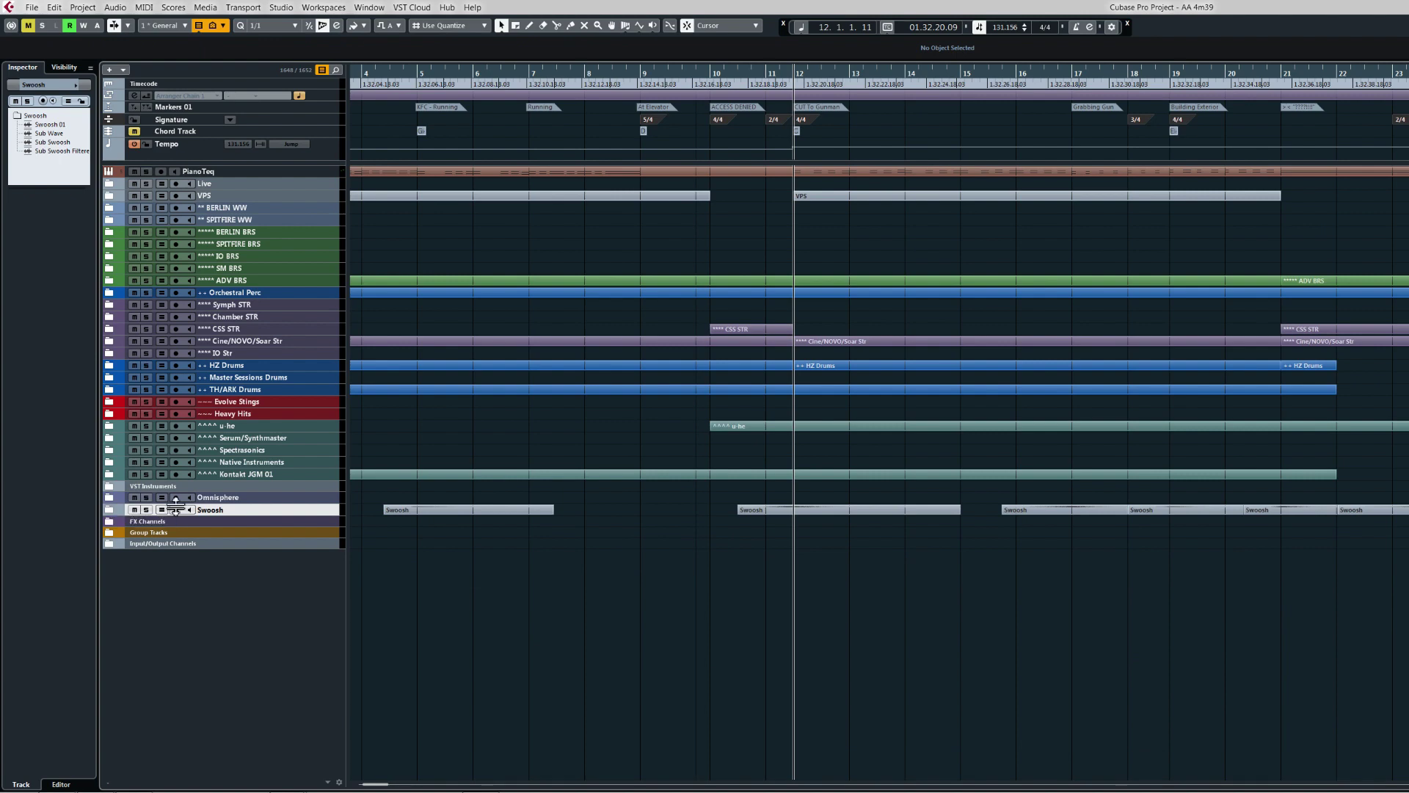
Step: Open the FX Channels folder, look through its channels from xWW High Long to xAph Metal, and fold it closed
click(109, 523)
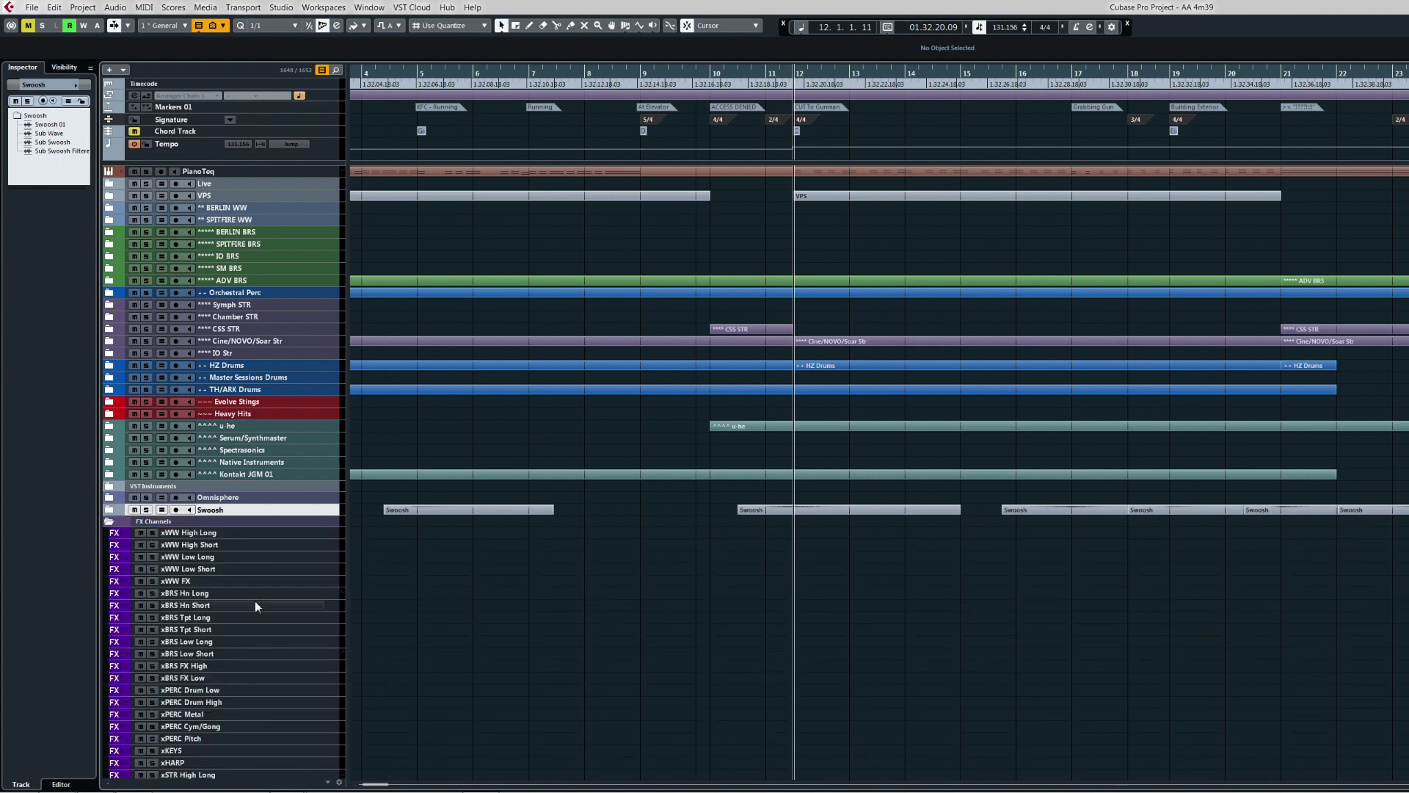
drag(378, 695, 398, 539)
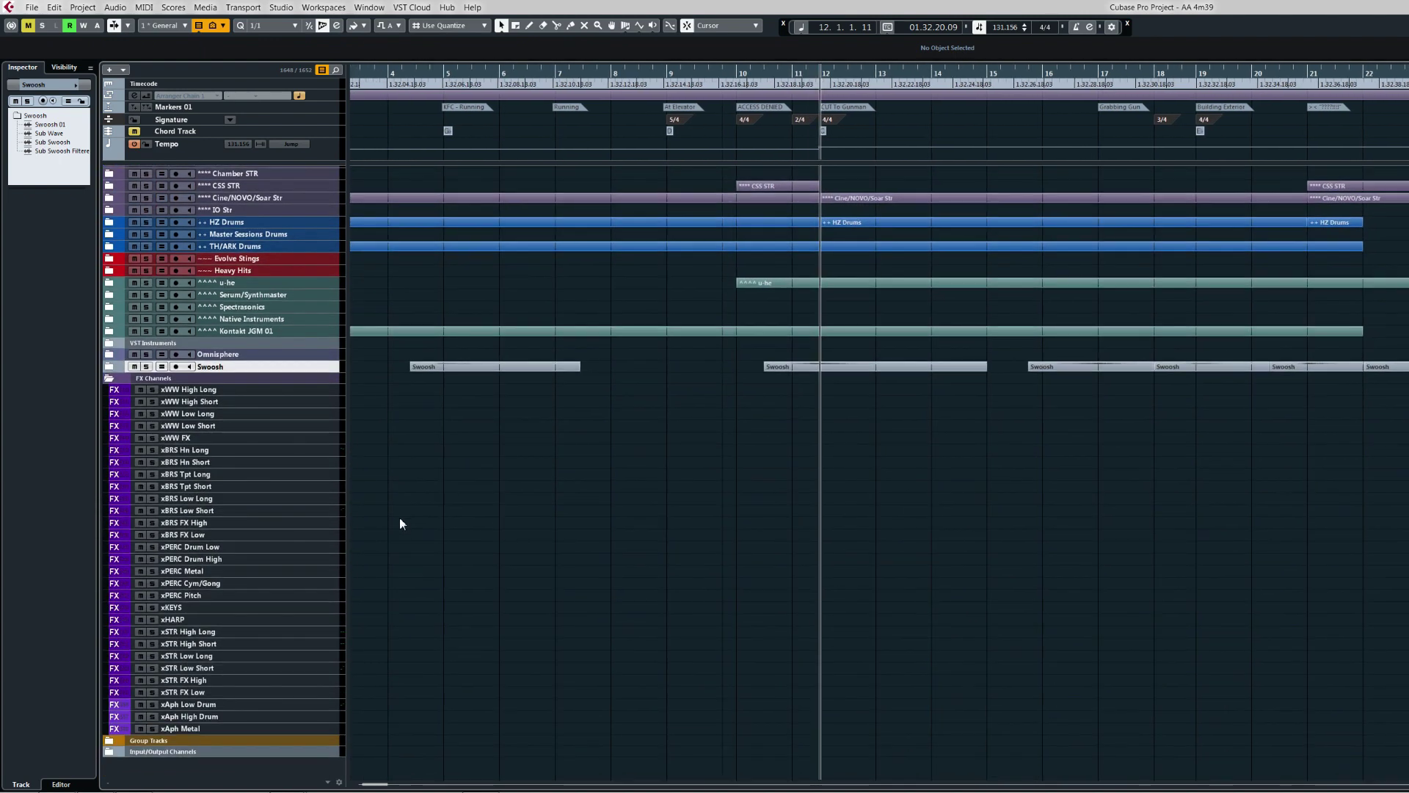
click(109, 380)
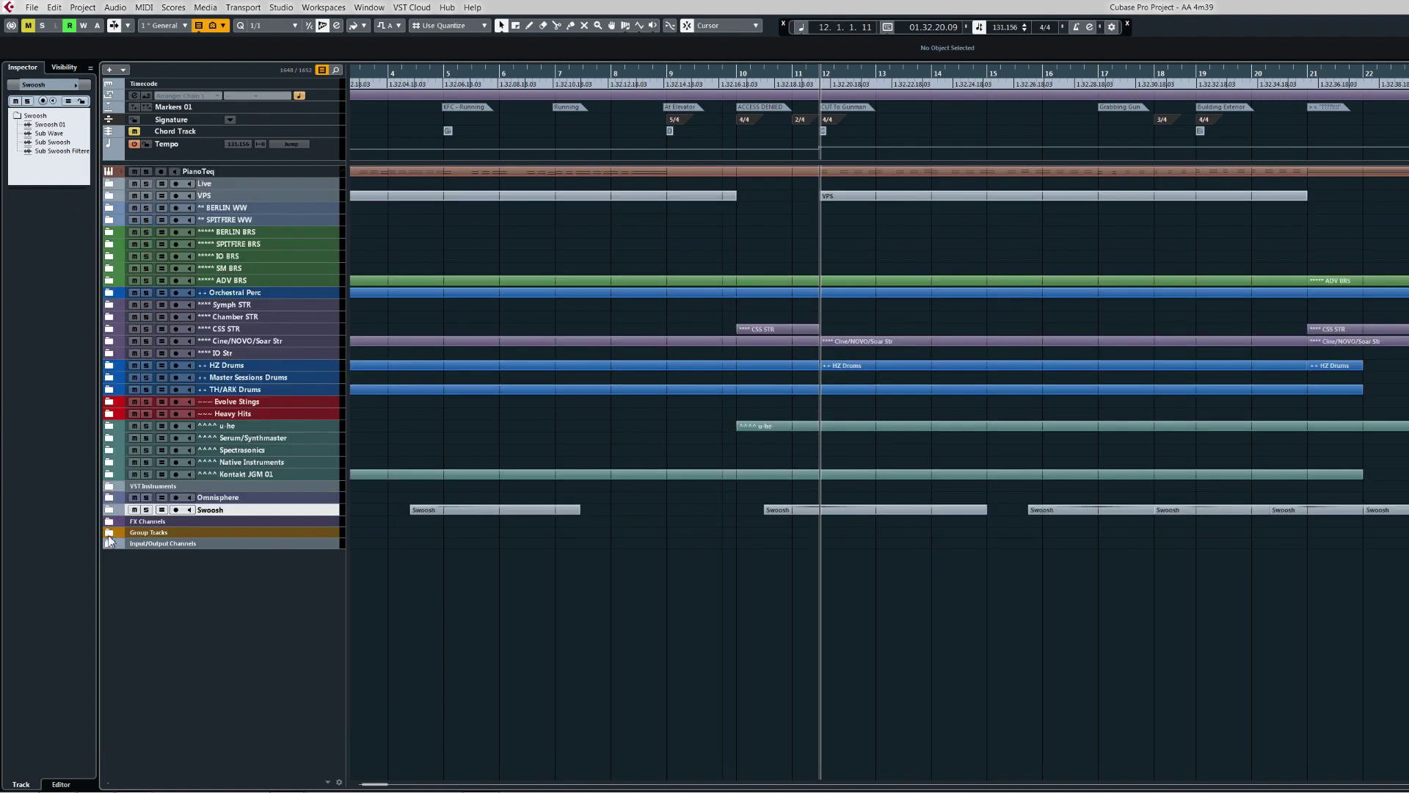
Step: Open the Group Tracks folder twice to look through its channels from 01 Orch Perc High to 31 DX Slug, folding it closed each time
click(108, 538)
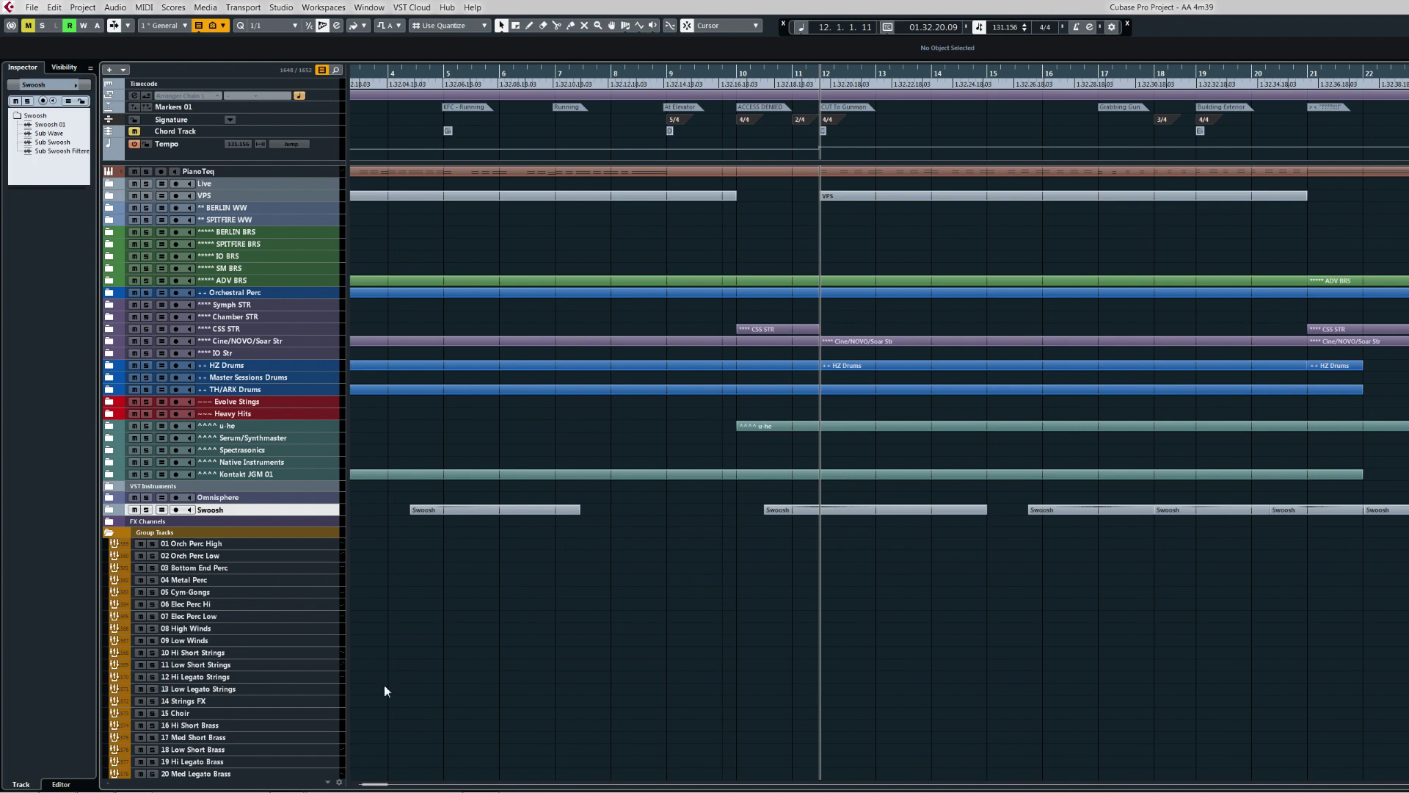
scroll(388, 670, down, 5)
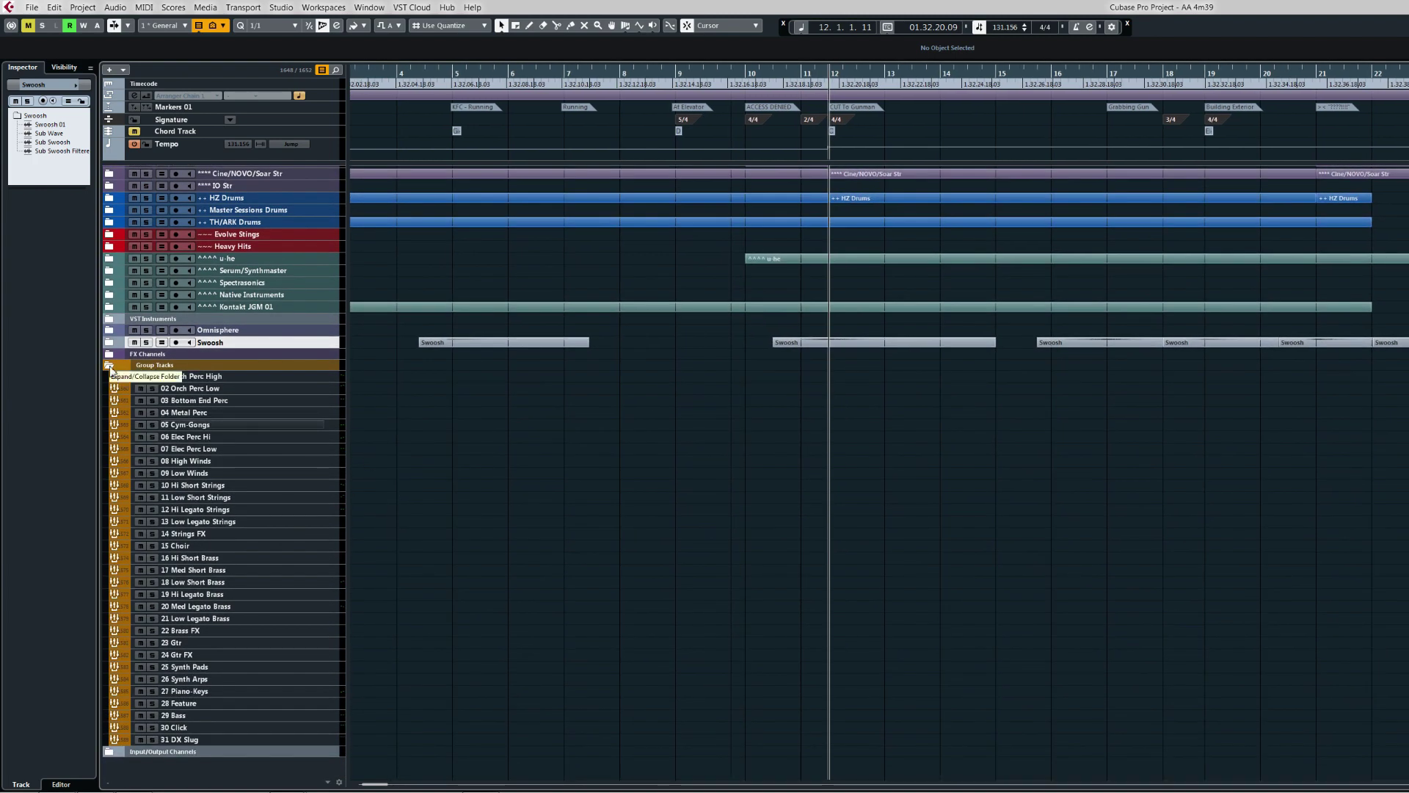
click(109, 365)
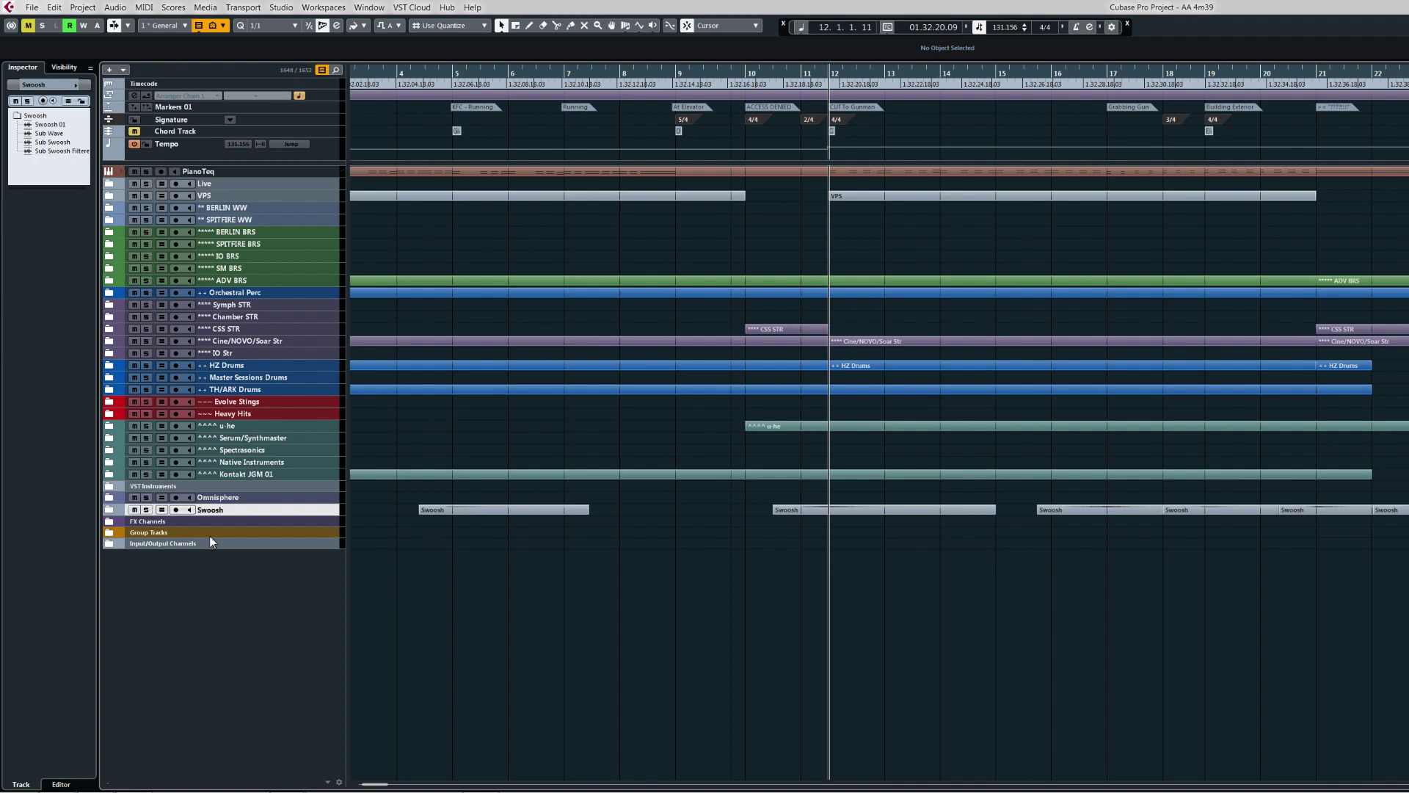
click(153, 533)
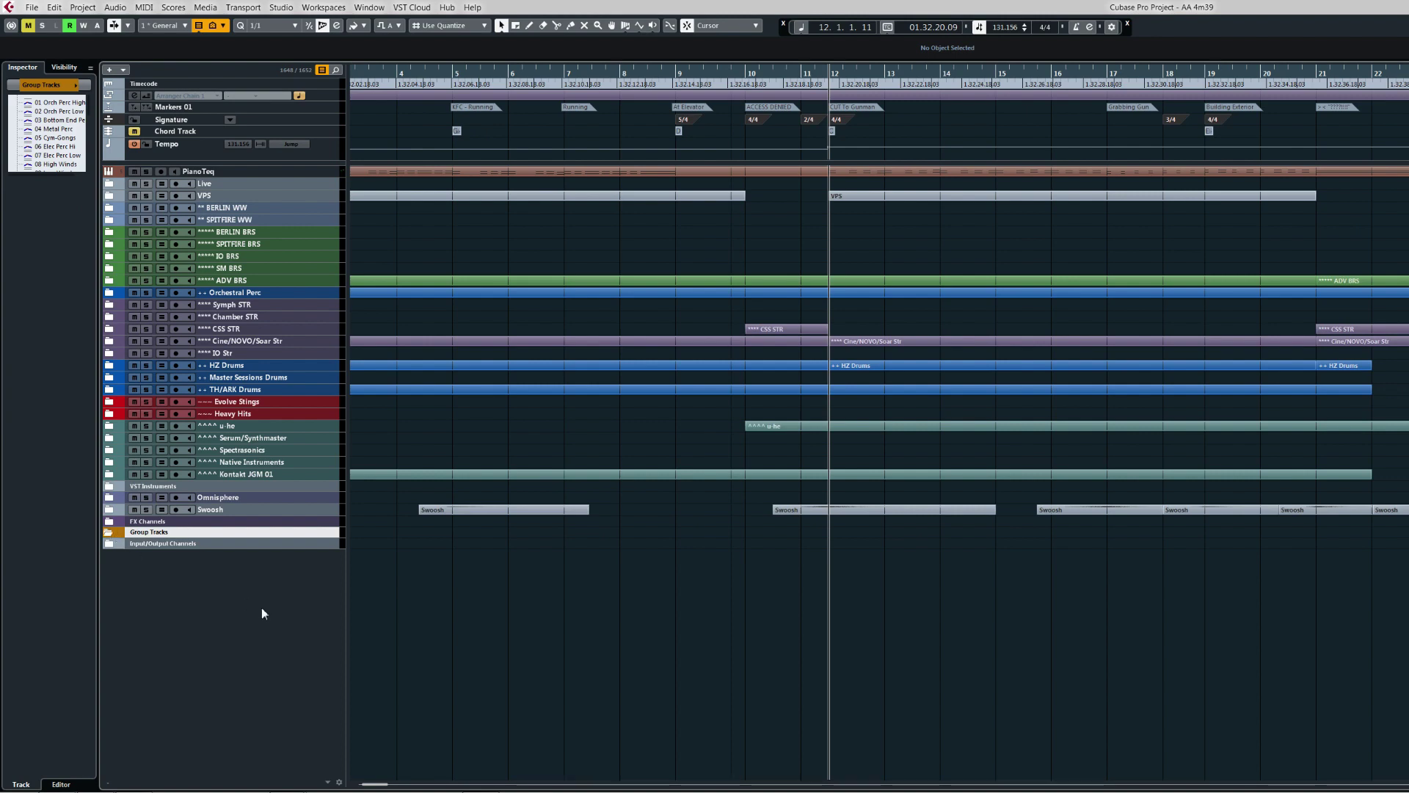
click(162, 533)
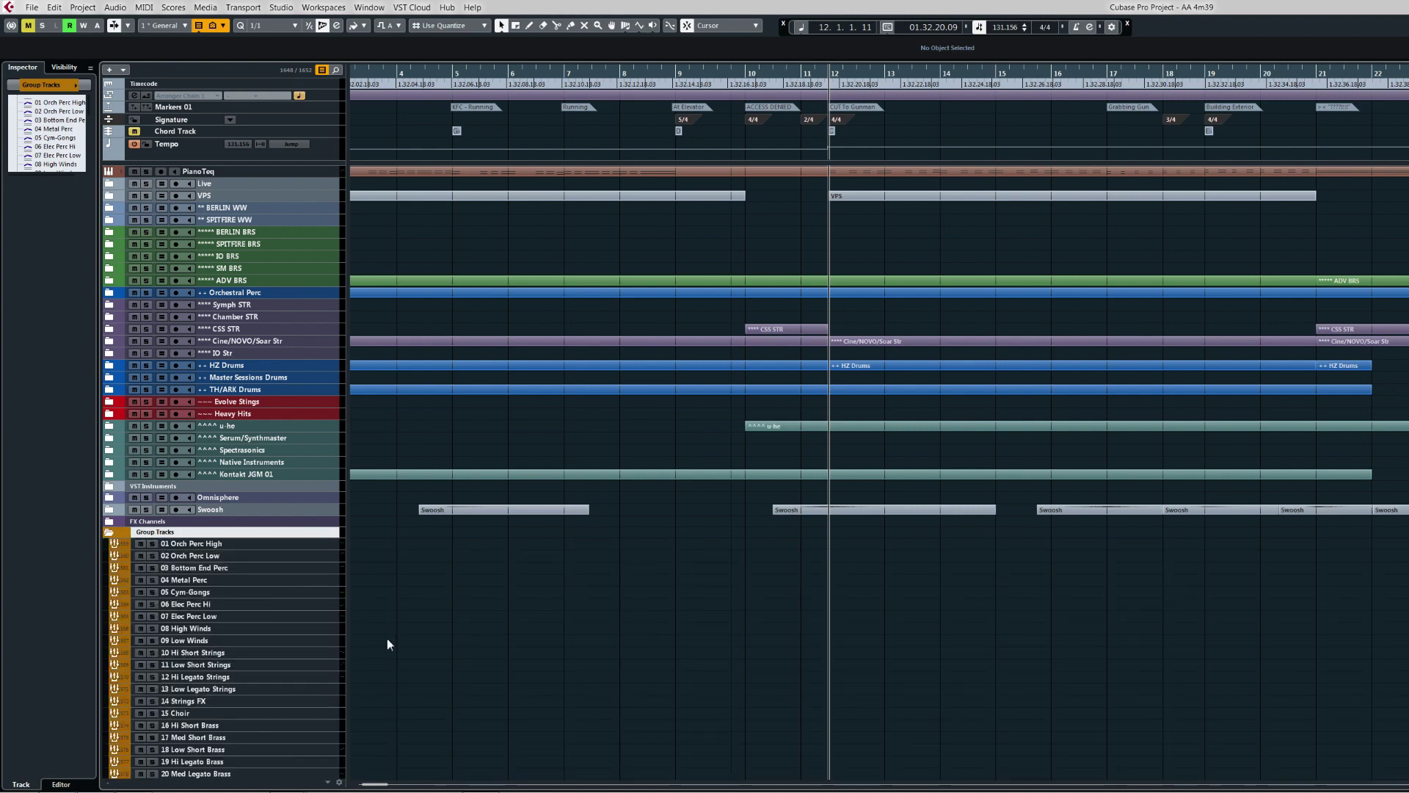
drag(368, 673, 384, 491)
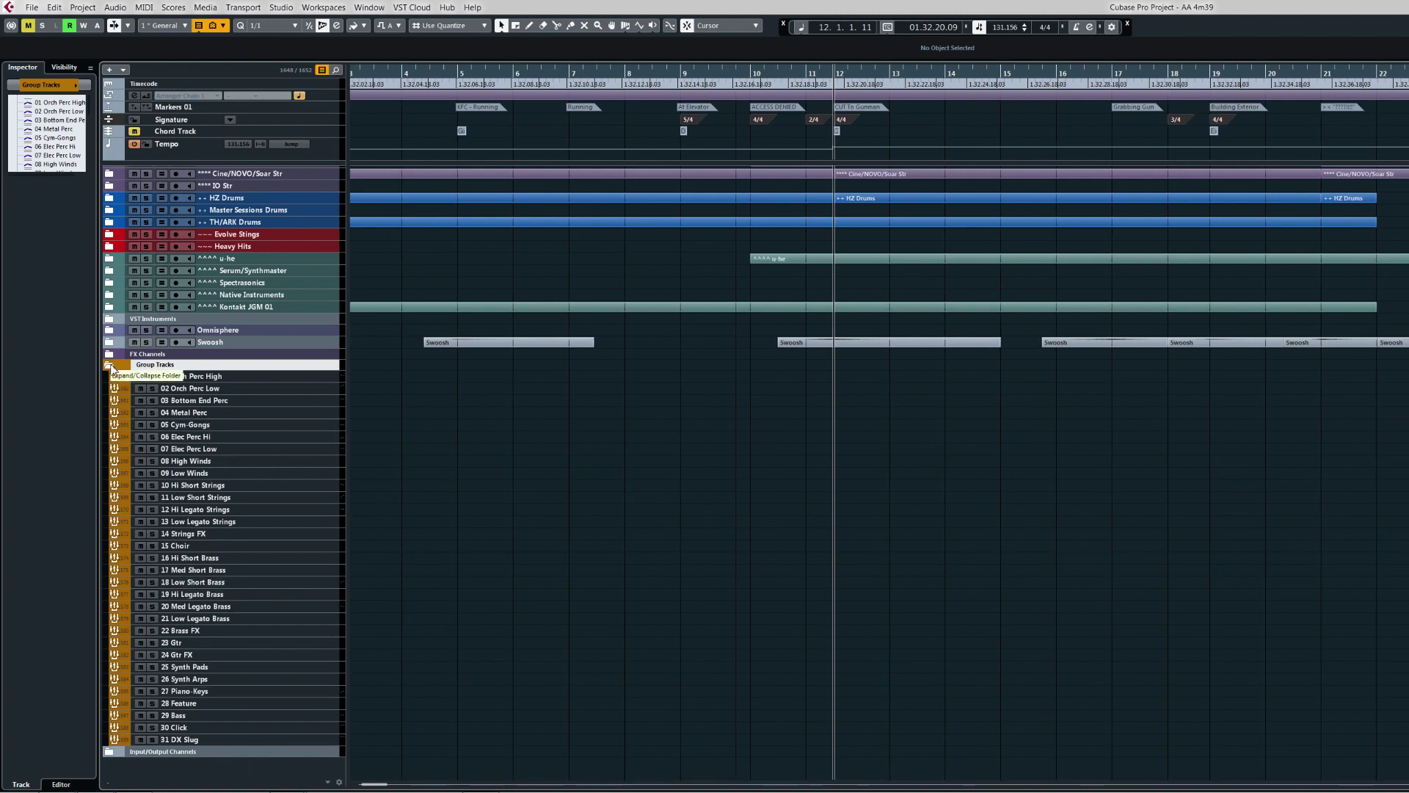
click(111, 366)
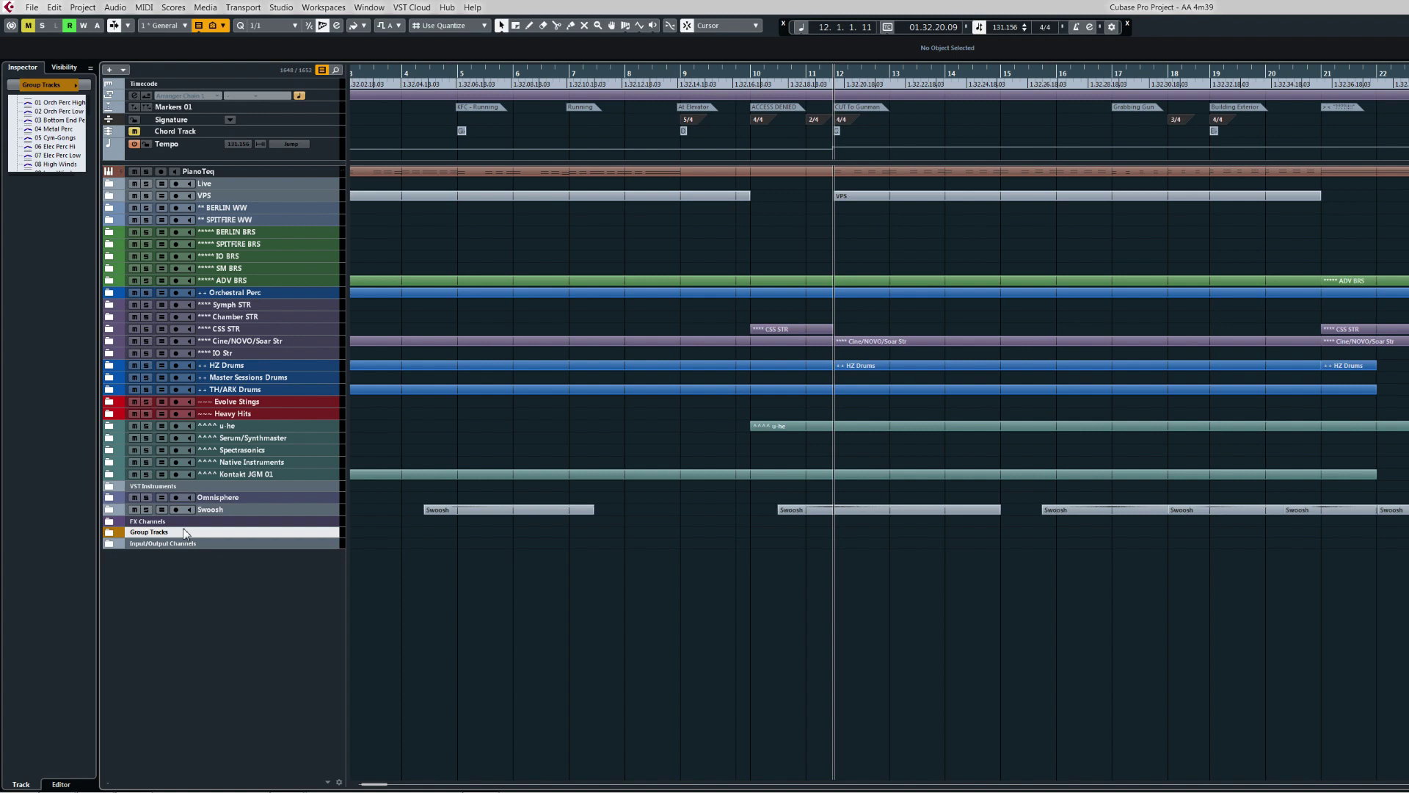
Step: Open the Input/Output Channels folder, select Mono In 2 and Mono In to view their channel settings, and fold the folder closed
click(108, 544)
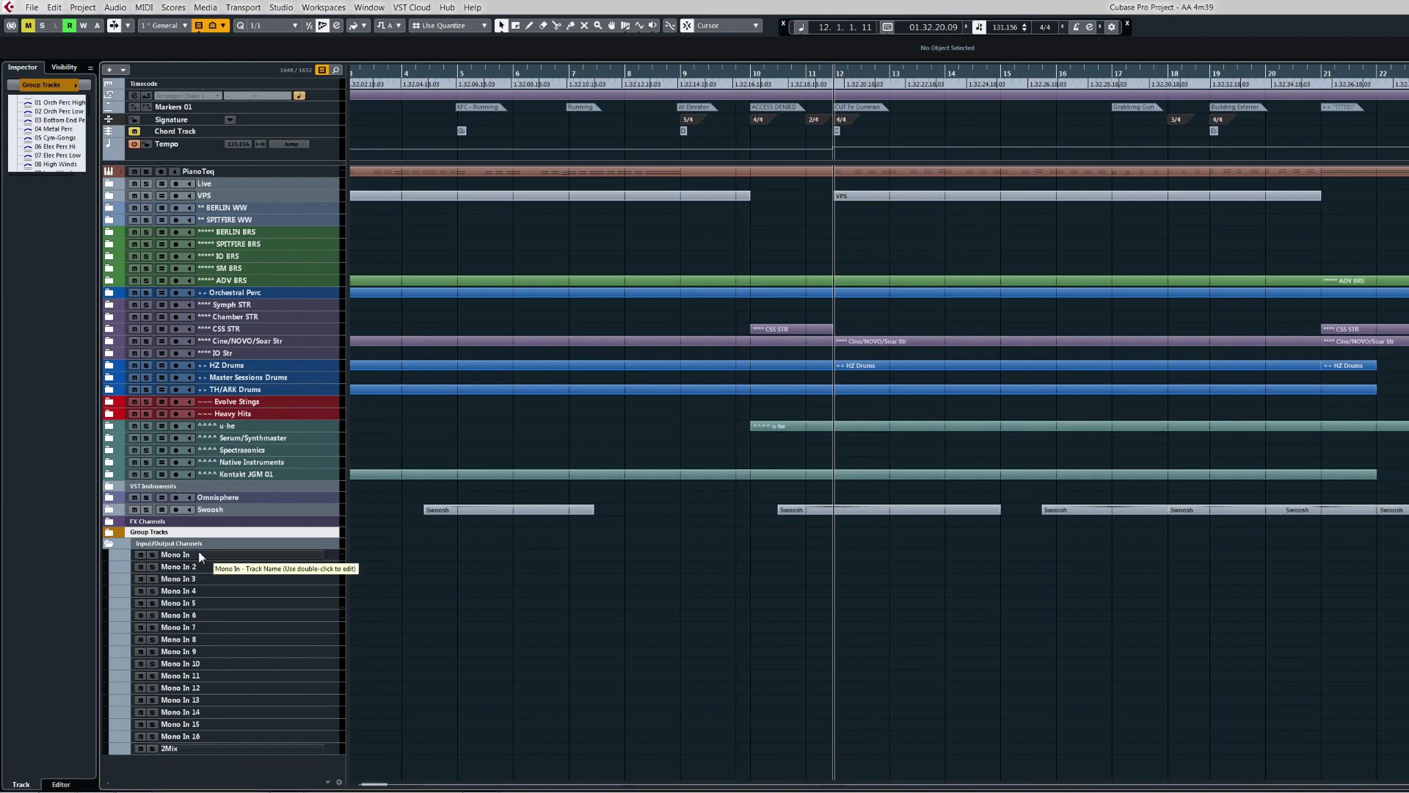
click(254, 568)
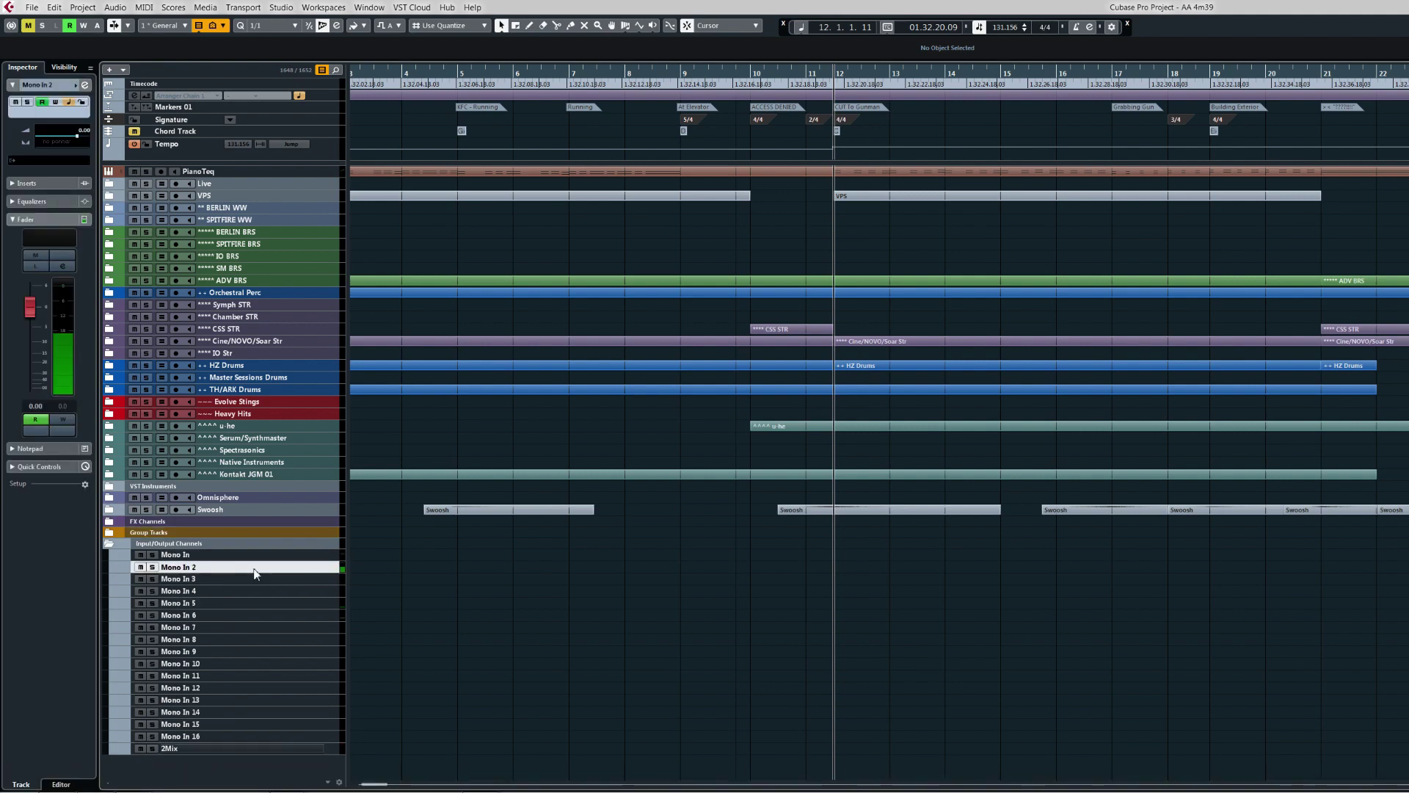
click(181, 557)
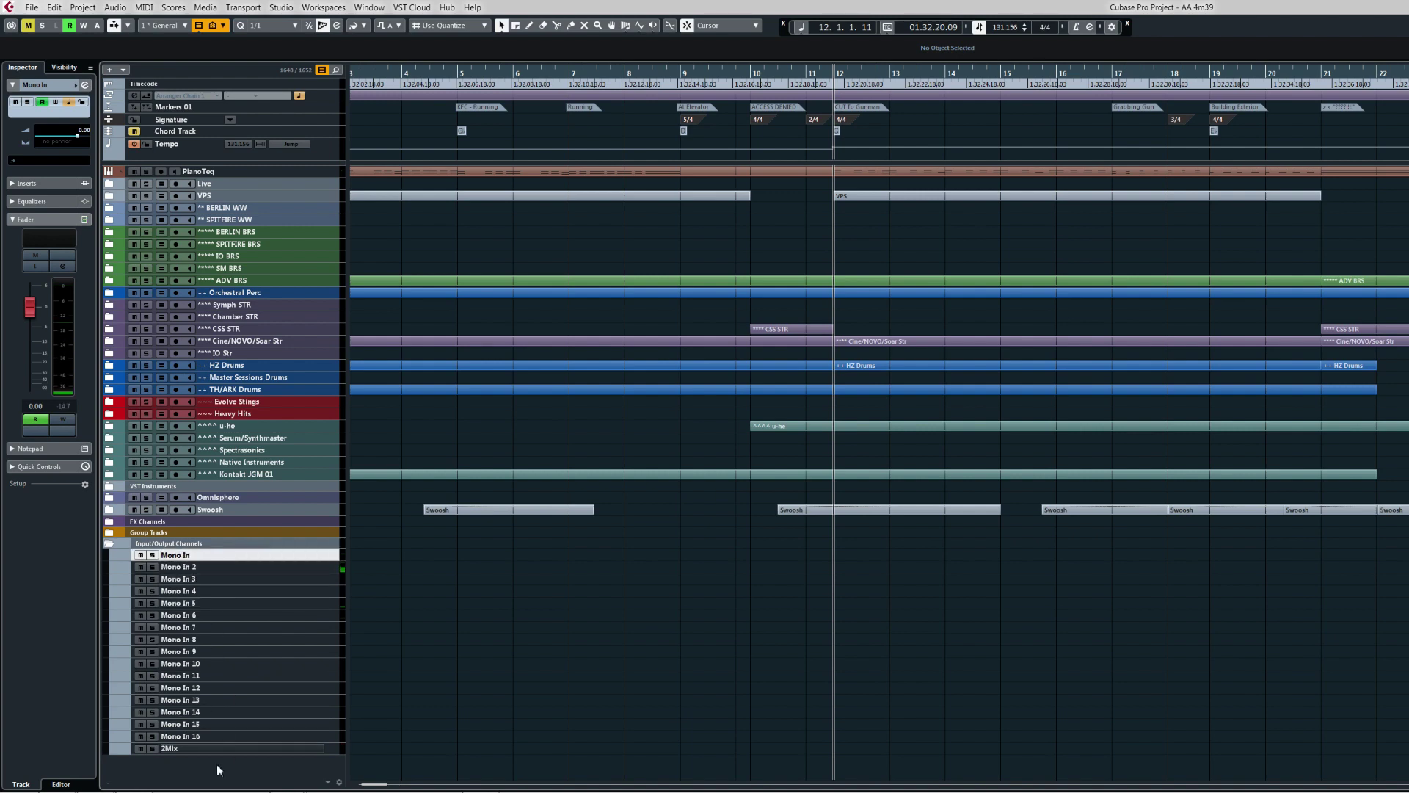
click(108, 543)
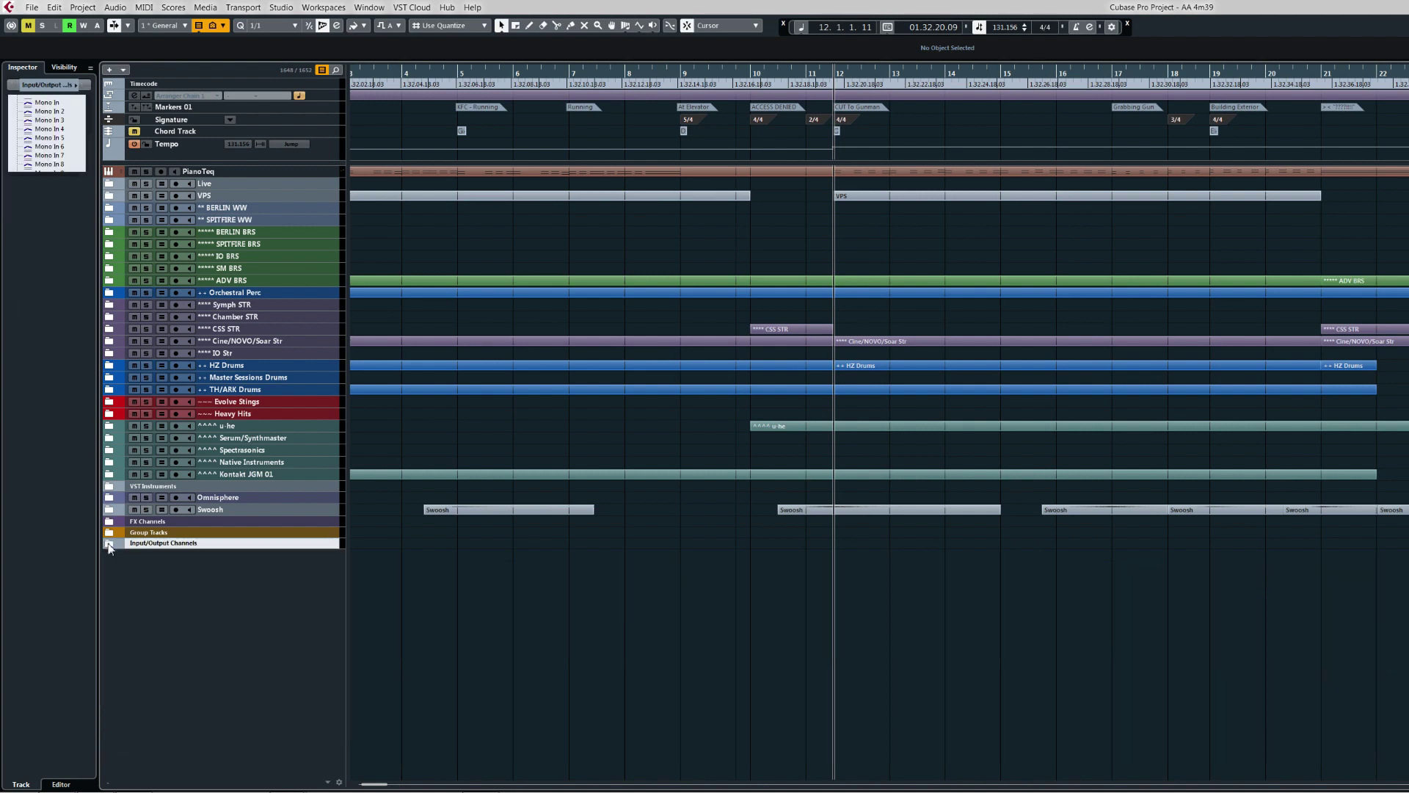
Step: Open the VST Instruments folder, select PL Hn Long, and look through the V-Winds, V-Strings and V-Synth channels
click(114, 488)
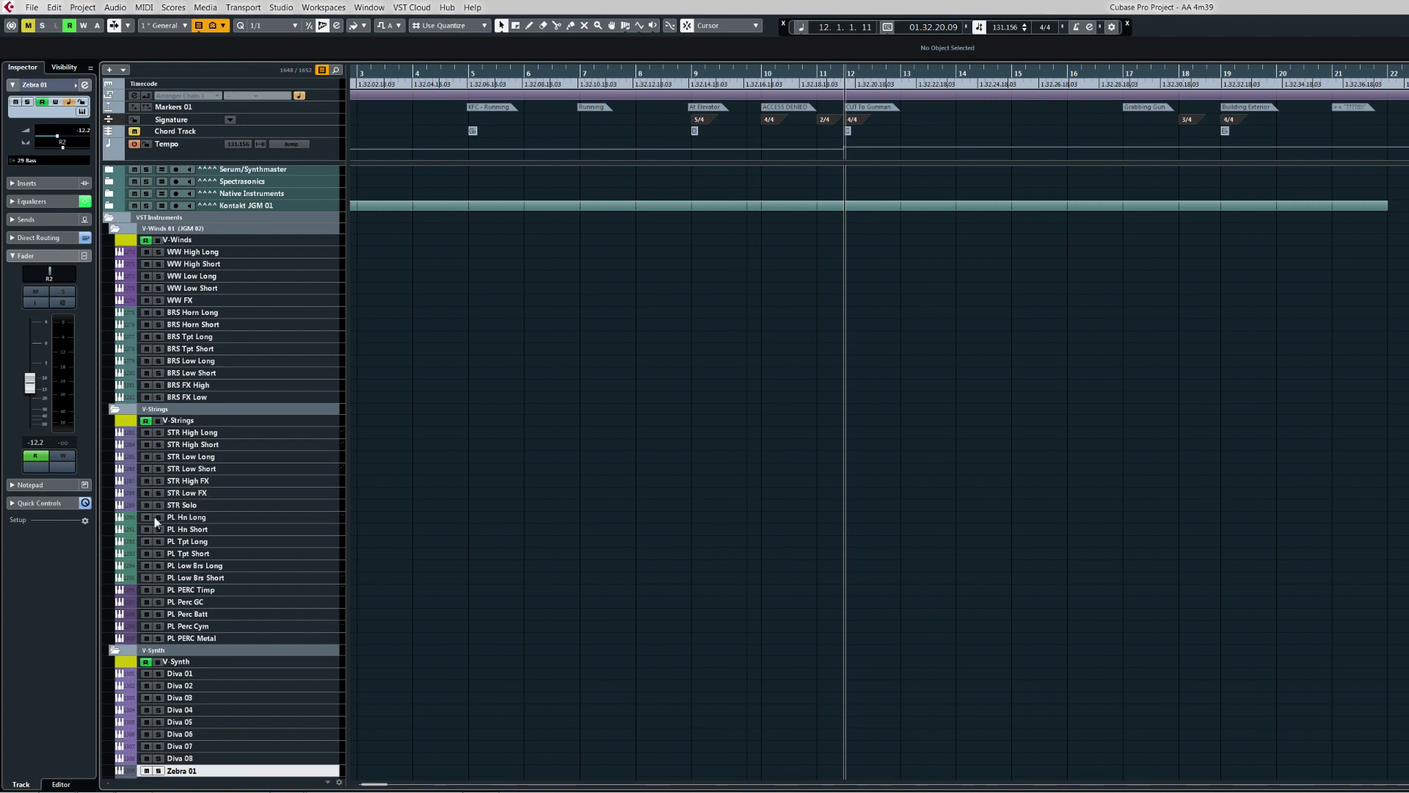
click(224, 522)
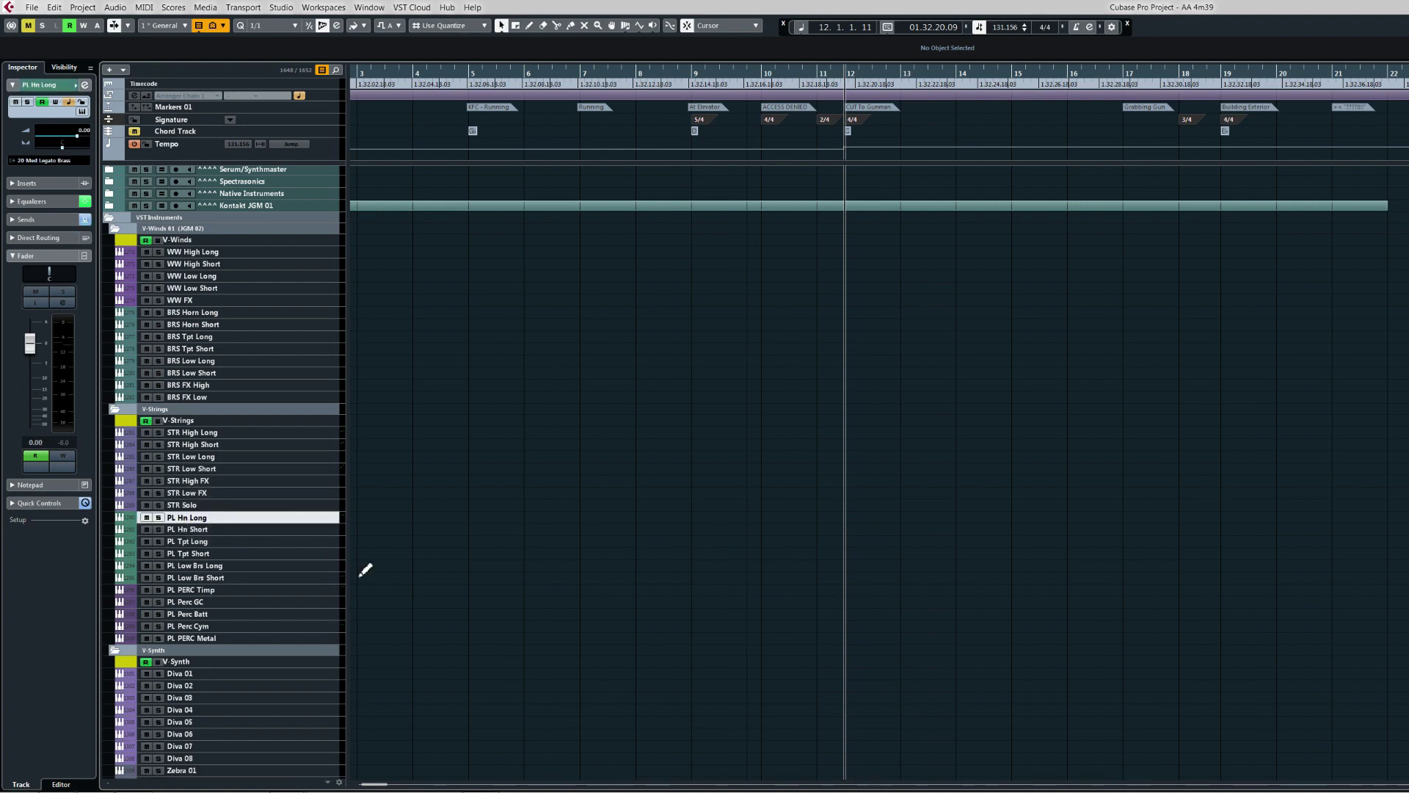
scroll(396, 580, down, 5)
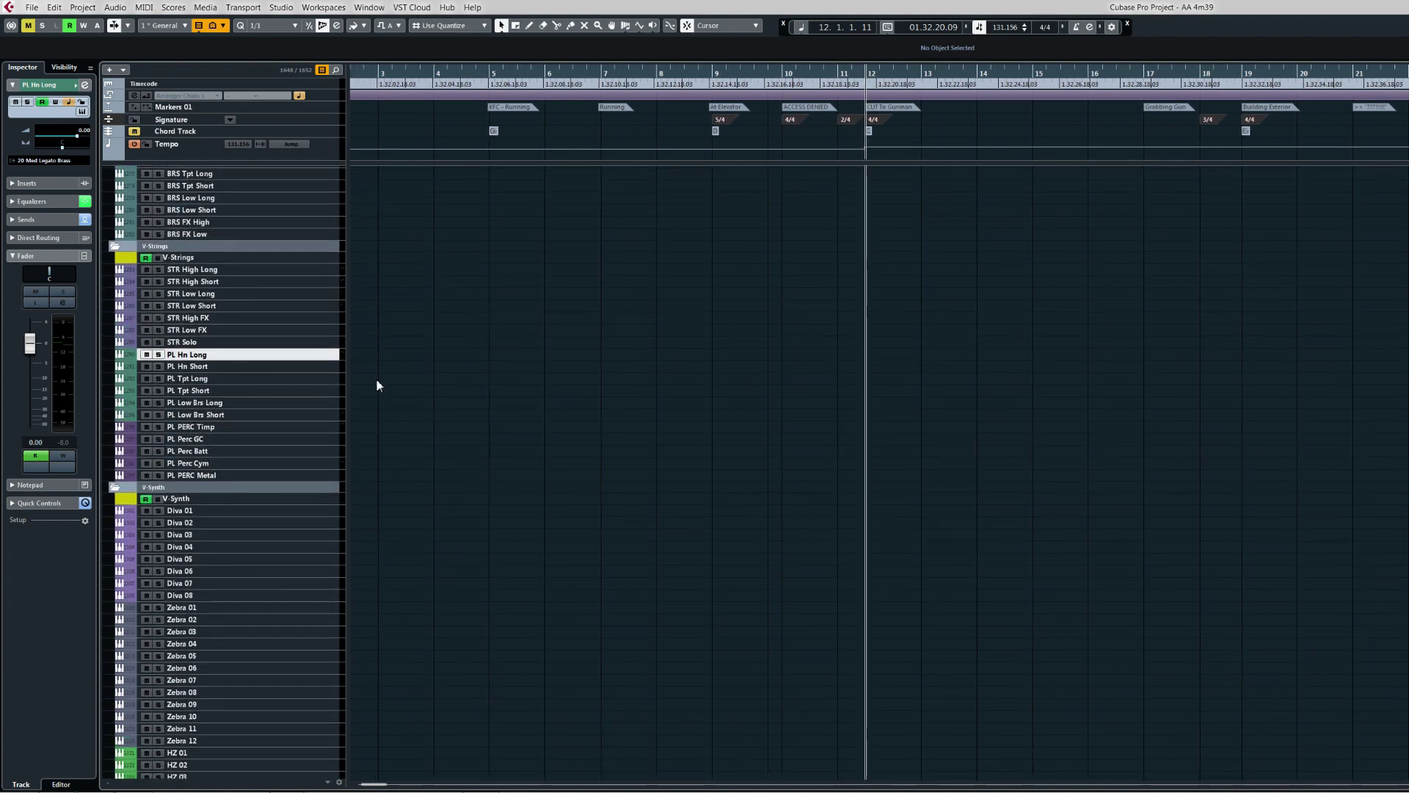
scroll(376, 380, up, 1)
scroll(381, 420, up, 3)
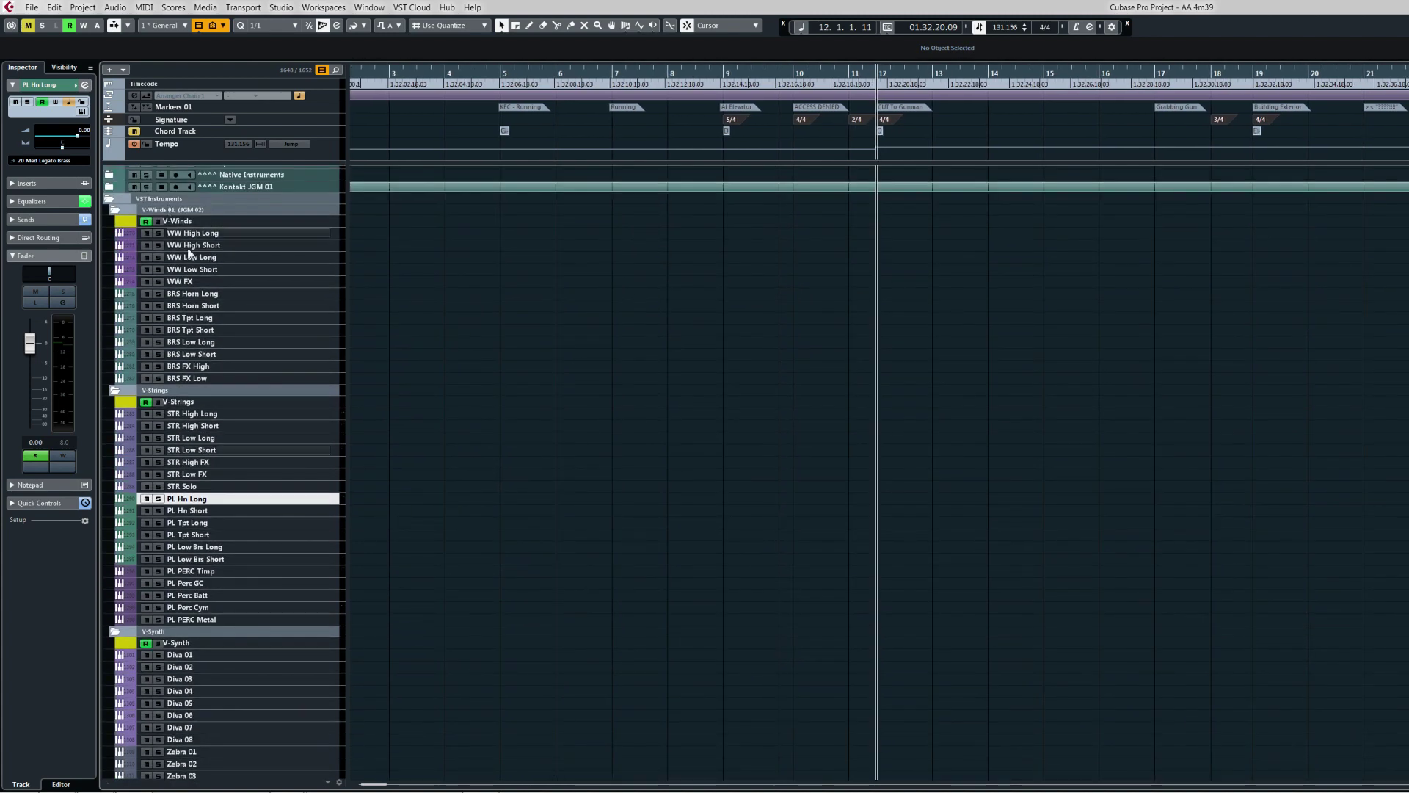
scroll(374, 661, down, 9)
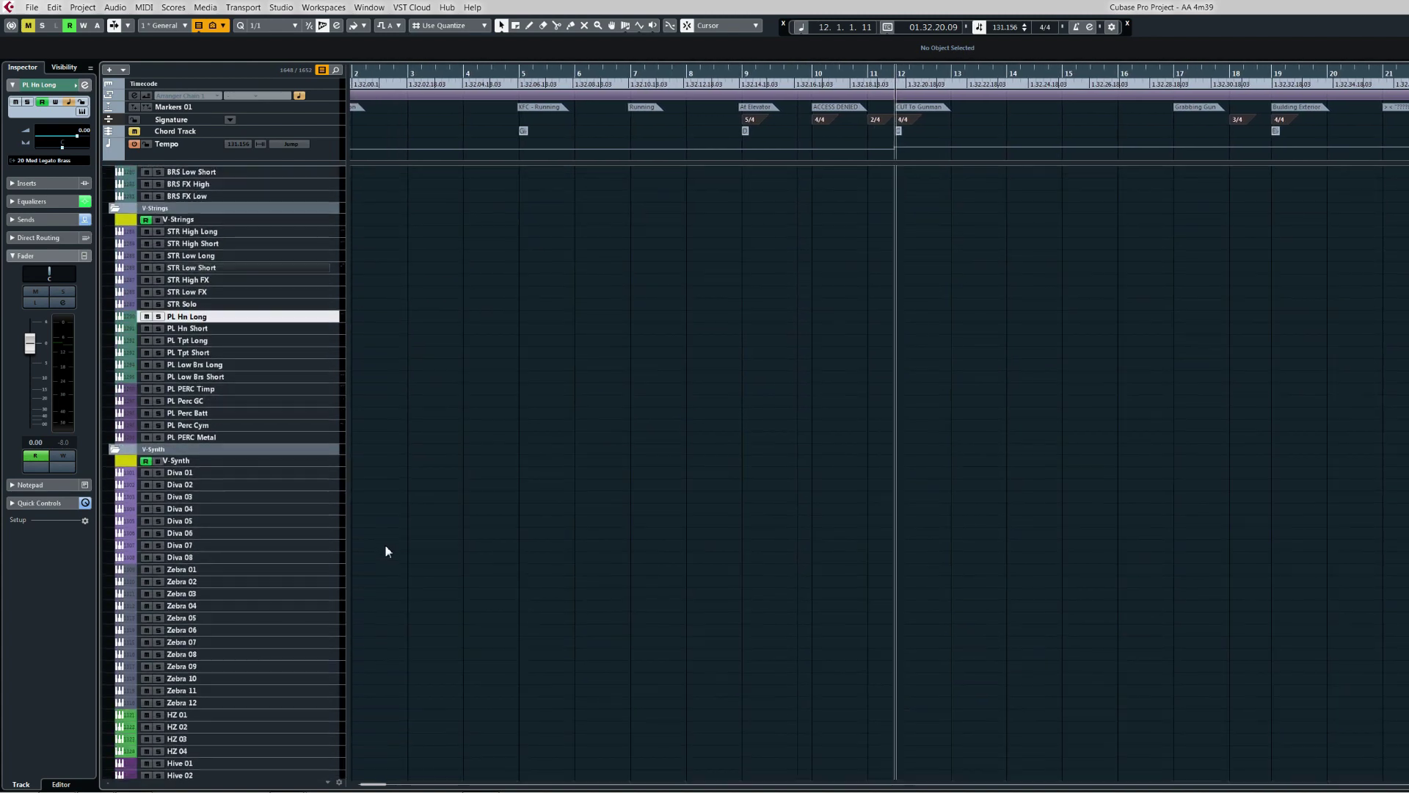
scroll(415, 331, up, 4)
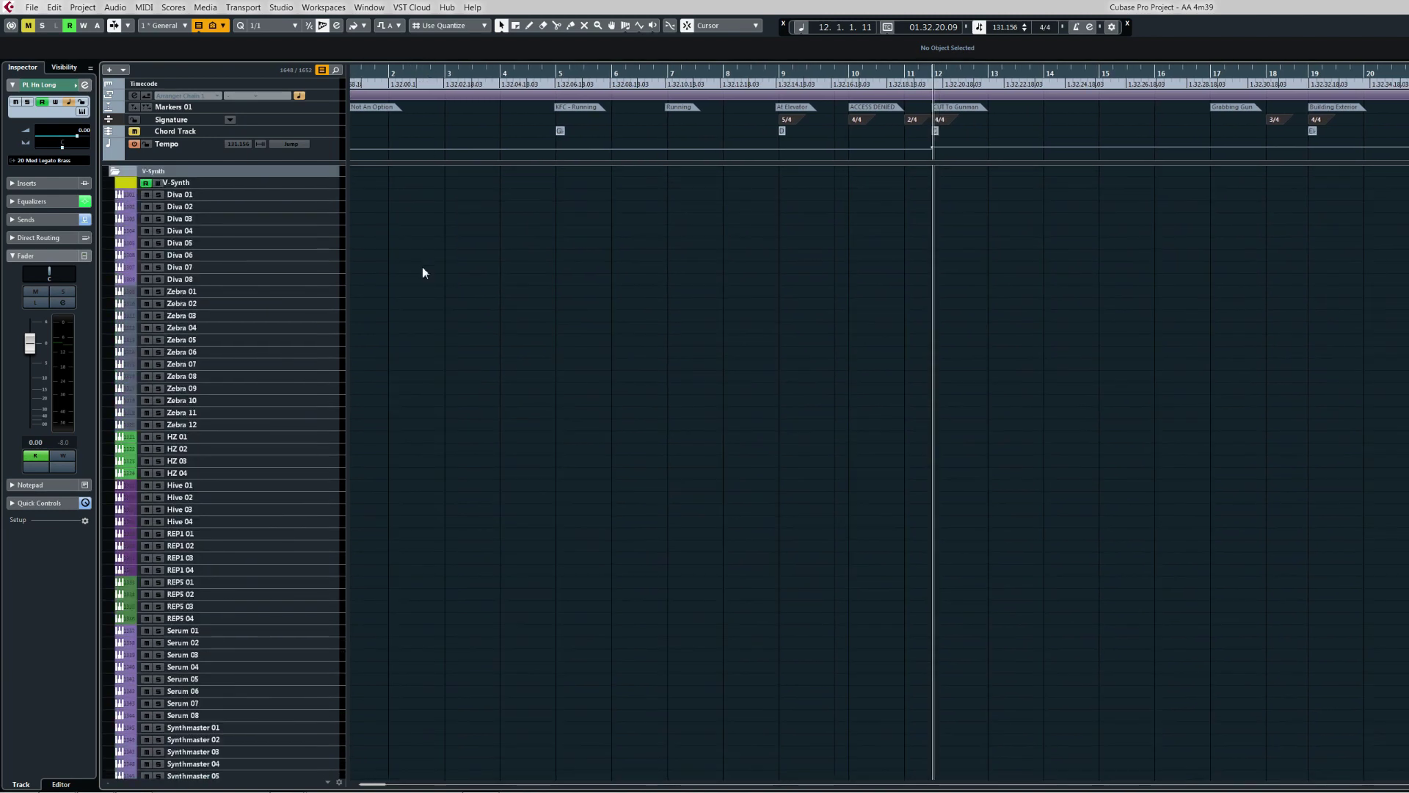
Step: Fold the V-Synth, V-Winds and V-Strings folders closed inside the VST Instruments folder, leaving the V-Drum channels in view
click(115, 426)
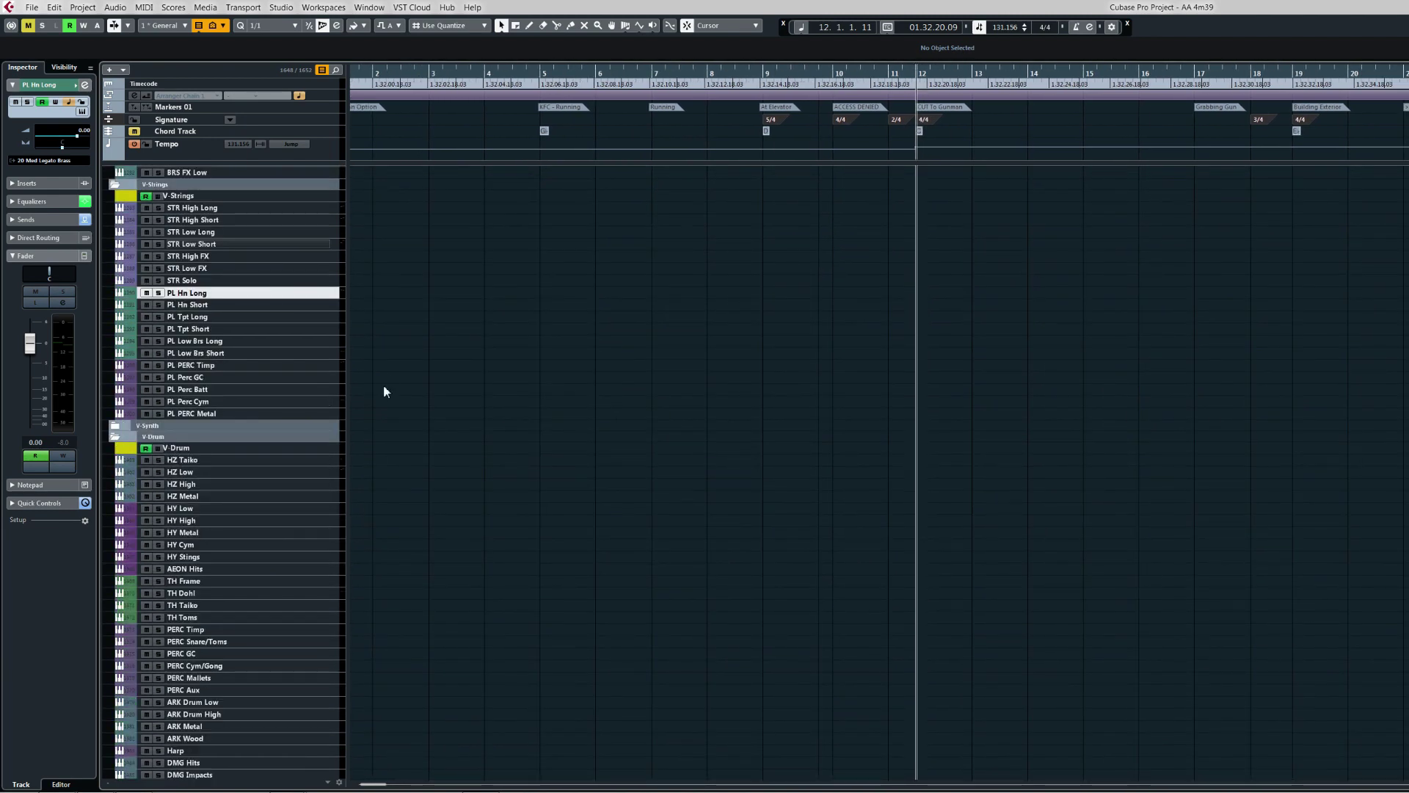
scroll(378, 364, up, 7)
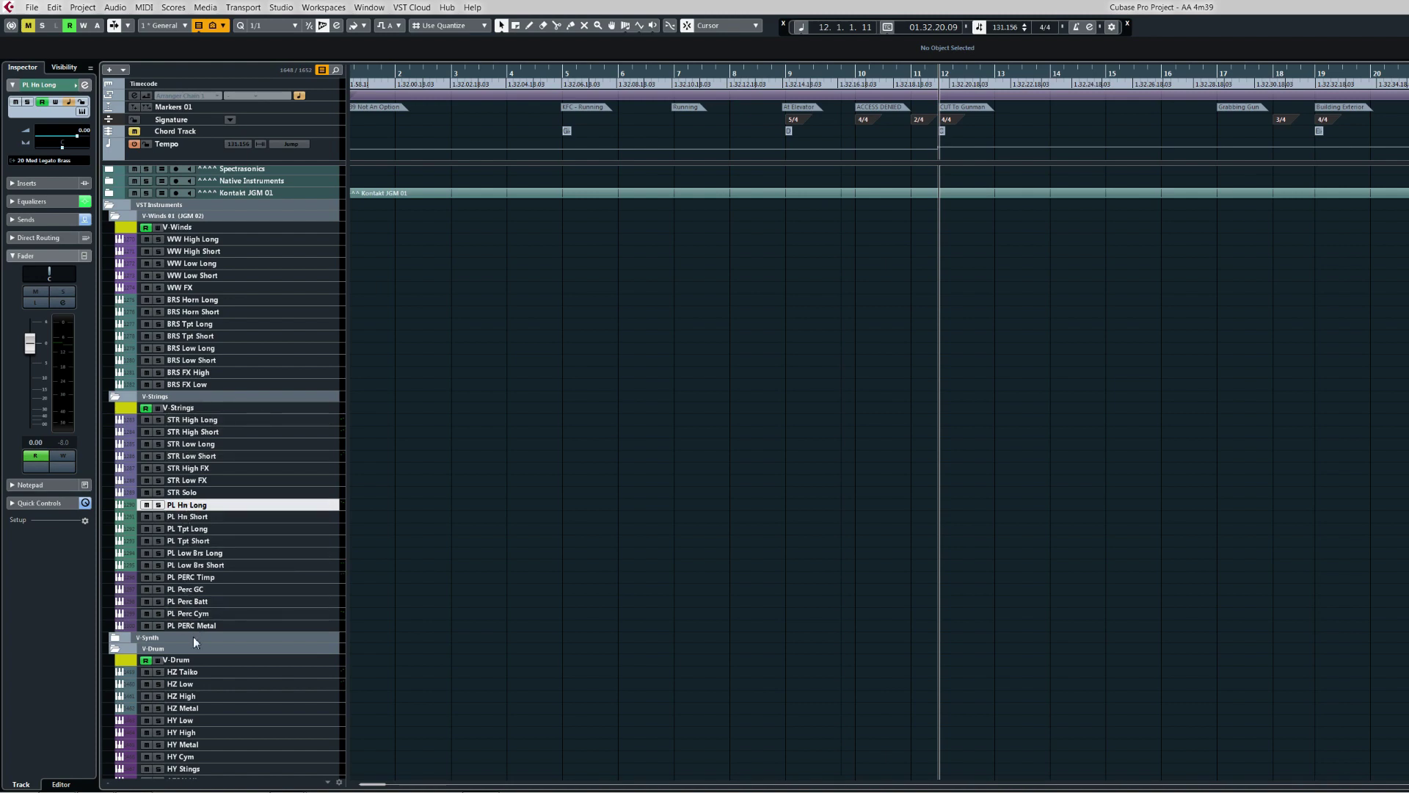
double_click(207, 504)
click(115, 218)
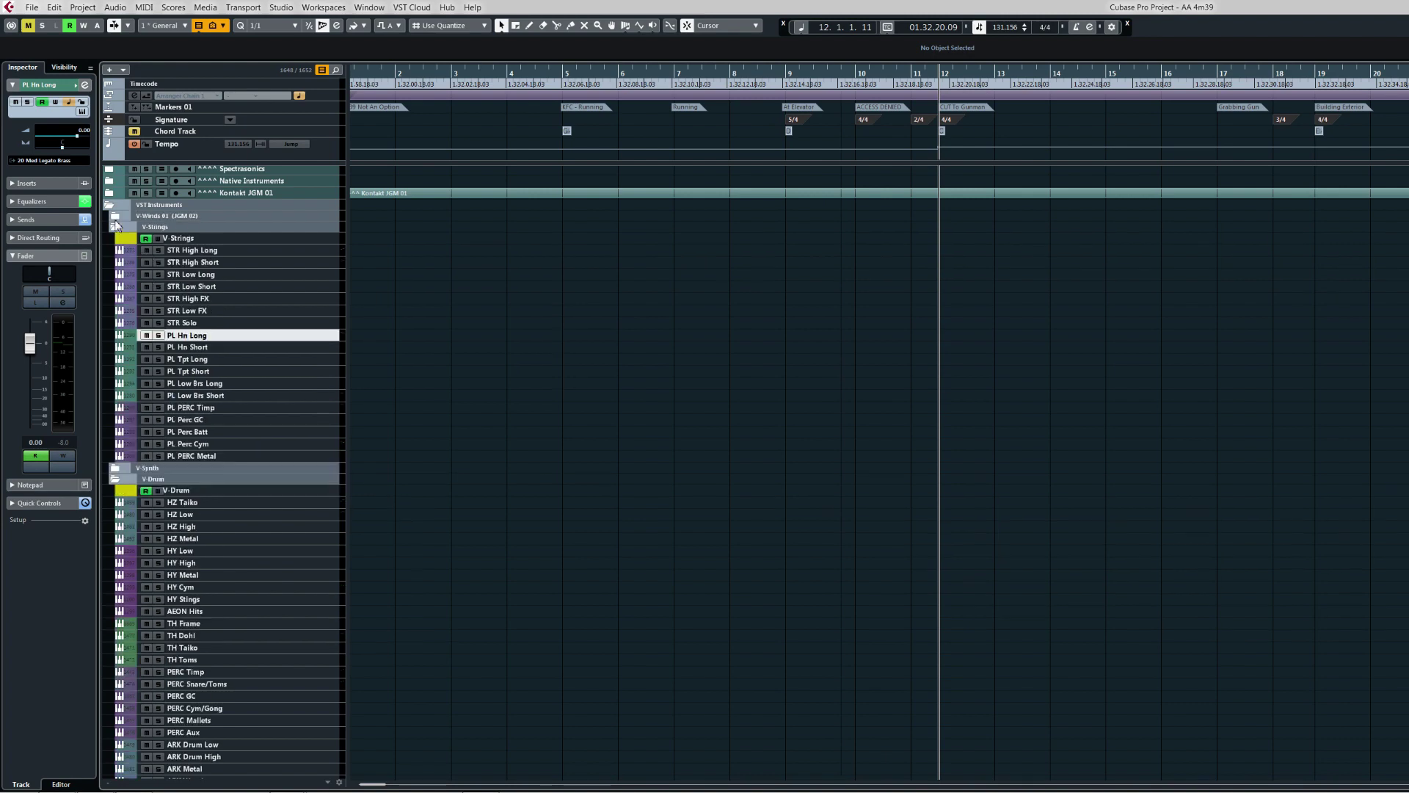
click(116, 227)
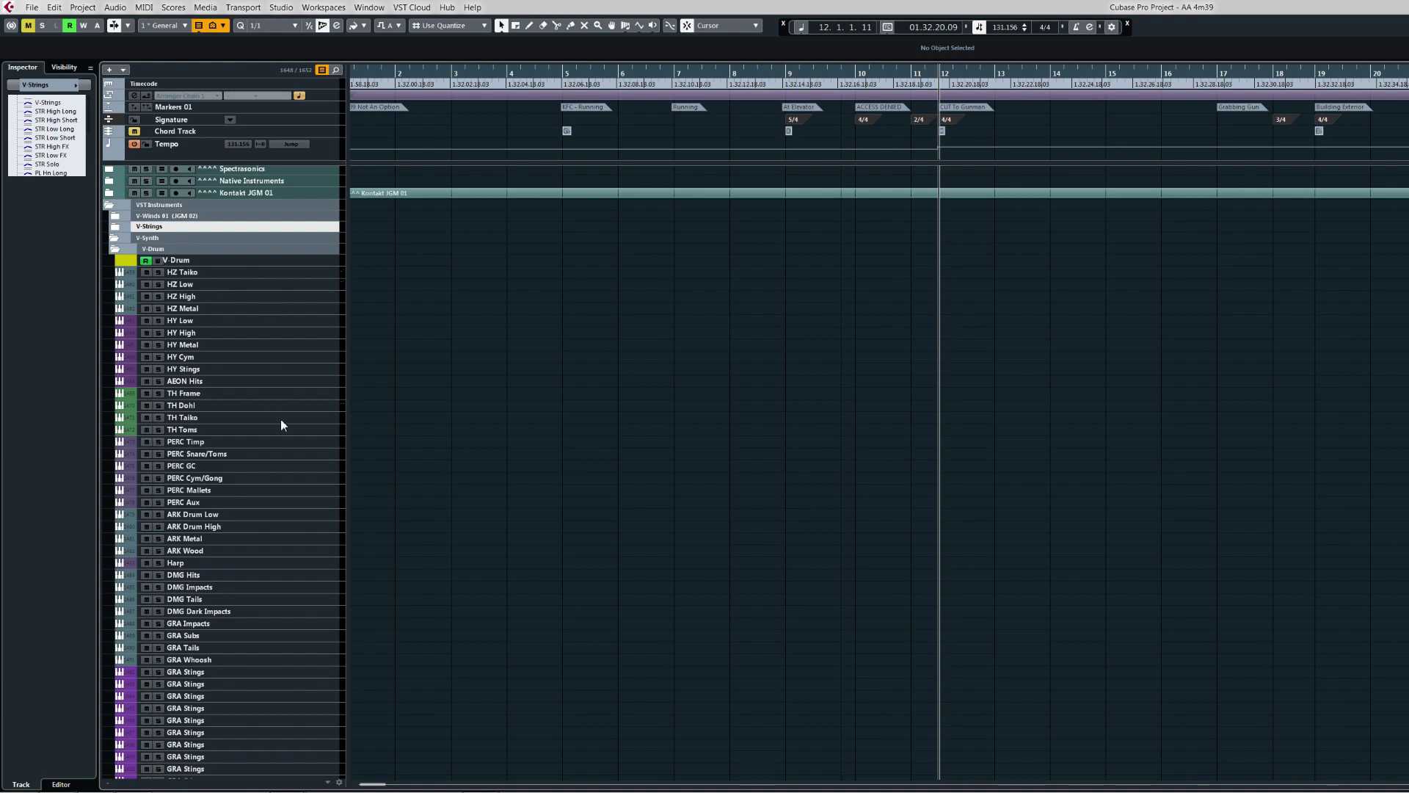
Step: Reopen the V-Synth folder, look through its channels from Diva 01 to Kontakt C 16, and fold it closed to view V-Drum
scroll(280, 424, up, 10)
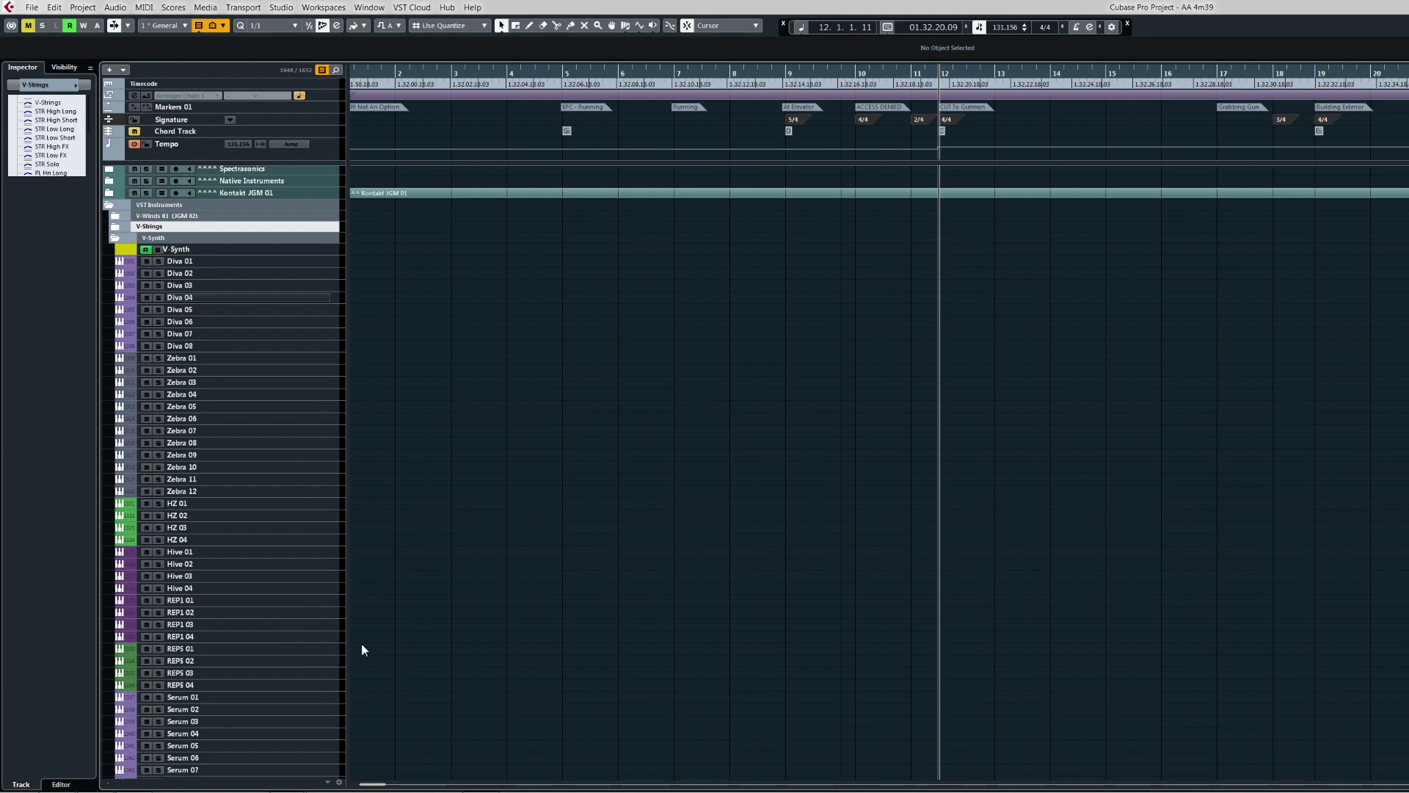
scroll(362, 607, down, 8)
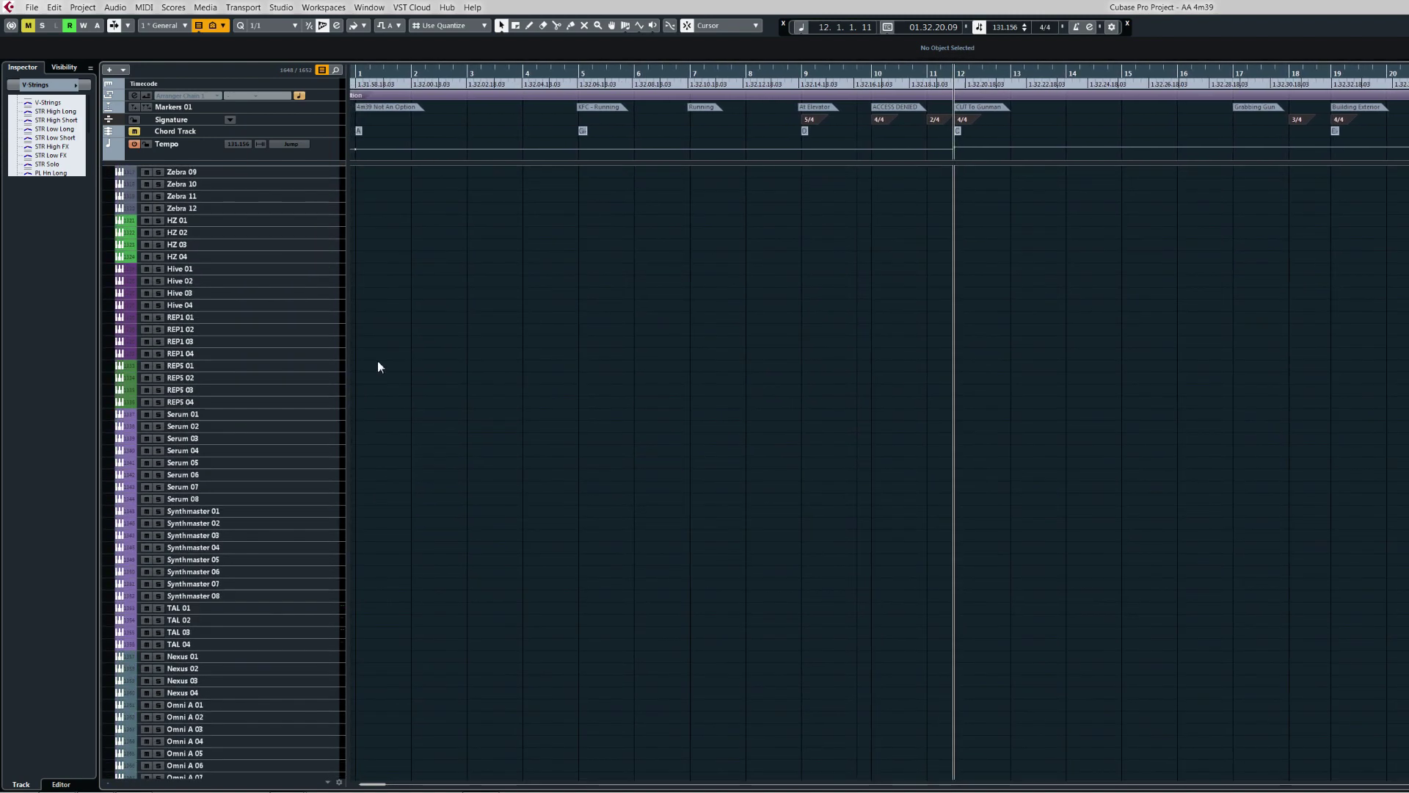
scroll(378, 337, down, 2)
scroll(369, 659, down, 10)
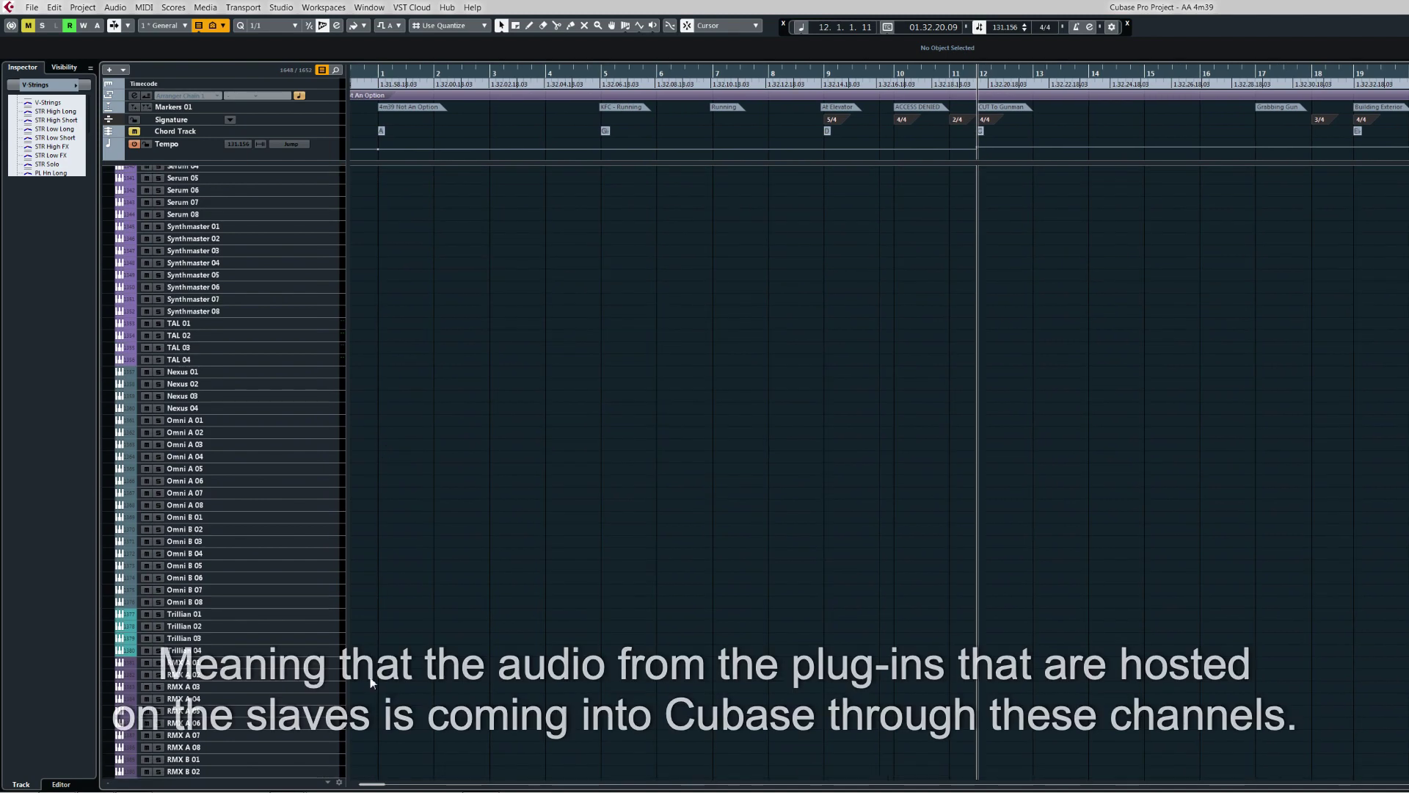
scroll(371, 609, down, 4)
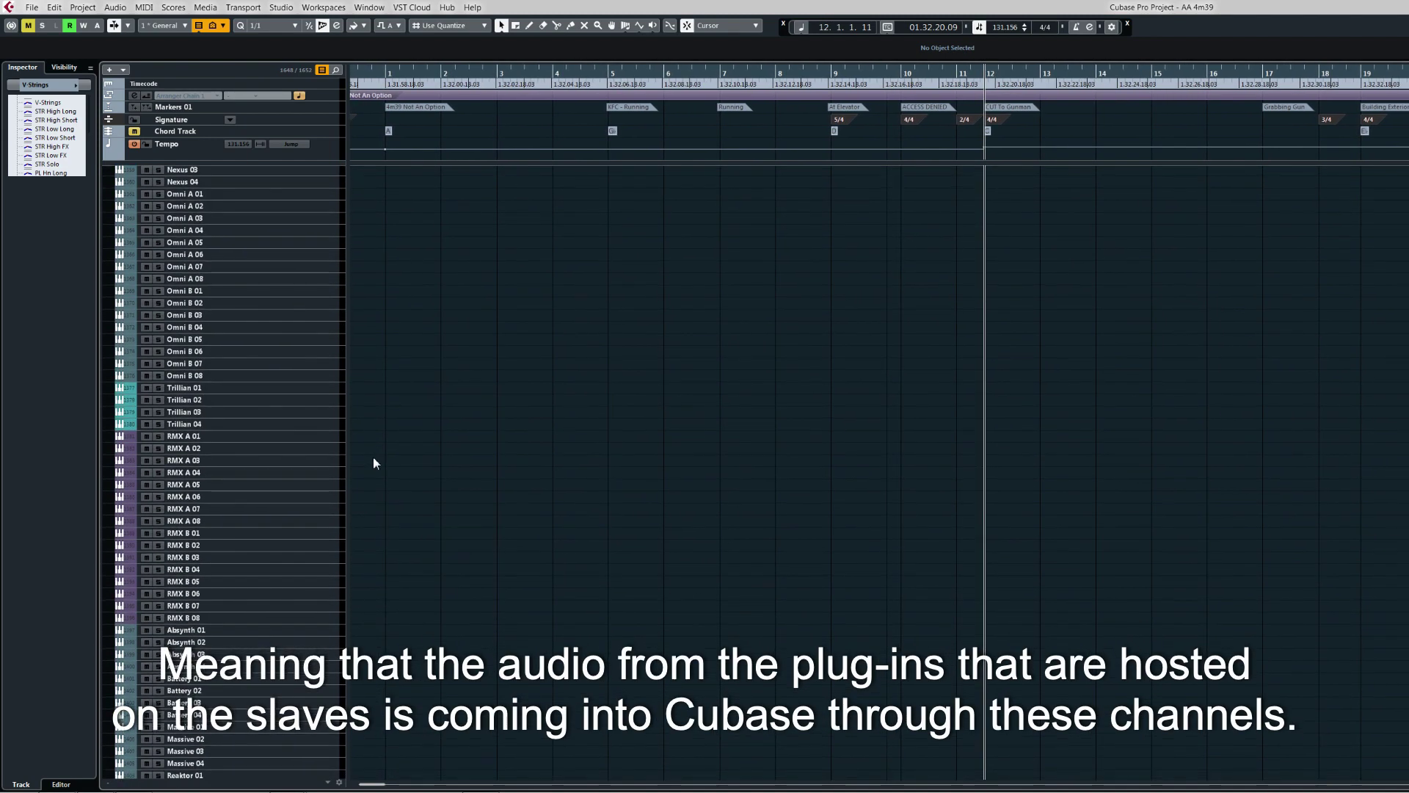
scroll(383, 517, down, 5)
scroll(383, 455, down, 3)
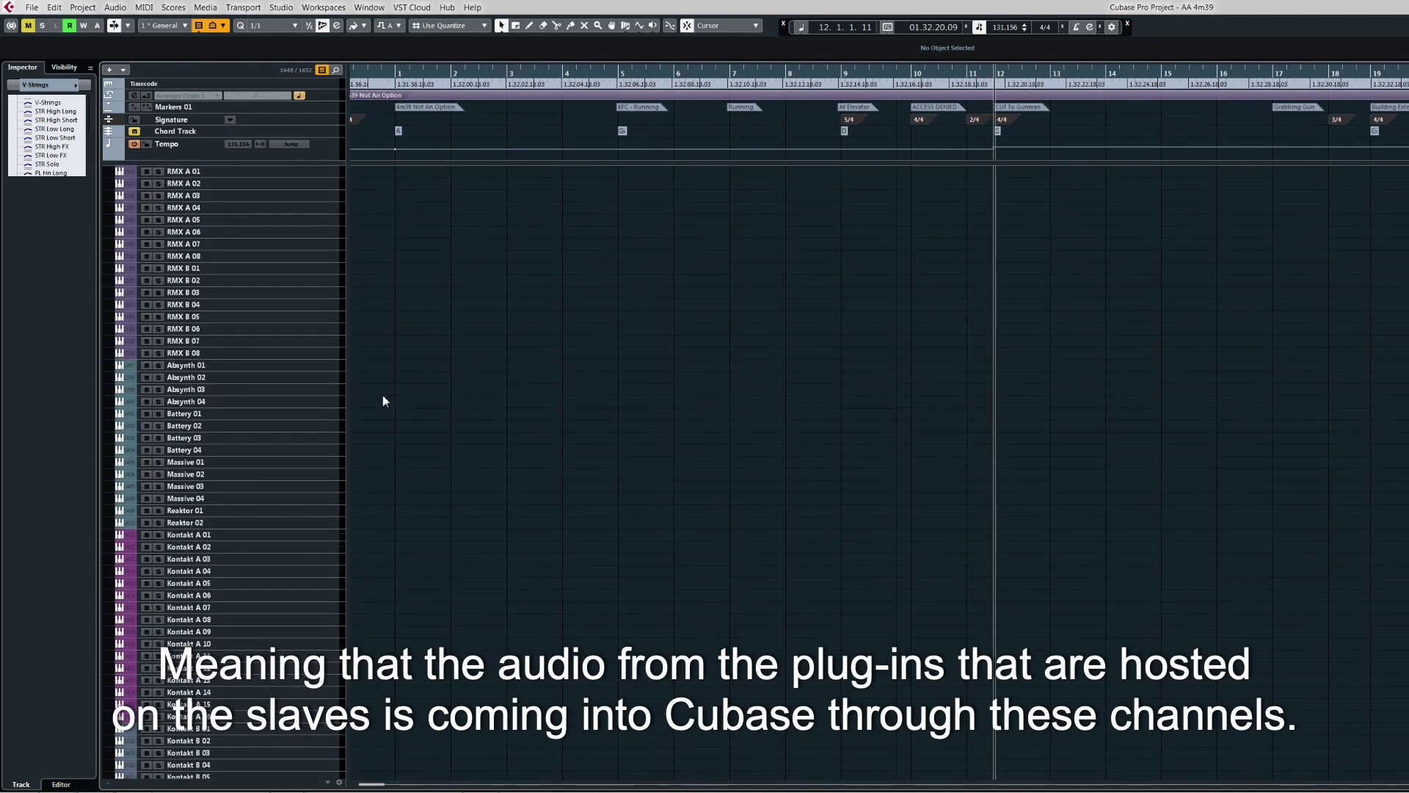
scroll(380, 565, down, 3)
scroll(381, 455, down, 5)
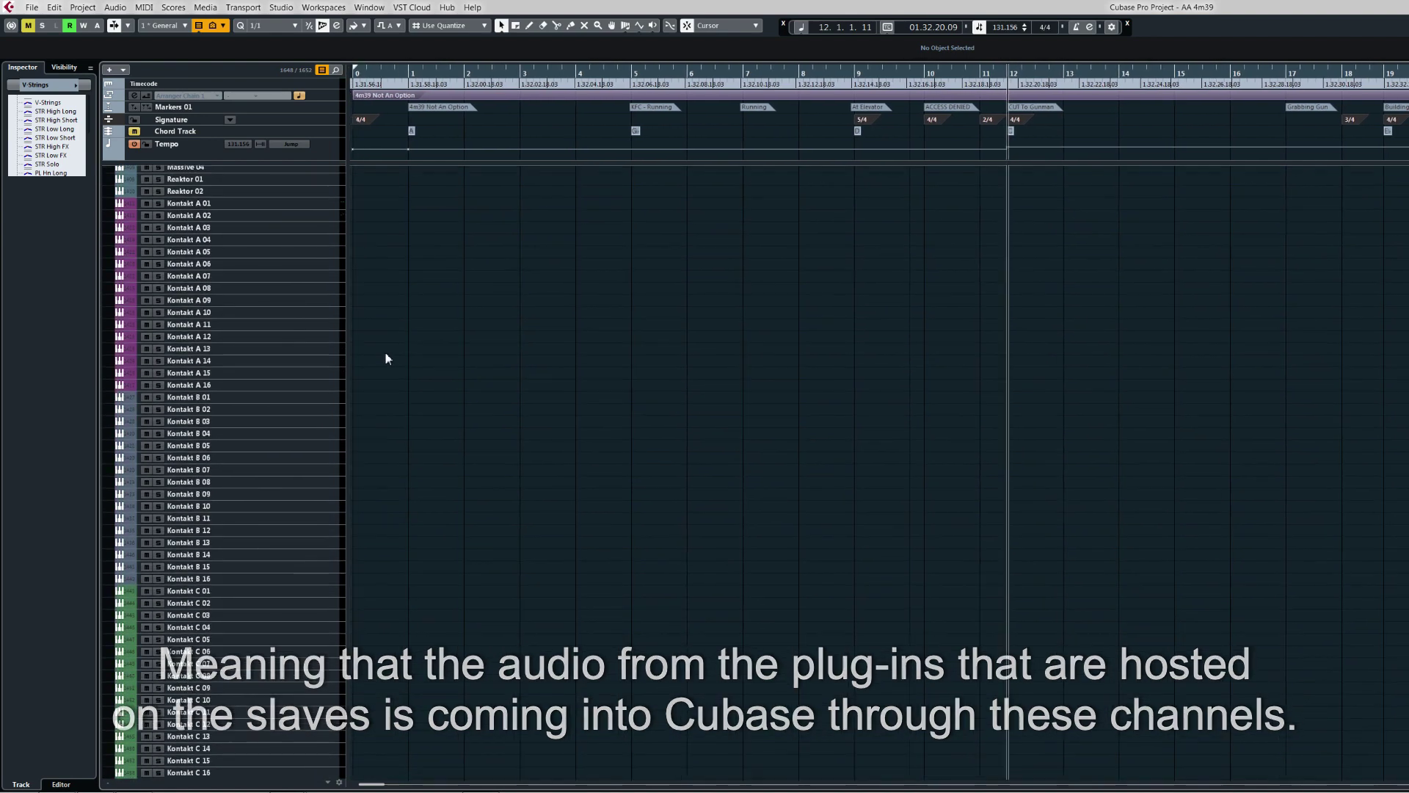
scroll(387, 297, down, 5)
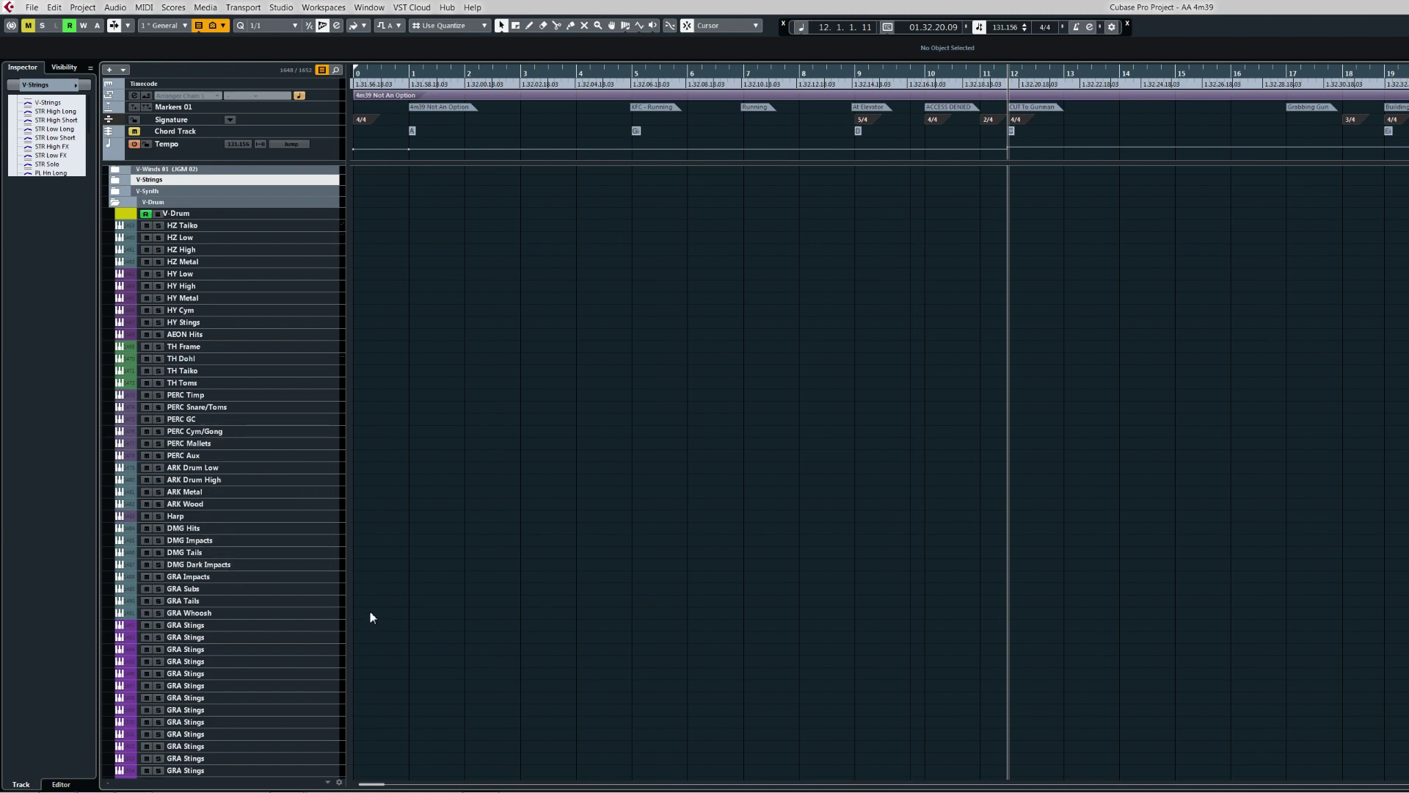
Step: Look through the V-Drum channels down to STR Metal, narrow the track list slightly, and select the V-Drum folder
scroll(371, 601, down, 2)
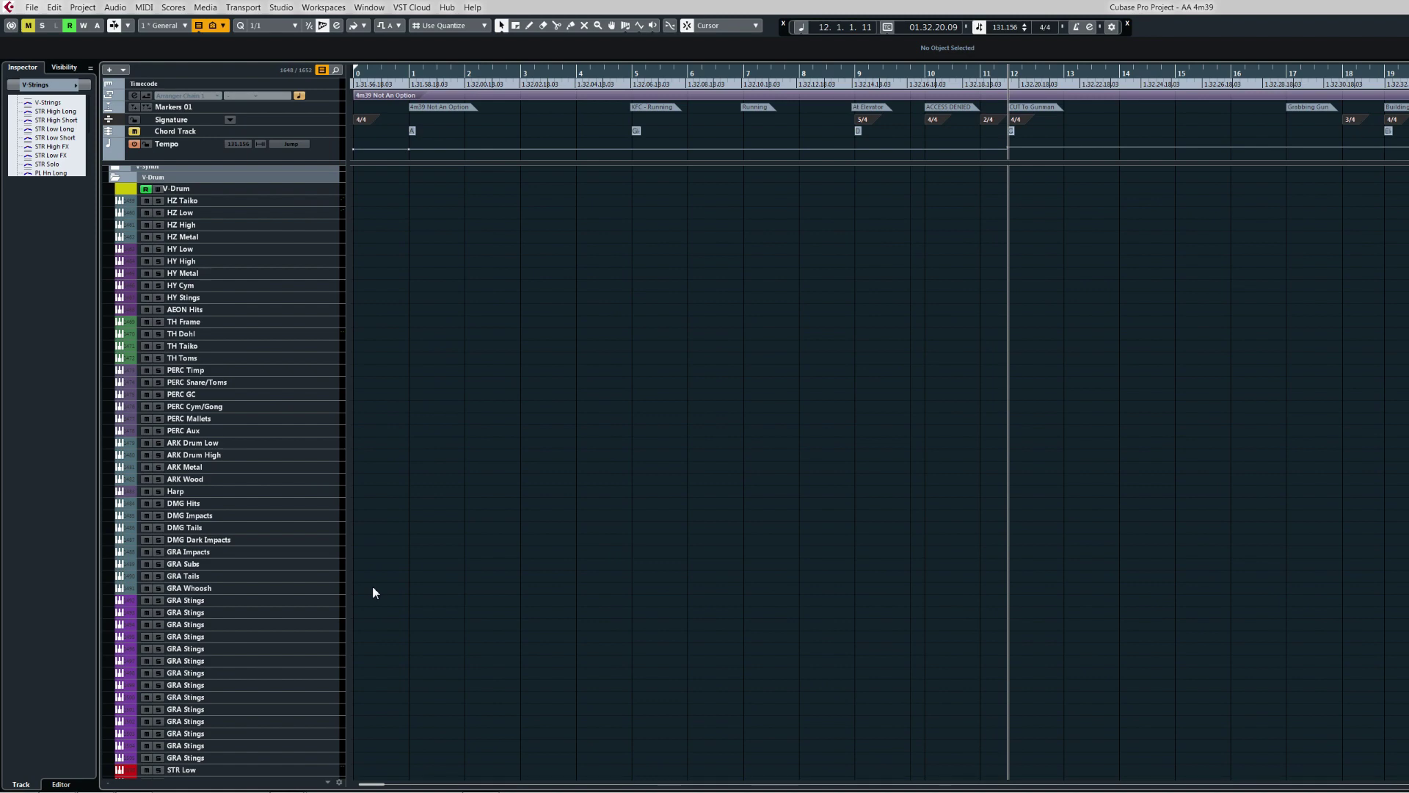
scroll(378, 557, down, 9)
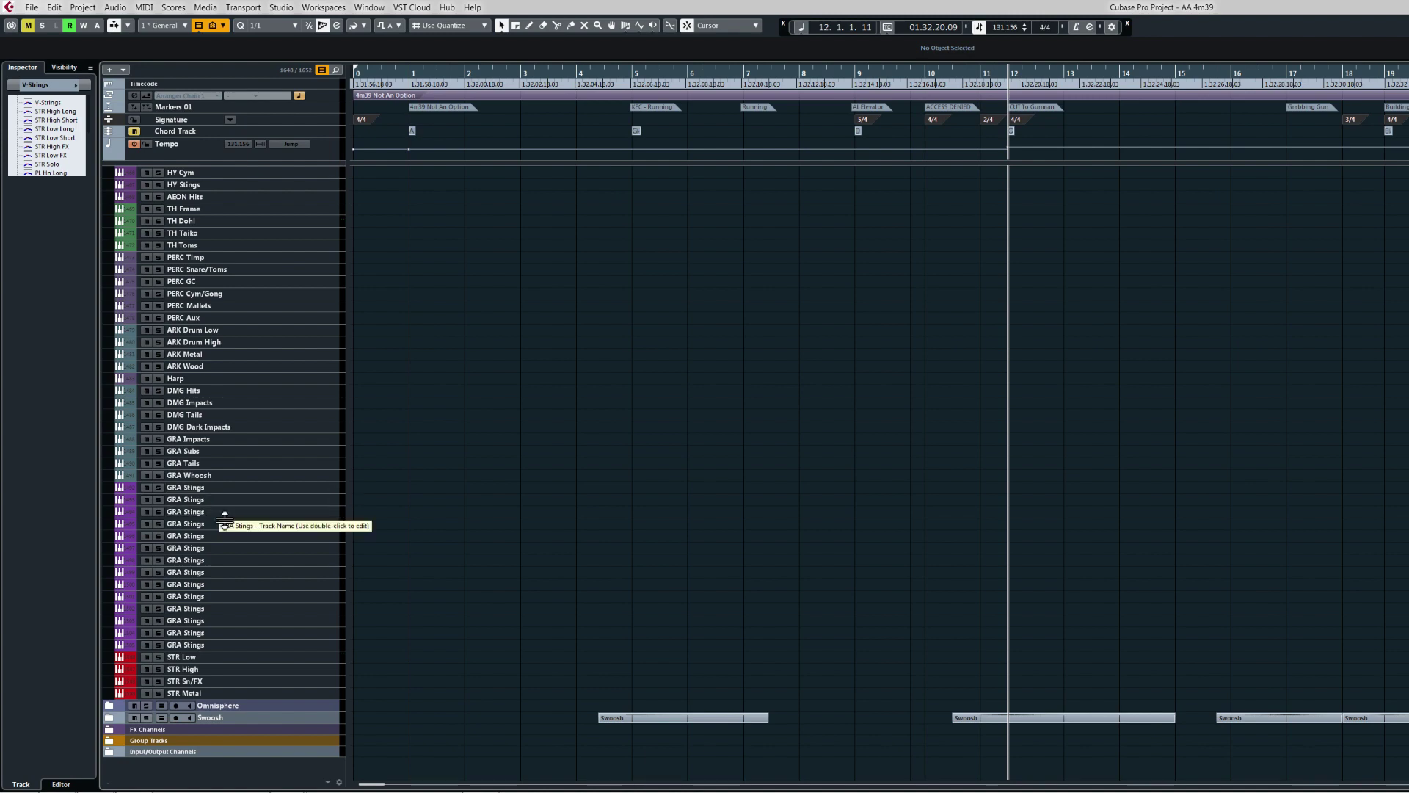
mouse_move(345, 587)
mouse_down()
mouse_move(367, 632)
mouse_move(334, 602)
mouse_up()
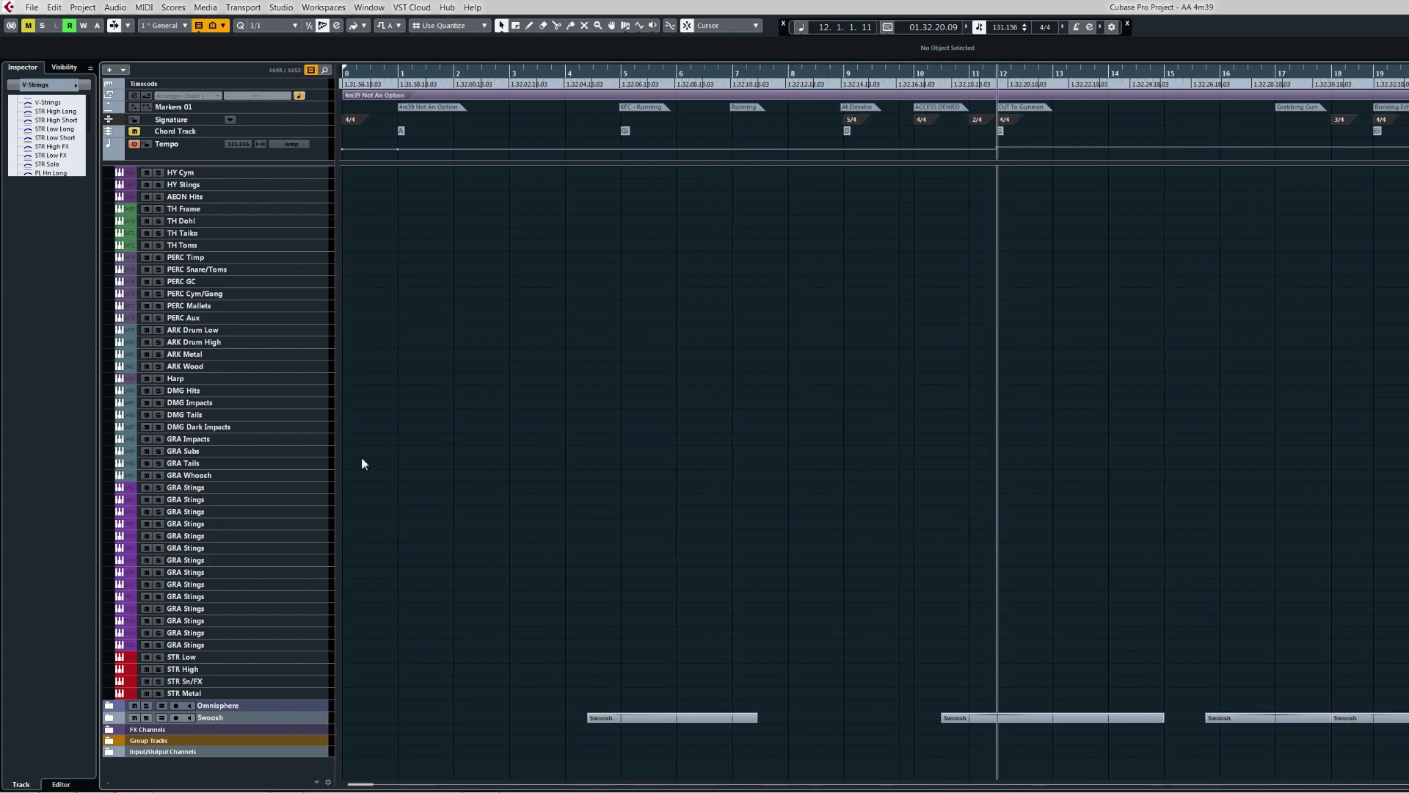
scroll(370, 528, up, 7)
click(113, 323)
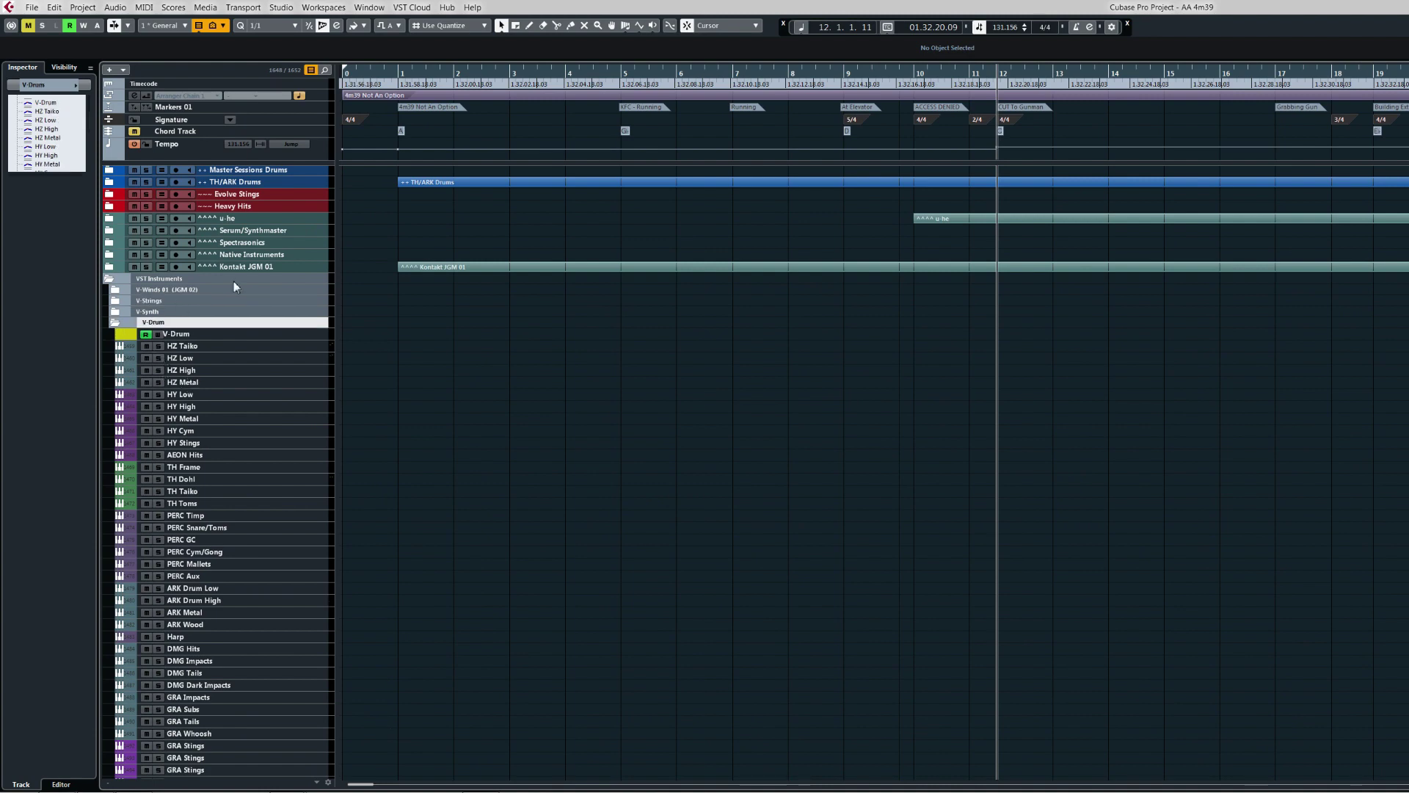
Step: Open MixConsole 3 and look through the channels of the 1 JGM Orch Returns and 2 JGM Drum Returns configurations
key(F3)
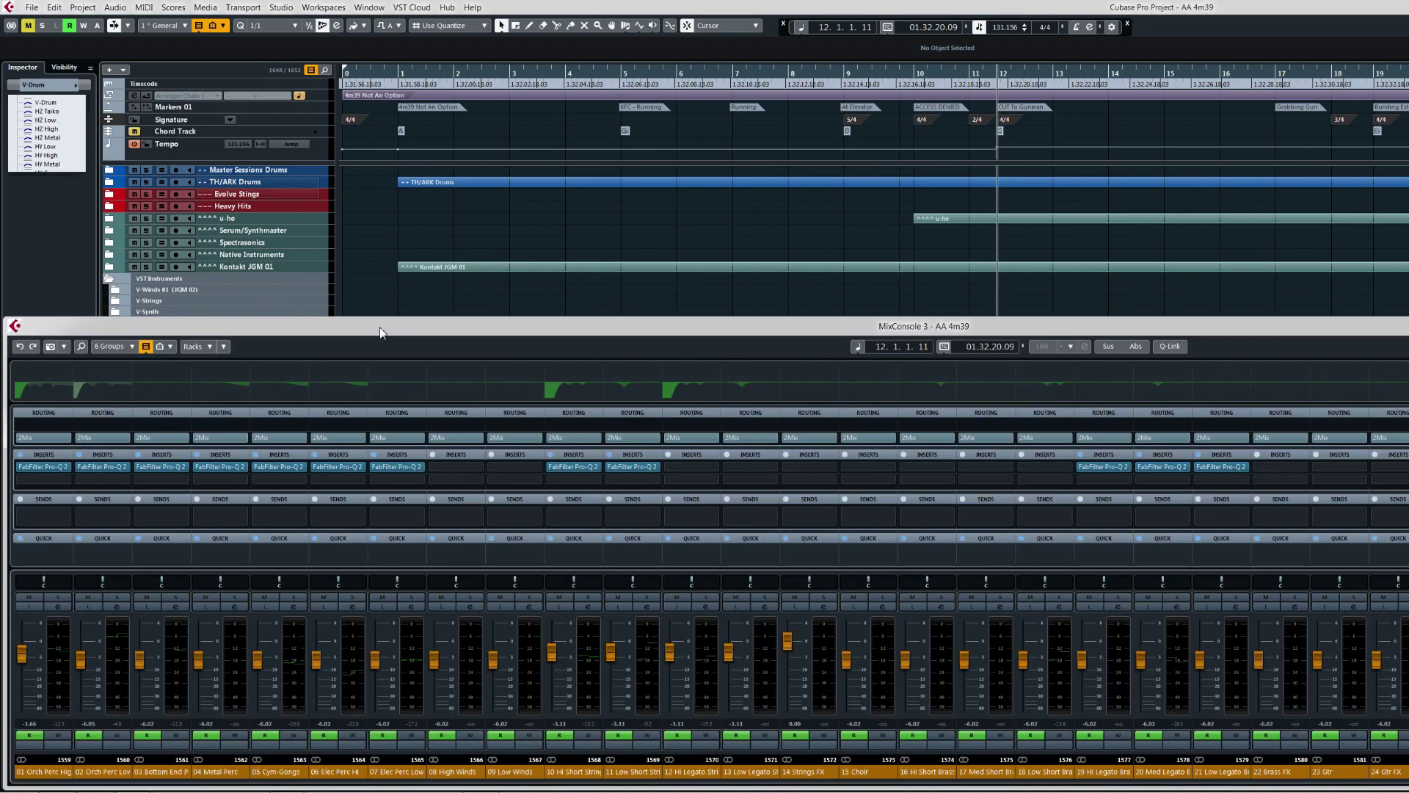
key(1)
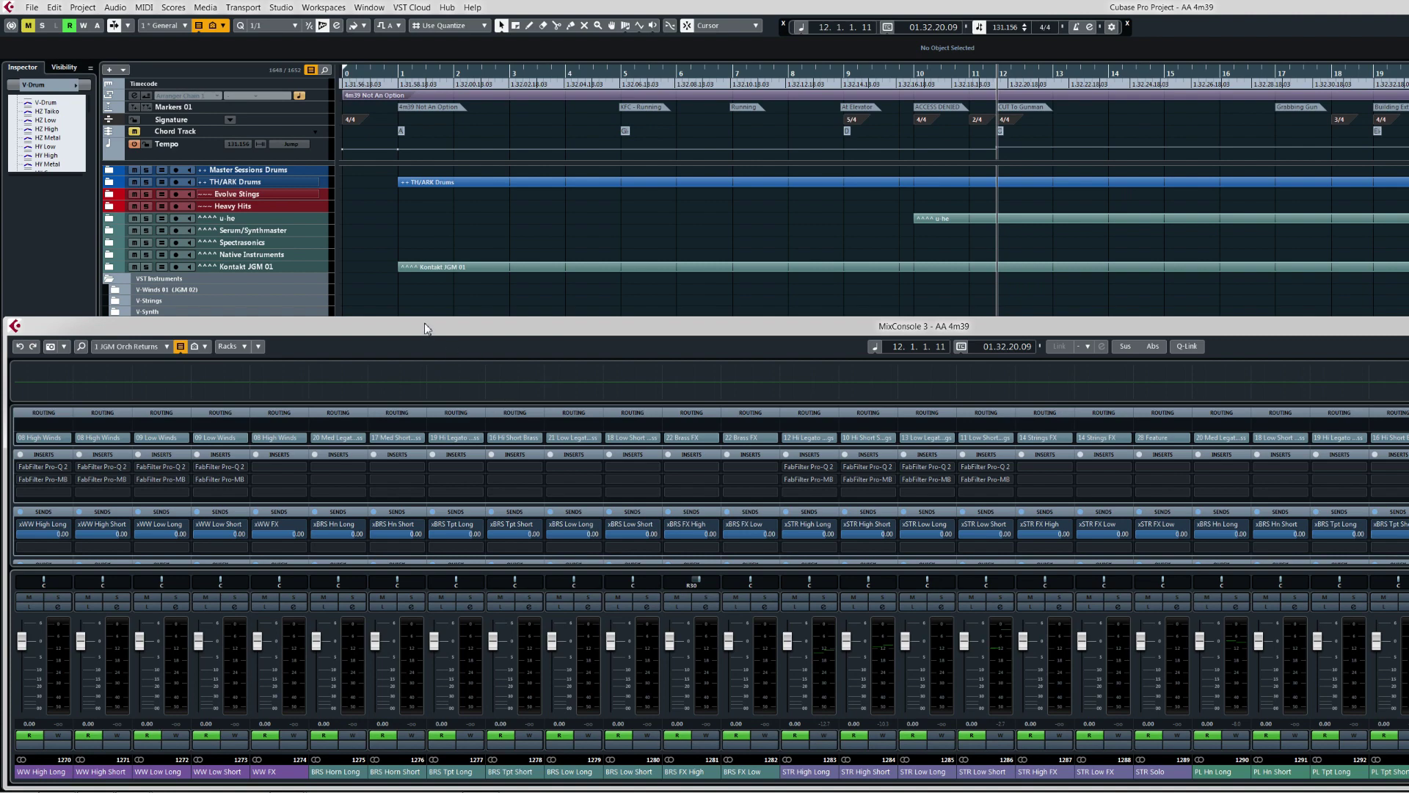
key(2)
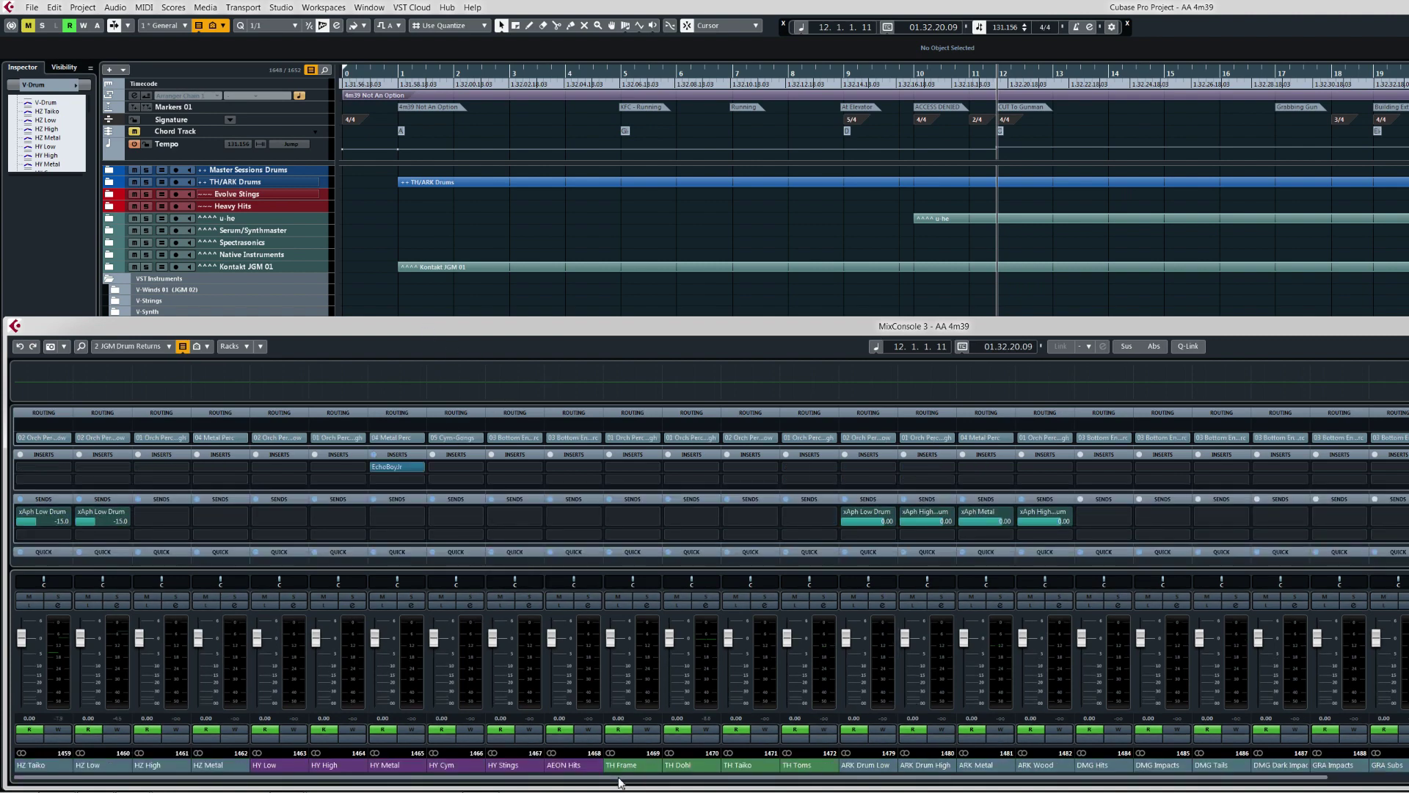
drag(618, 777, 1405, 772)
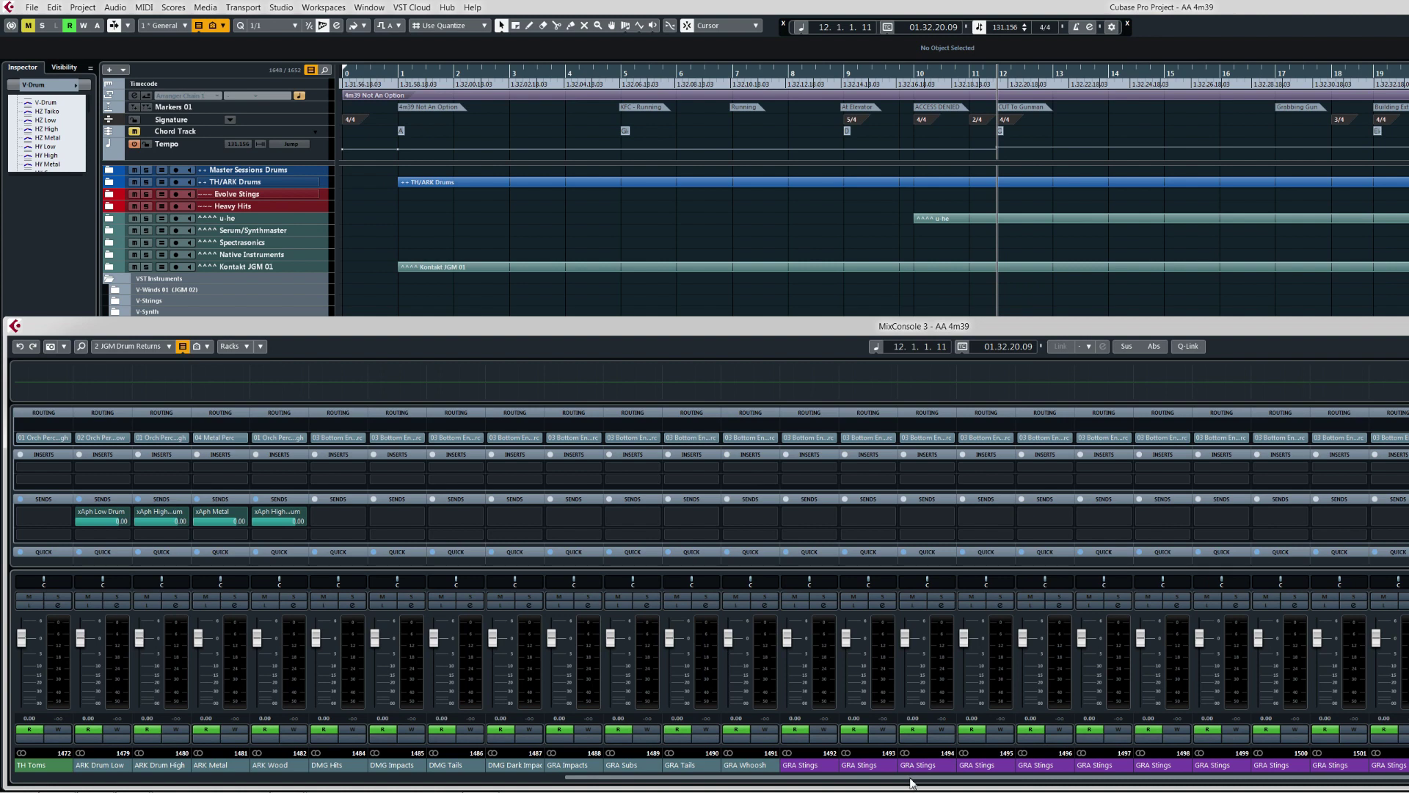
drag(824, 779, 274, 787)
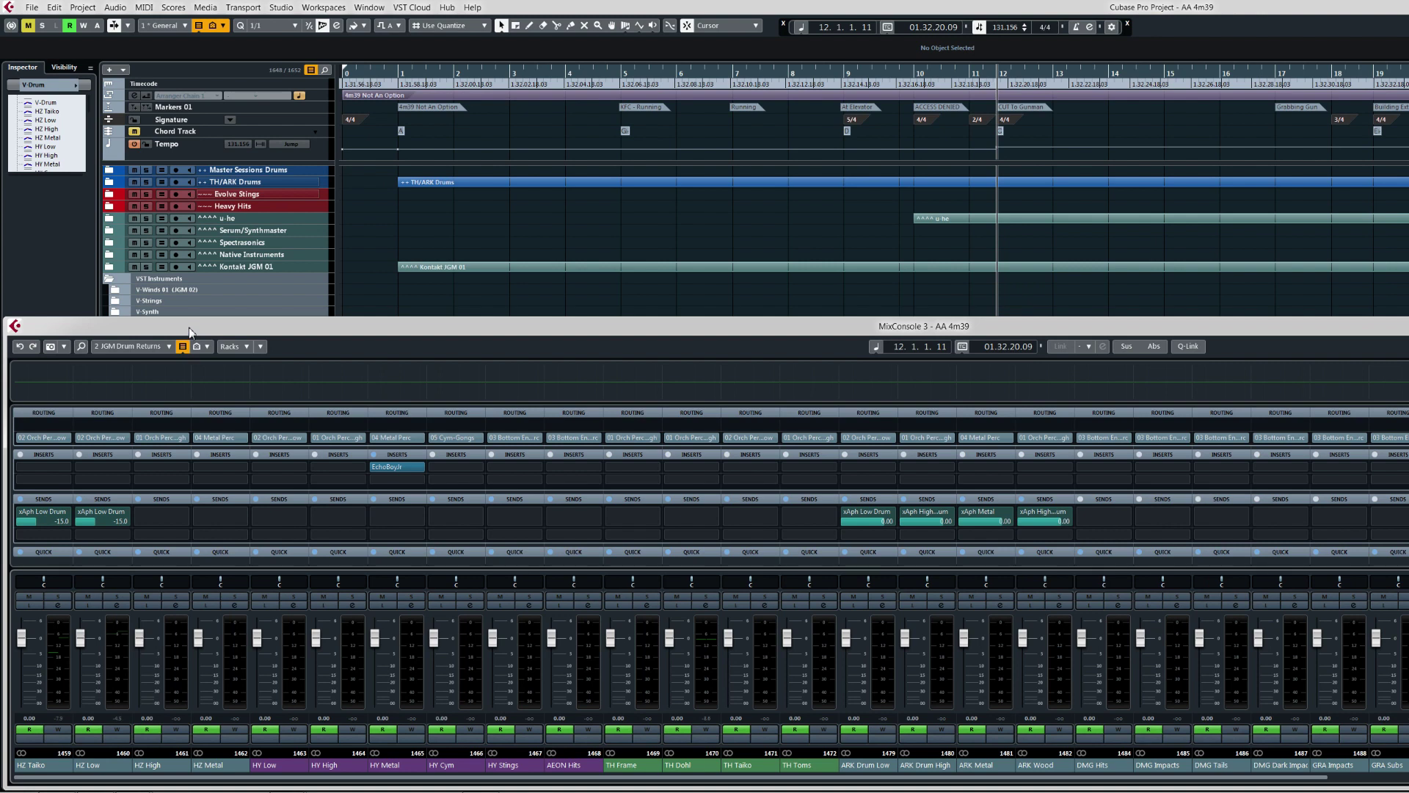
Step: Switch the mixer to the 3 JGM Synth Returns and 4 JGM Kontakt Returns configurations to examine their channels
key(3)
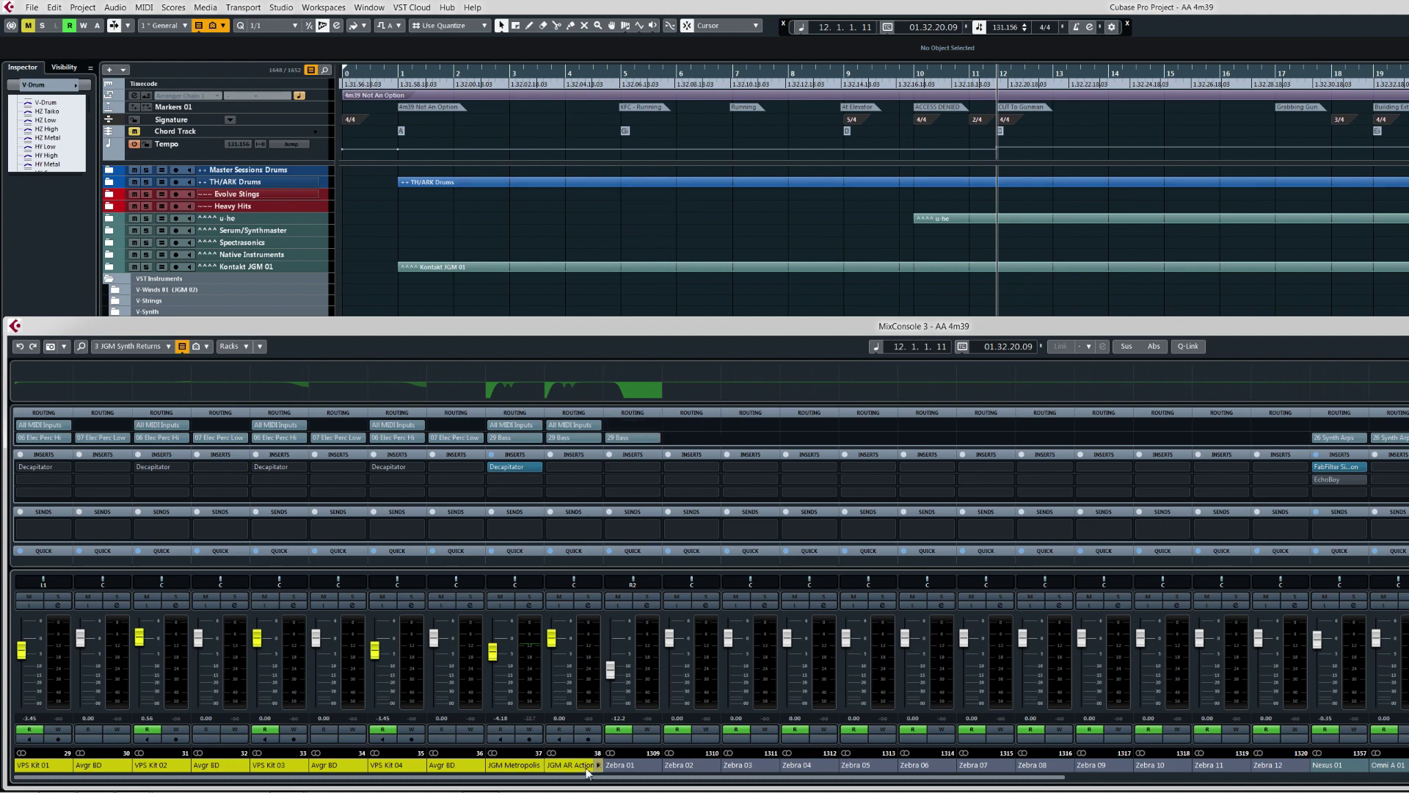
mouse_move(645, 781)
mouse_down()
mouse_move(1406, 777)
mouse_move(642, 780)
mouse_up()
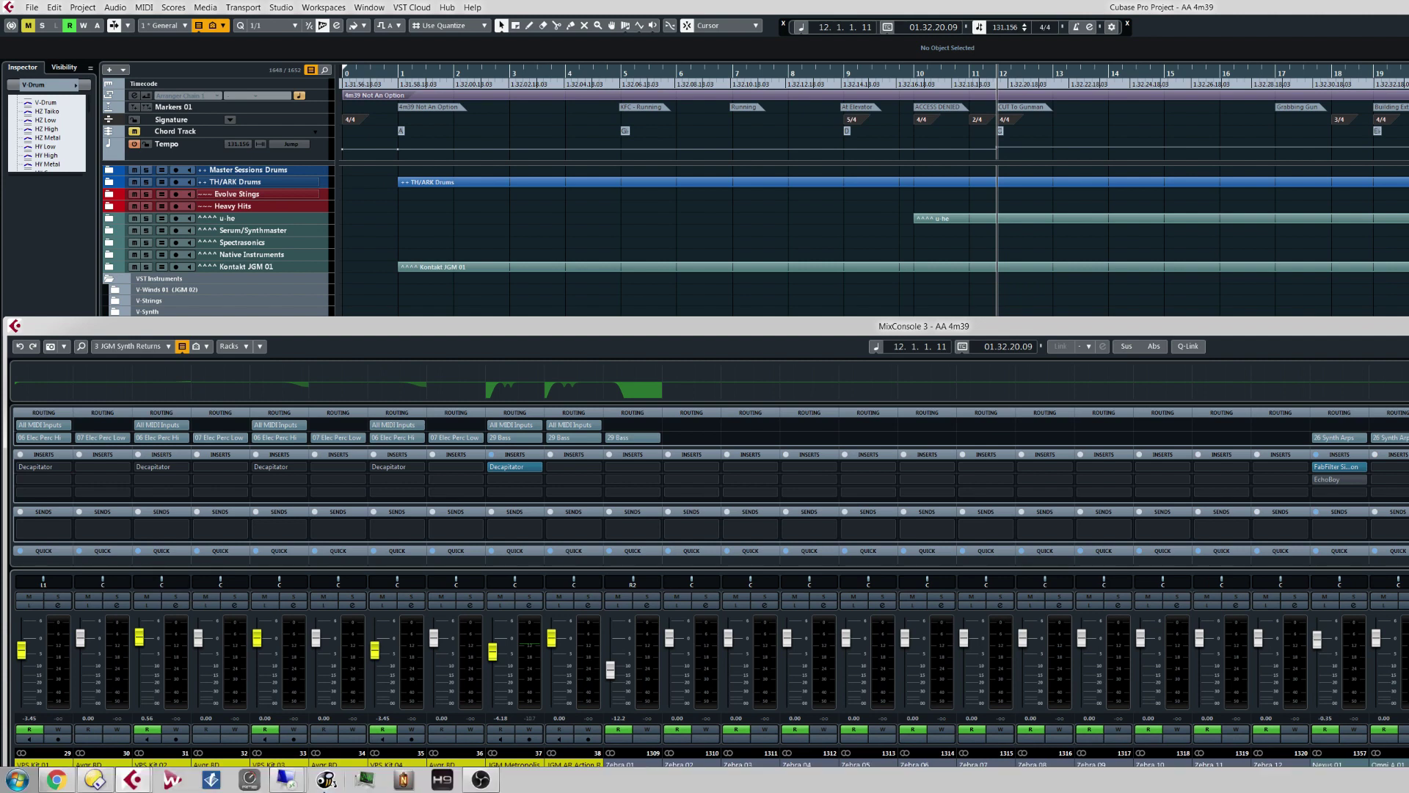
key(ctrl+4)
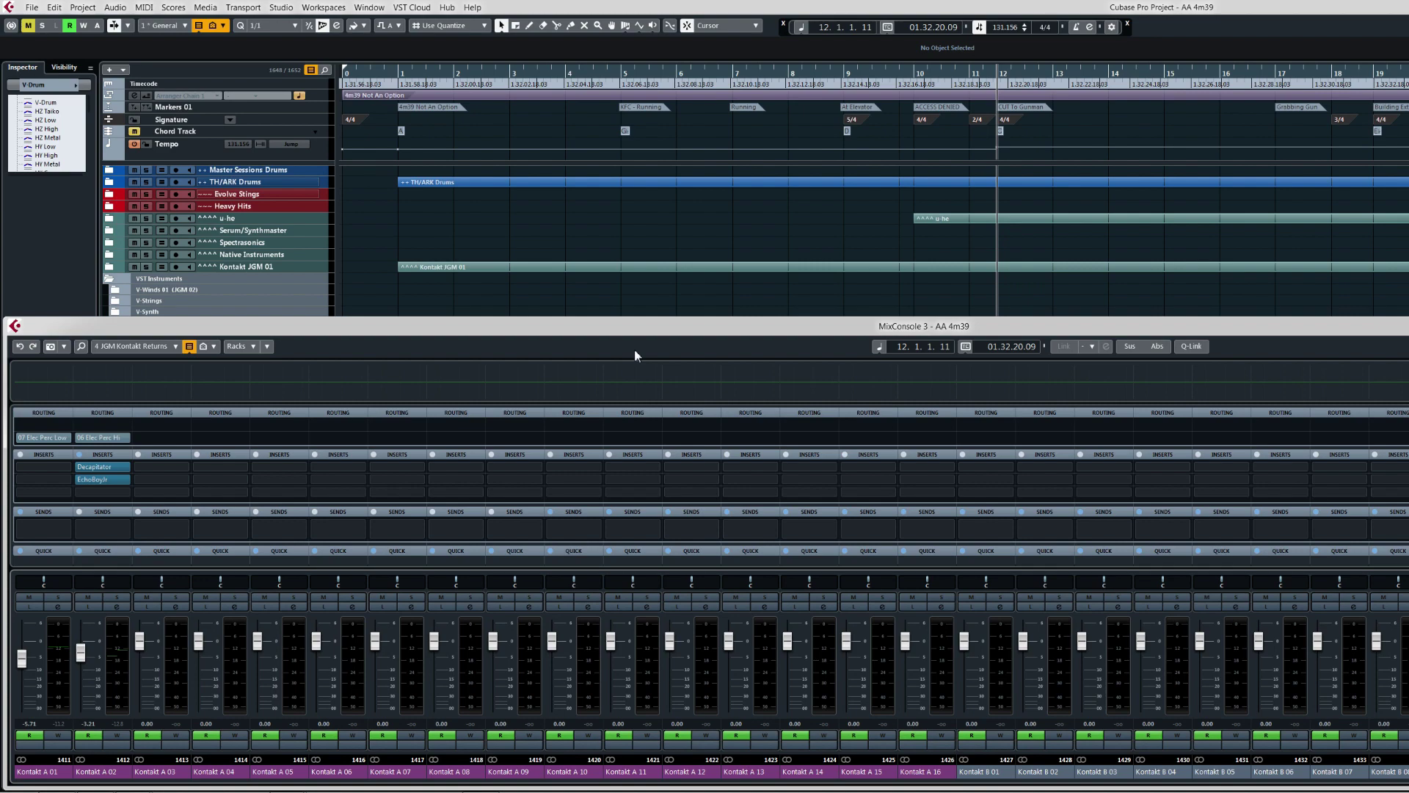
Step: View the 5 FX and 6 Groups mixer configurations, and close MixConsole 3 to return to the project's track list
key(5)
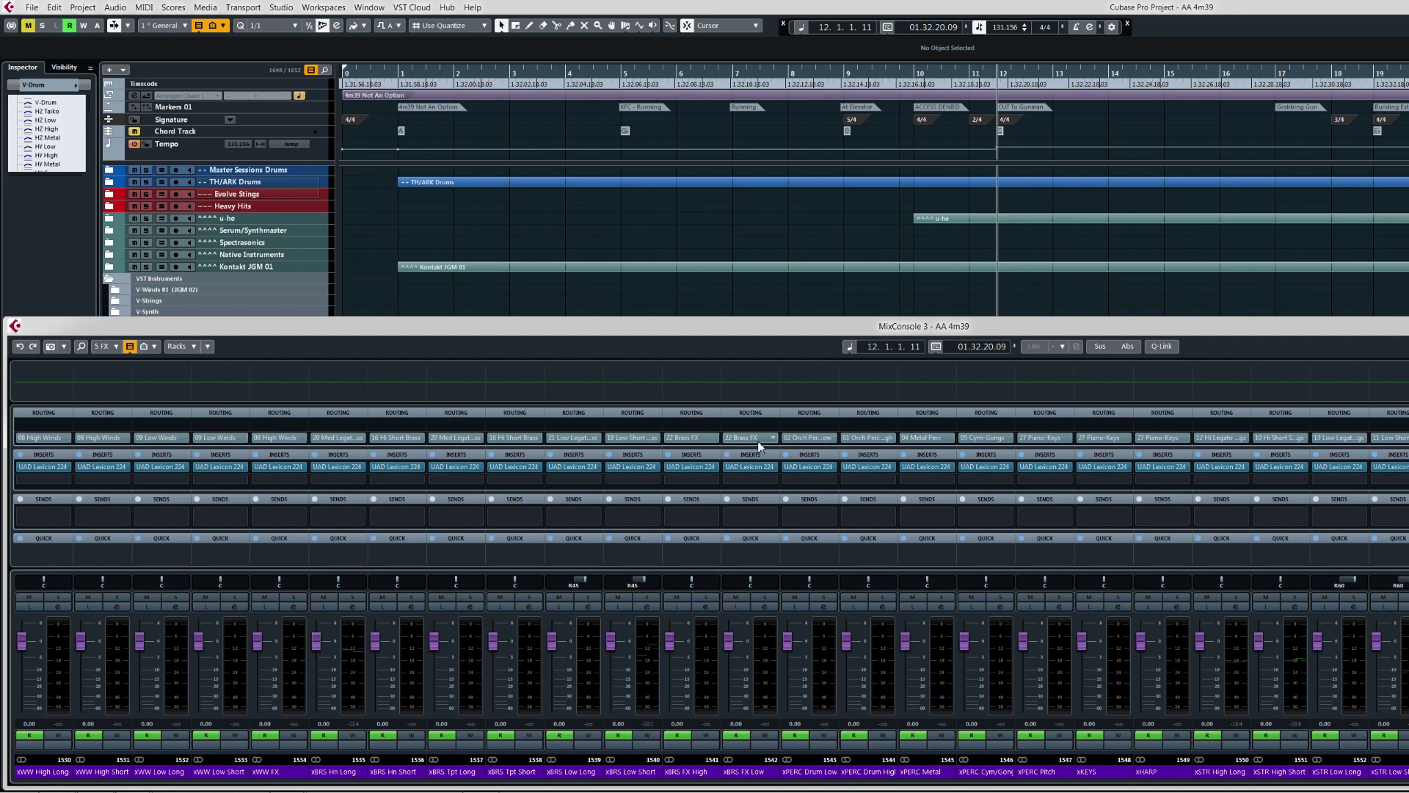
key(6)
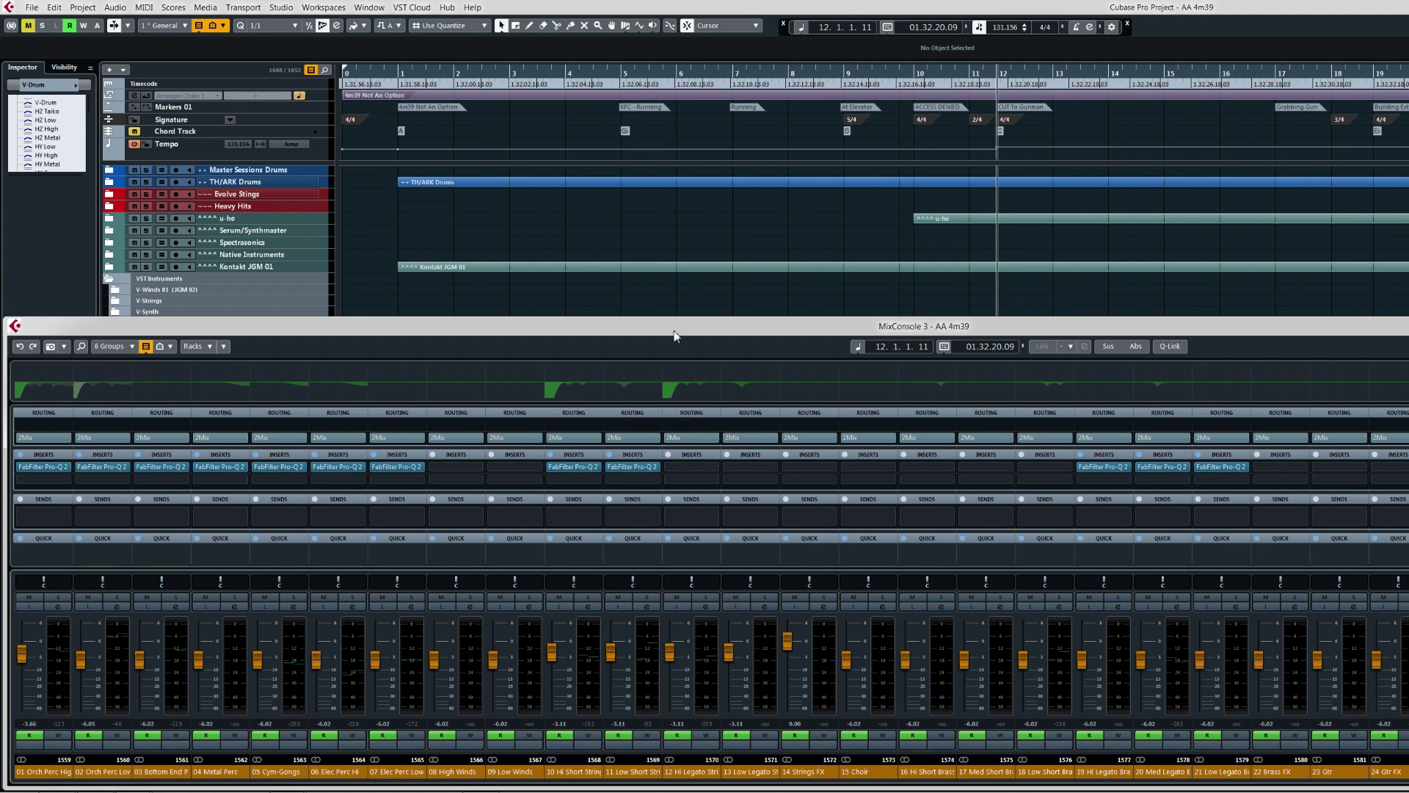
key(F3)
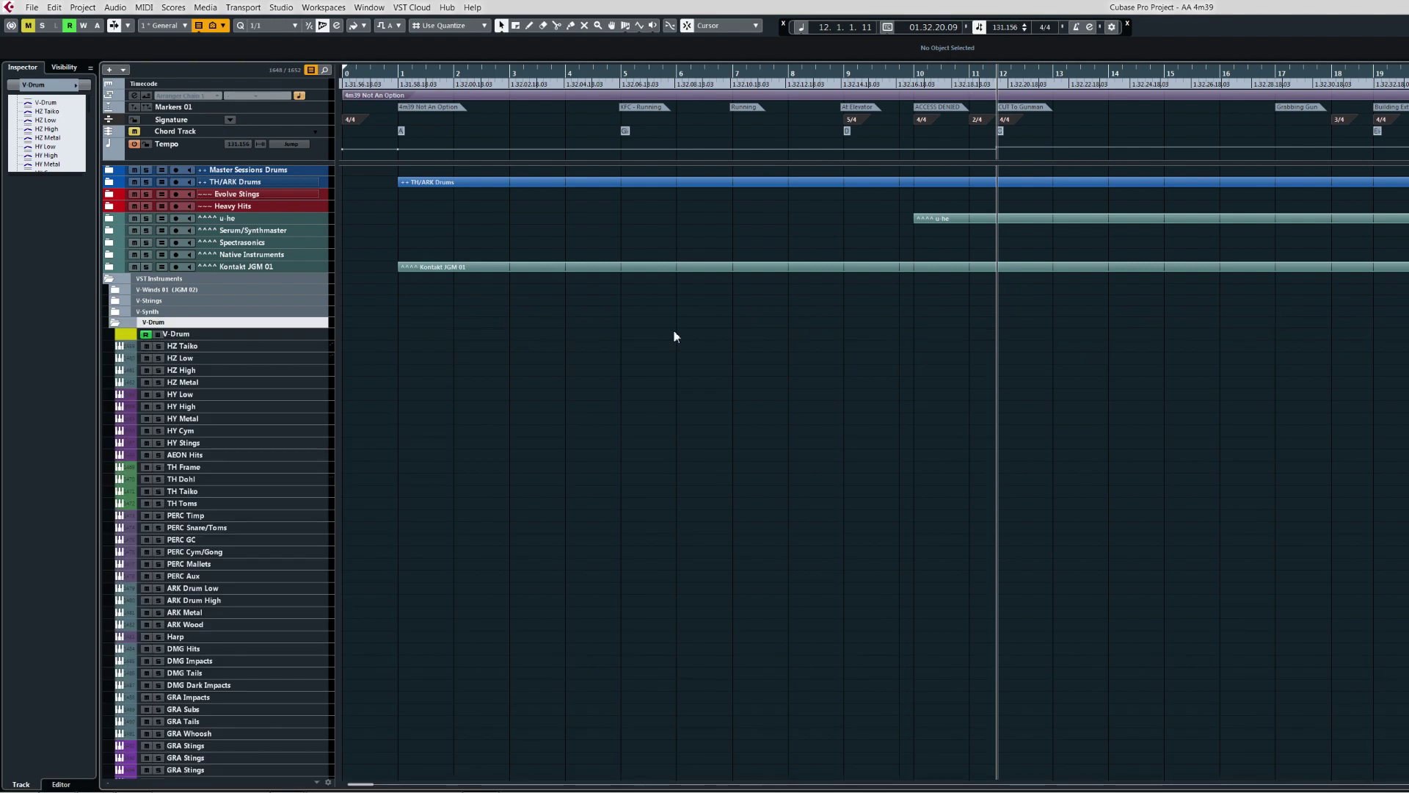